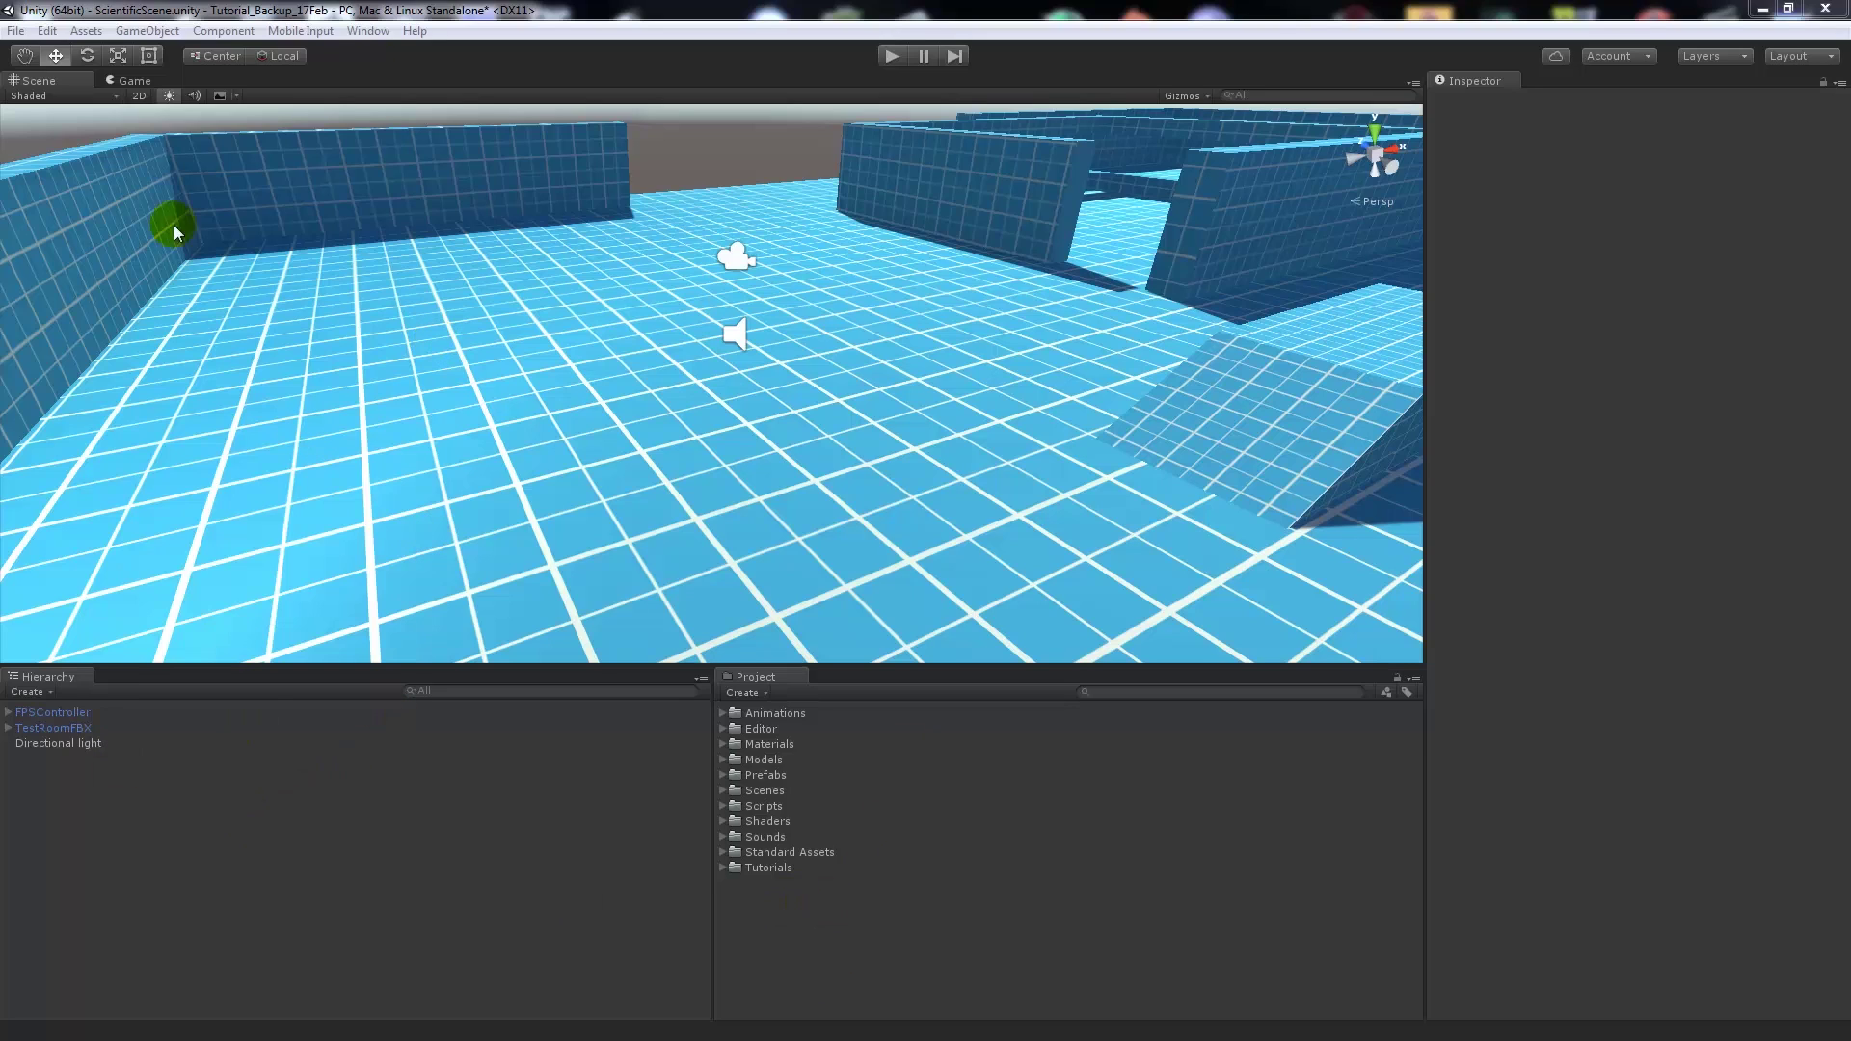
Step: Add a new empty GameObject to the scene with Ctrl+Shift+N
{"action": "key", "text": "ctrl+shift+n"}
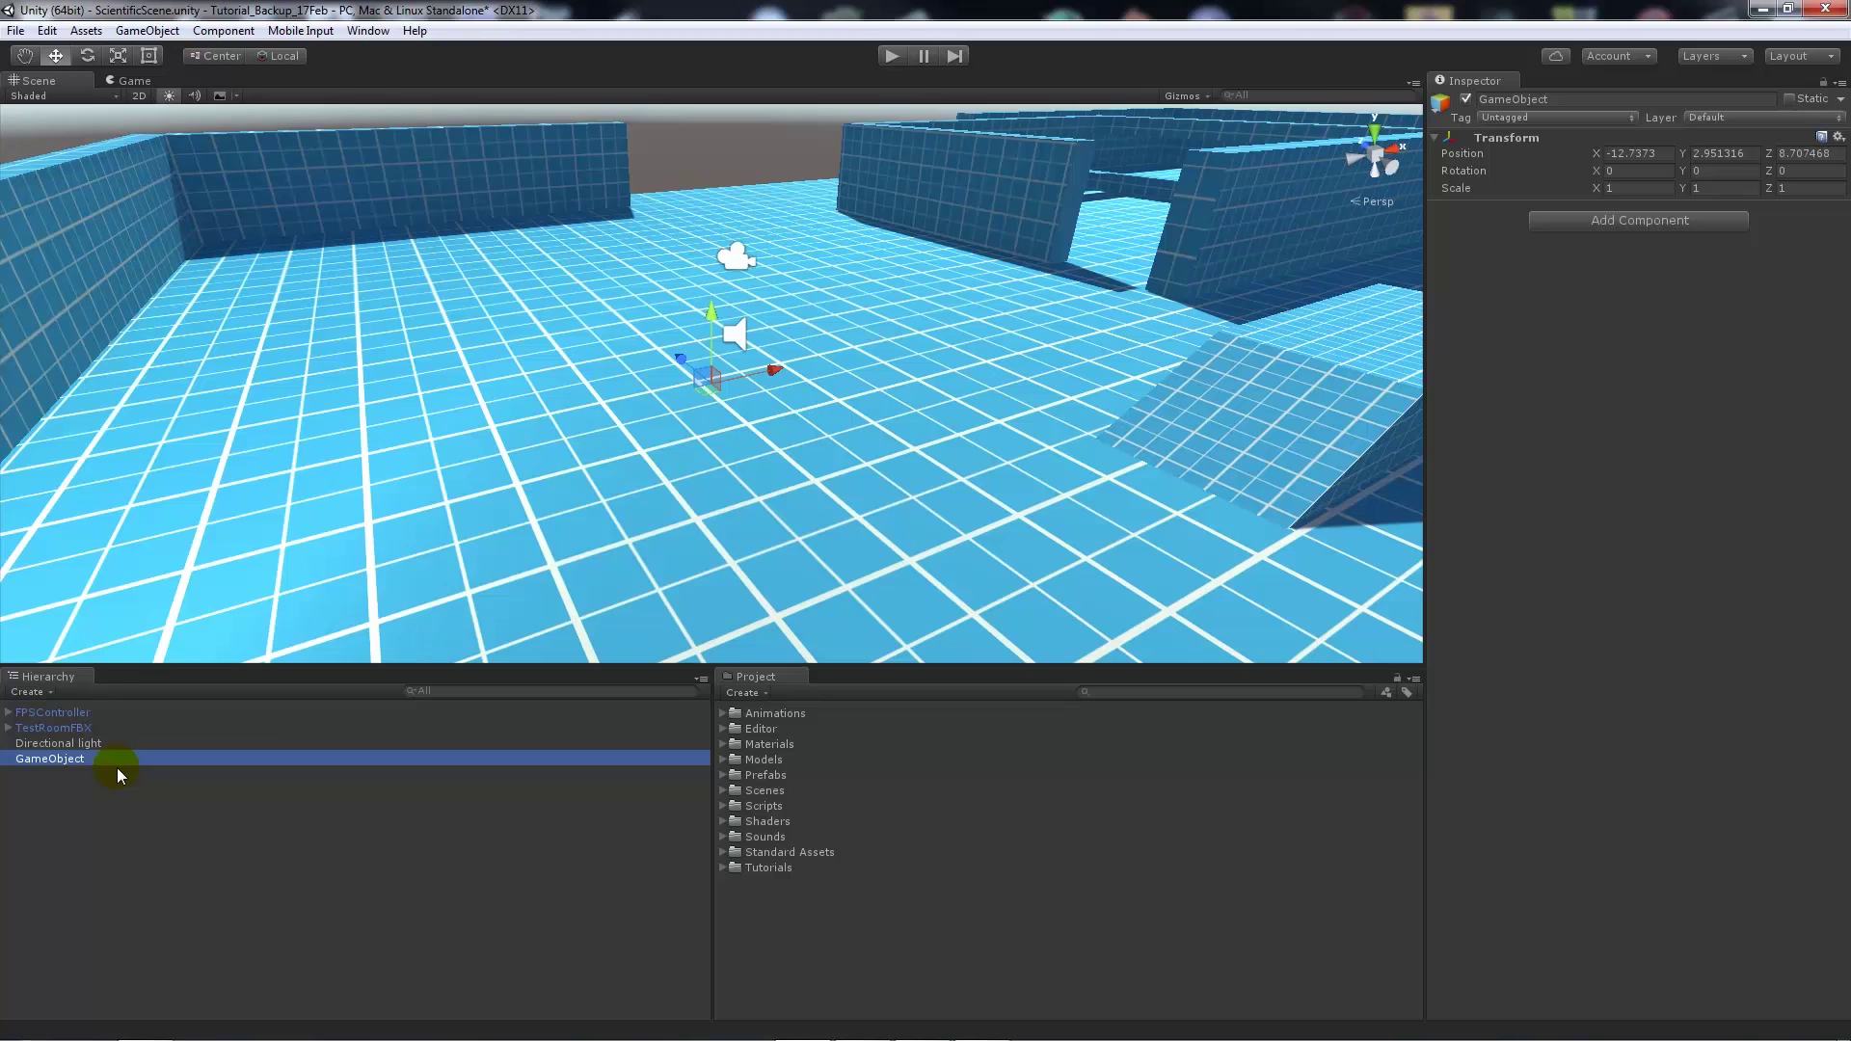
Step: Rename the new empty GameObject to 'Sound'
{"action": "left_click", "coordinate": [58, 759]}
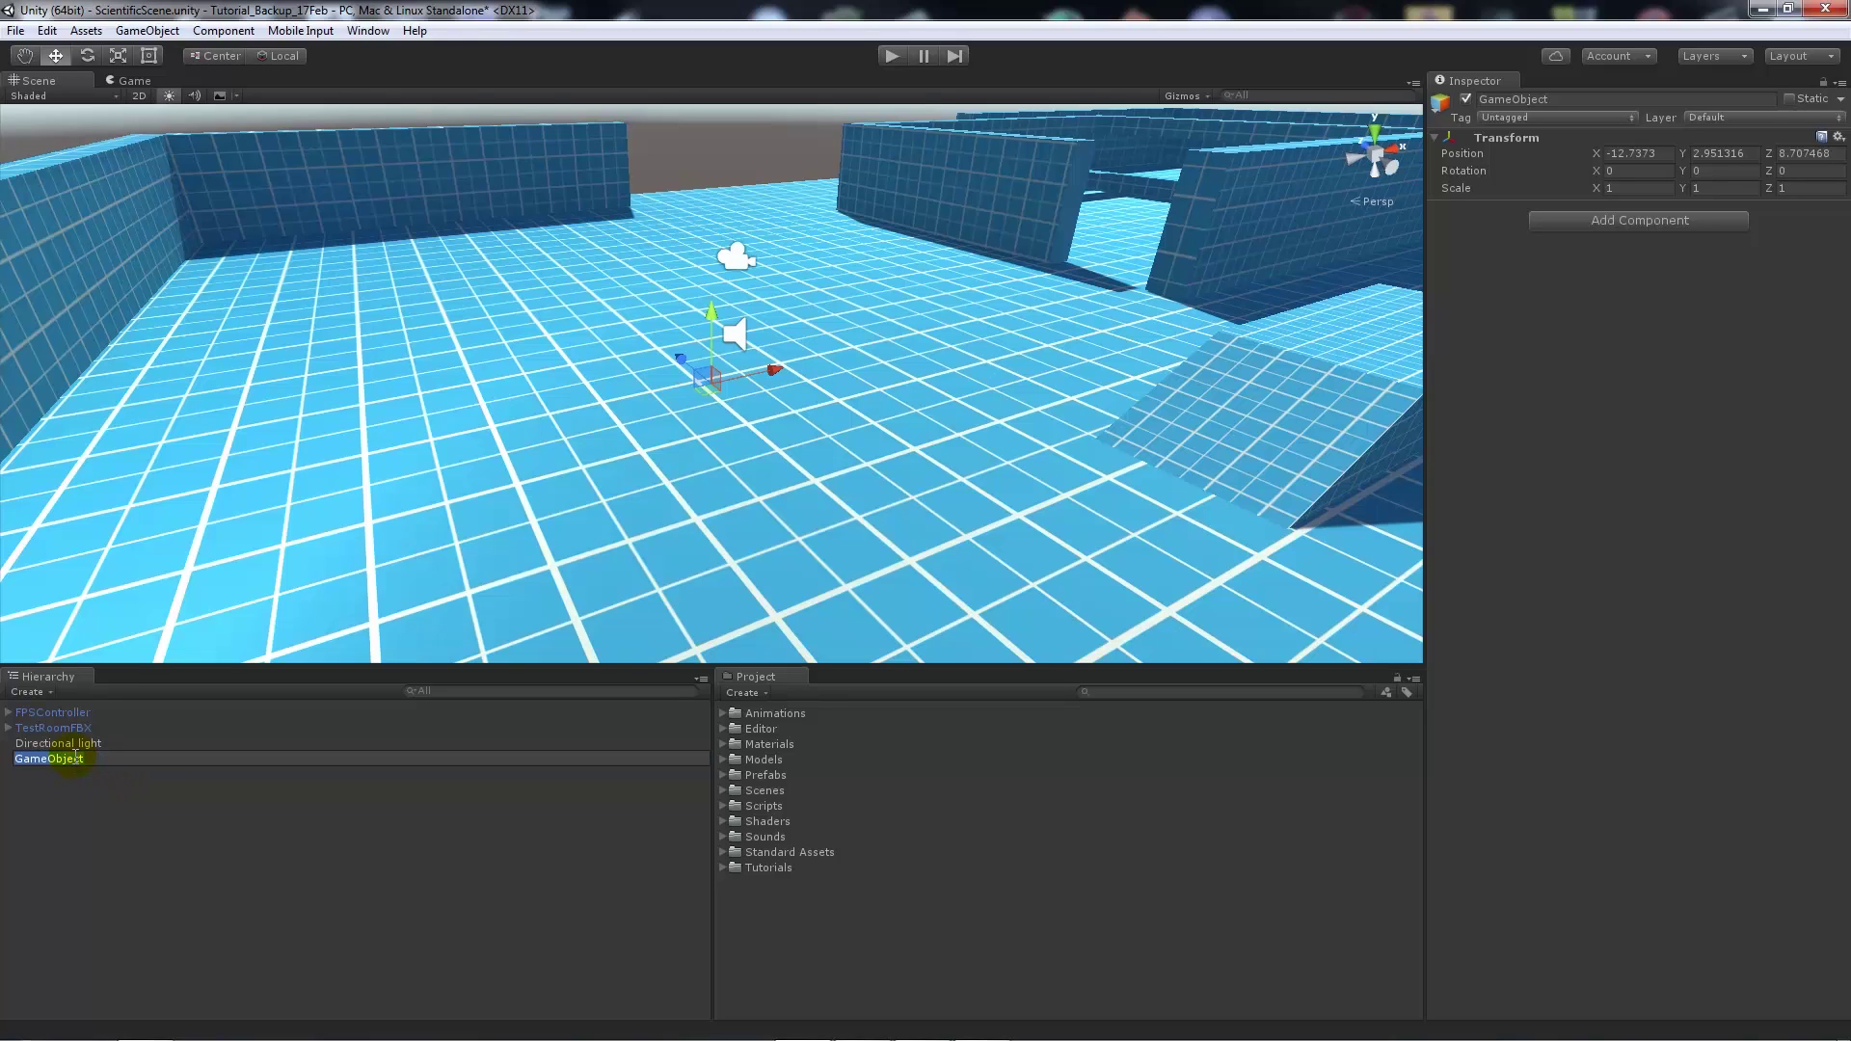
{"action": "type", "text": "Sound"}
{"action": "key", "text": "Return"}
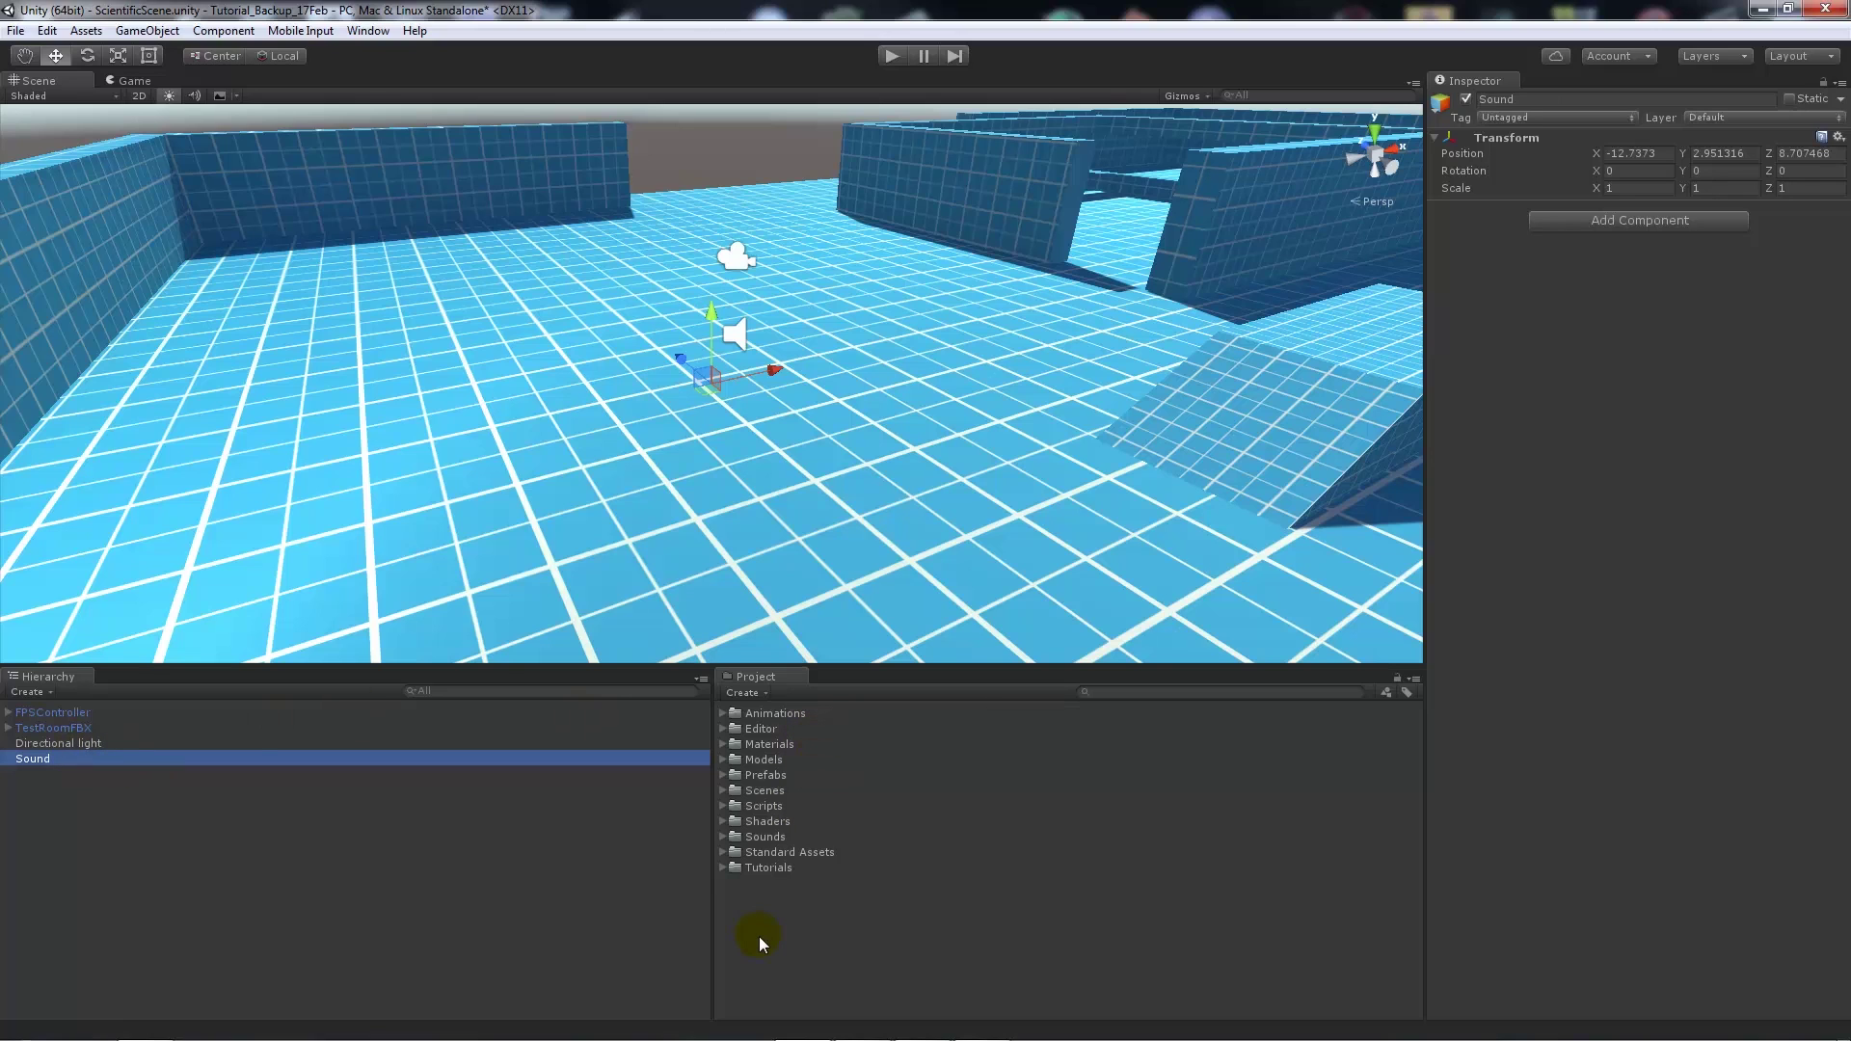
Step: Create a JavaScript asset named 'AudioPlay' in Project and open it in MonoDevelop
{"action": "left_click", "coordinate": [787, 927]}
{"action": "right_click", "coordinate": [787, 928]}
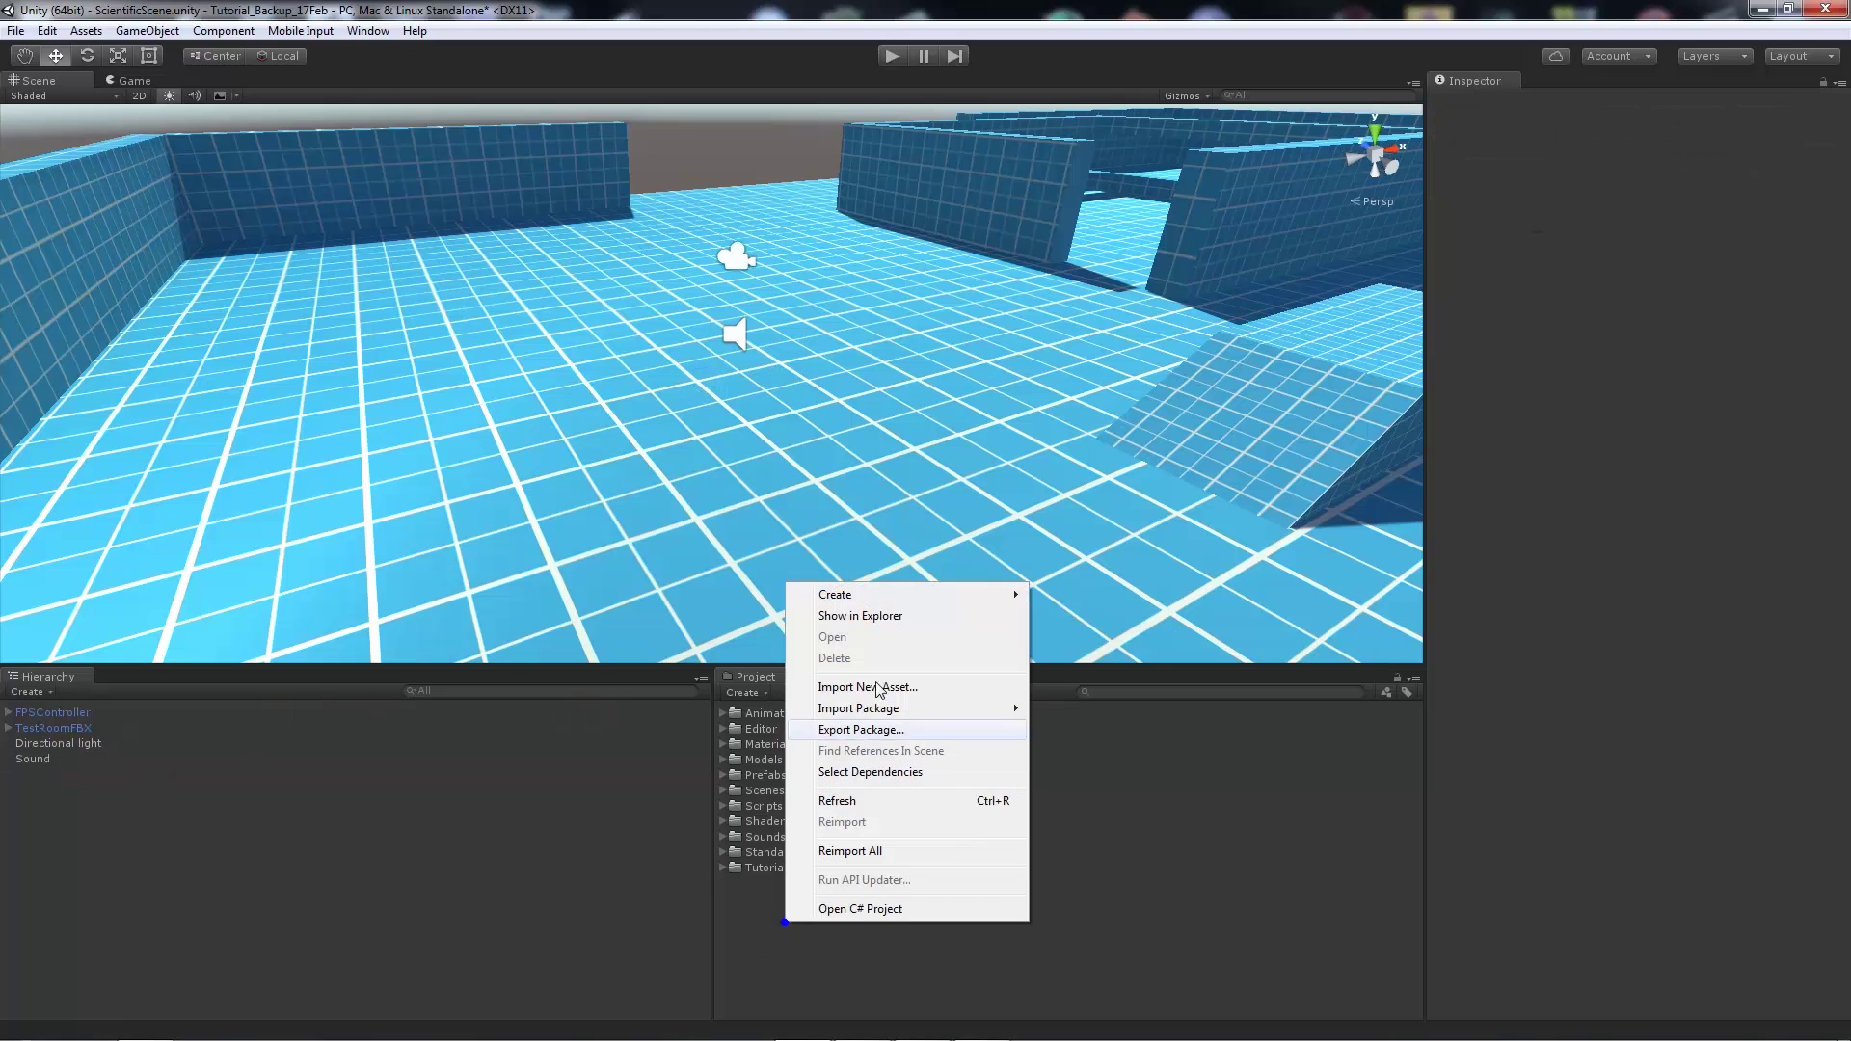
{"action": "mouse_move", "coordinate": [878, 596]}
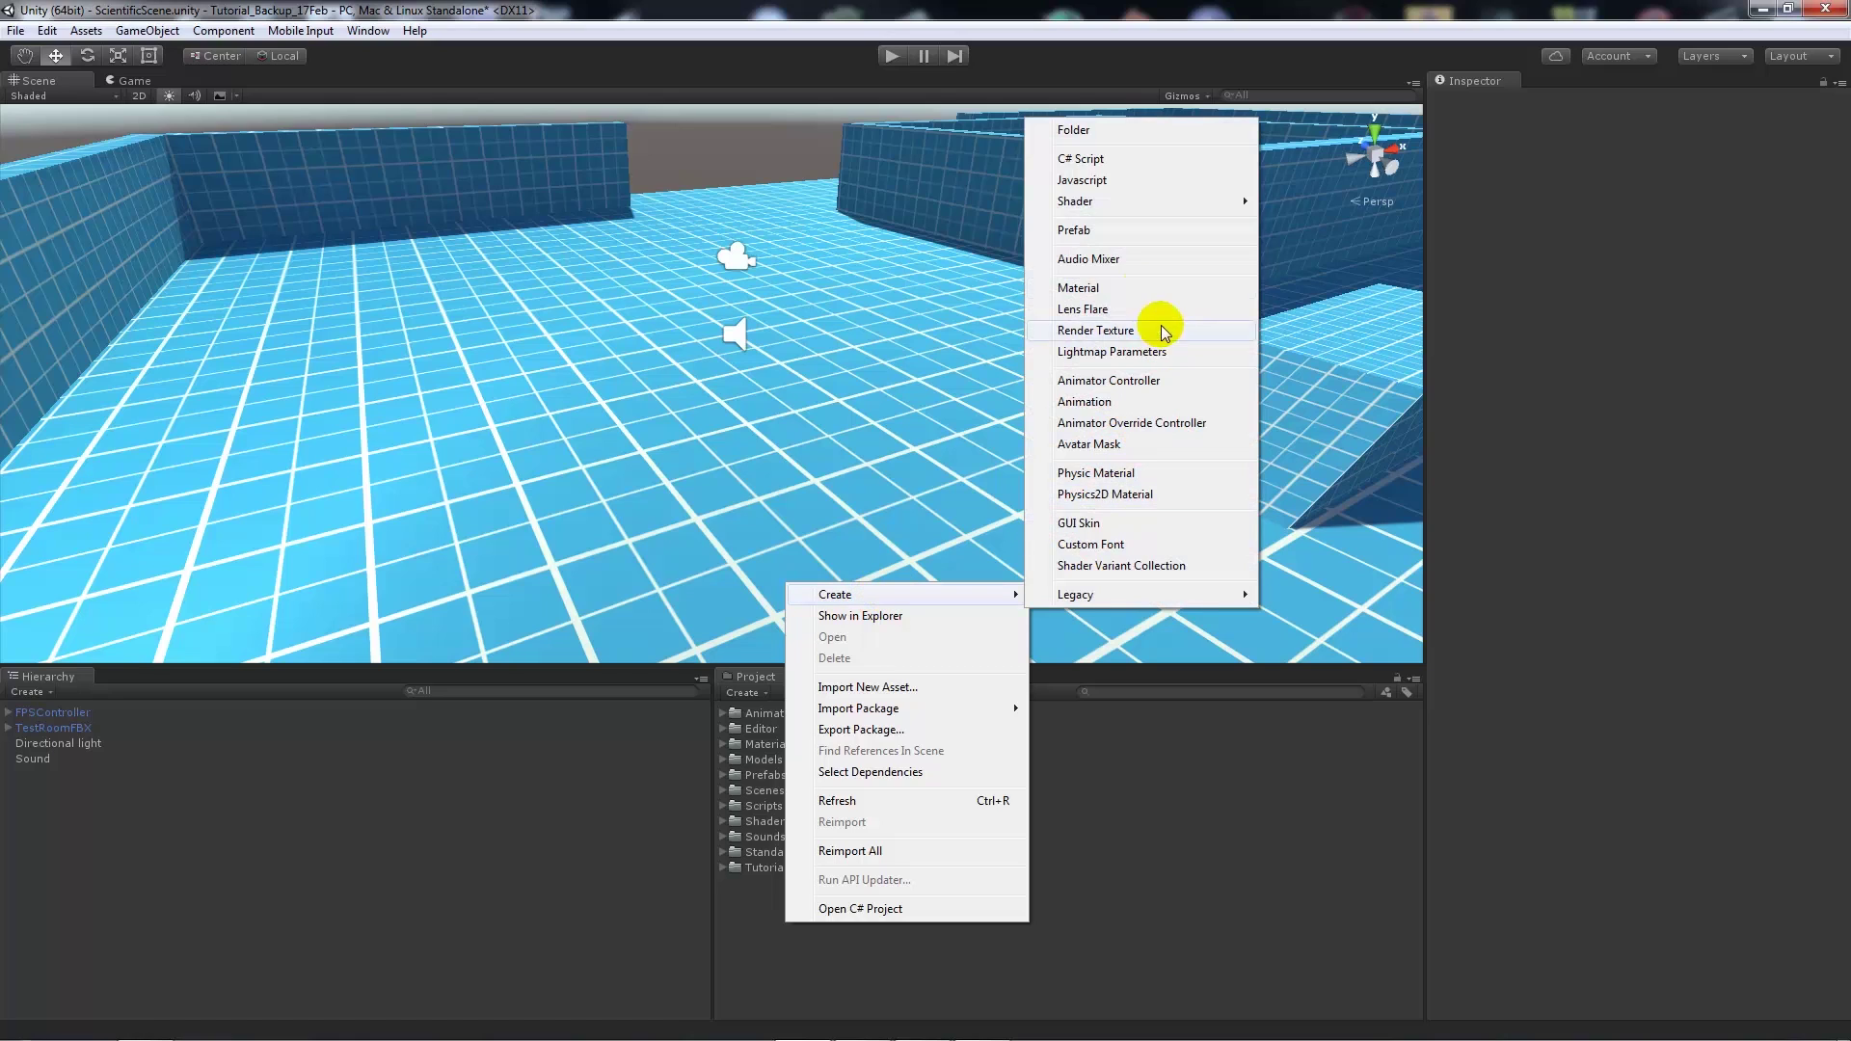
{"action": "left_click", "coordinate": [1082, 179]}
{"action": "left_click", "coordinate": [1086, 598]}
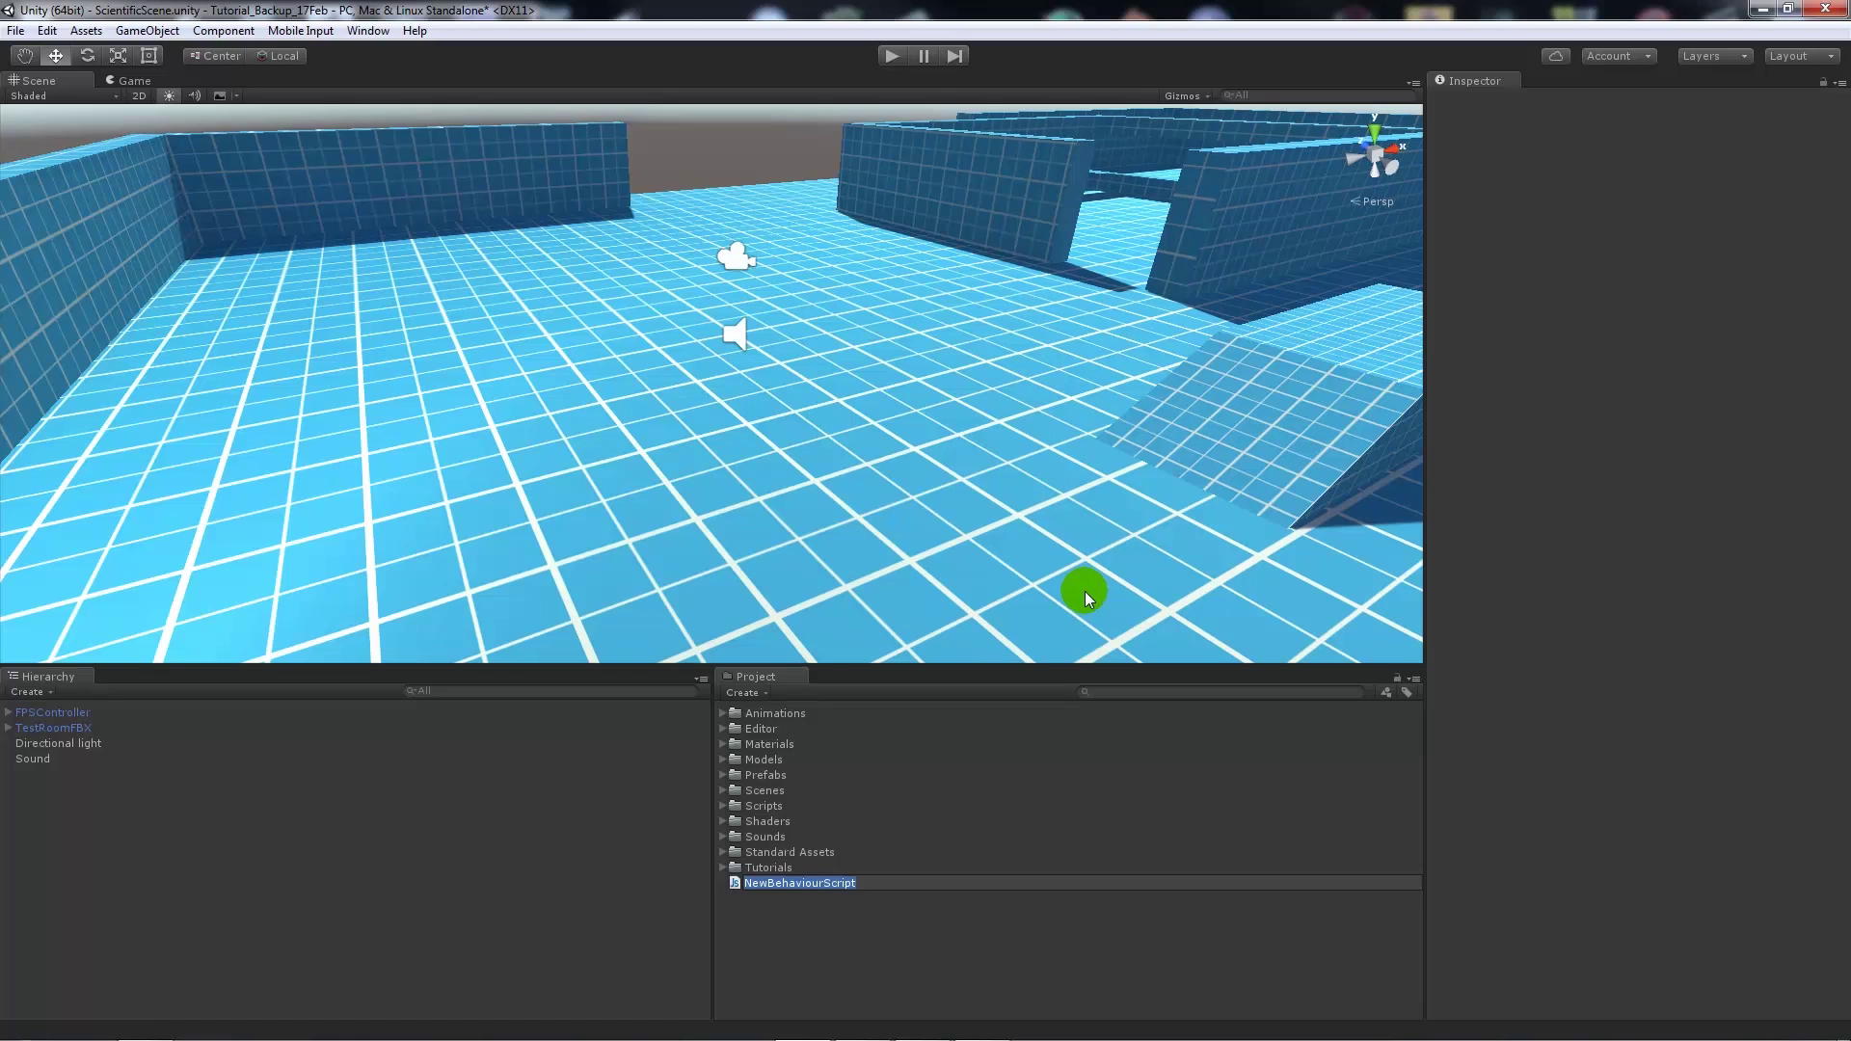
{"action": "type", "text": "AudioPlay"}
{"action": "key", "text": "Return"}
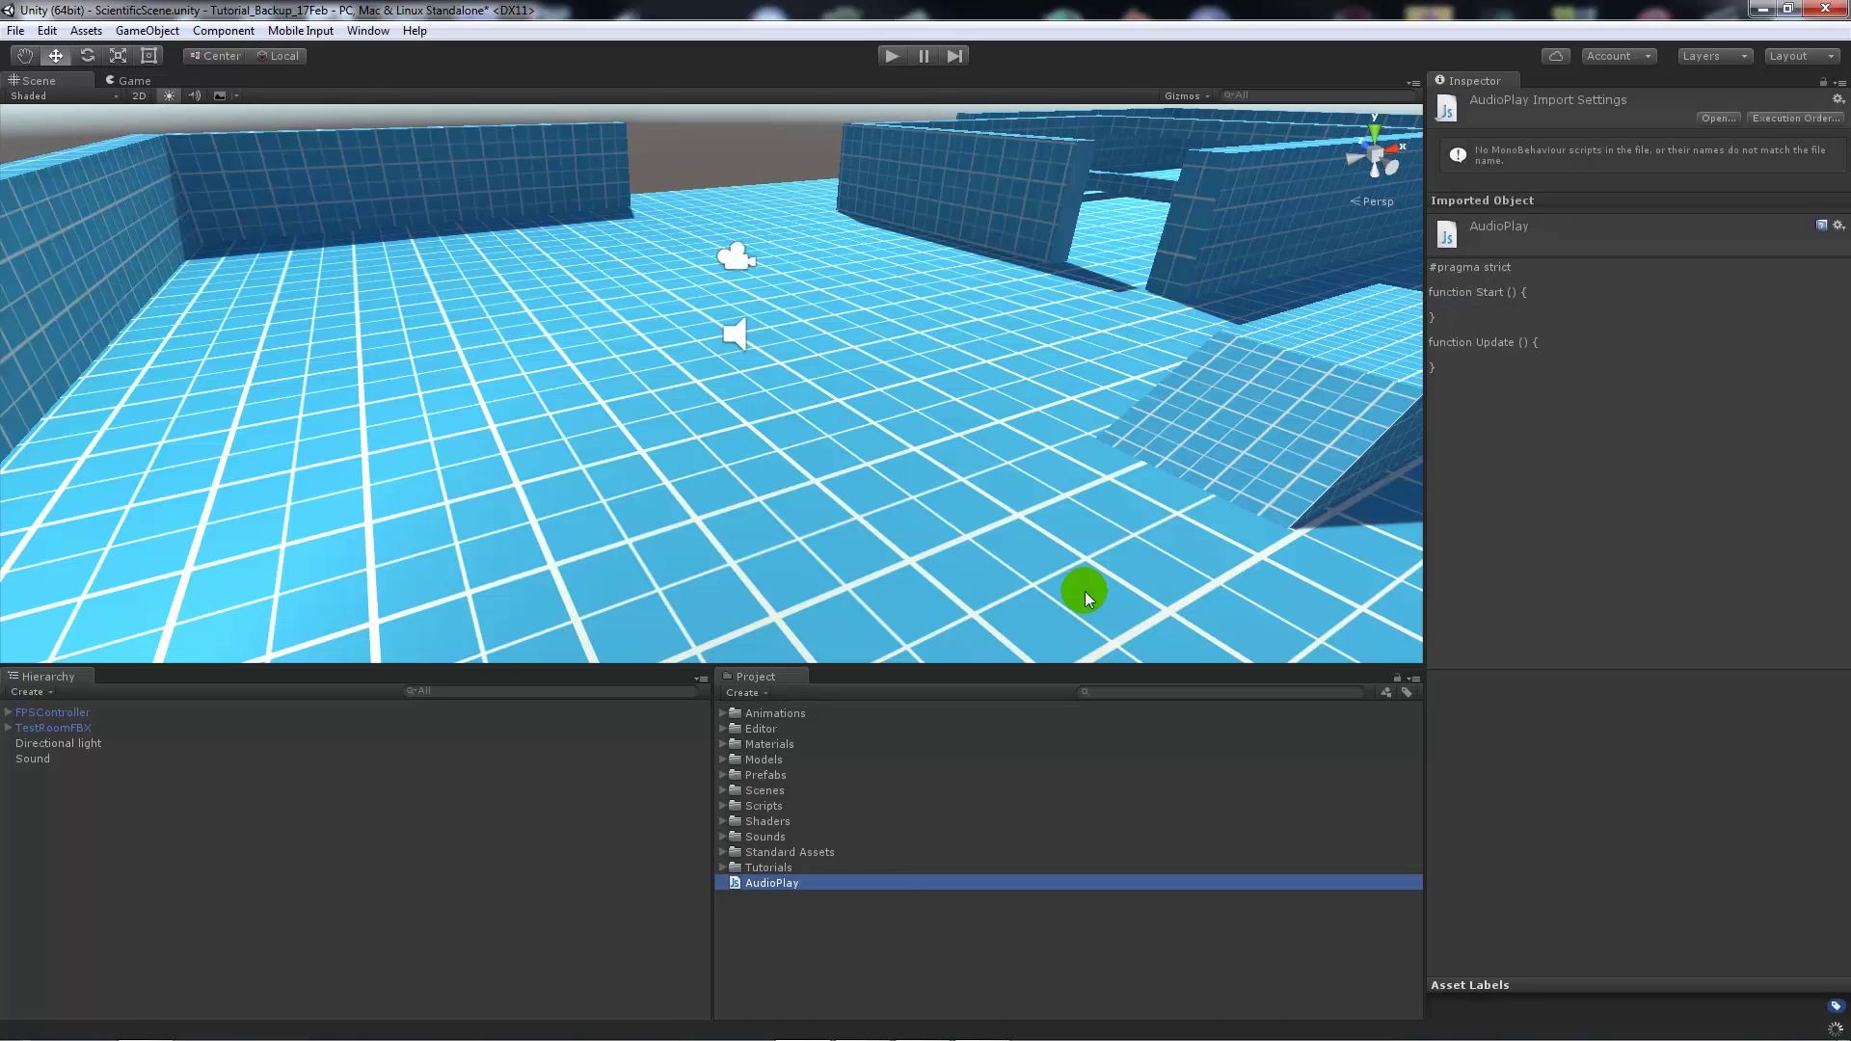
{"action": "double_click", "coordinate": [806, 887]}
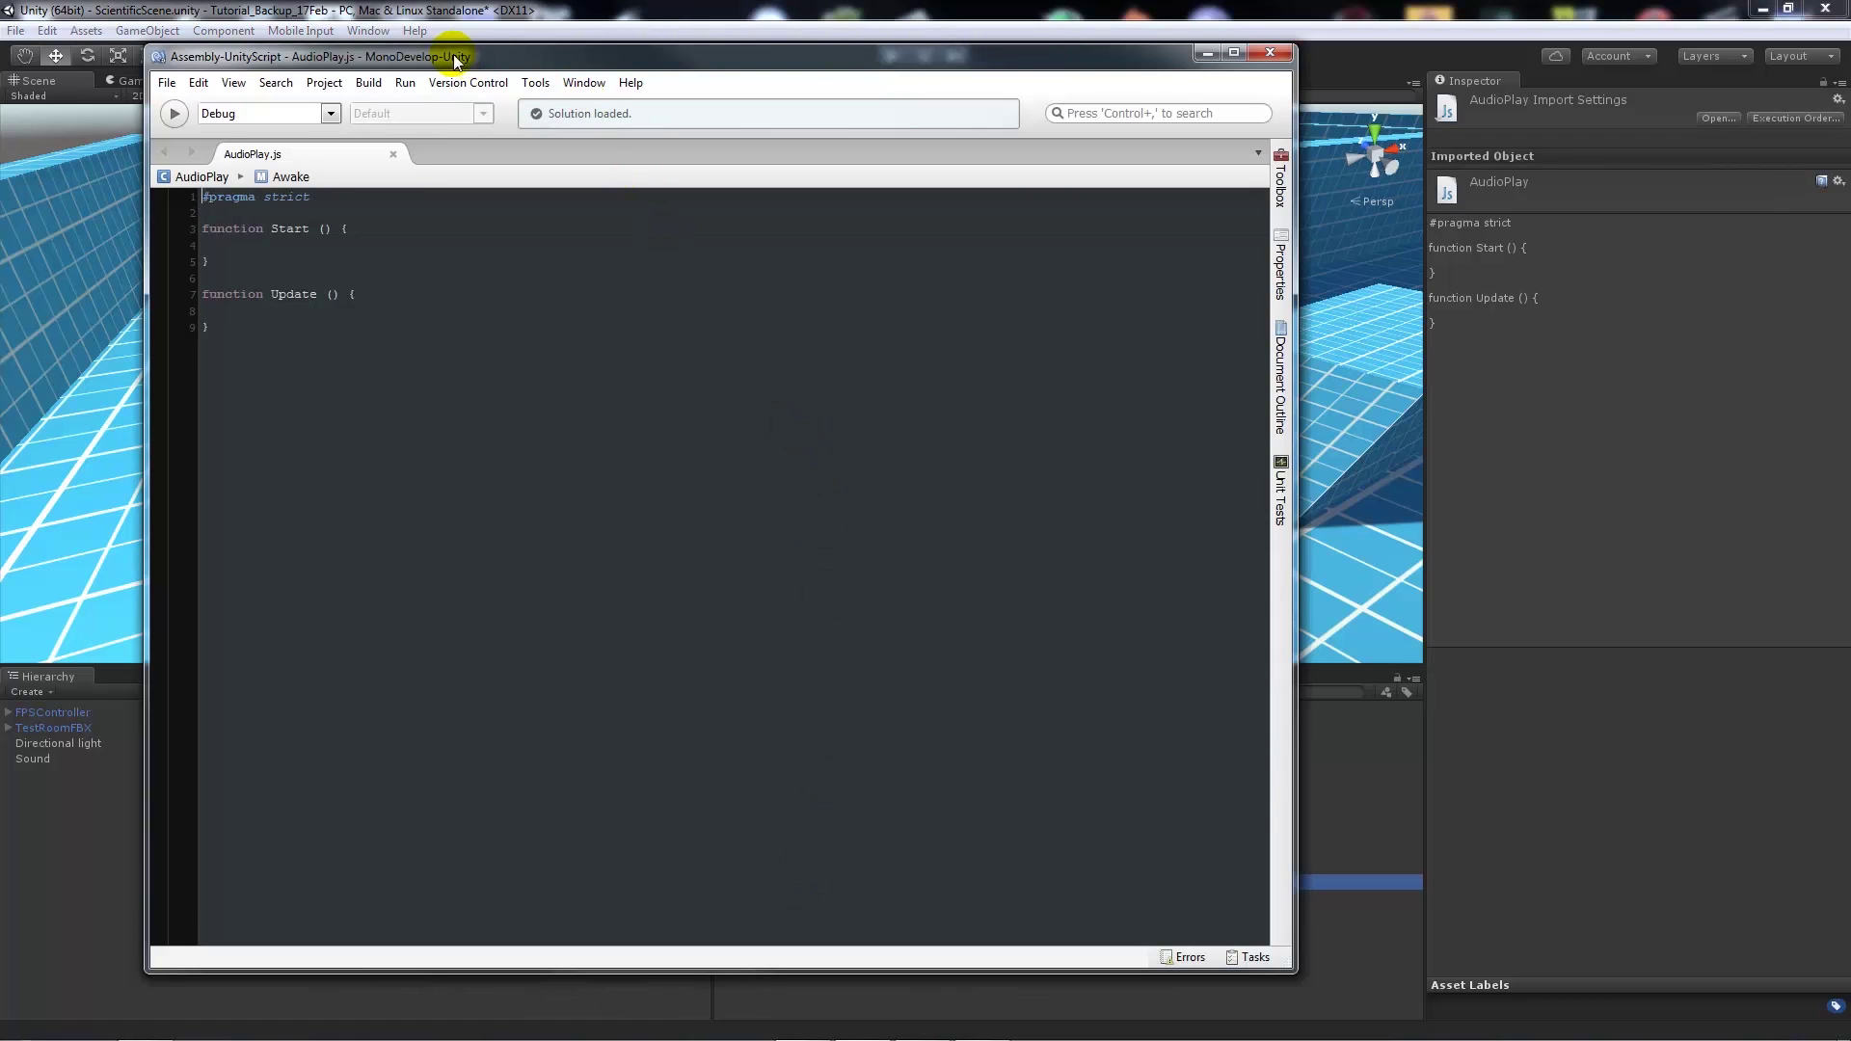
Step: Replace the template Start/Update code with an empty function Start() block
{"action": "double_click", "coordinate": [455, 58]}
{"action": "scroll", "coordinate": [281, 302], "scroll_direction": "up", "scroll_amount": 2, "text": "ctrl"}
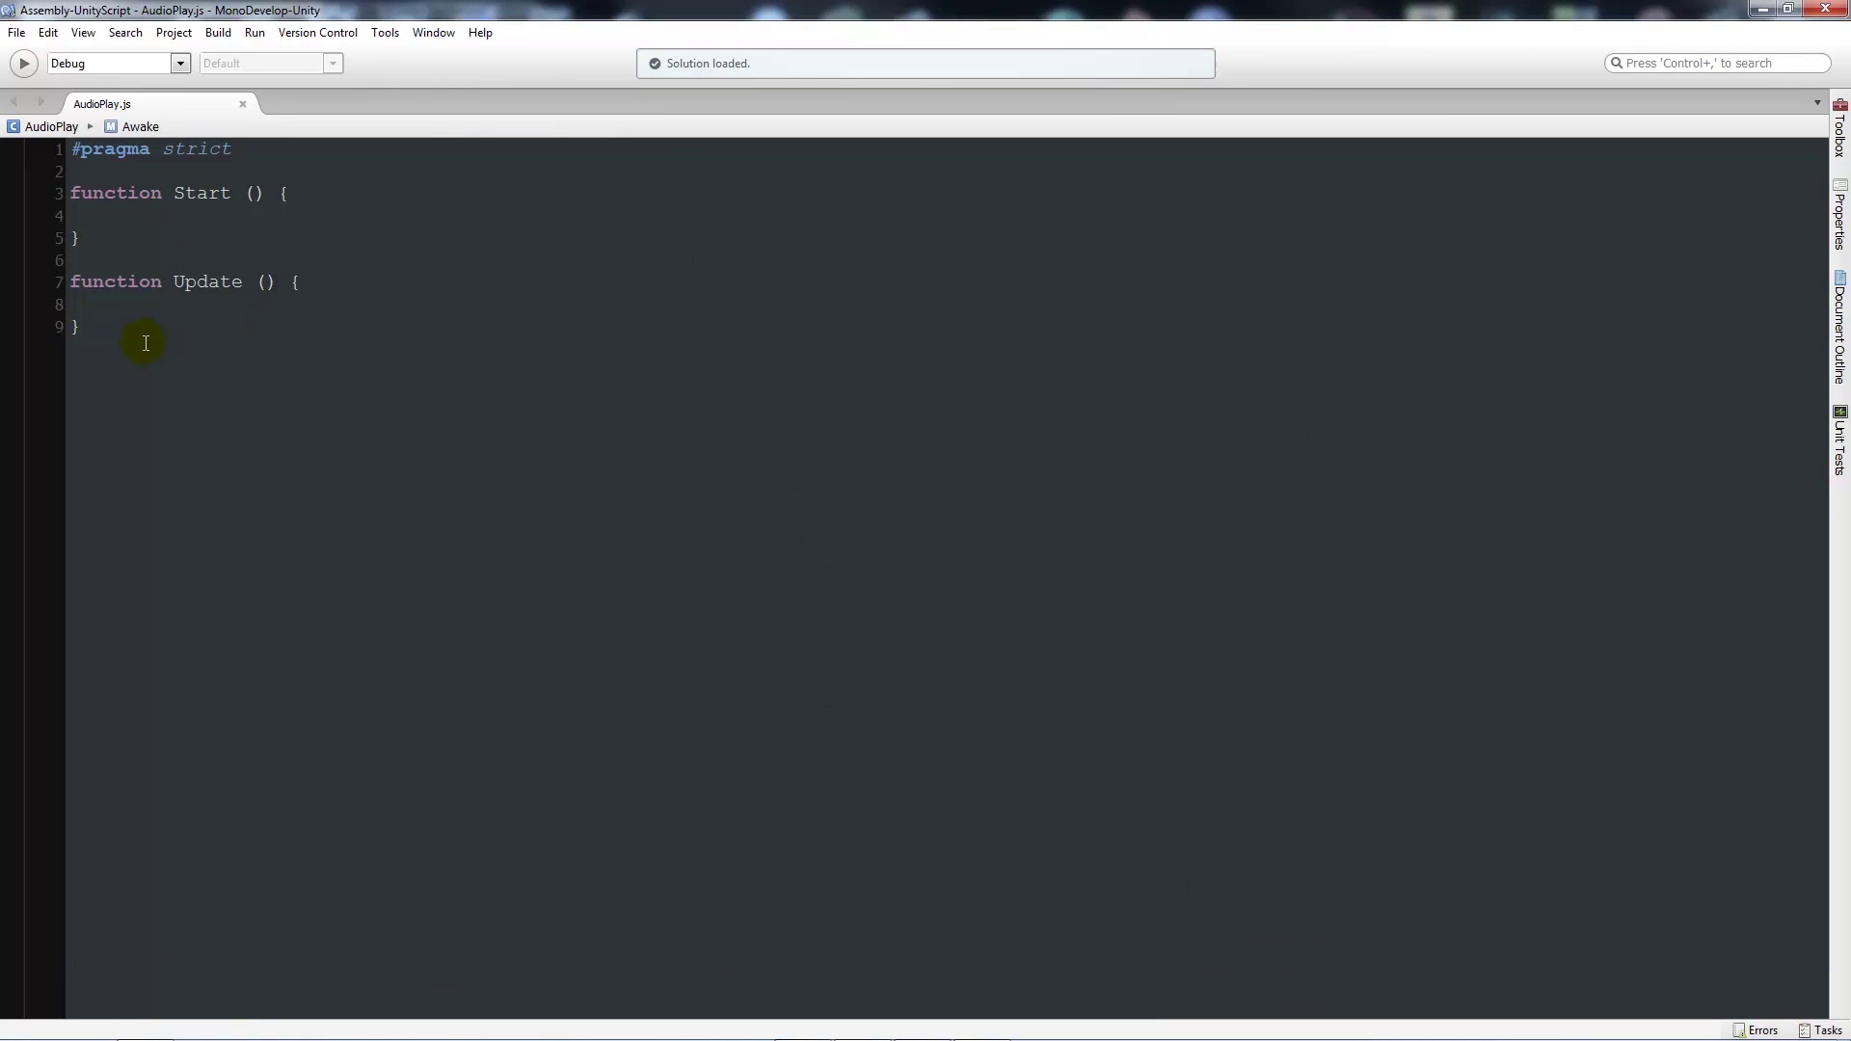
{"action": "left_click_drag", "start_coordinate": [130, 335], "coordinate": [44, 196]}
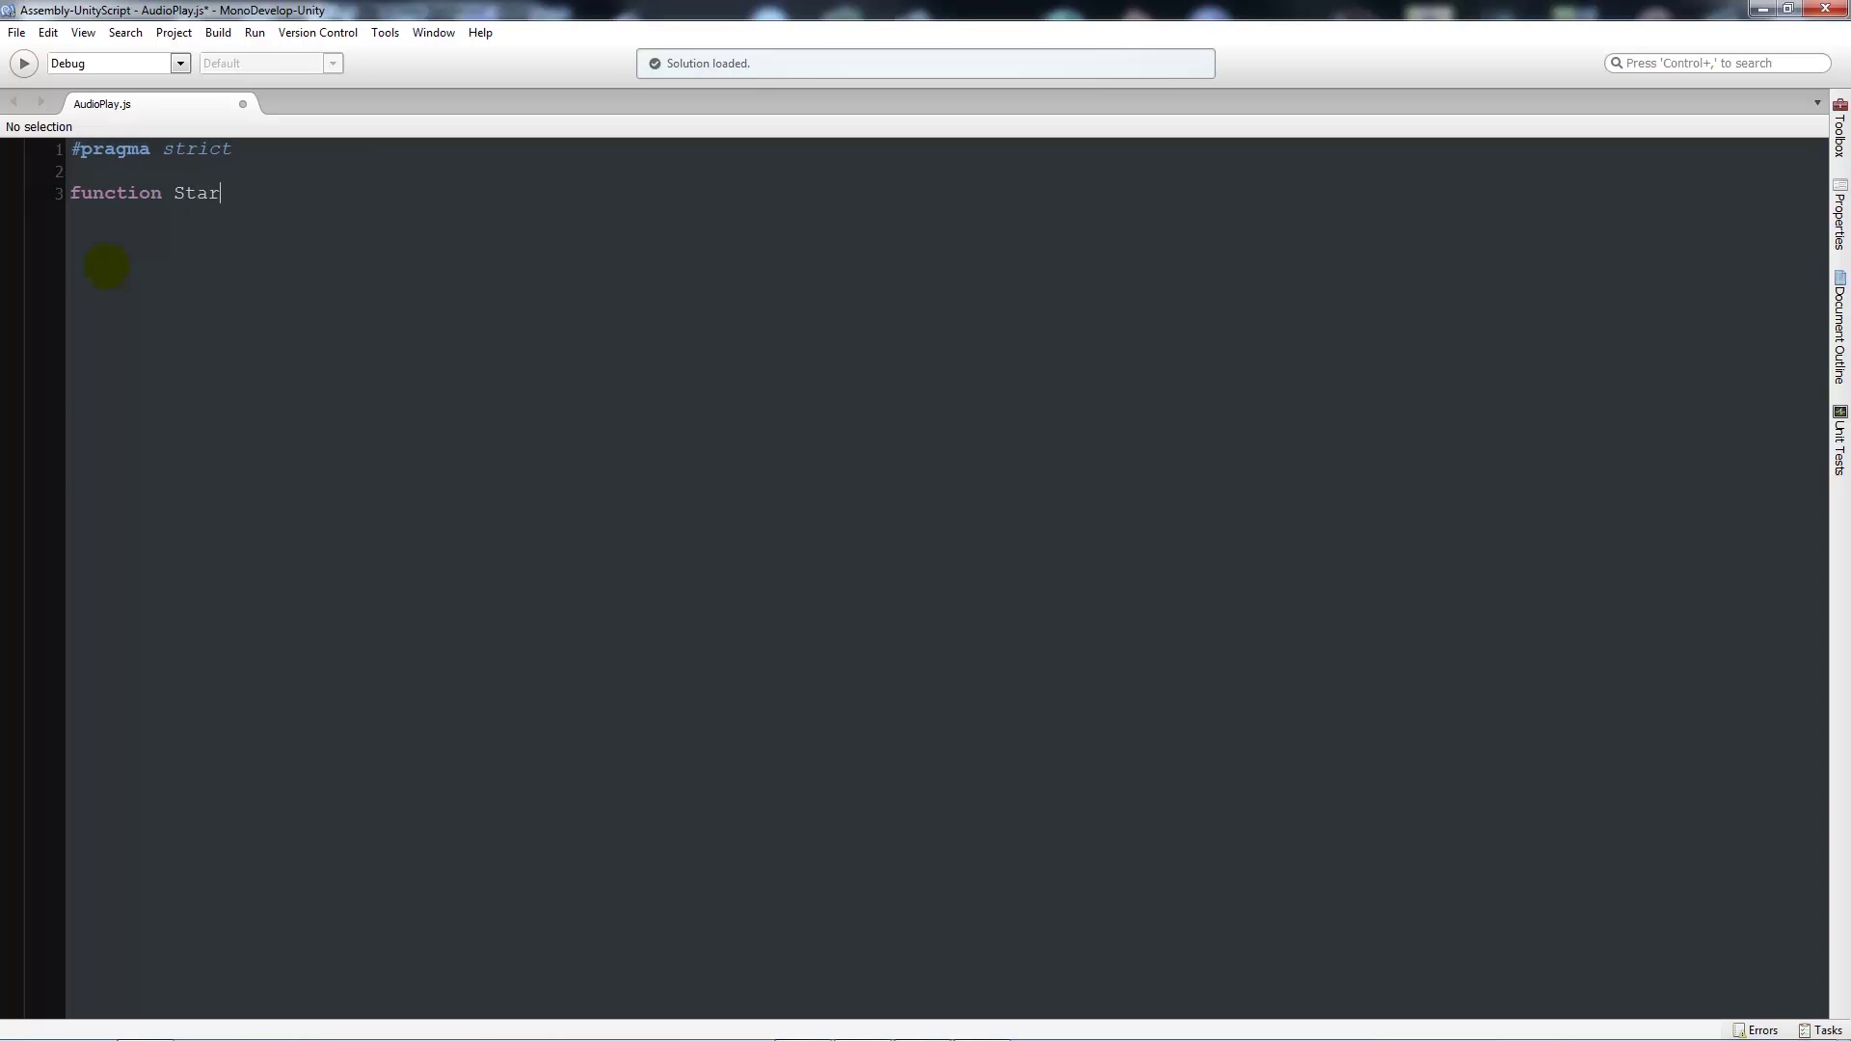
{"action": "type", "text": "t()"}
{"action": "key", "text": "Return"}
{"action": "type", "text": "{"}
{"action": "key", "text": "Return"}
Step: Declare var audio : AudioSource = GetComponent.<AudioSource>(); inside Start
{"action": "type", "text": "var au"}
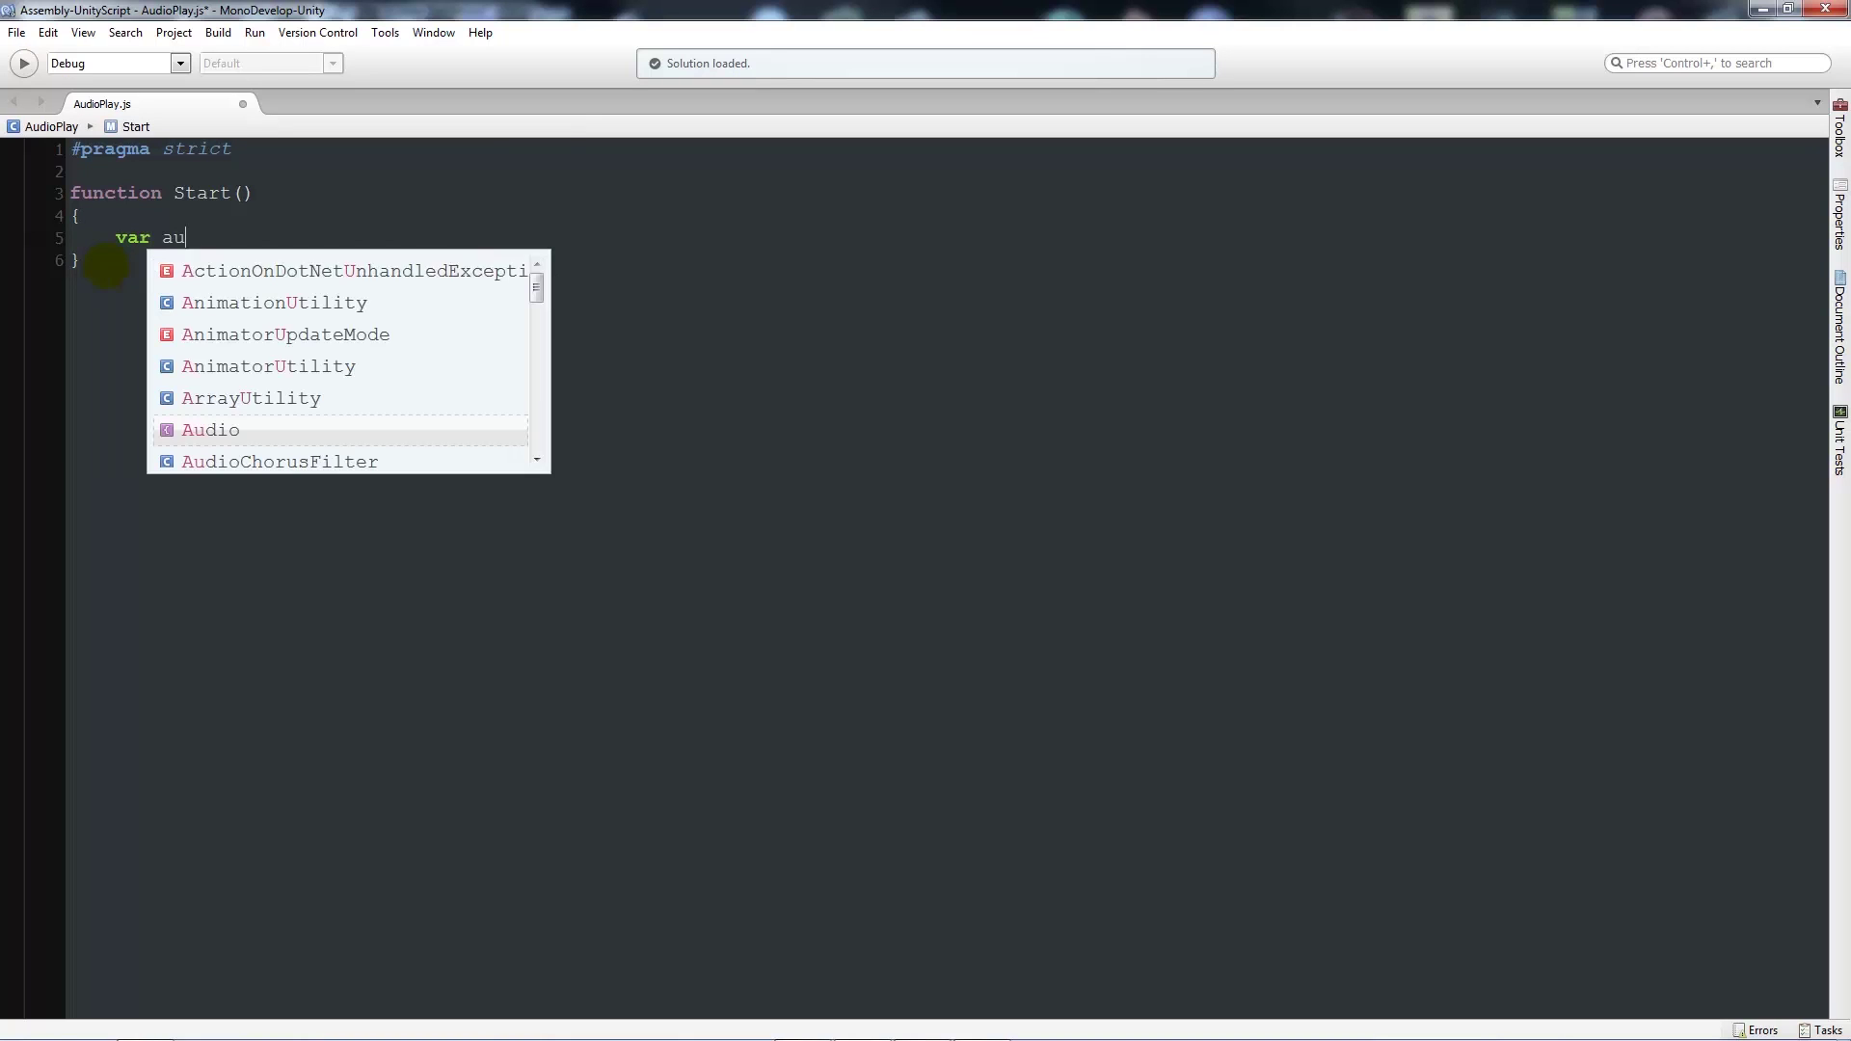
{"action": "type", "text": "dio : "}
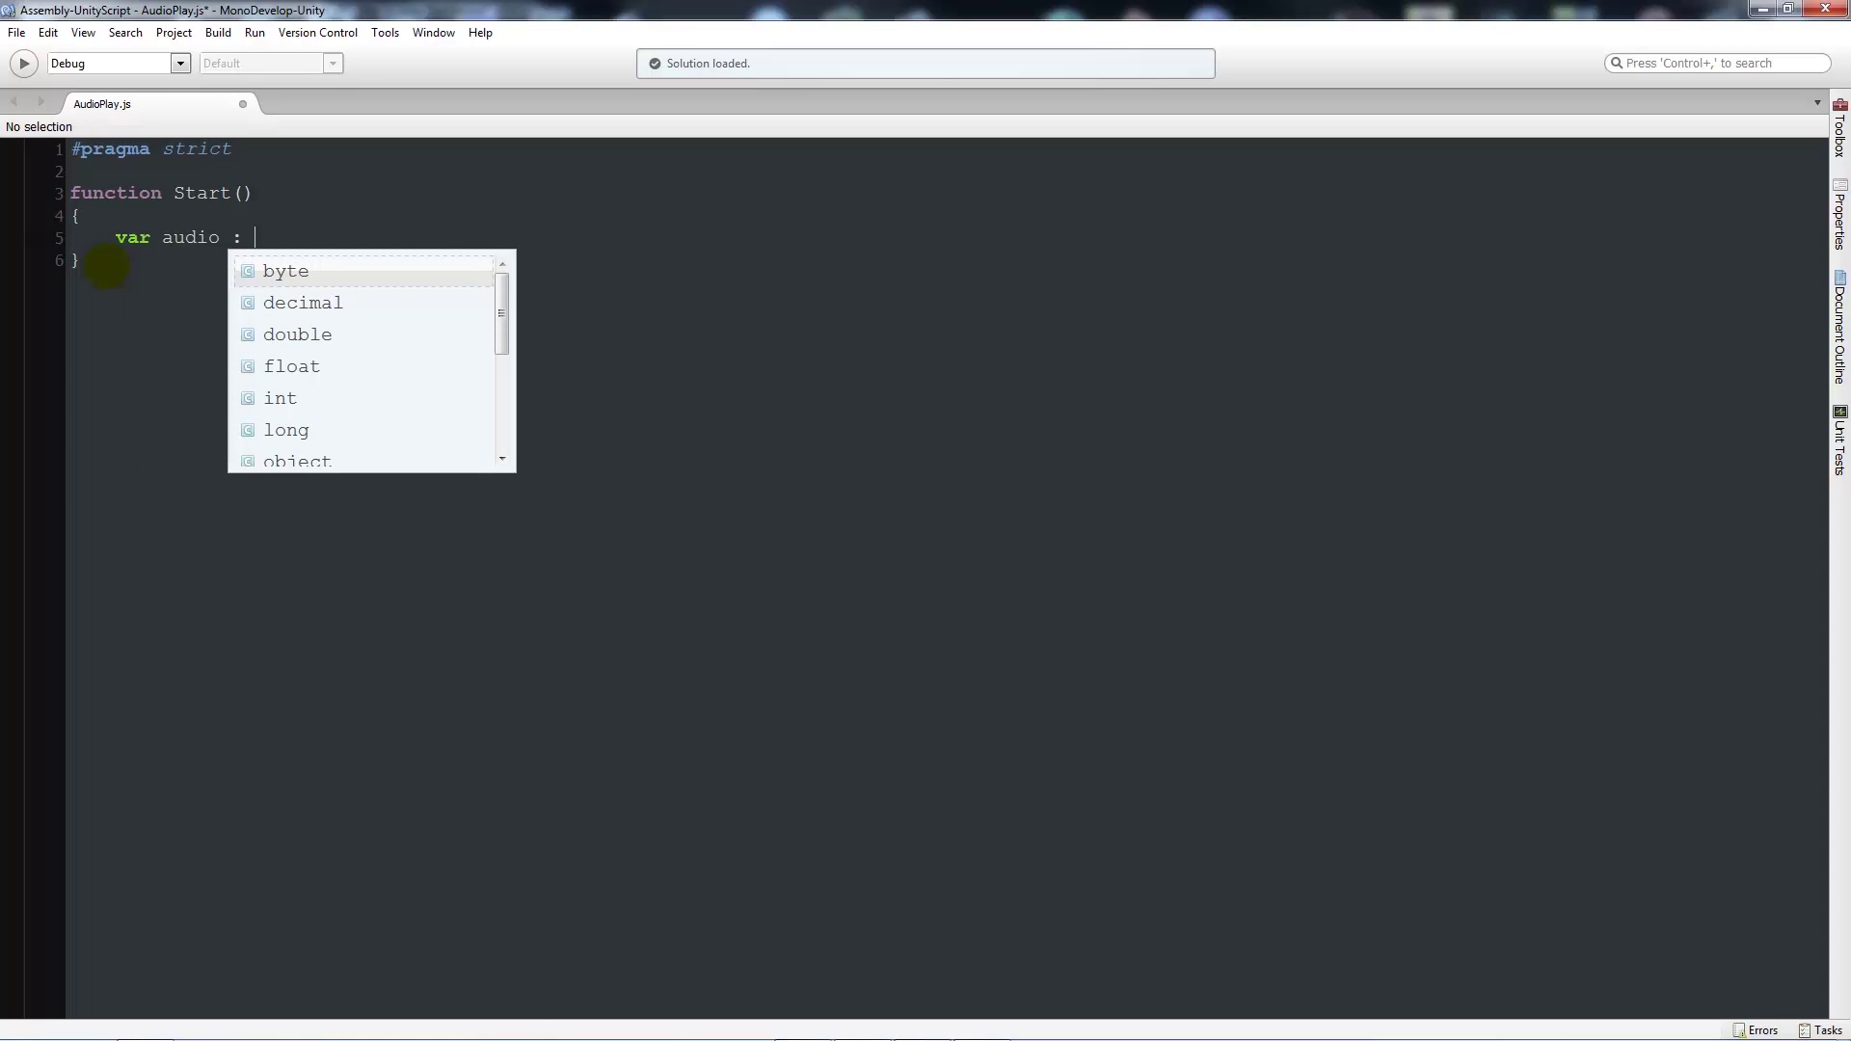
{"action": "type", "text": "Aud"}
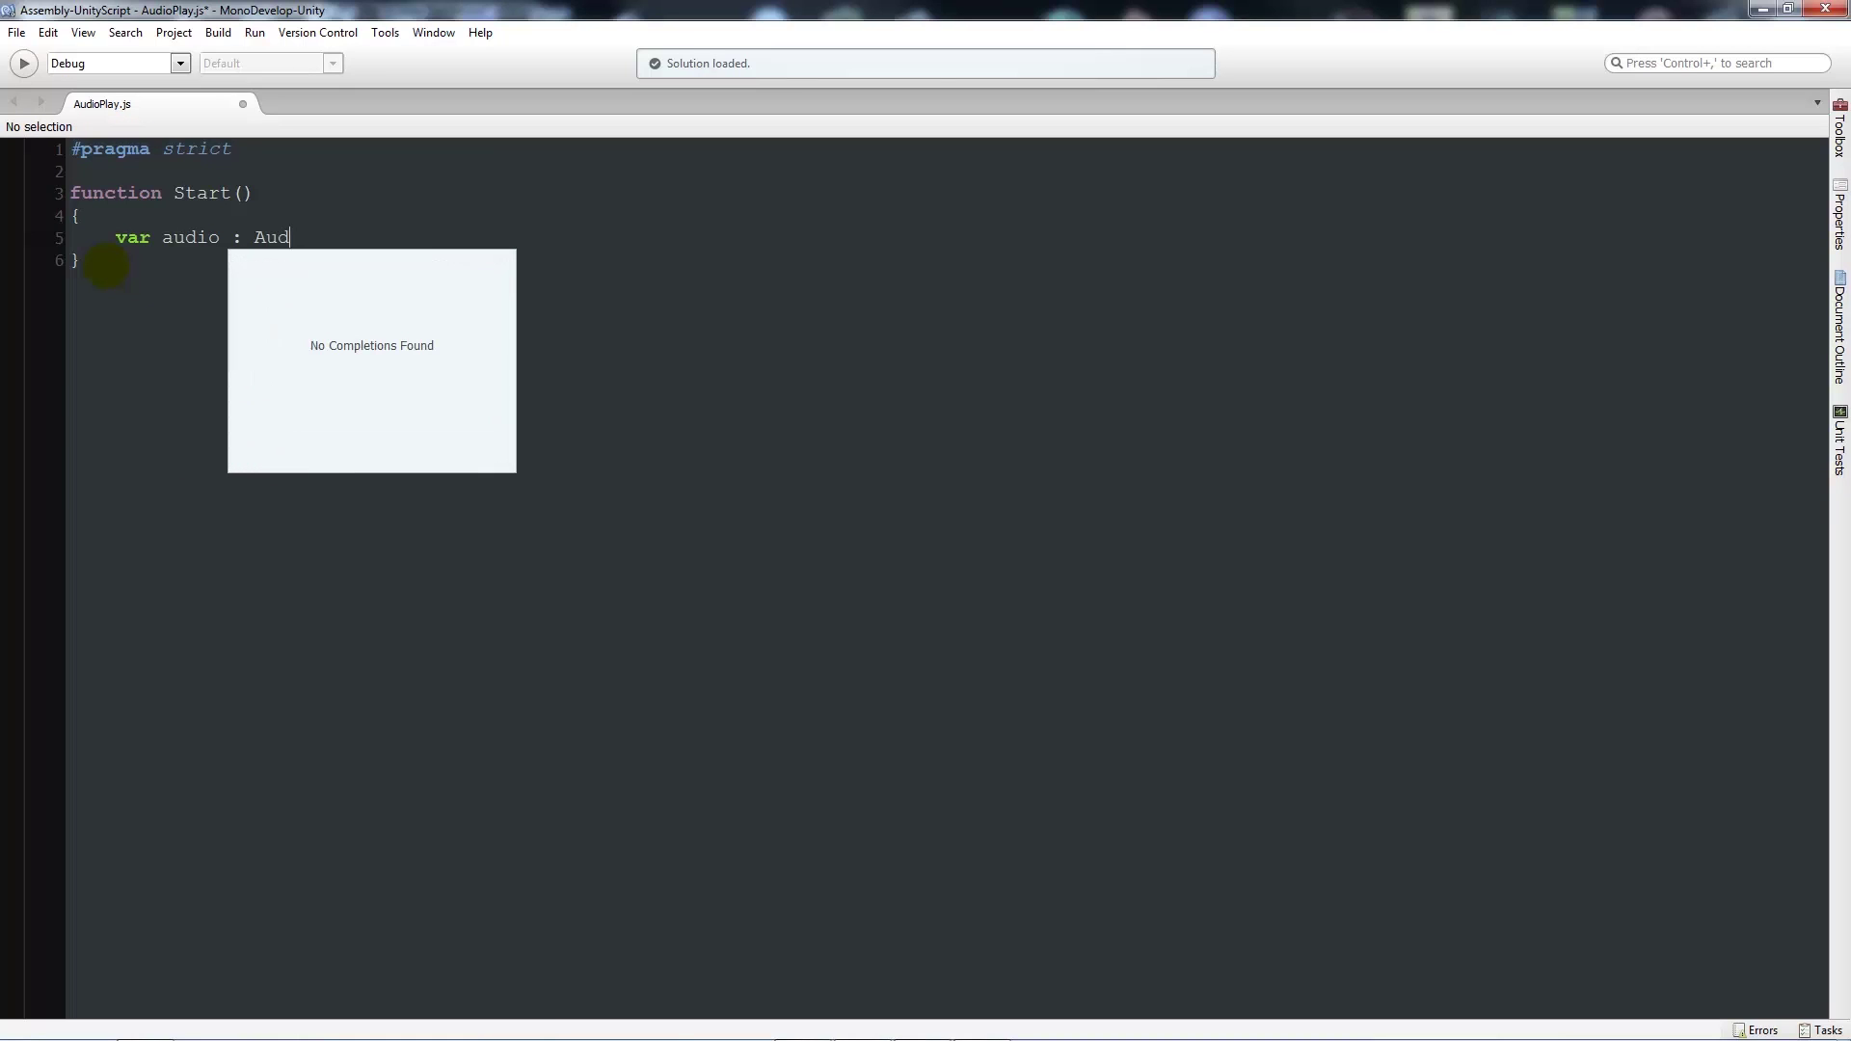
{"action": "type", "text": "ioSource = Get"}
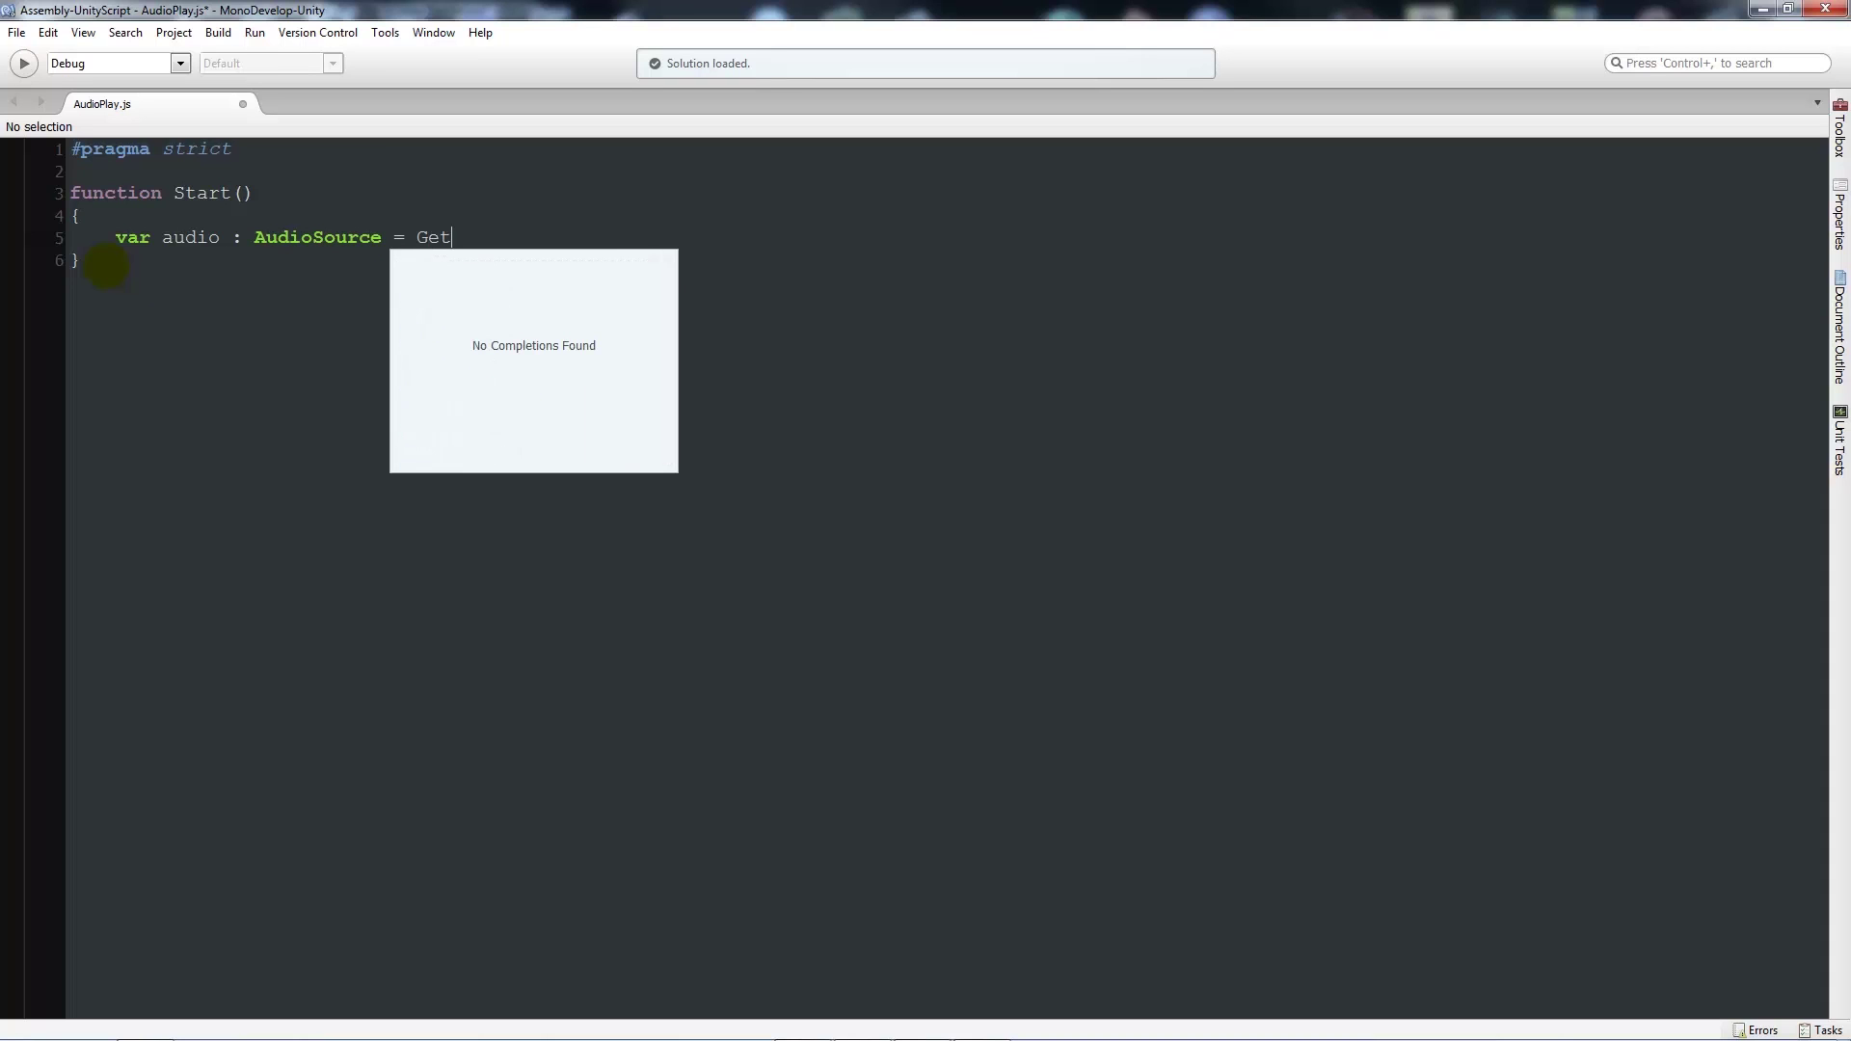
{"action": "type", "text": "Component."}
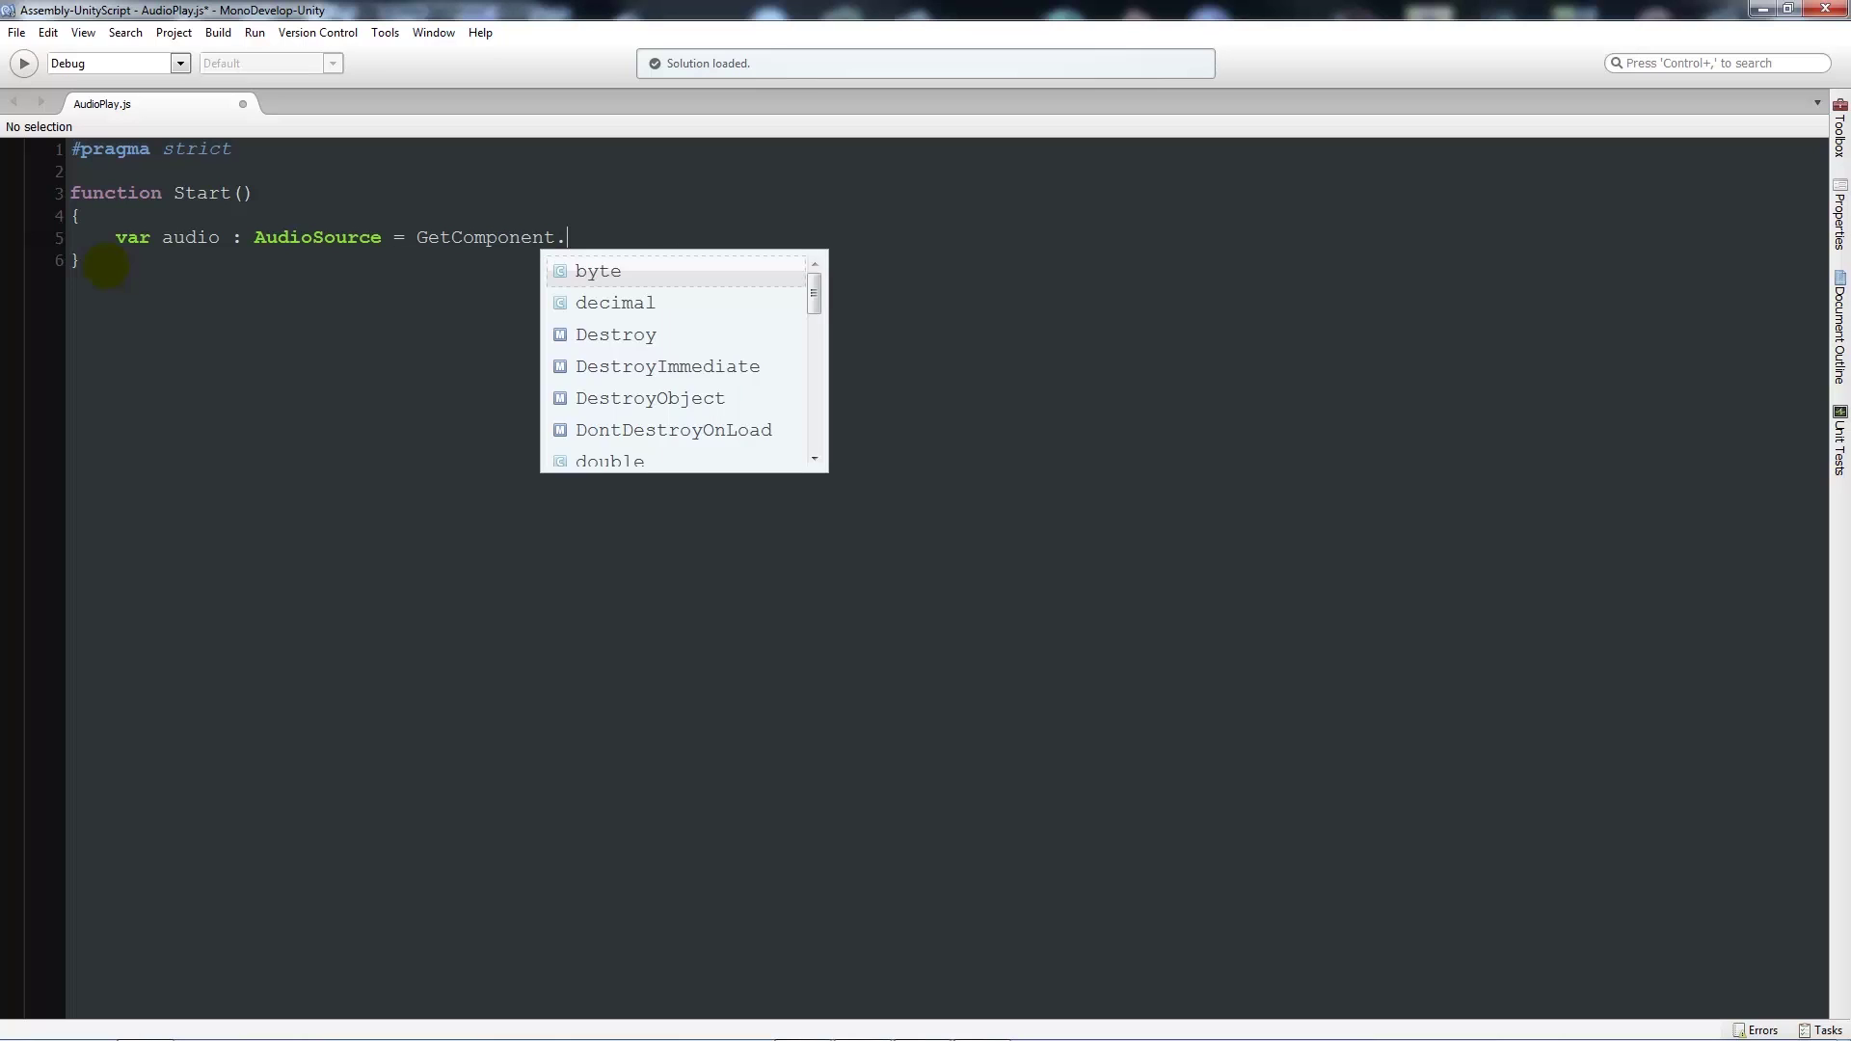
{"action": "left_click", "coordinate": [625, 244]}
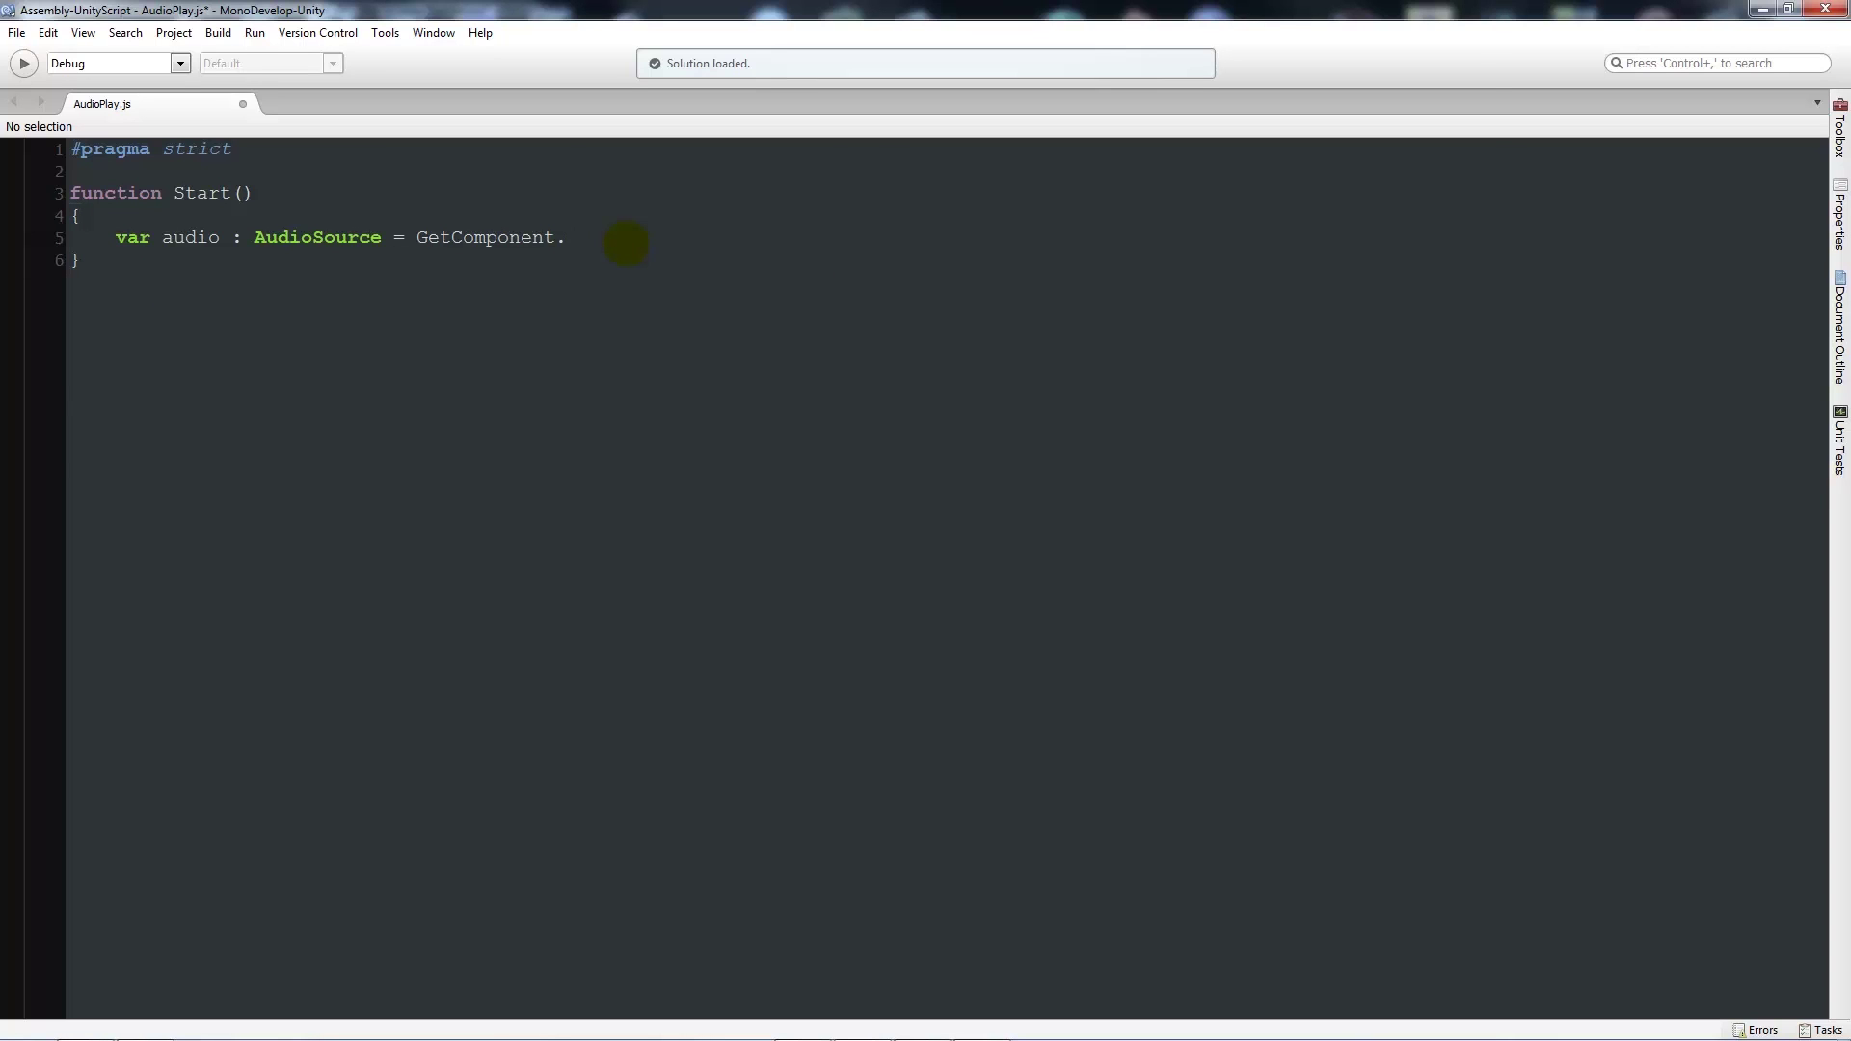
{"action": "type", "text": "<AudioSour"}
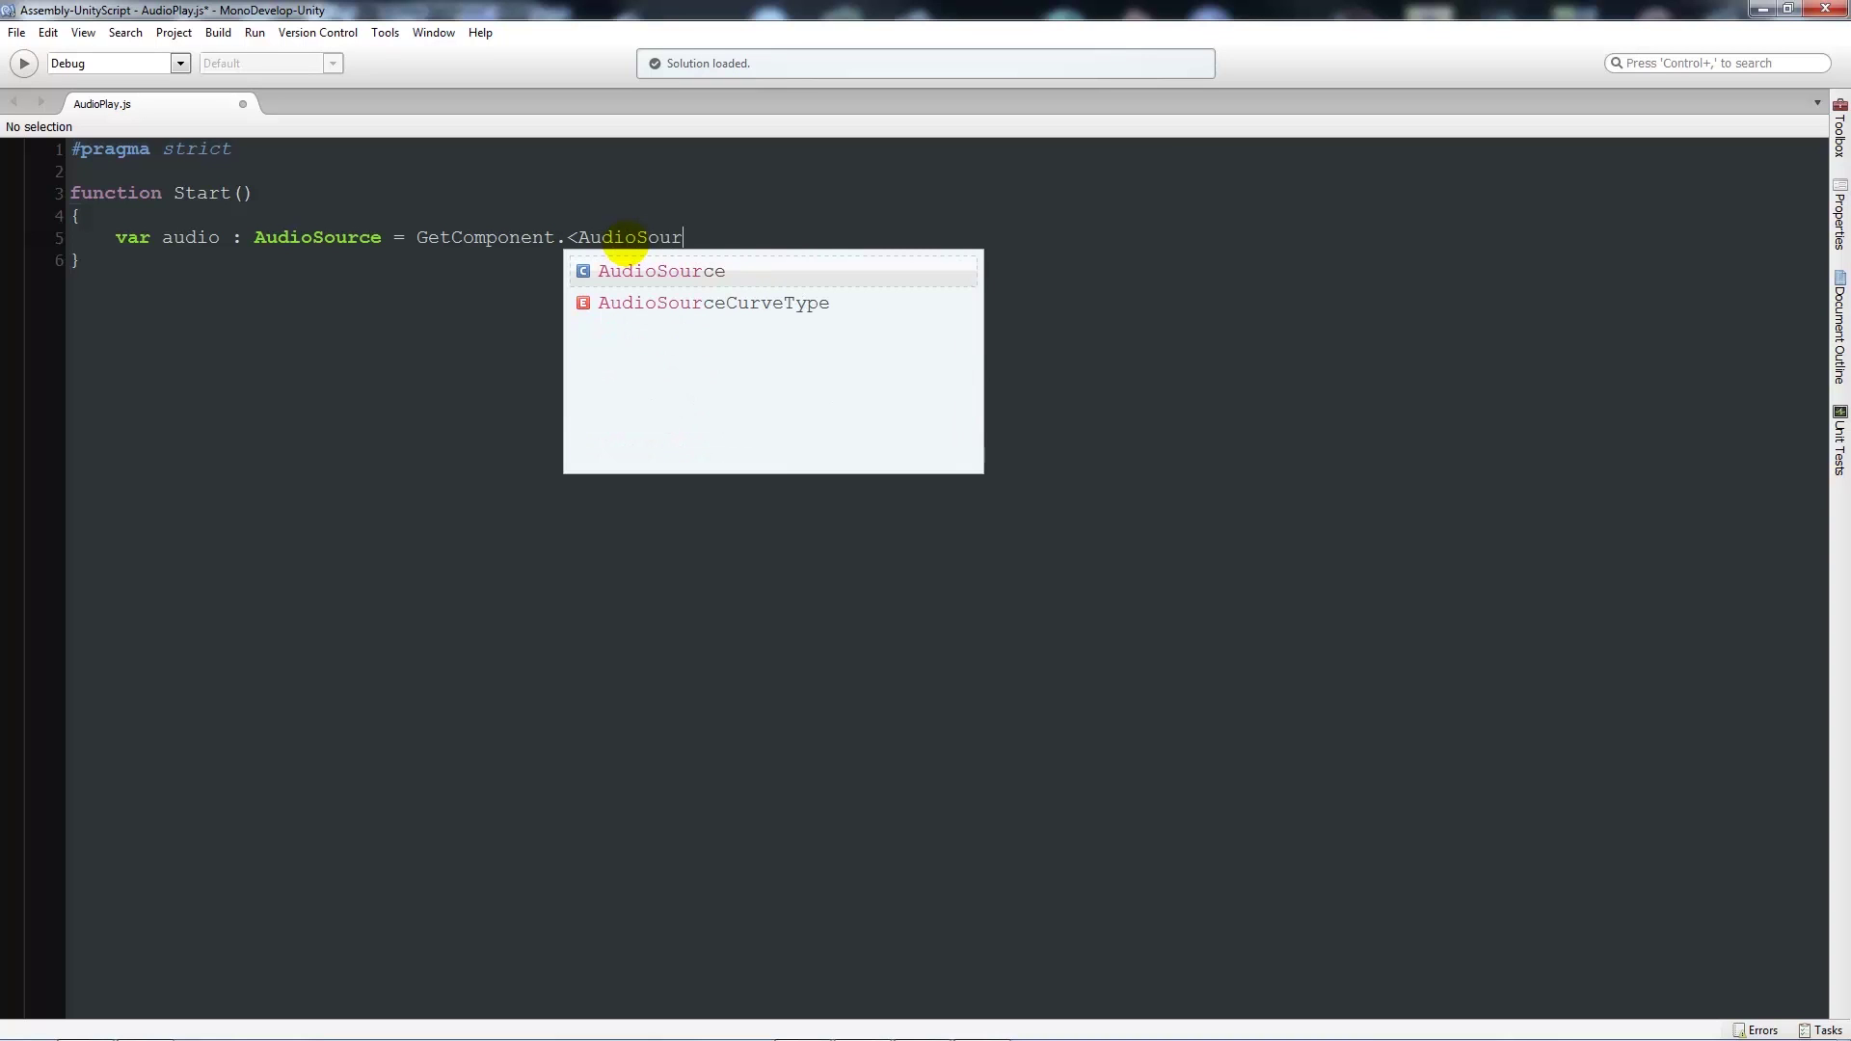
{"action": "key", "text": "Return"}
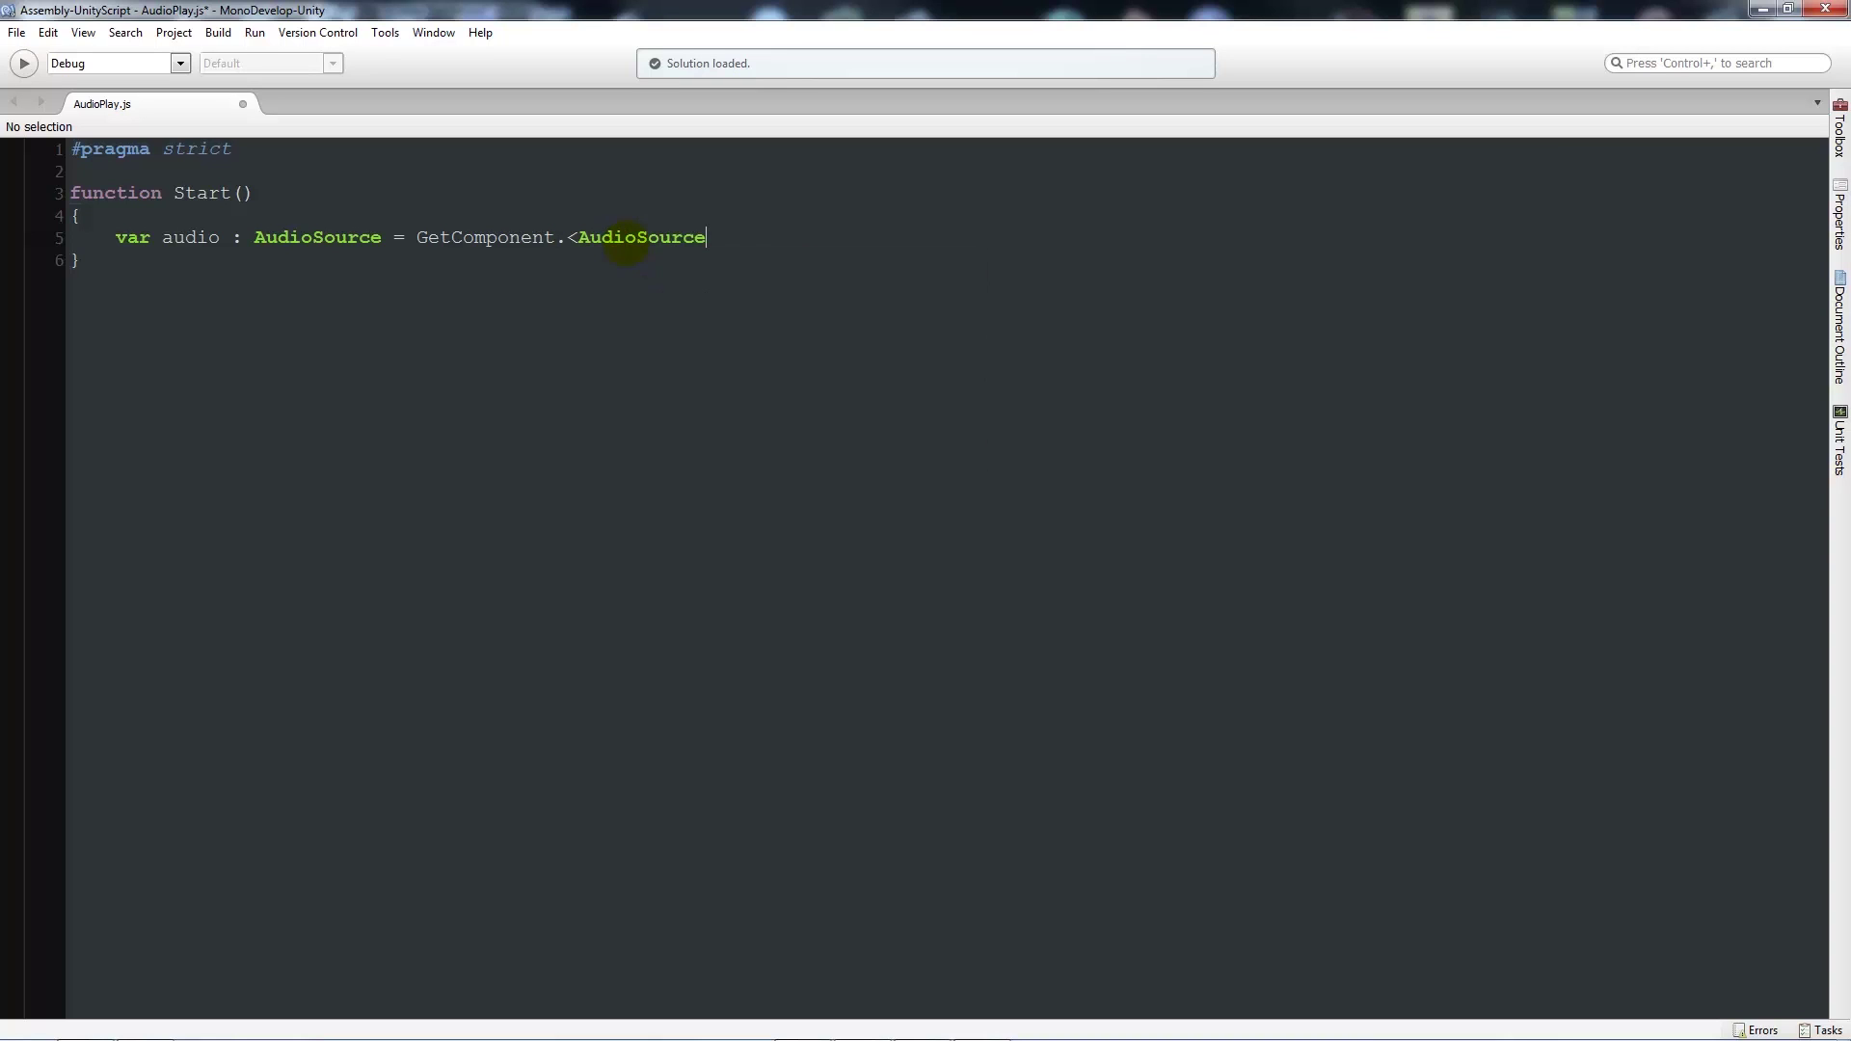
{"action": "type", "text": ">"}
{"action": "type", "text": "()"}
{"action": "type", "text": ";"}
Step: Add audio.Play(); to Start and save AudioPlay.js
{"action": "type", "text": "audio."}
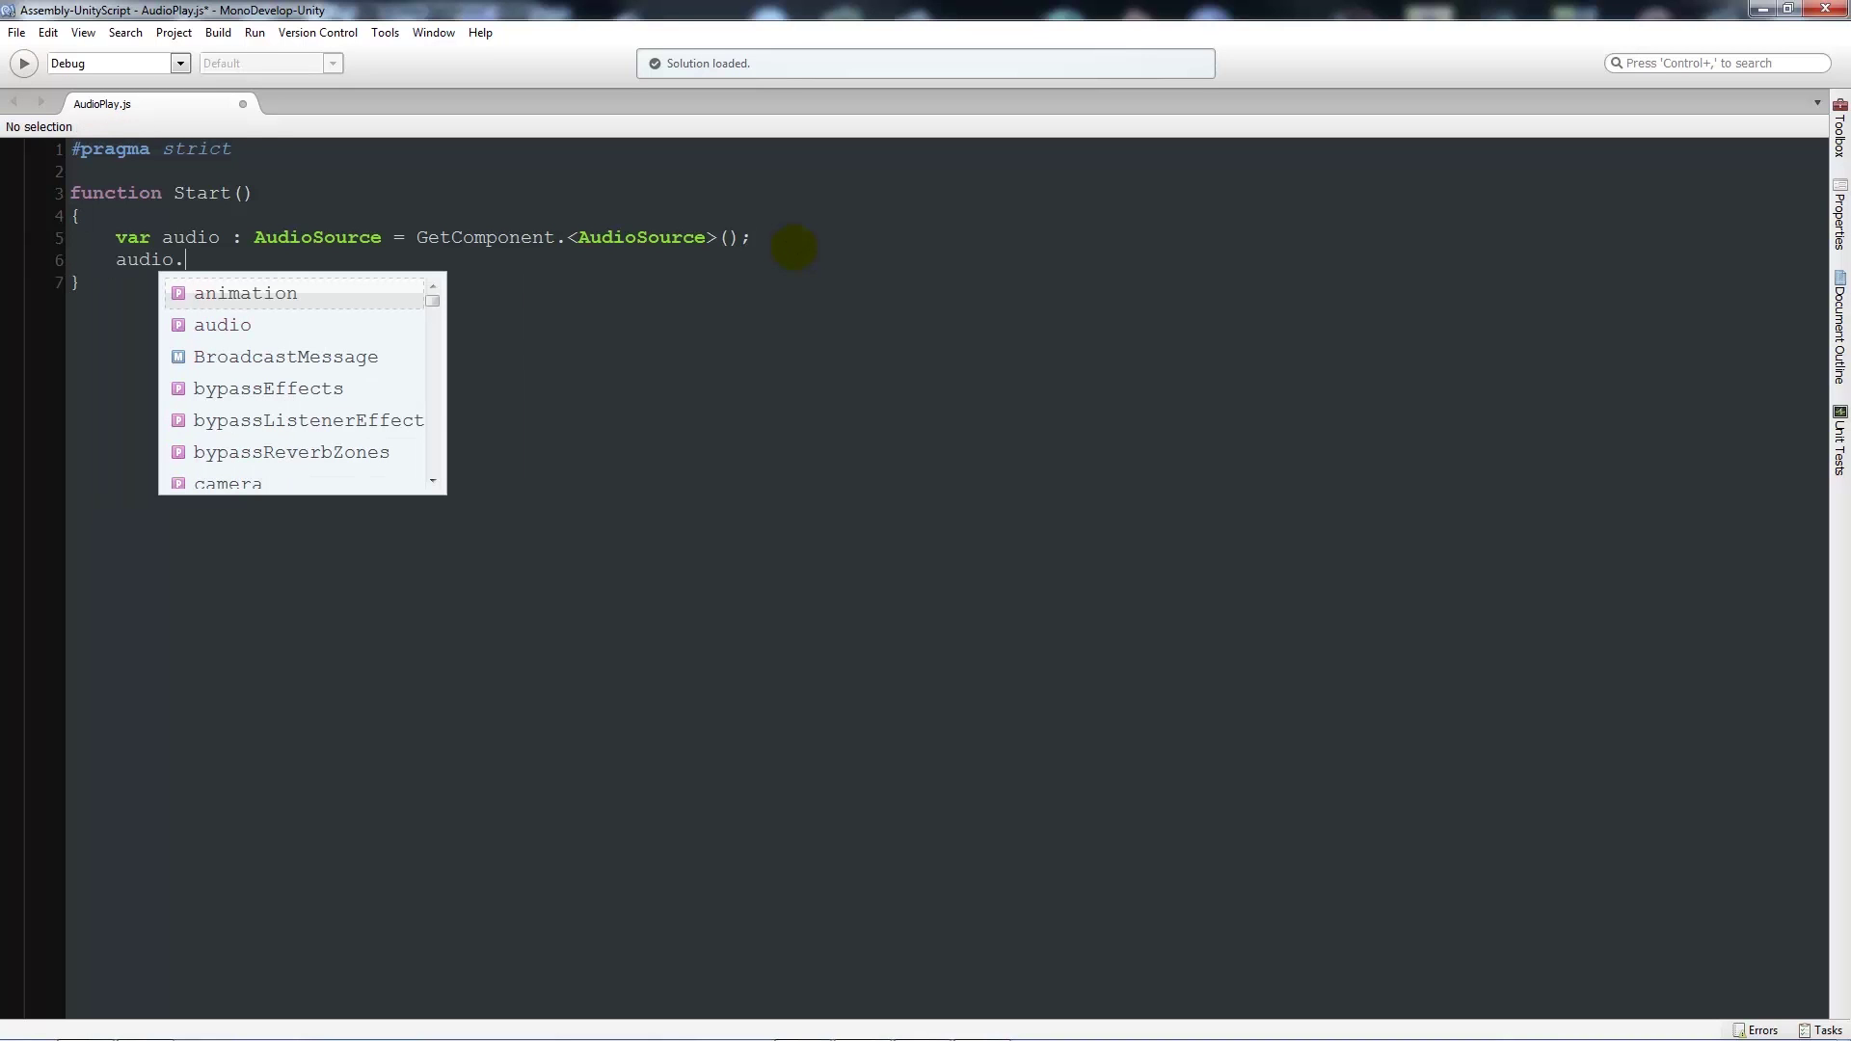
{"action": "type", "text": "Play();"}
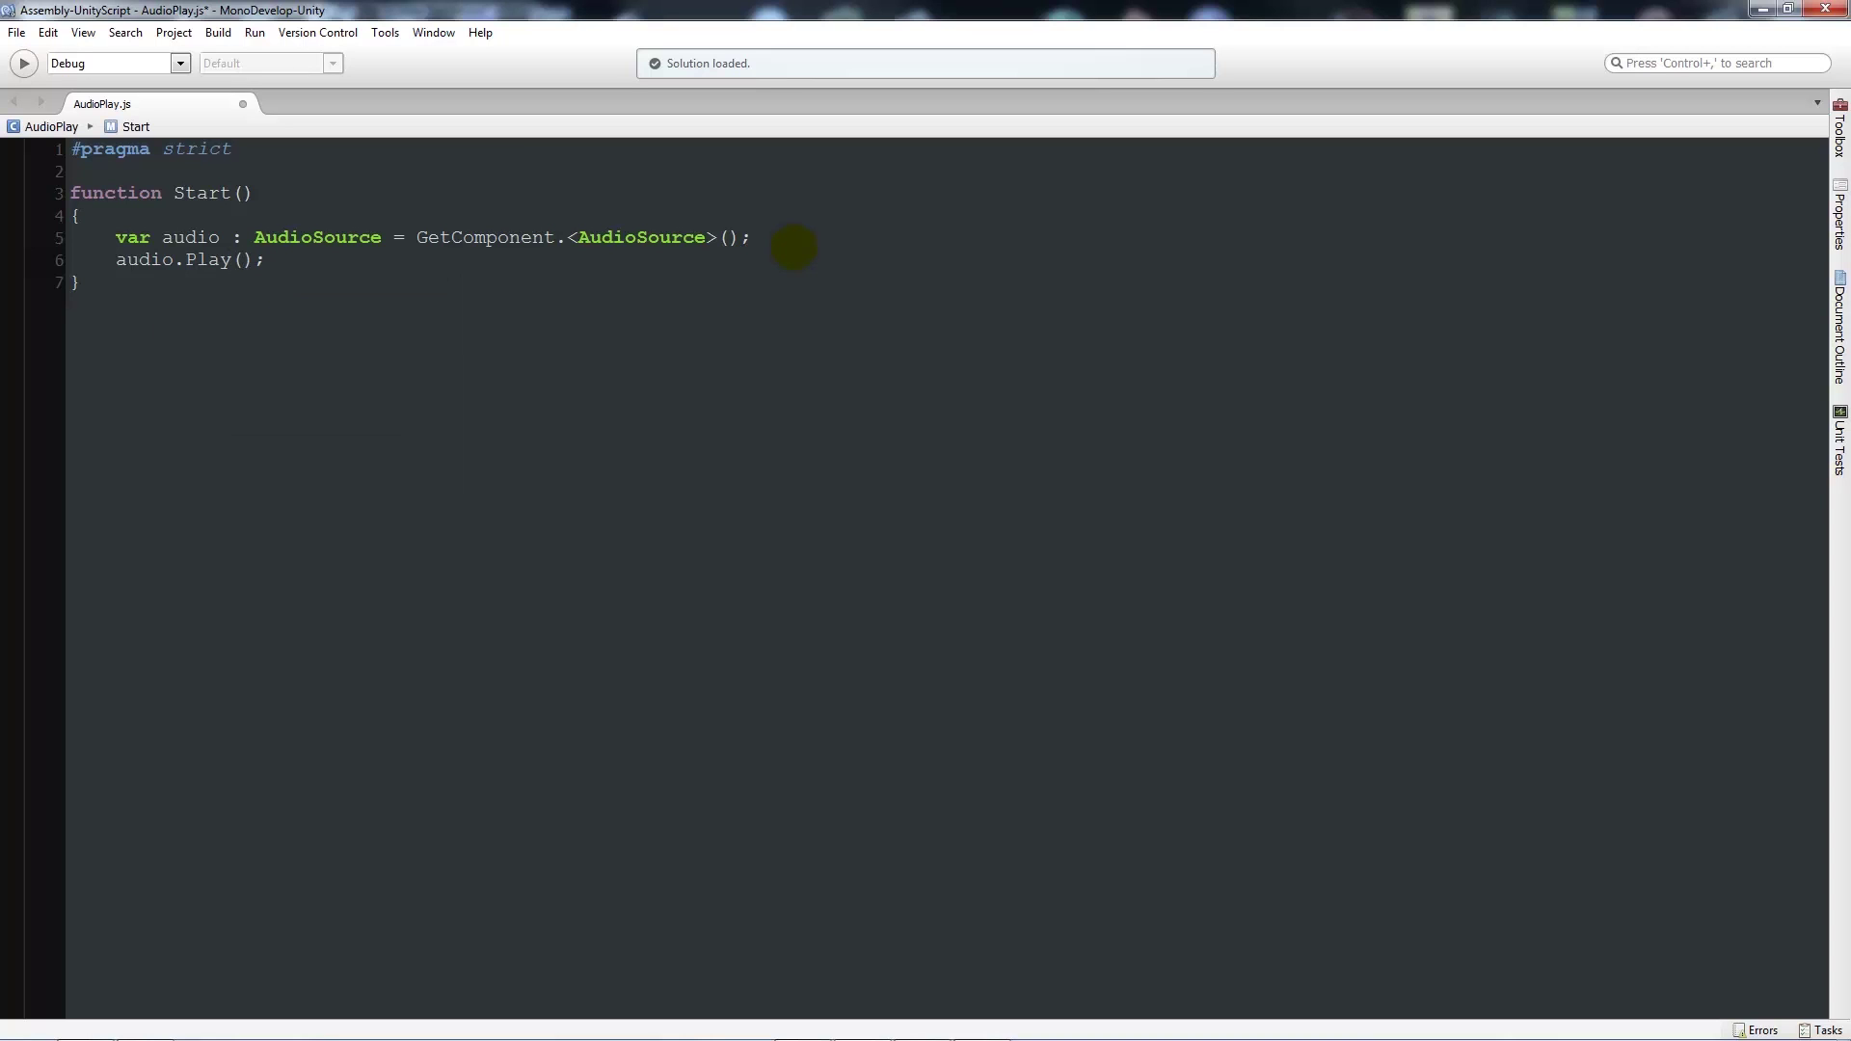
{"action": "key", "text": "ctrl+s"}
Step: Back in Unity, attach the AudioPlay script to the Sound object
{"action": "left_click", "coordinate": [1763, 9]}
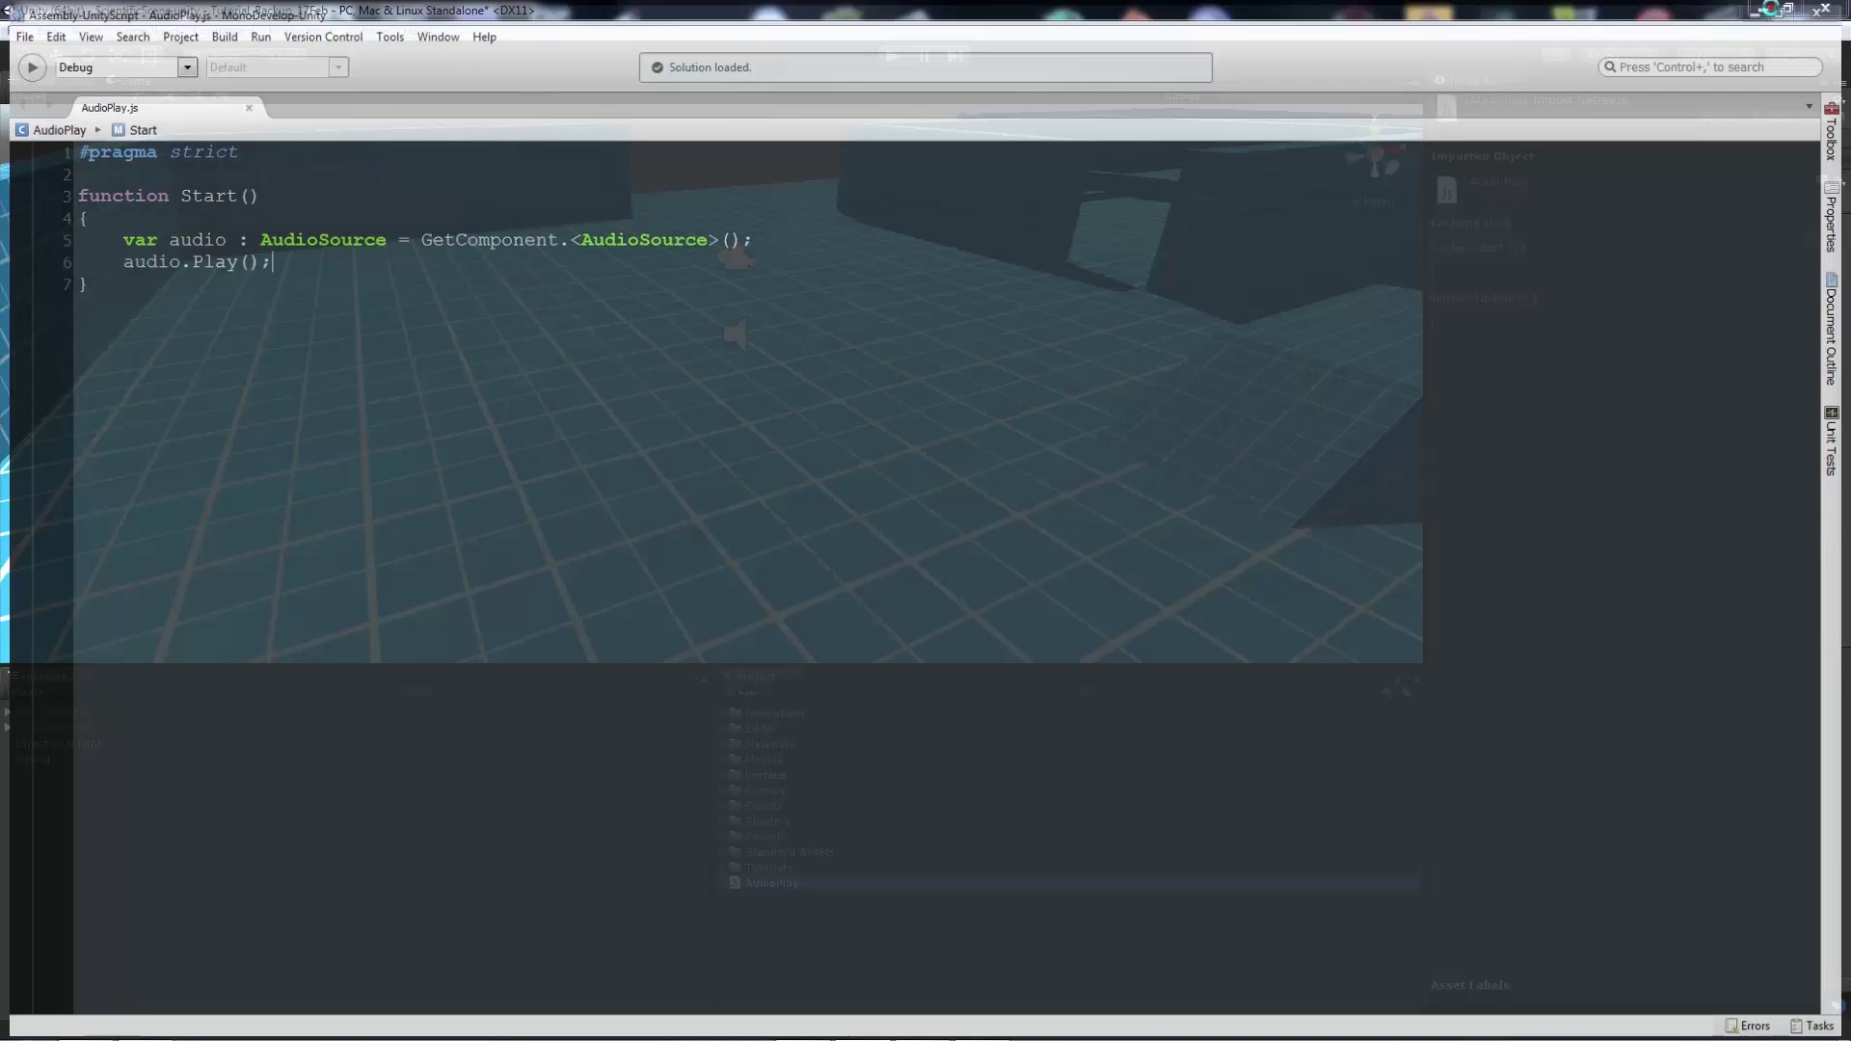
{"action": "left_click", "coordinate": [87, 759]}
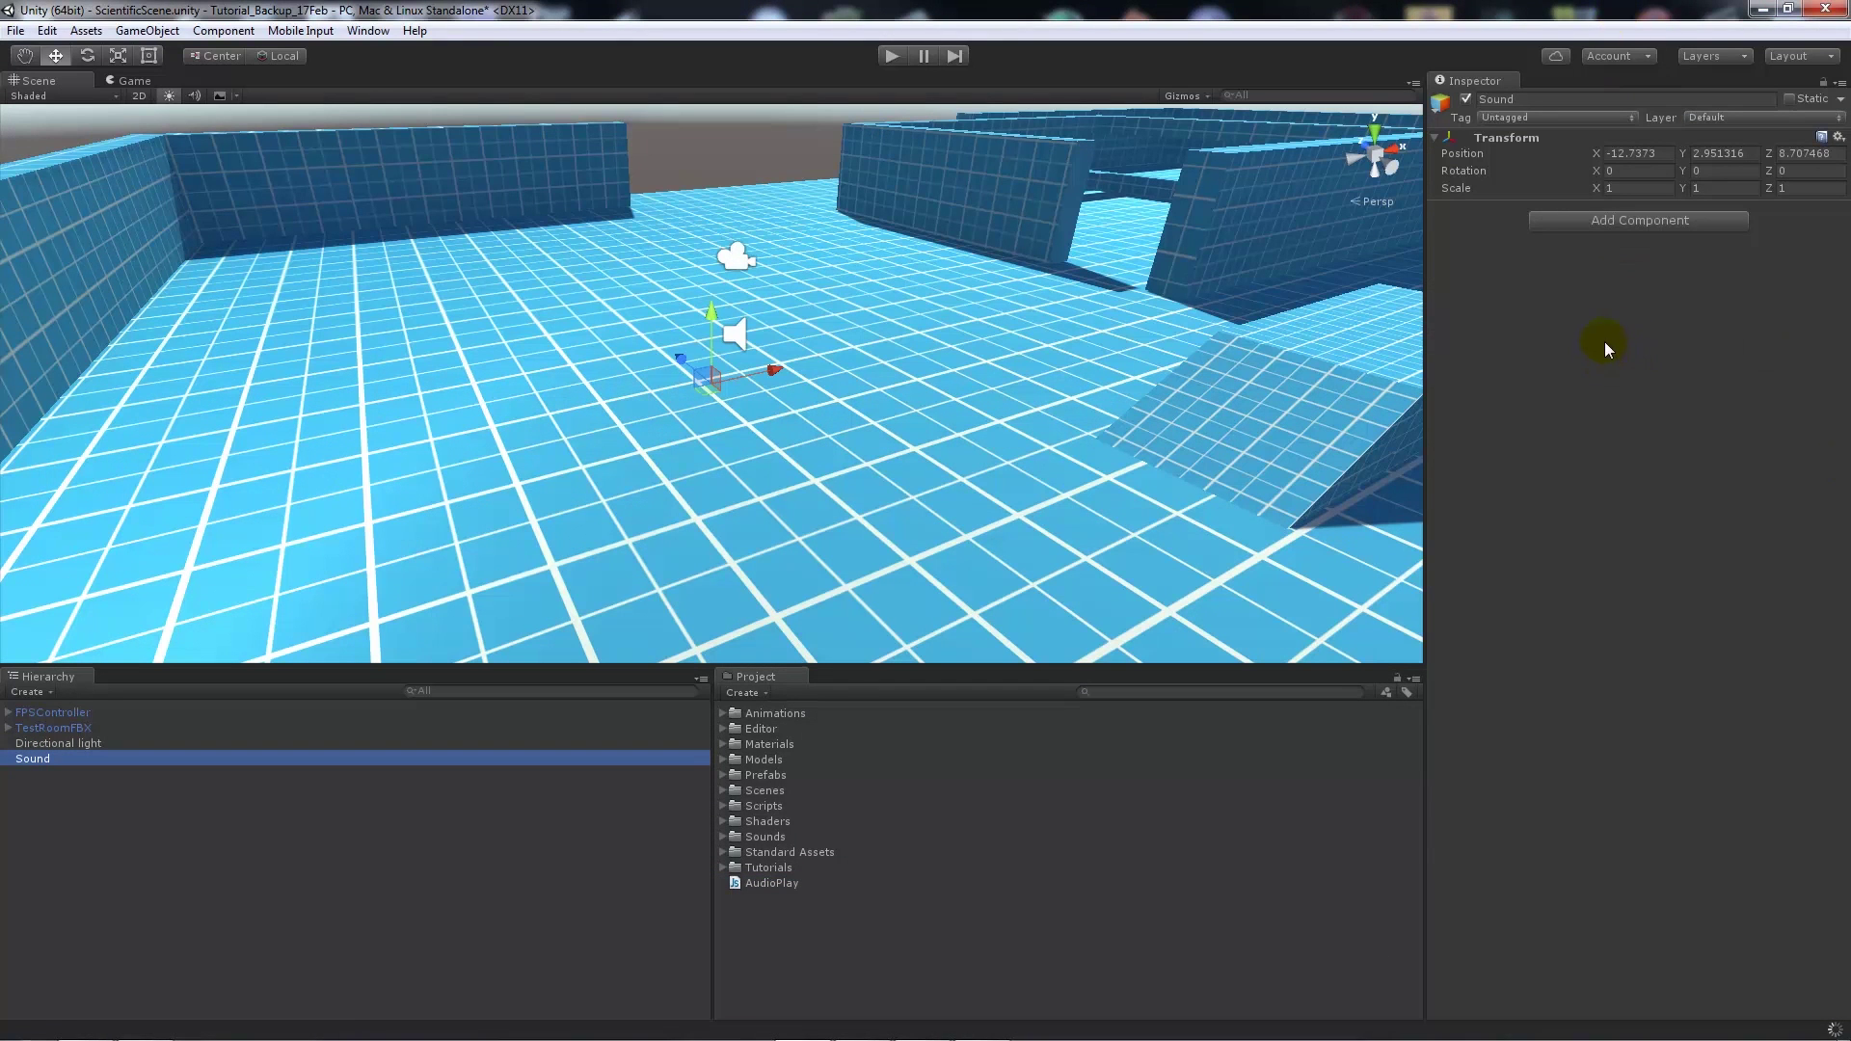
{"action": "left_click", "coordinate": [1647, 221]}
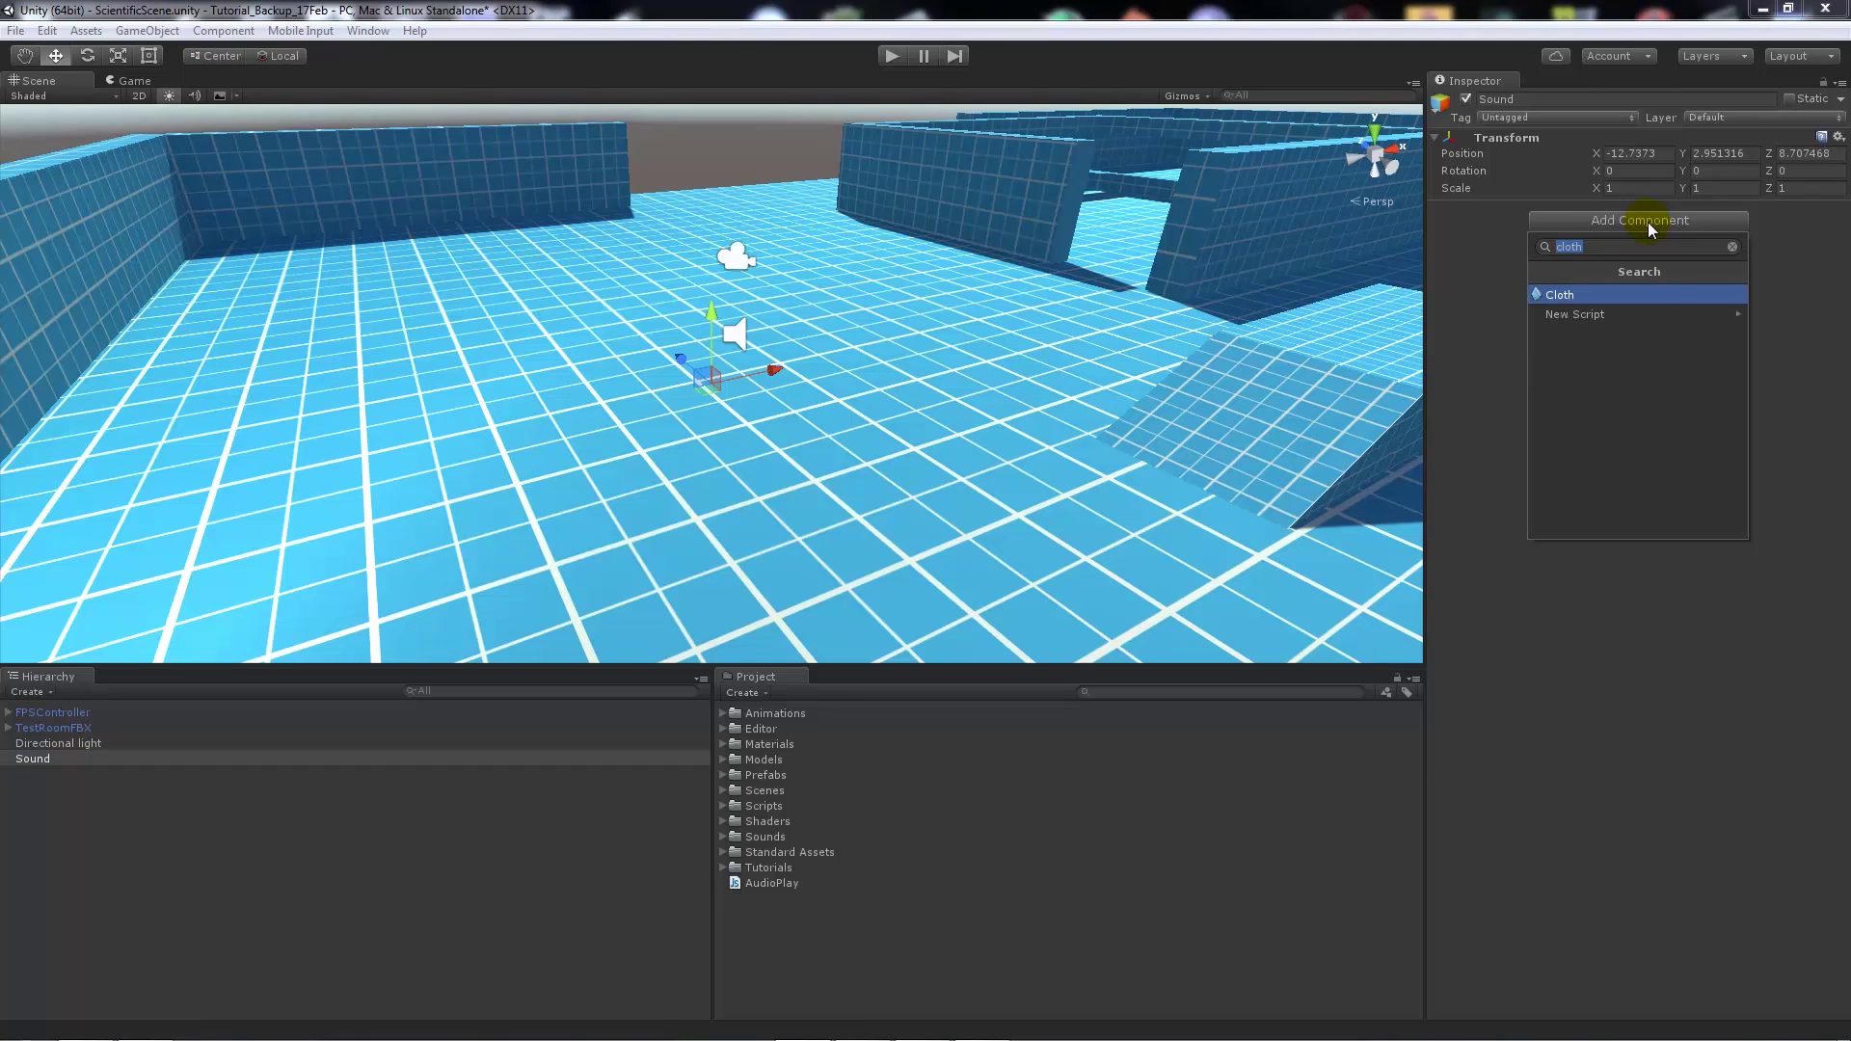
{"action": "type", "text": "audiop"}
{"action": "left_click", "coordinate": [1614, 294]}
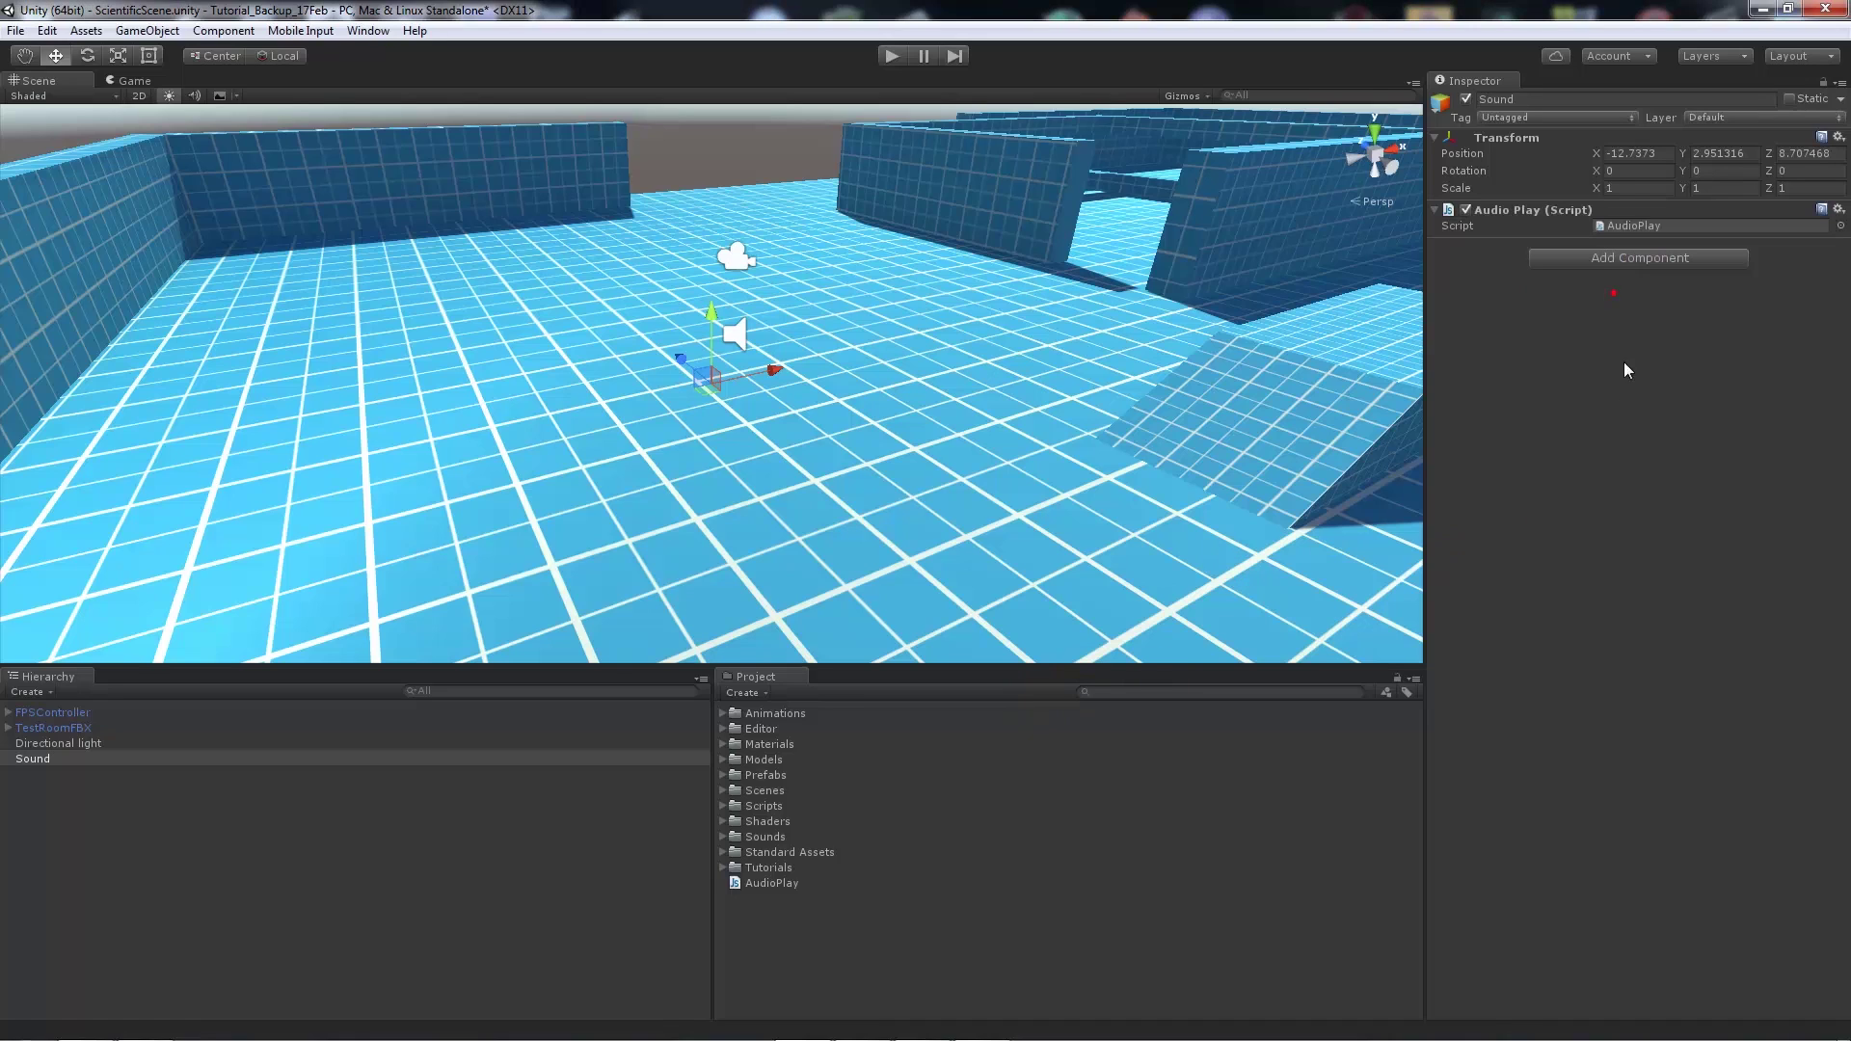
Step: Add an Audio Source to Sound, toggle Play On Awake, and assign the Explosion clip
{"action": "left_click", "coordinate": [1612, 264]}
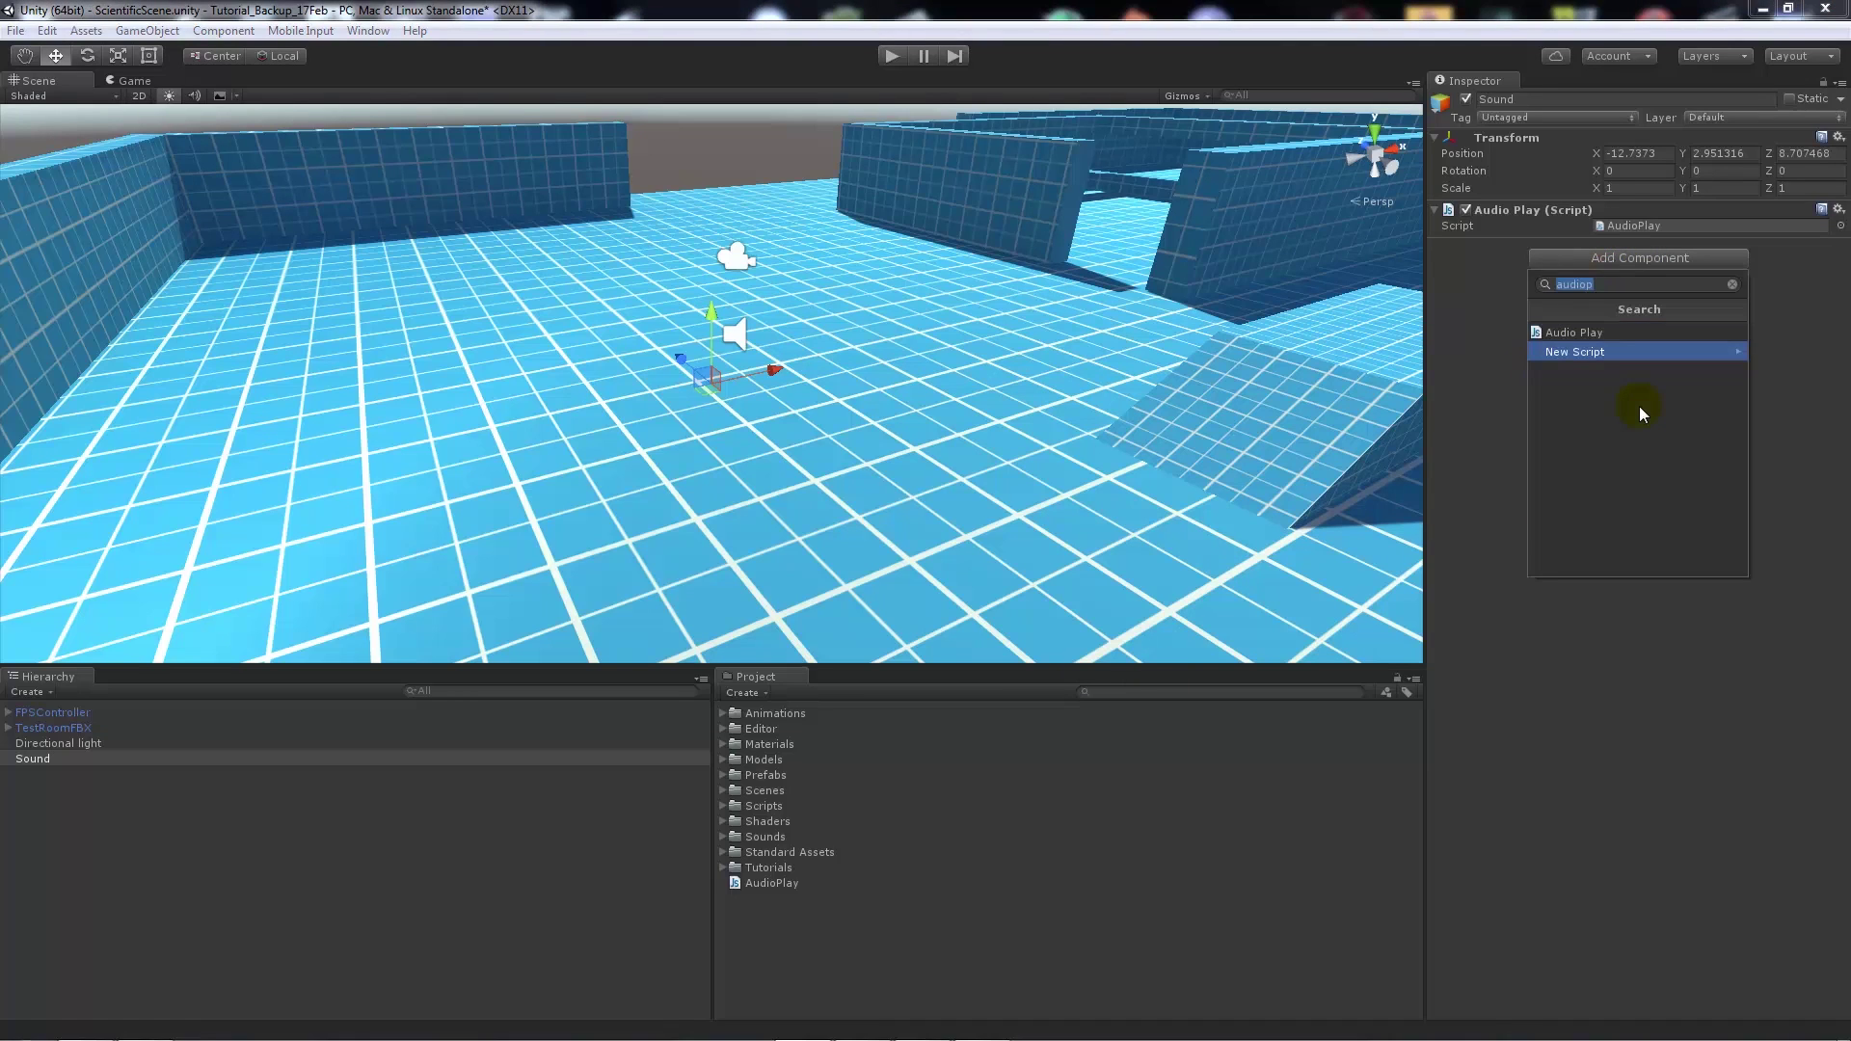
{"action": "type", "text": "audiosou"}
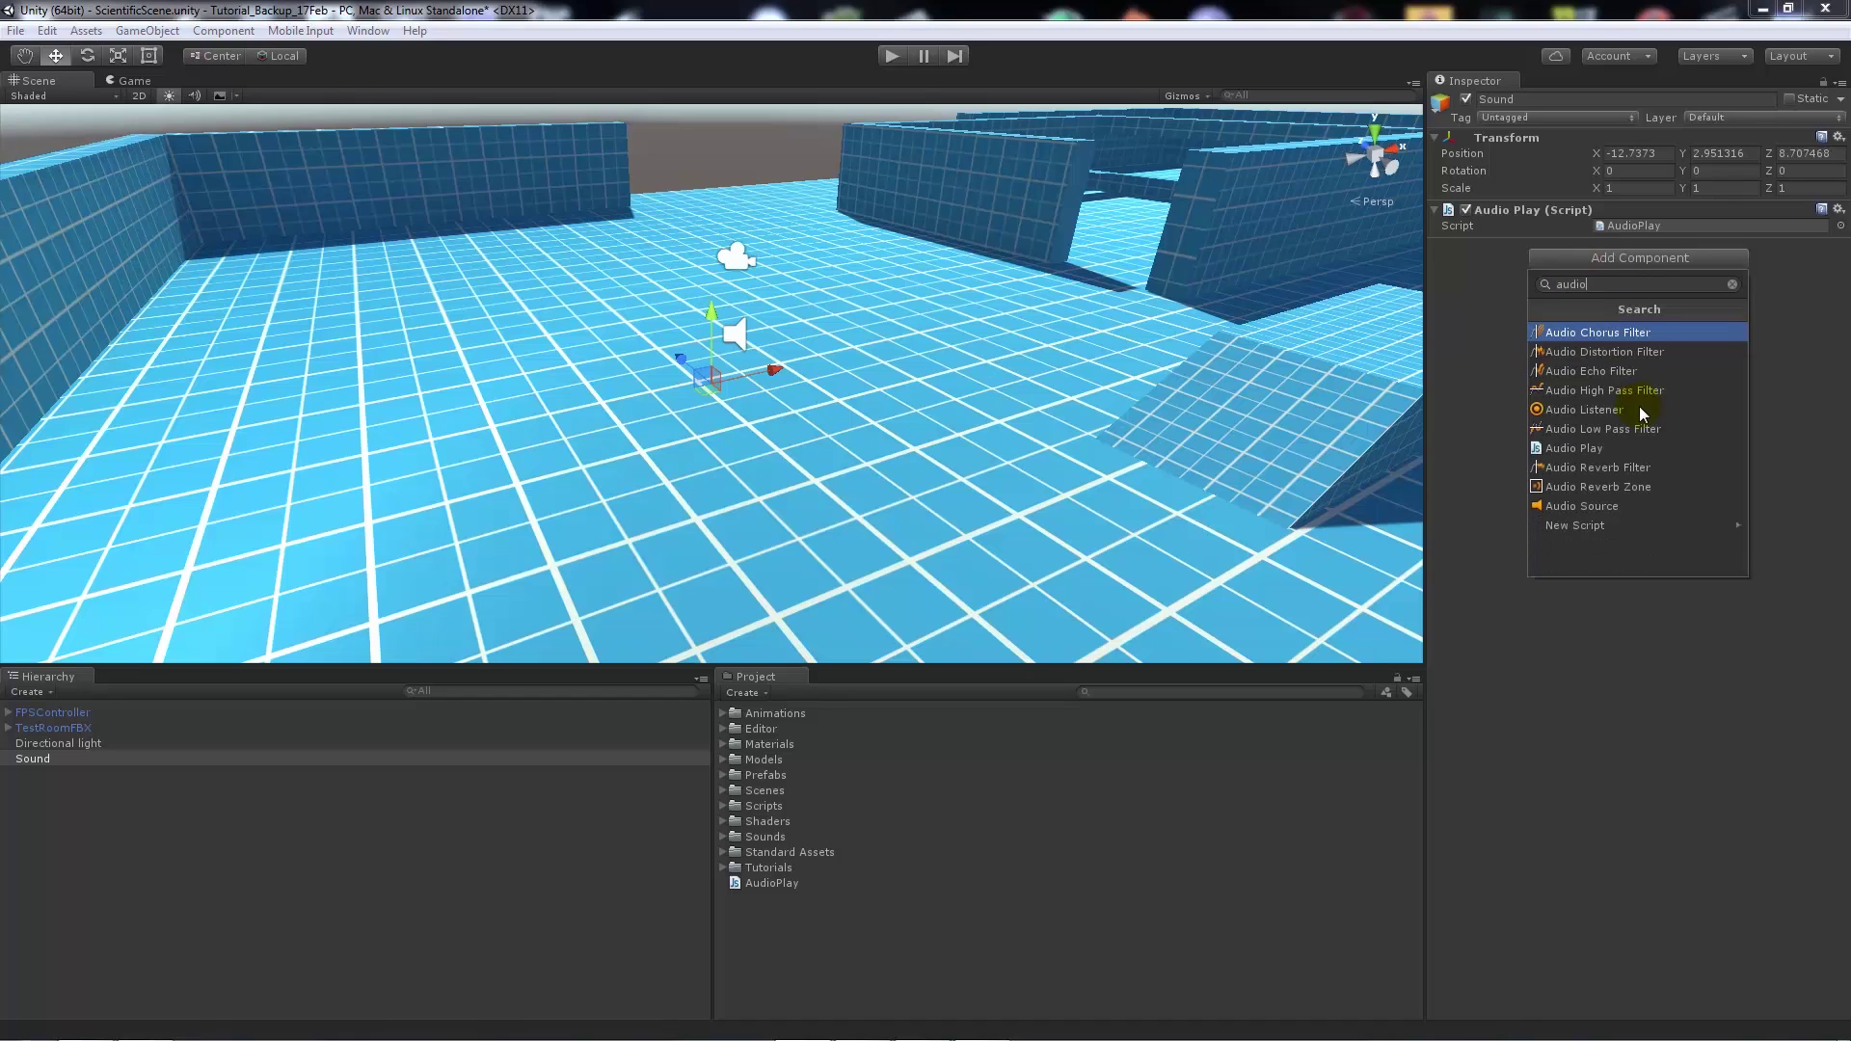
{"action": "left_click", "coordinate": [1637, 336]}
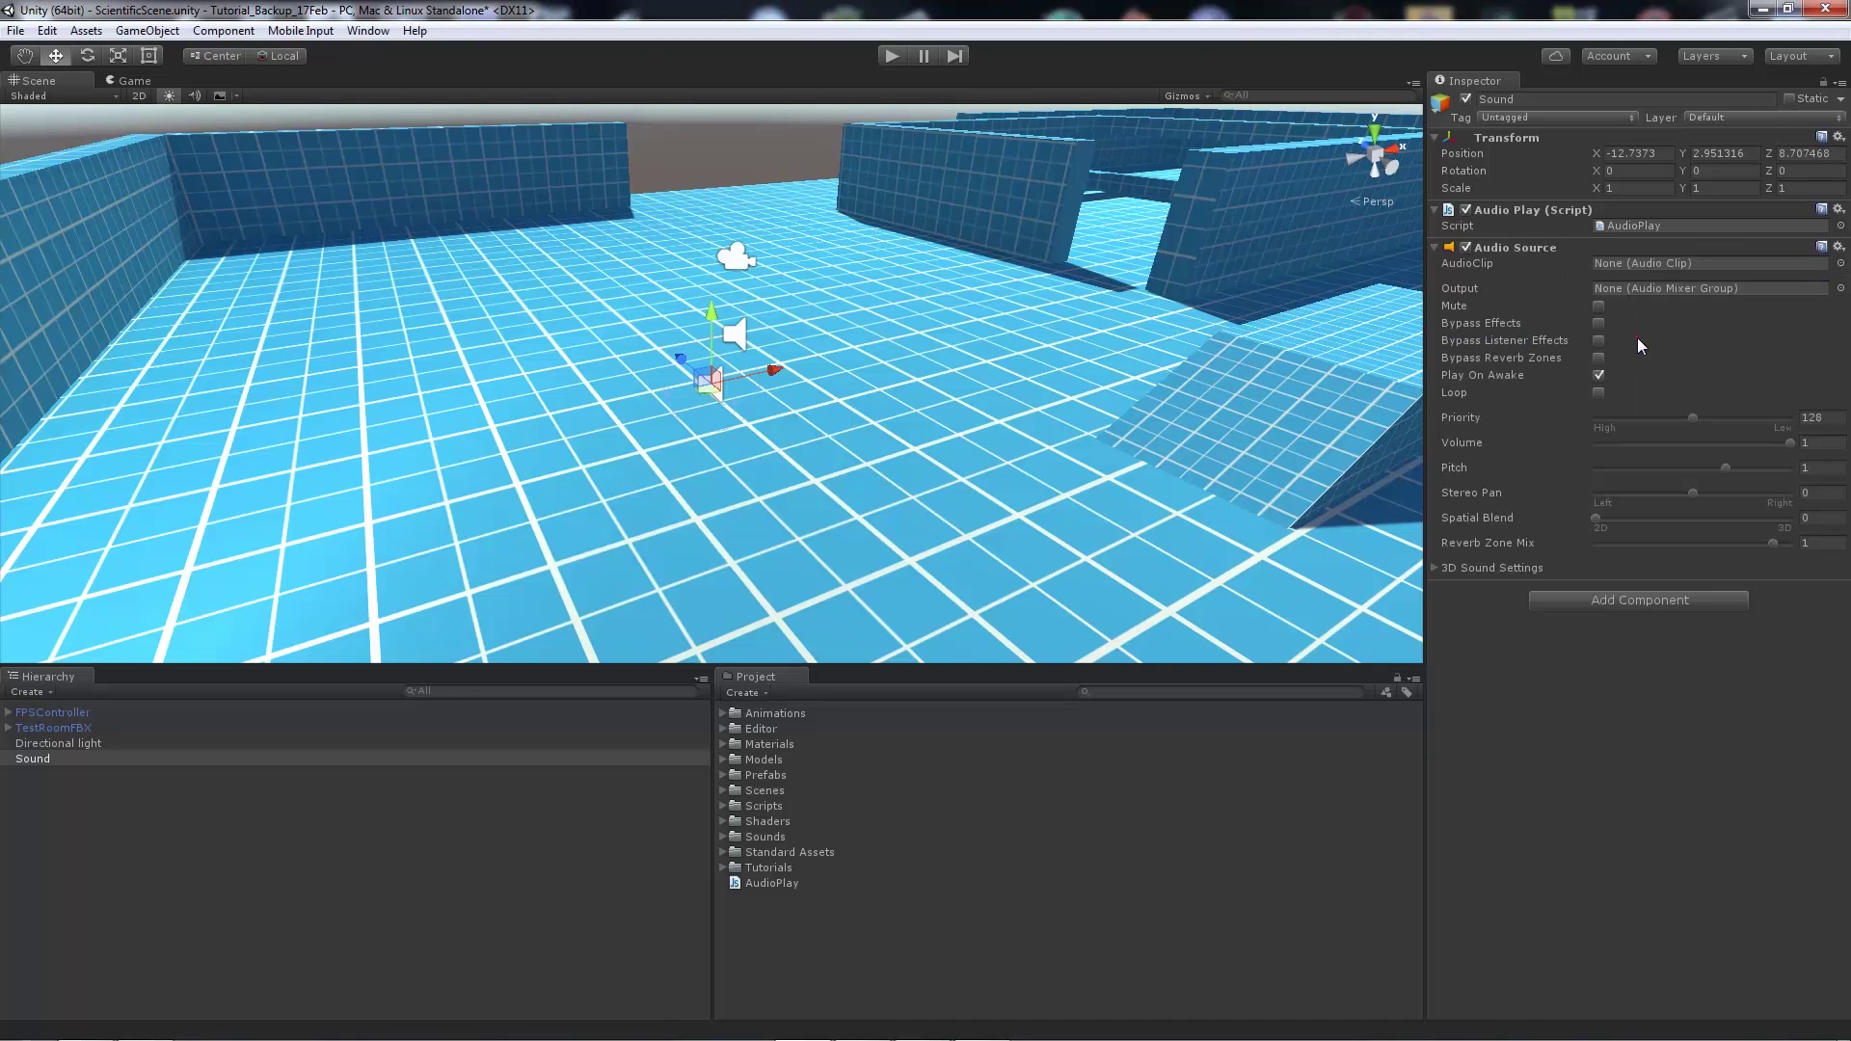
{"action": "left_click", "coordinate": [1637, 337]}
{"action": "left_click", "coordinate": [1599, 374]}
{"action": "left_click", "coordinate": [1841, 263]}
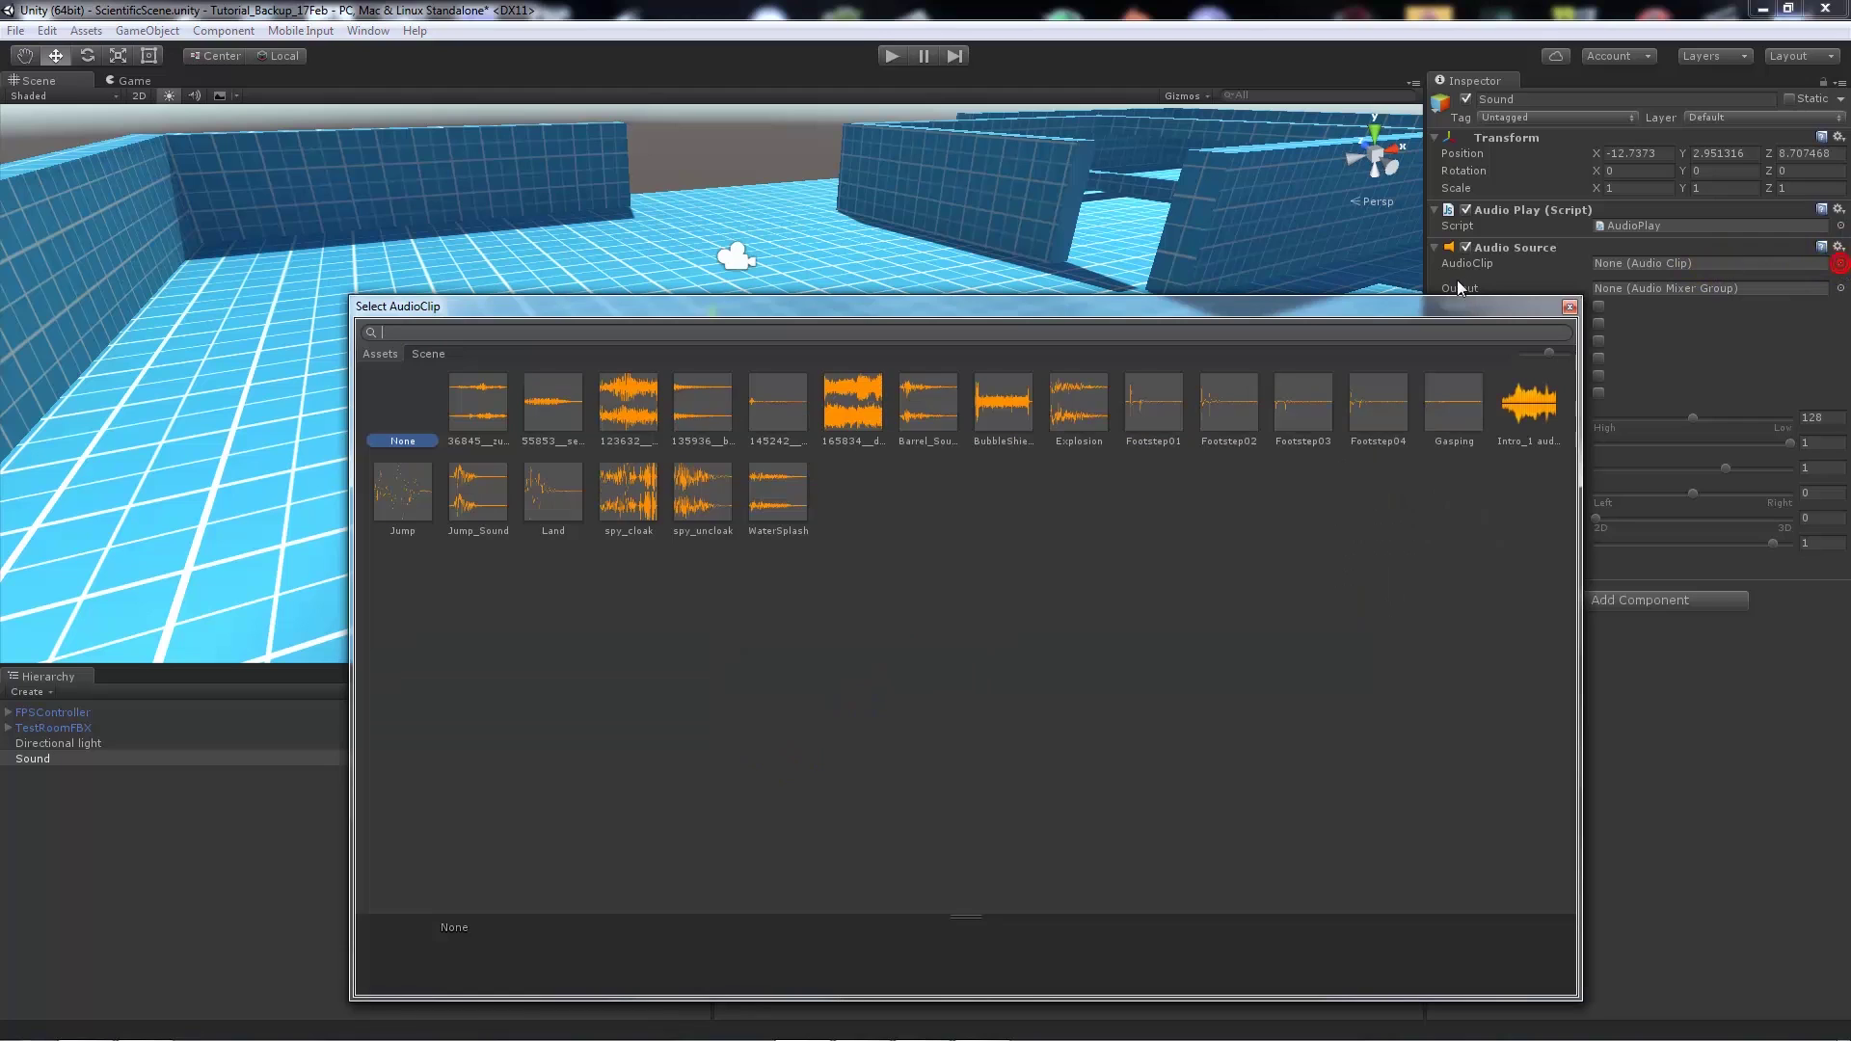
{"action": "type", "text": "exp"}
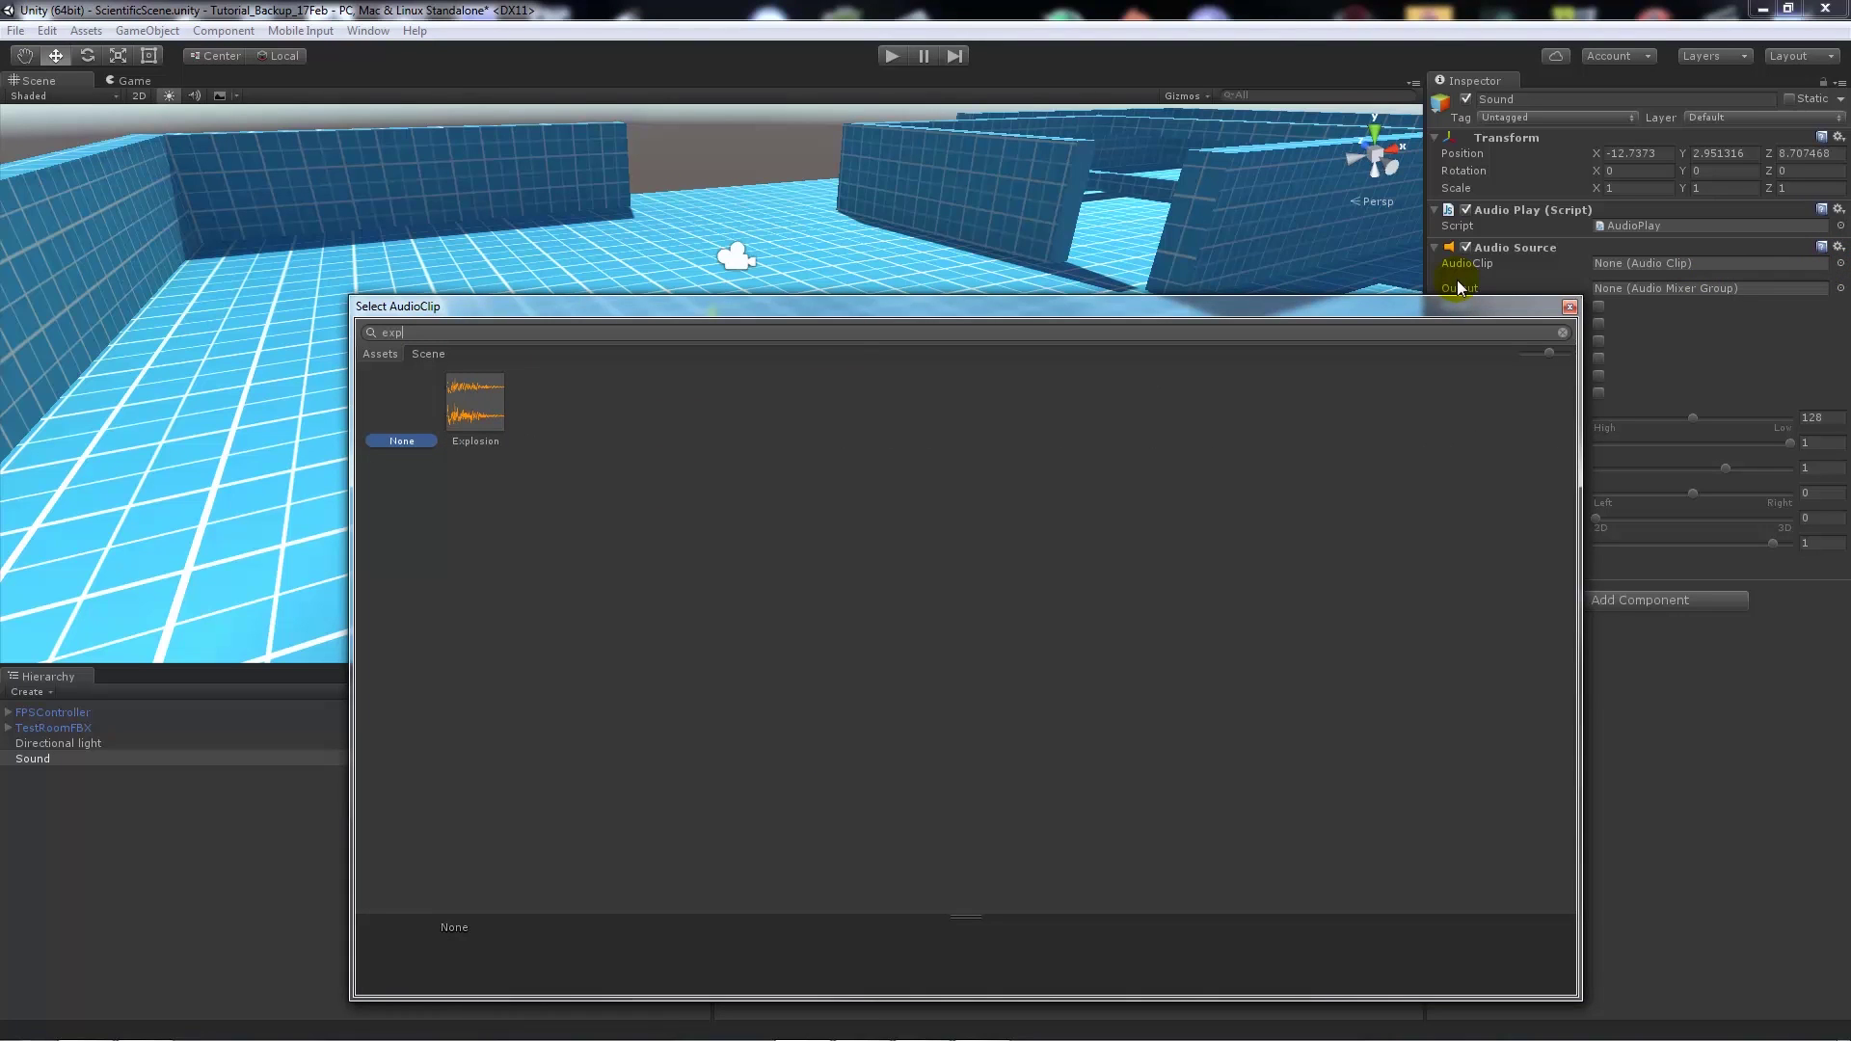
{"action": "double_click", "coordinate": [478, 396]}
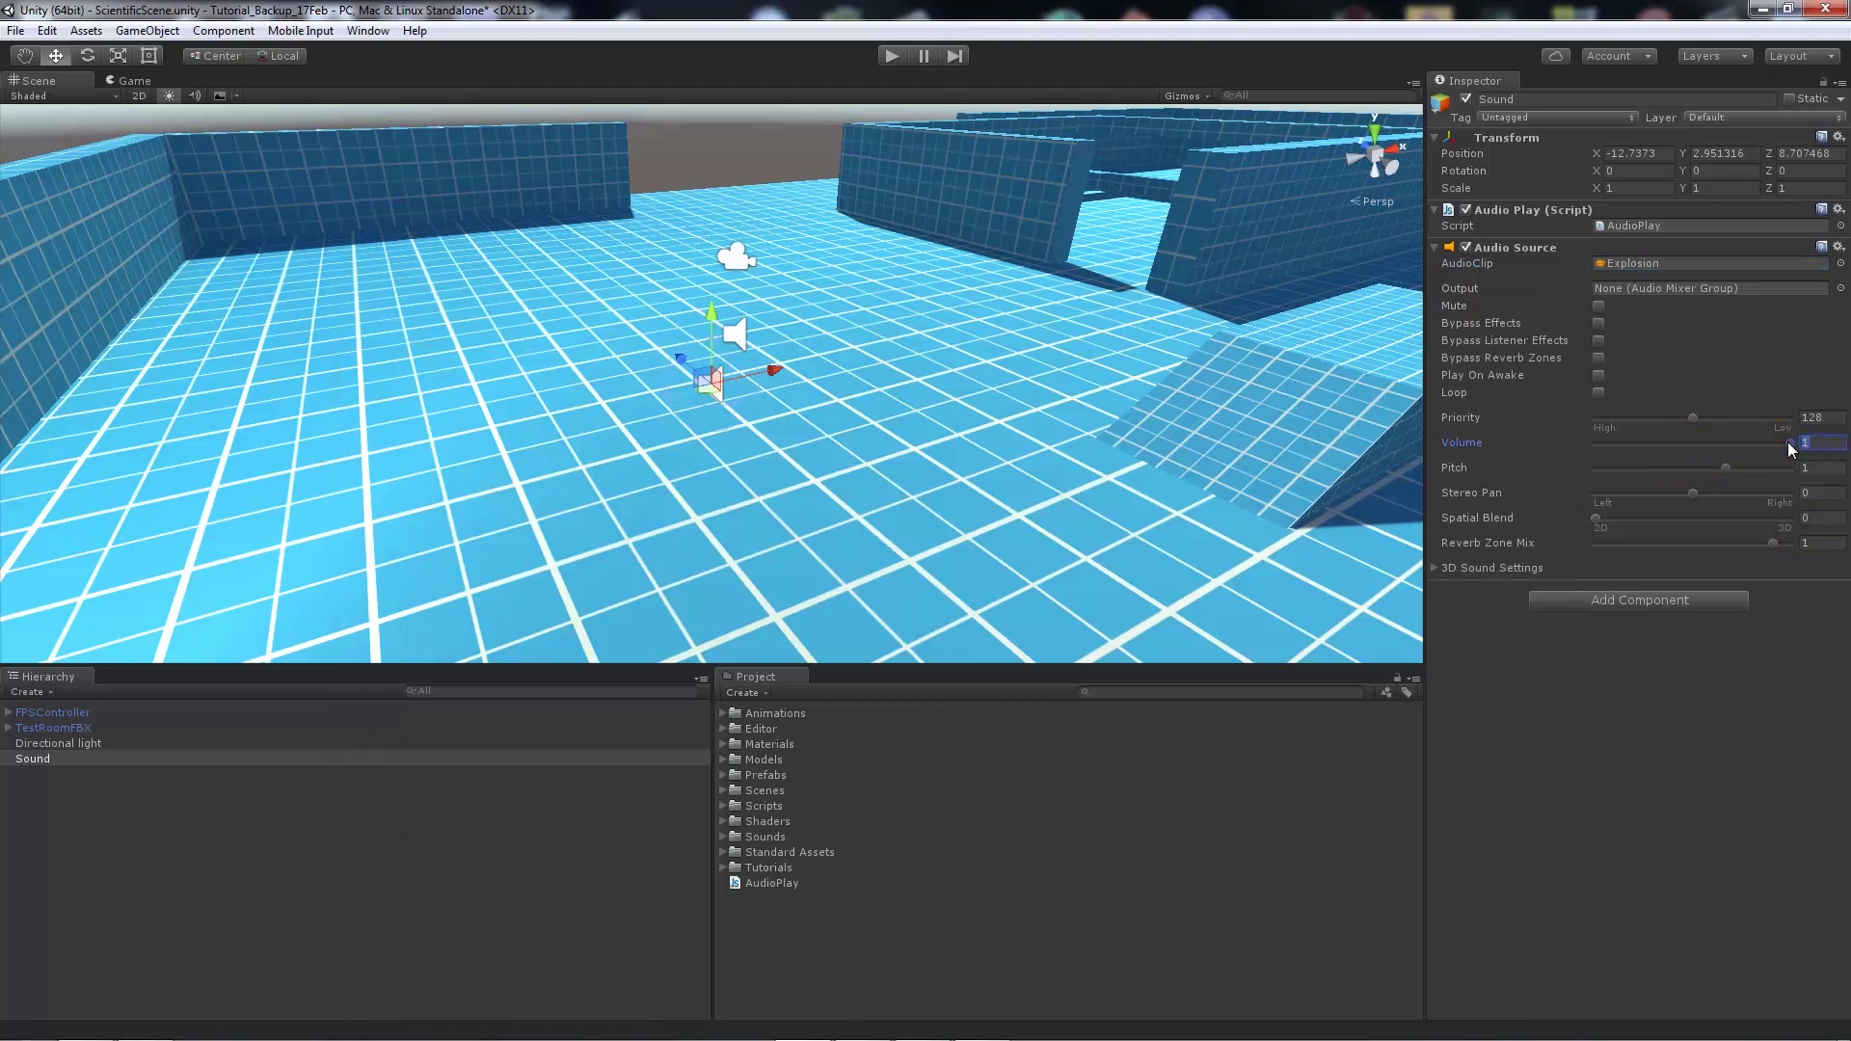
Step: Lower the Audio Source volume to 0.181 and play-test the scene
{"action": "left_click_drag", "start_coordinate": [1790, 443], "coordinate": [1628, 458]}
{"action": "left_click", "coordinate": [884, 62]}
{"action": "left_click", "coordinate": [912, 226]}
Step: Disable the Audio Play script, play and stop the scene, then return to AudioPlay.js
{"action": "left_click", "coordinate": [1466, 209]}
{"action": "left_click", "coordinate": [893, 56]}
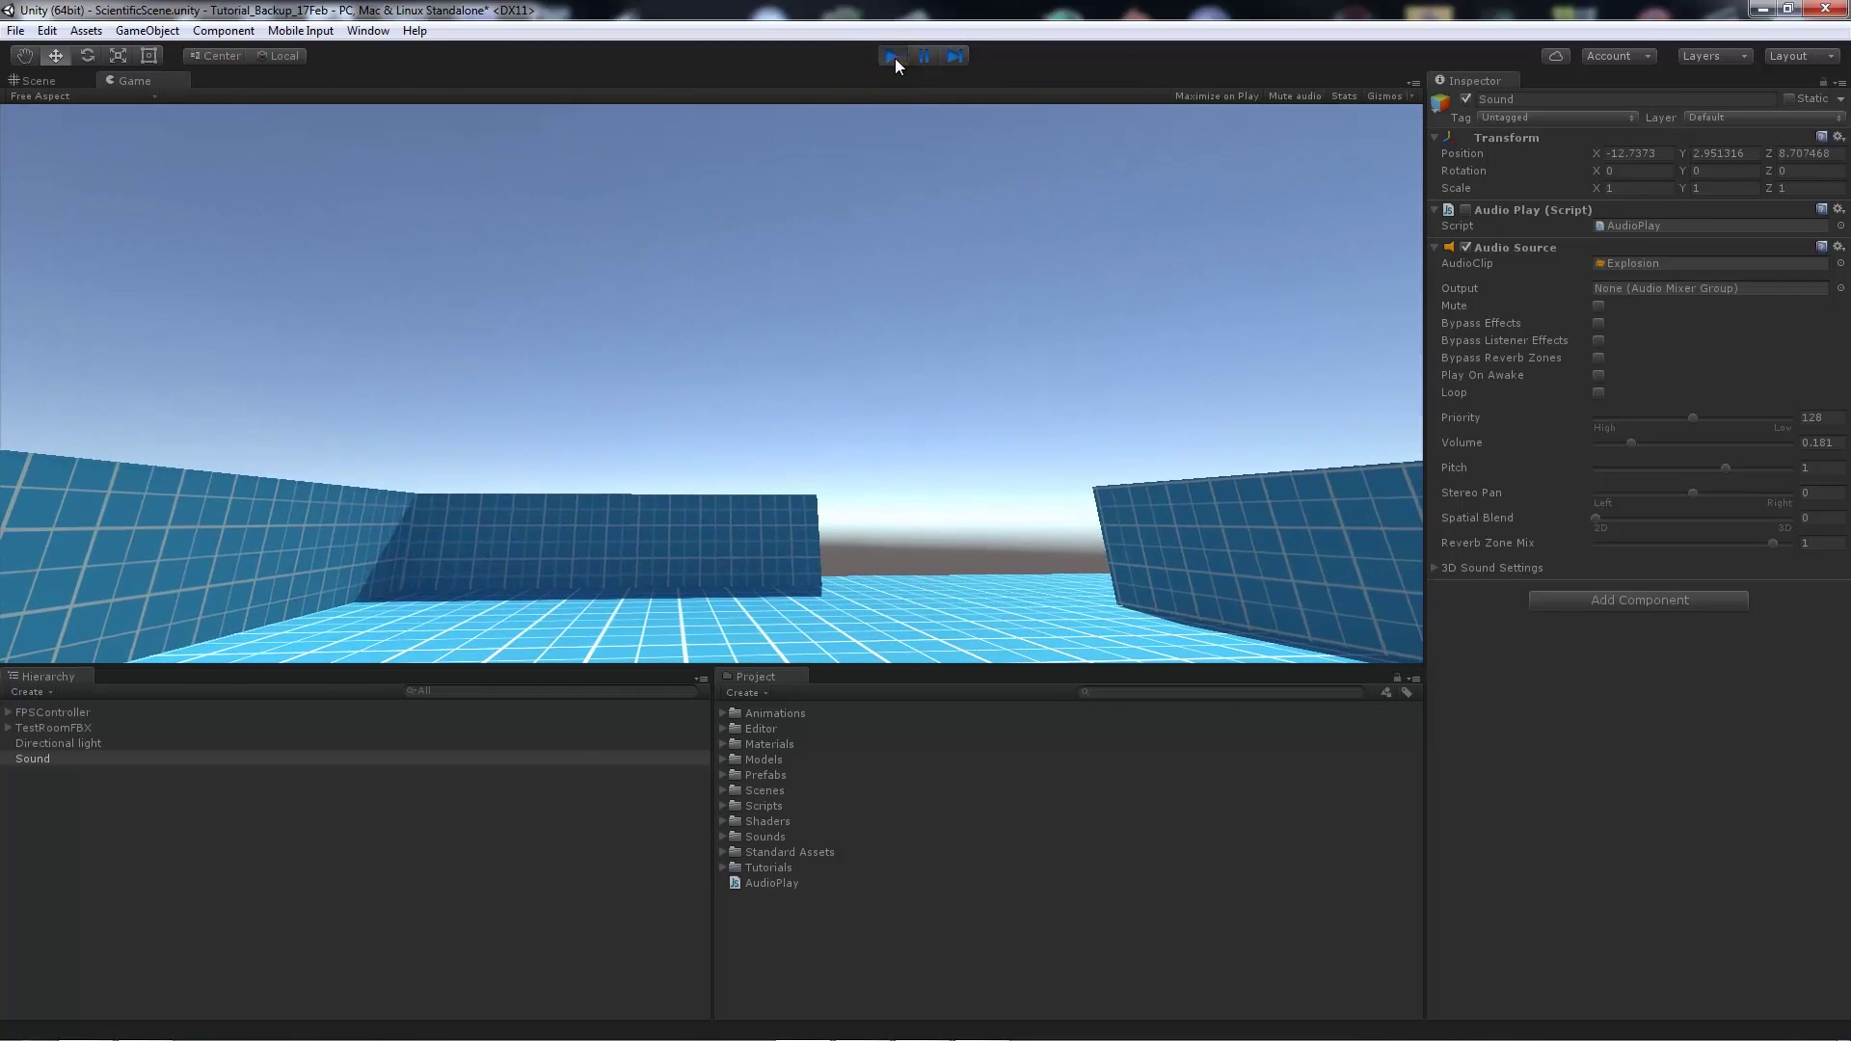
{"action": "left_click", "coordinate": [893, 56]}
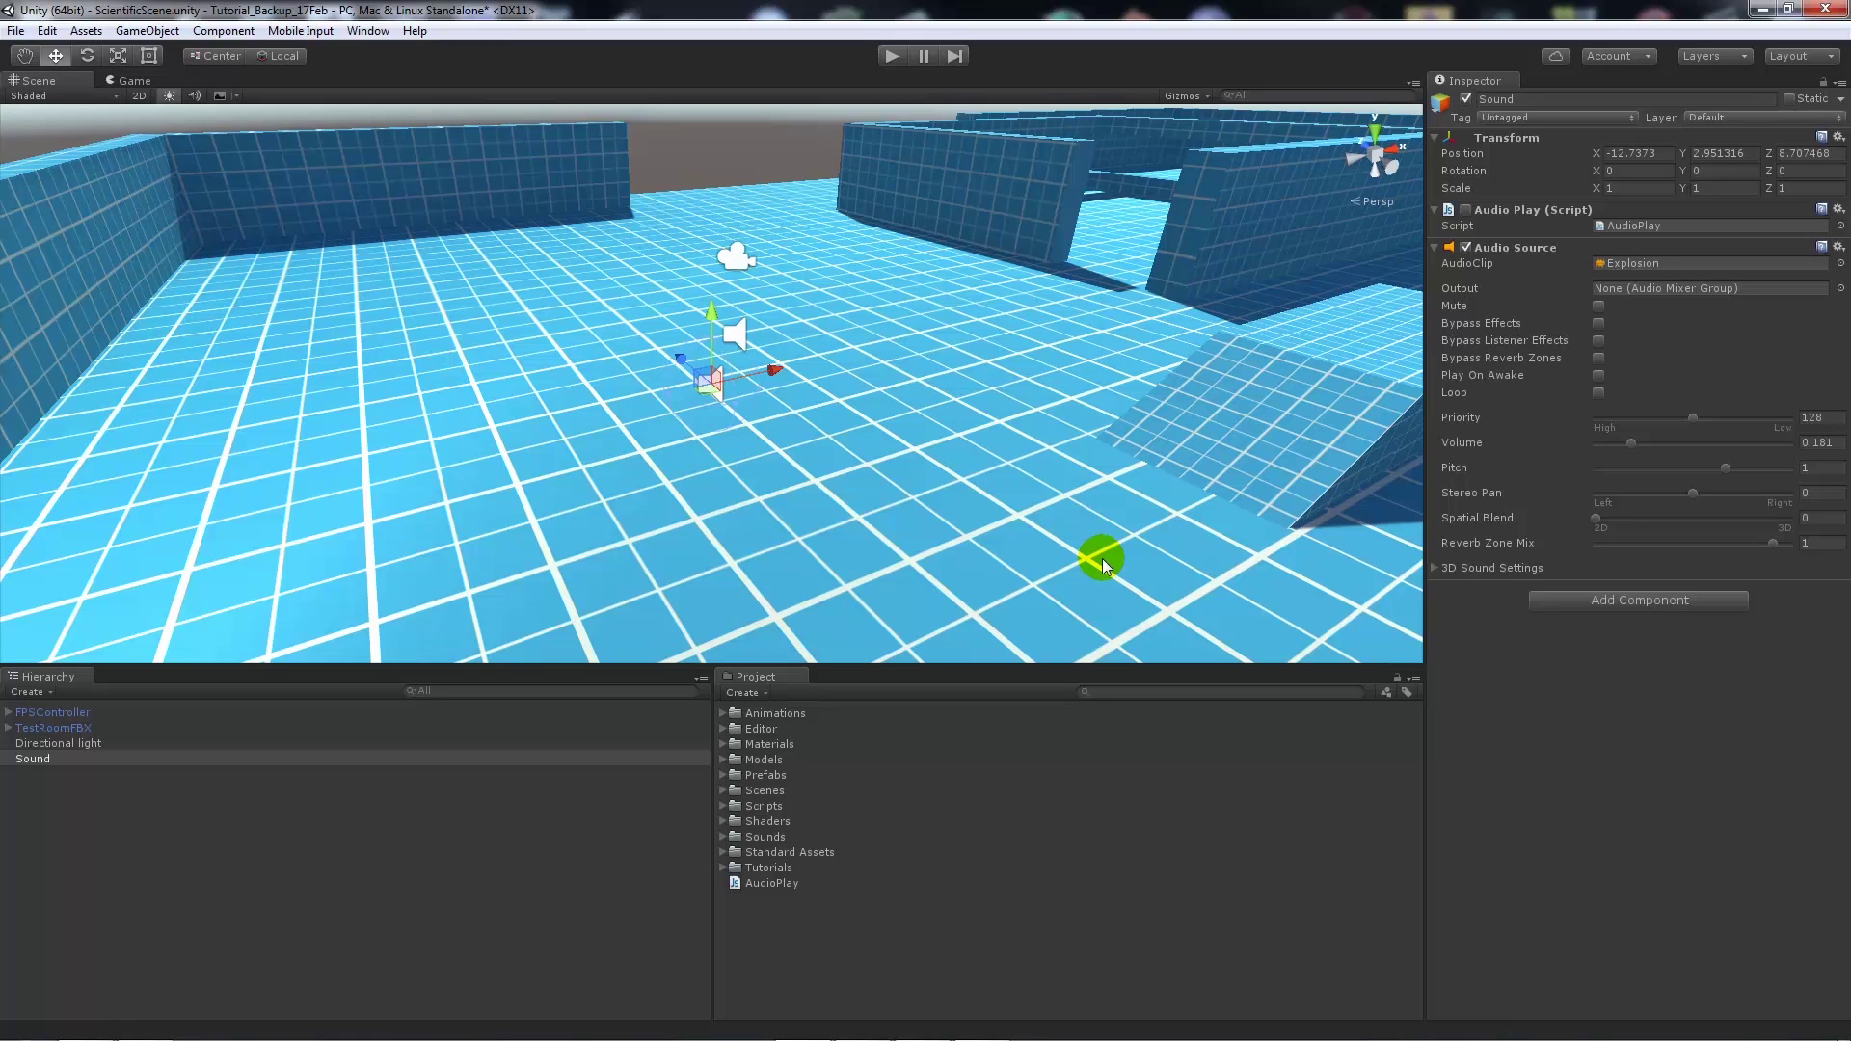
{"action": "mouse_move", "coordinate": [866, 1025]}
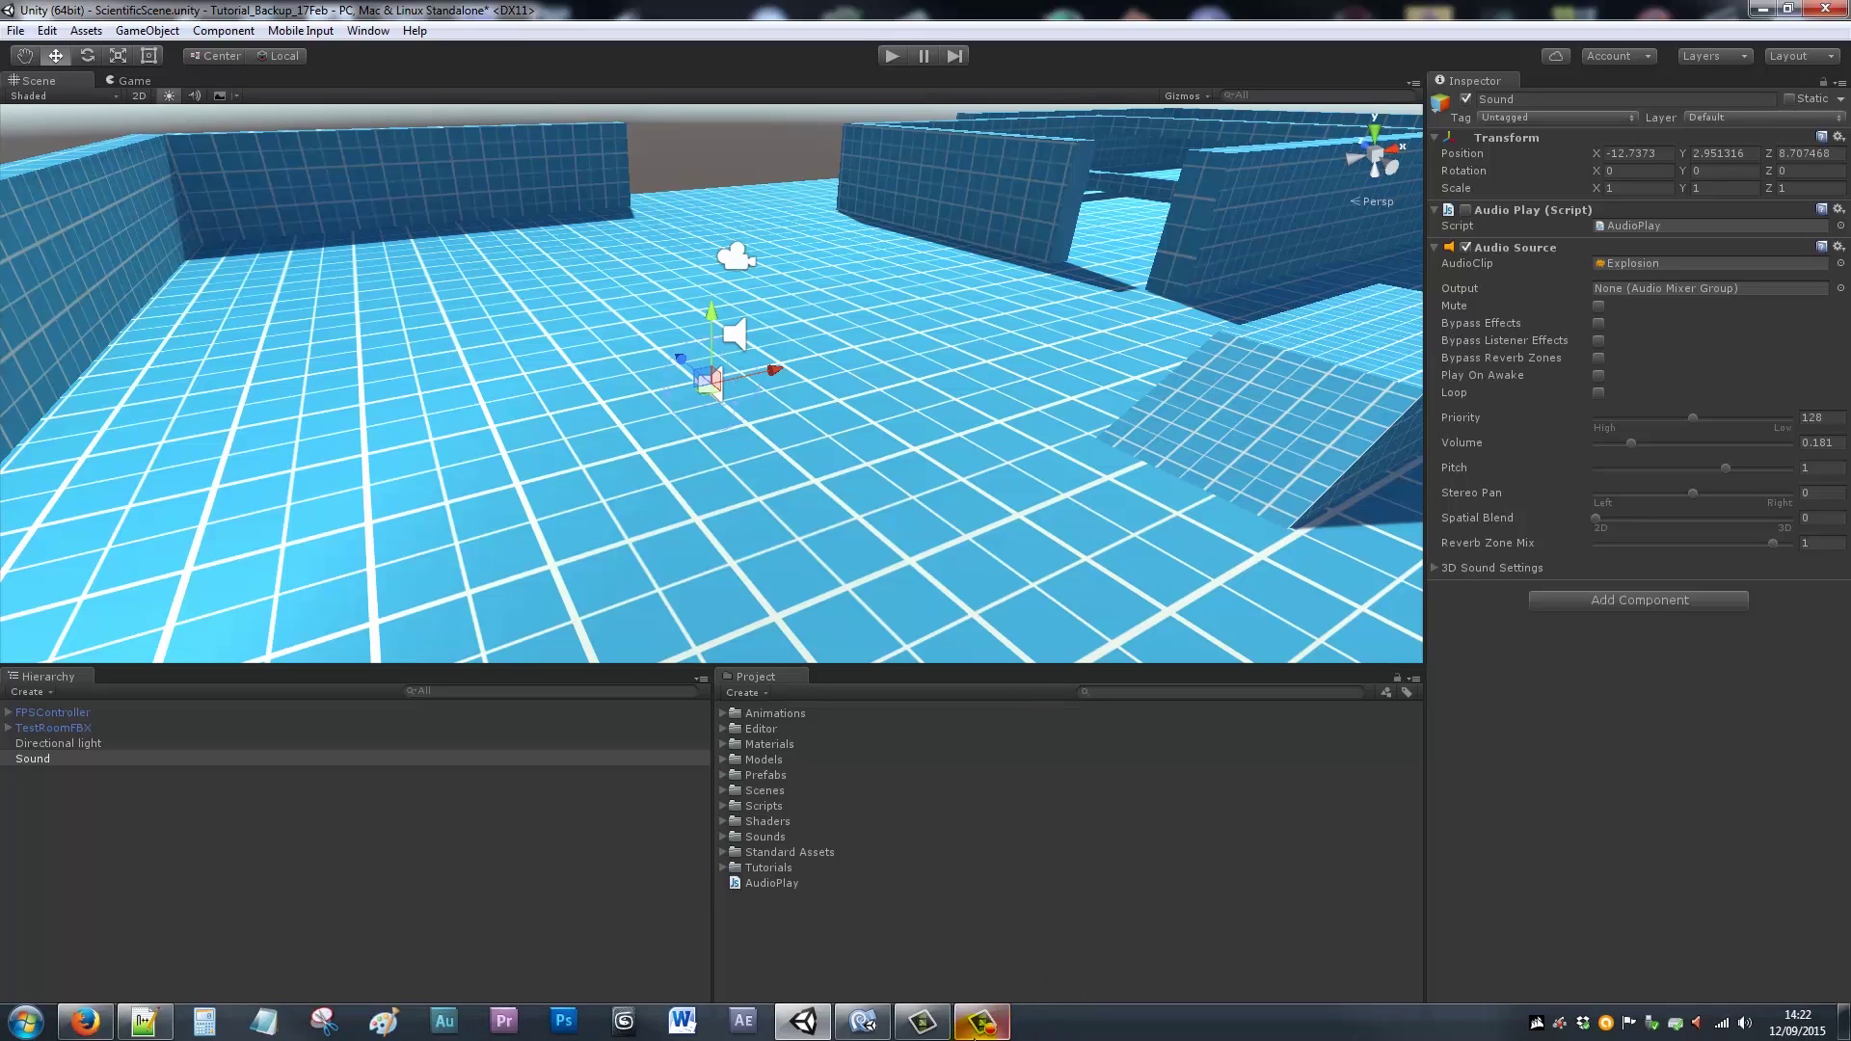
{"action": "left_click", "coordinate": [864, 1022]}
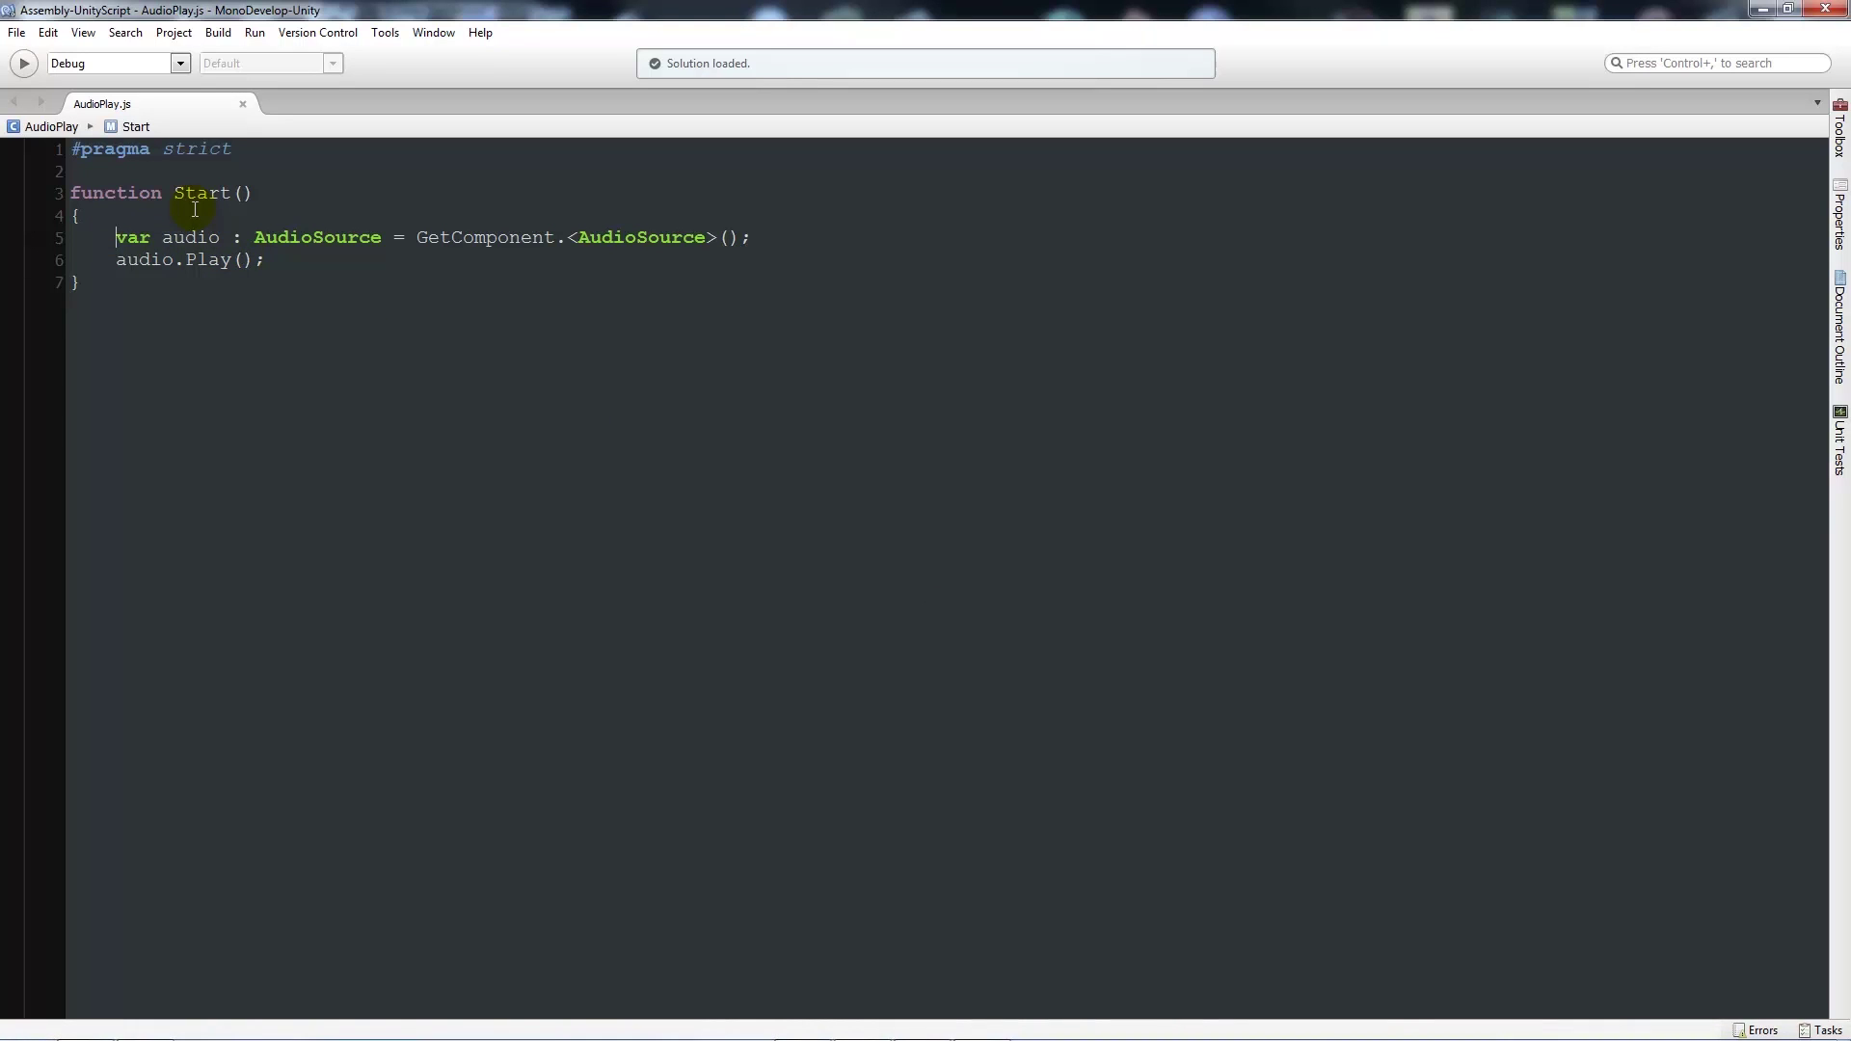
Step: Comment out the old code and add GetComponent.<AudioSource>().PlayOneShot(sound); in Start
{"action": "type", "text": "/*"}
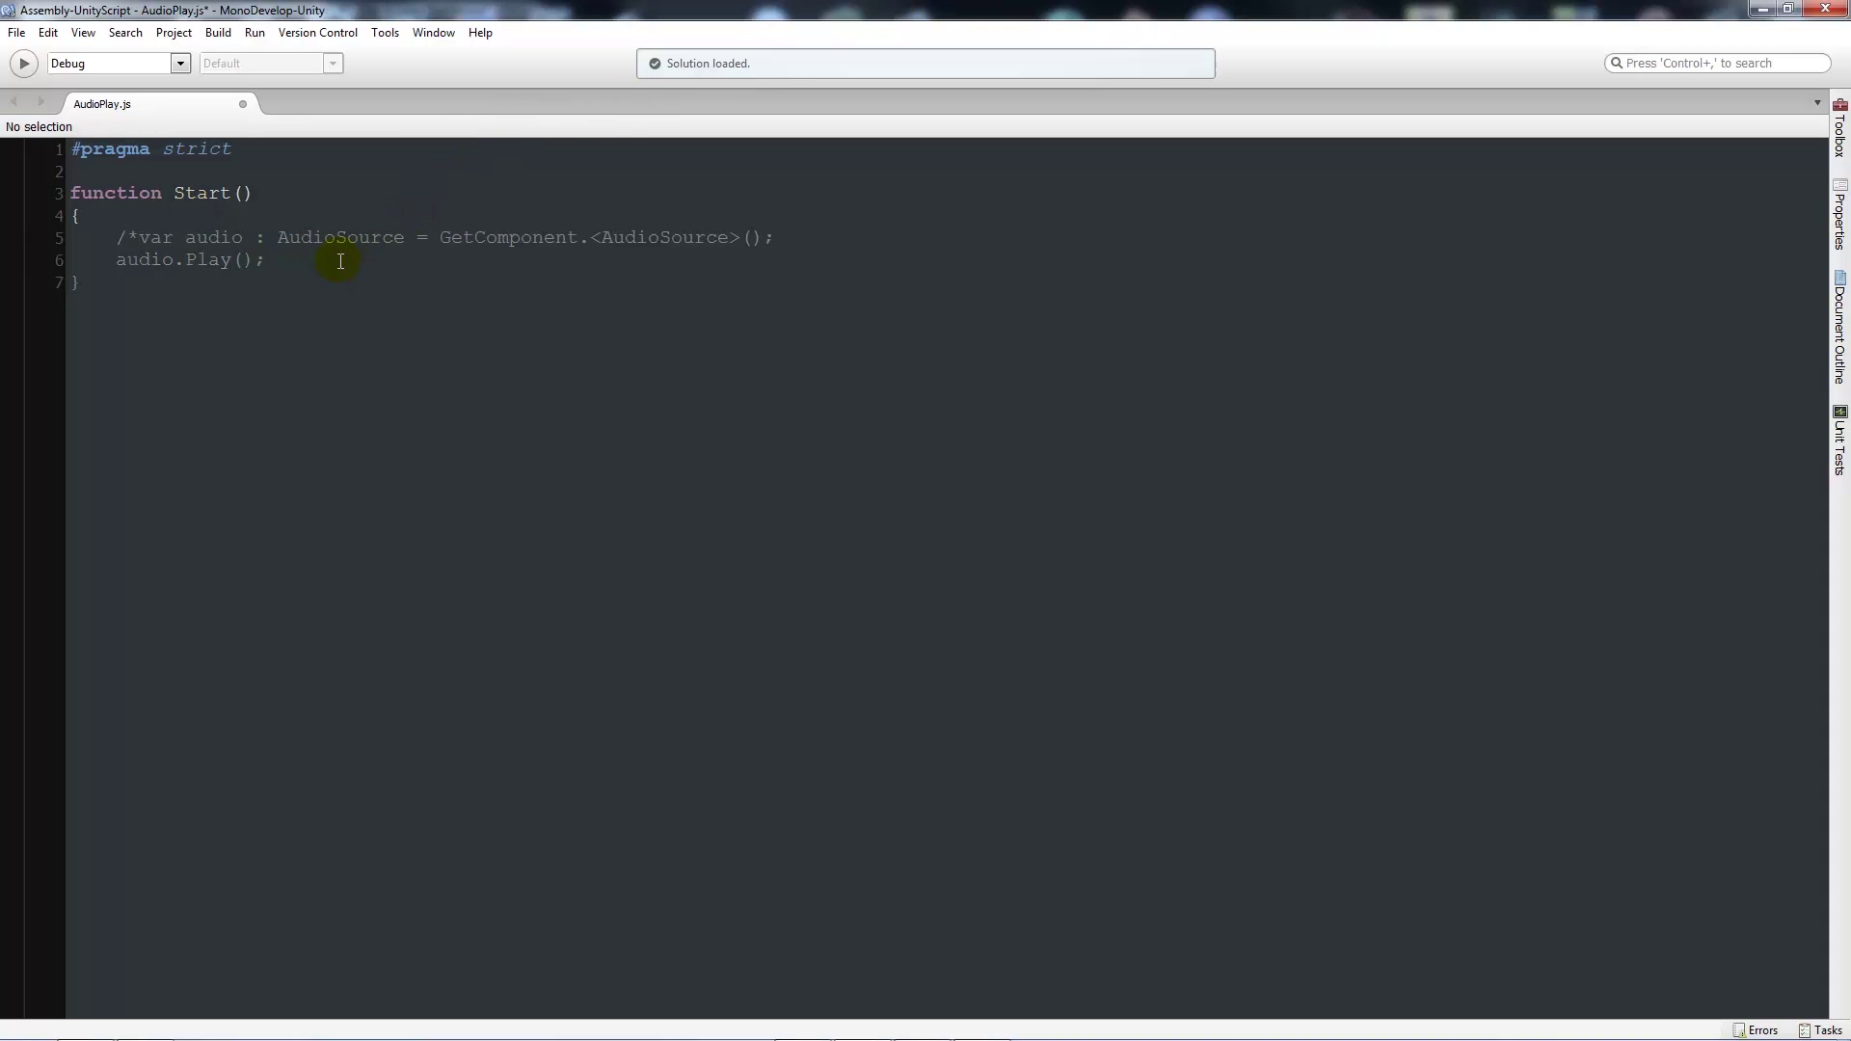
{"action": "type", "text": "/"}
{"action": "key", "text": "Return"}
{"action": "type", "text": "GetCompon"}
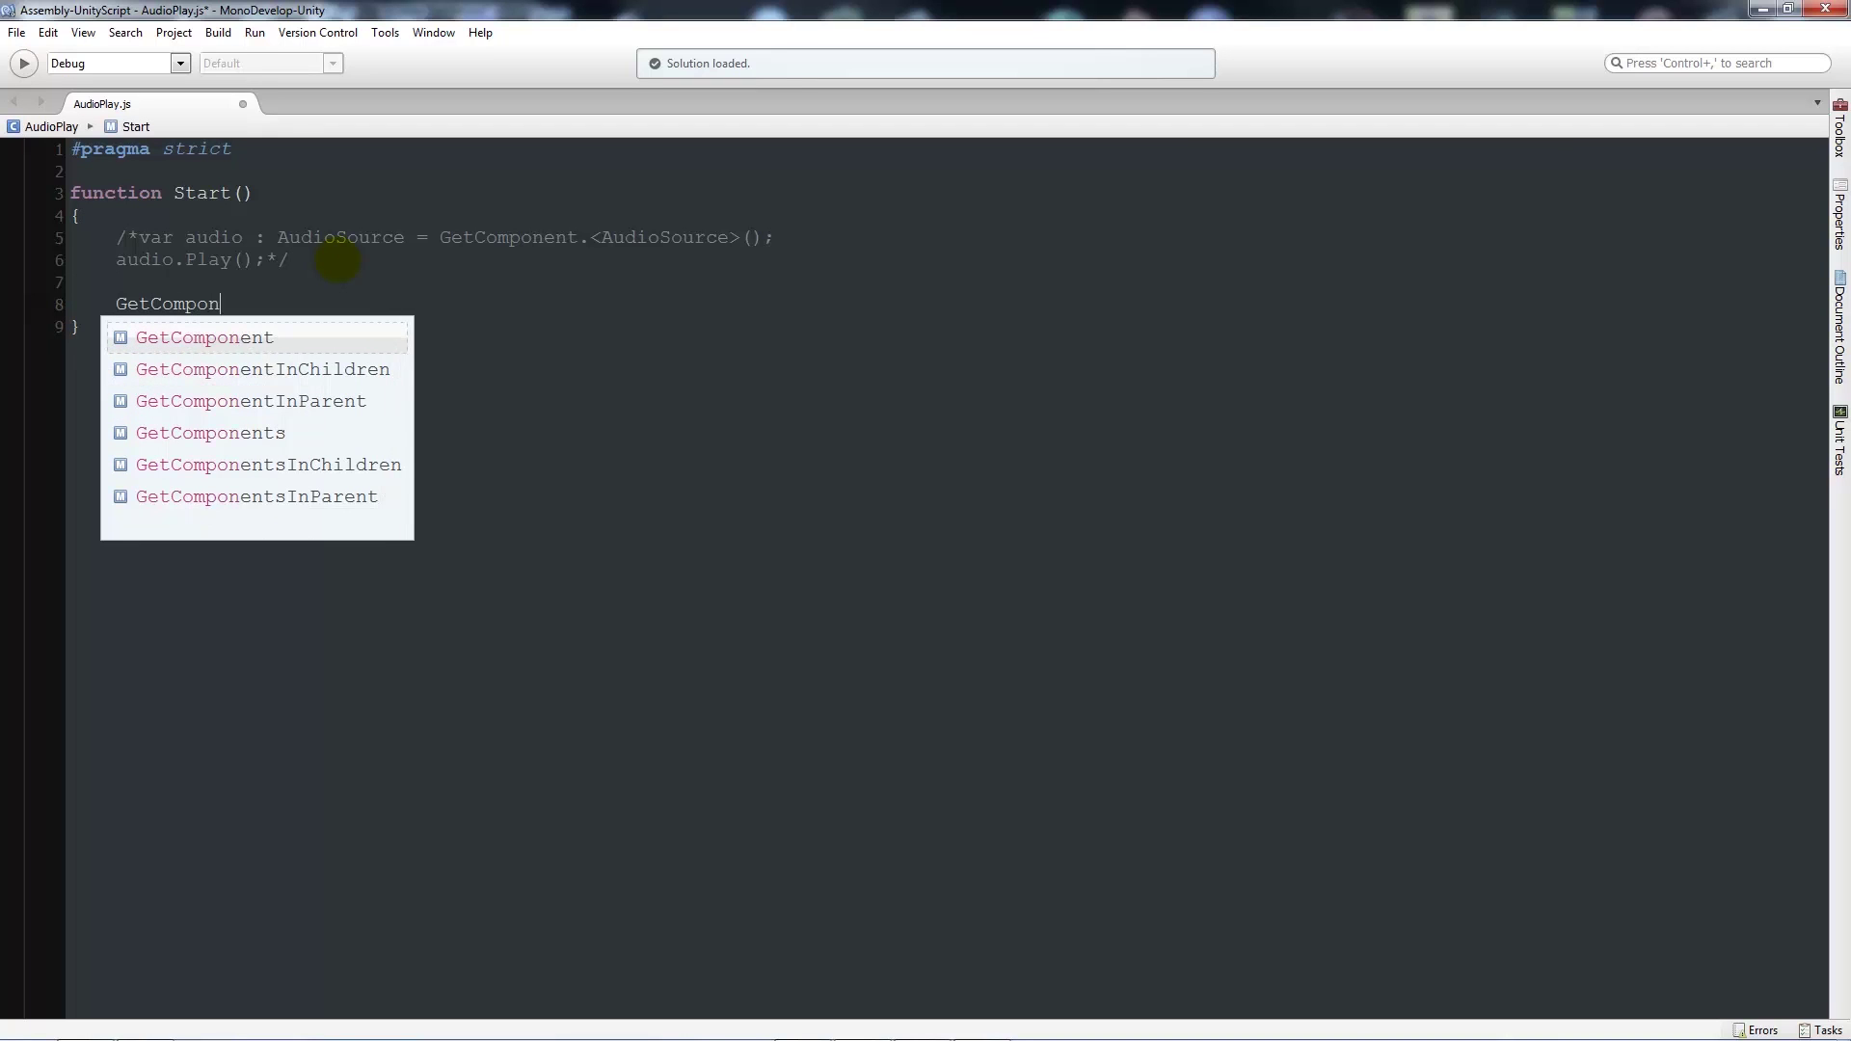
{"action": "key", "text": "Return"}
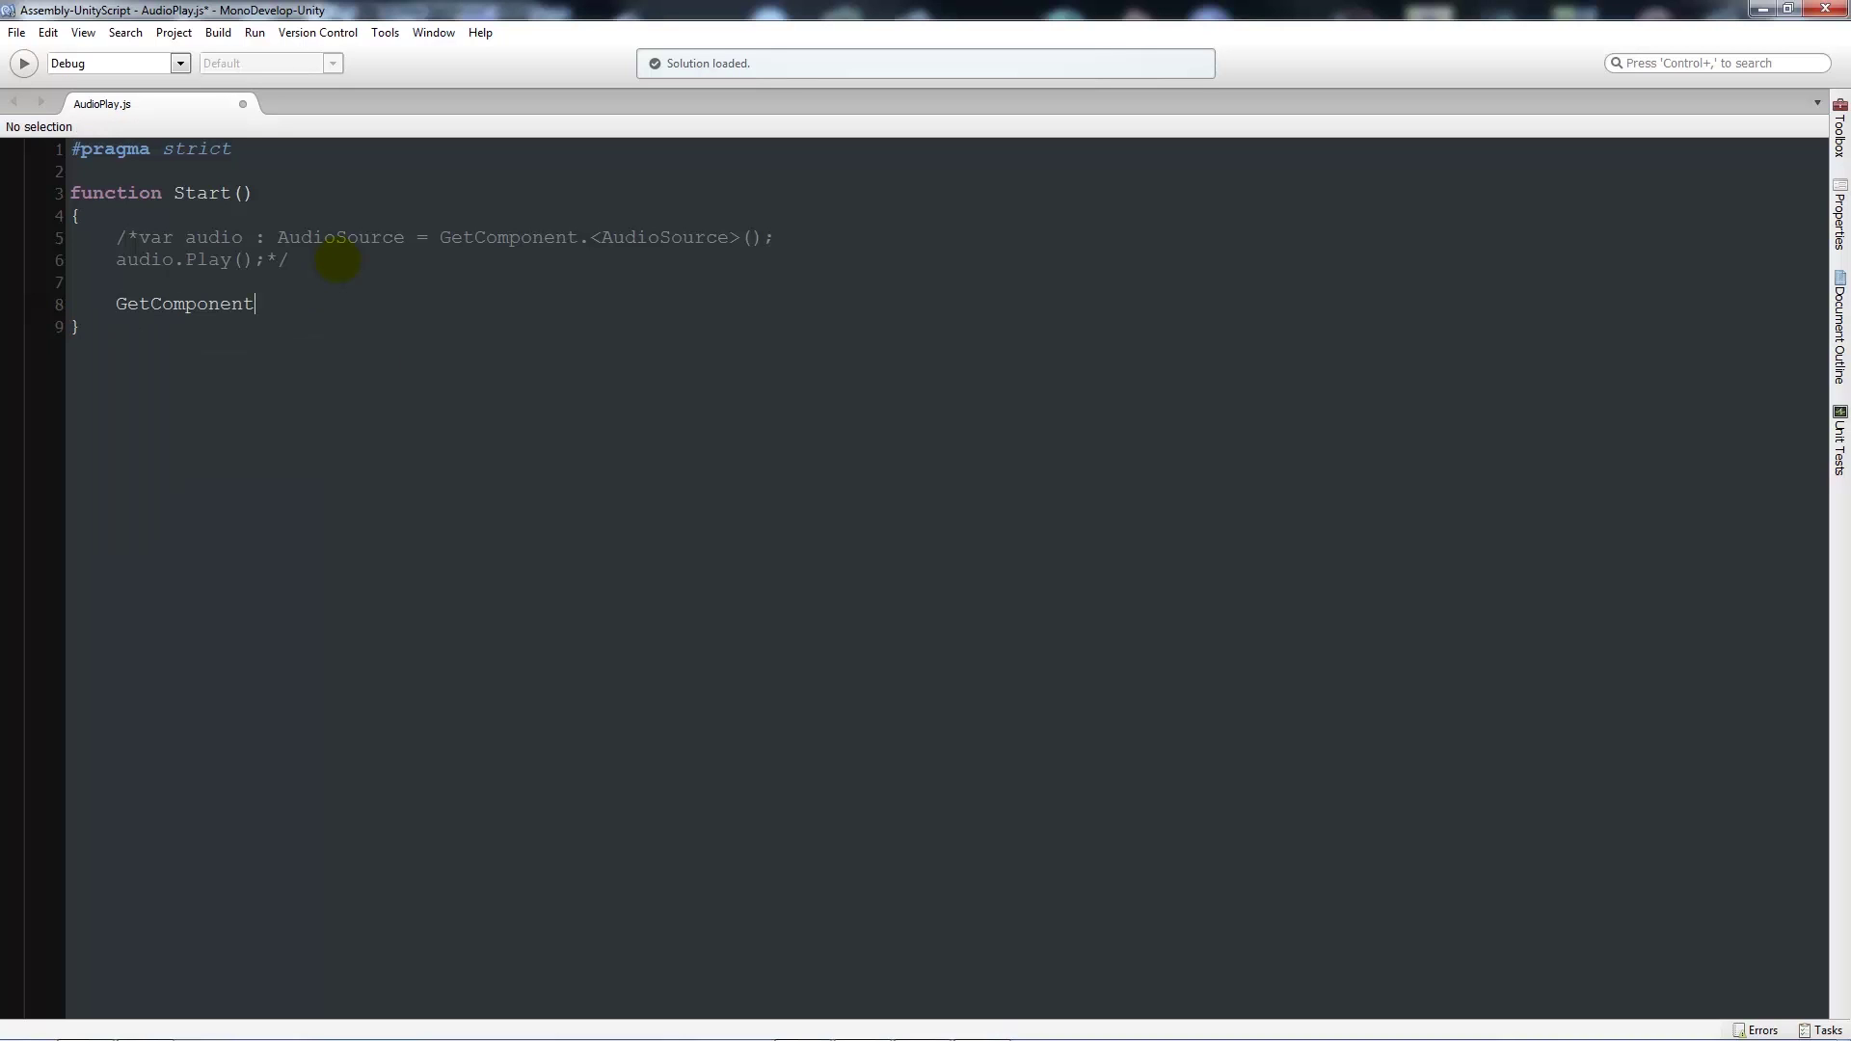
{"action": "type", "text": ".<>"}
{"action": "key", "text": "Down"}
{"action": "key", "text": "Up"}
{"action": "type", "text": "AudioSou"}
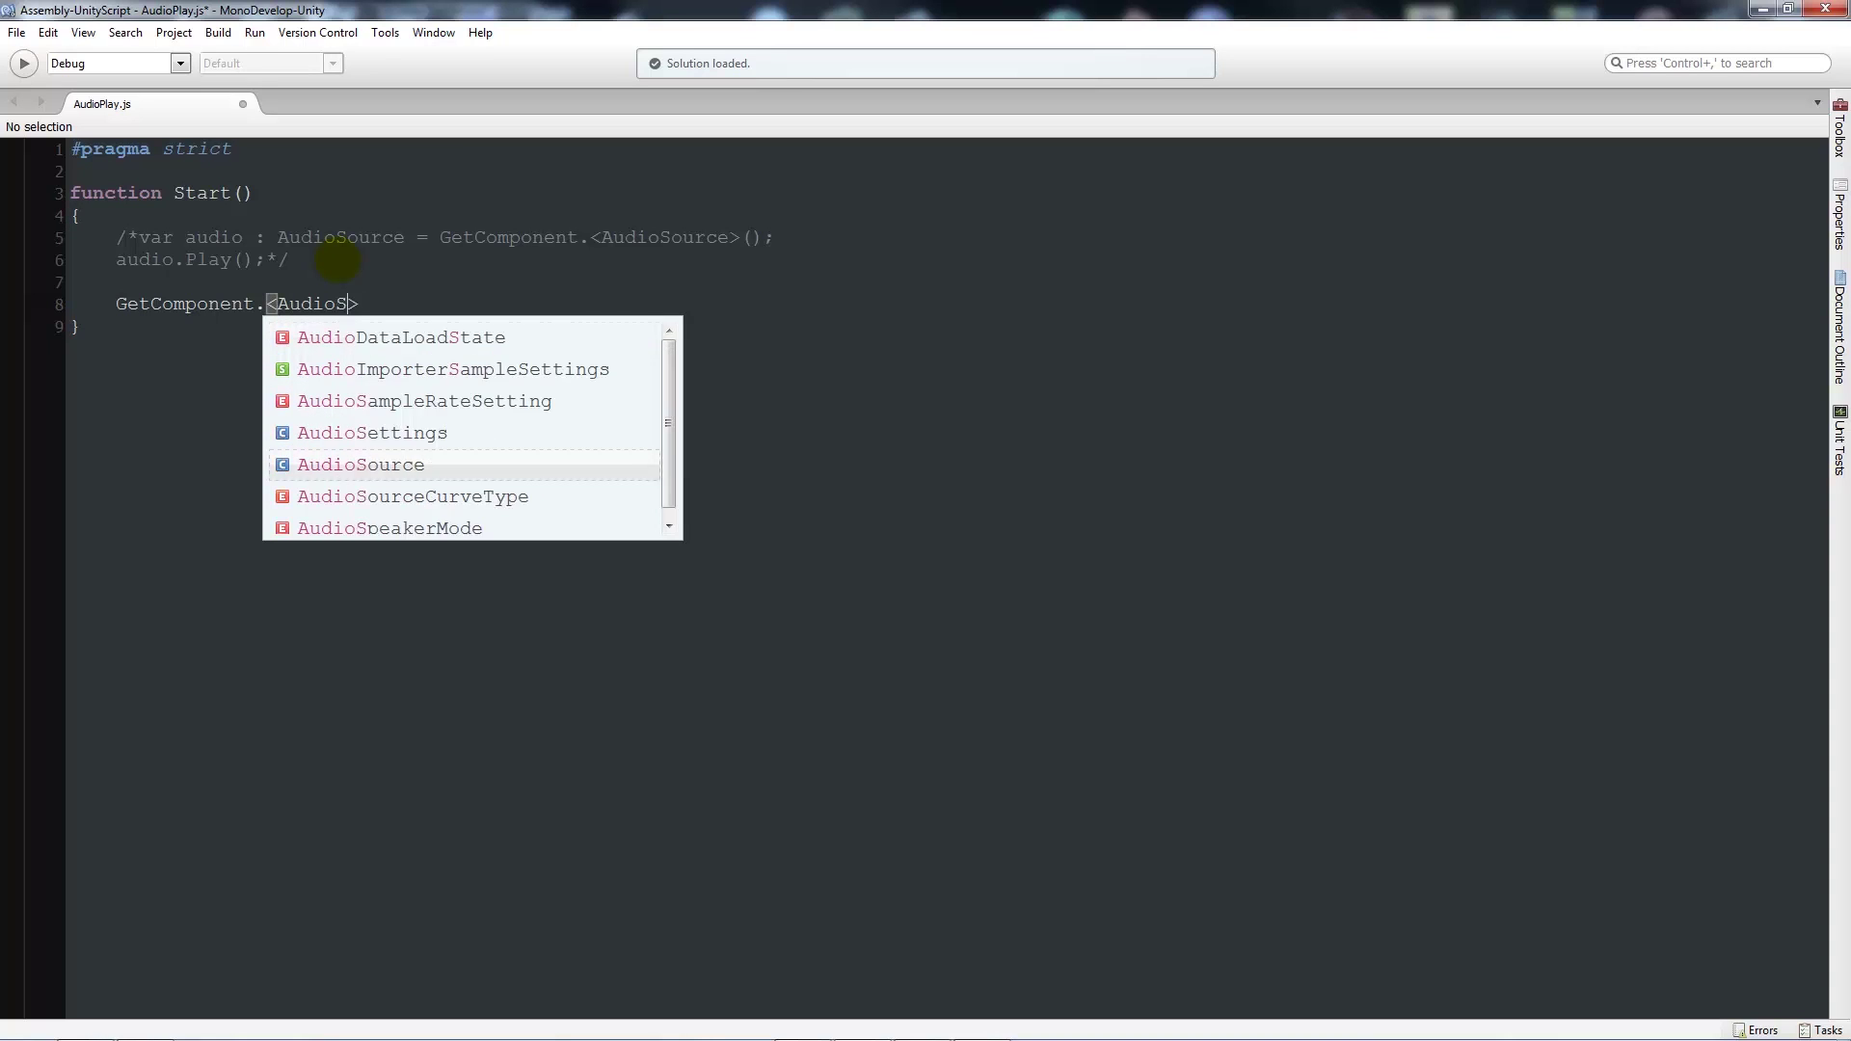
{"action": "key", "text": "Return"}
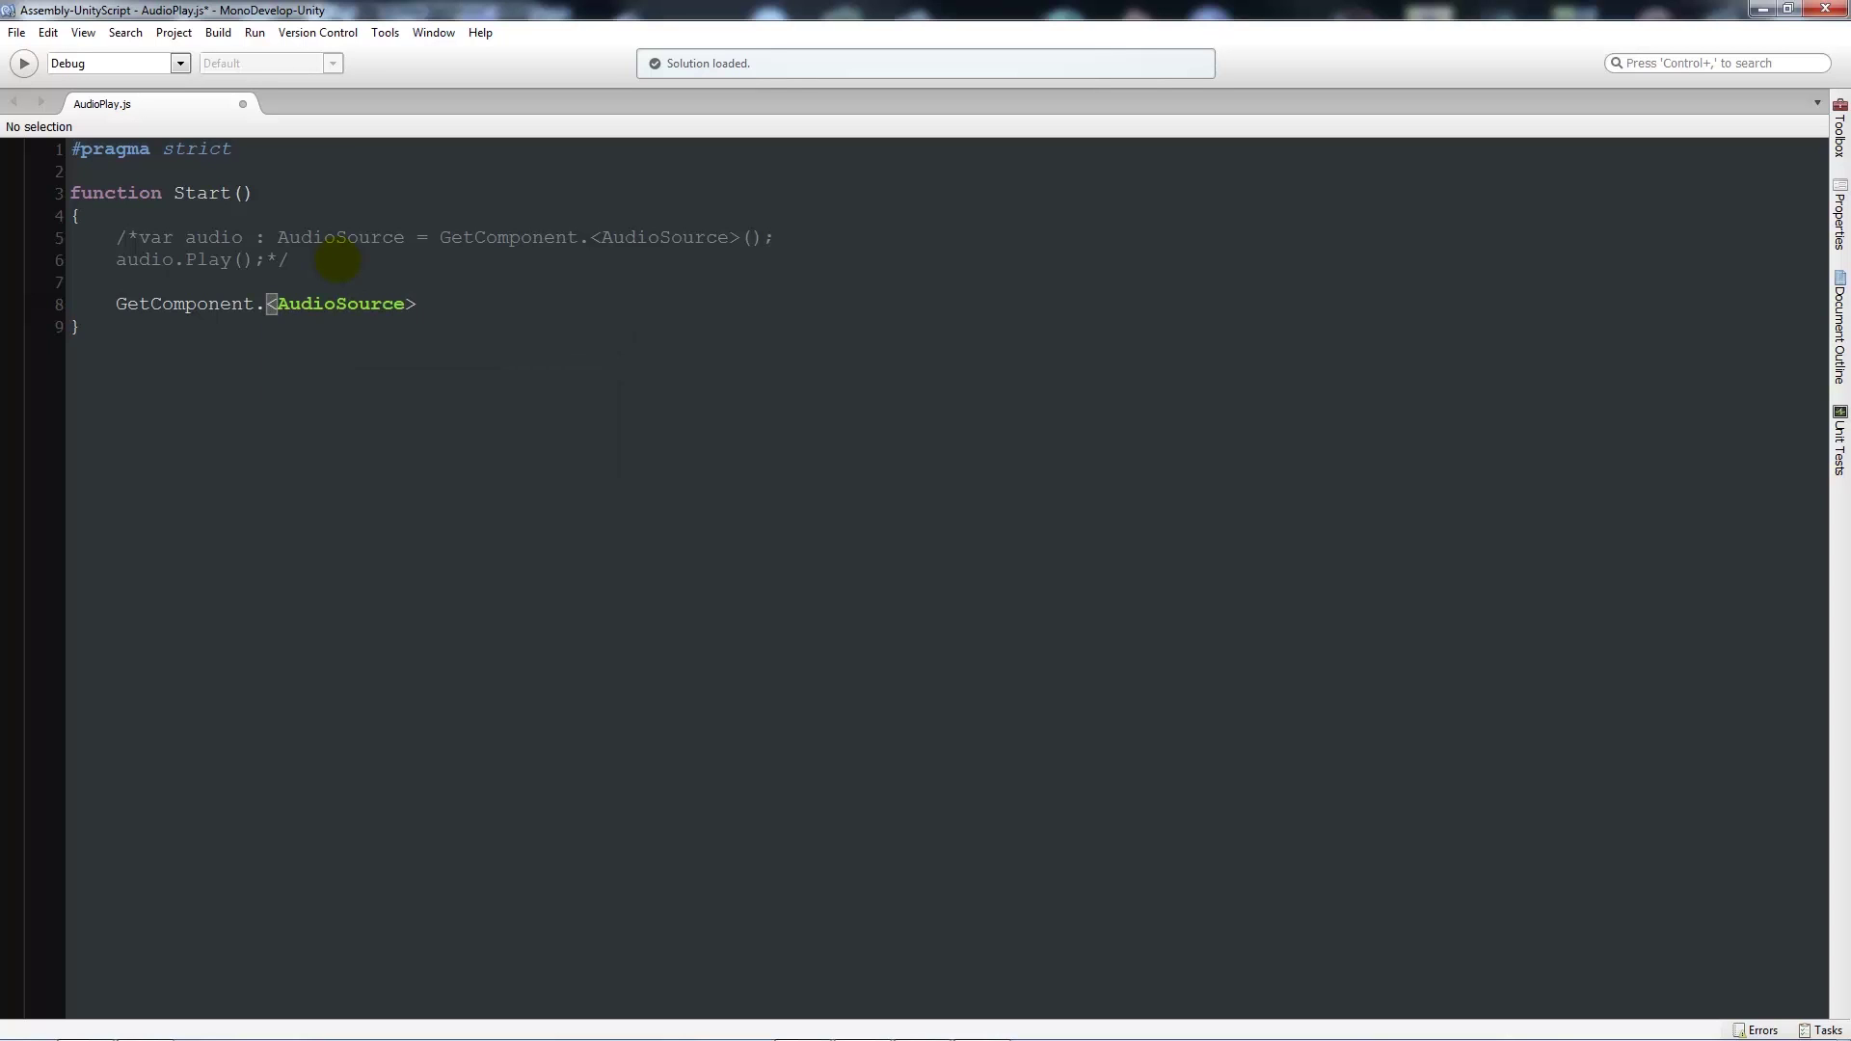
{"action": "type", "text": "()."}
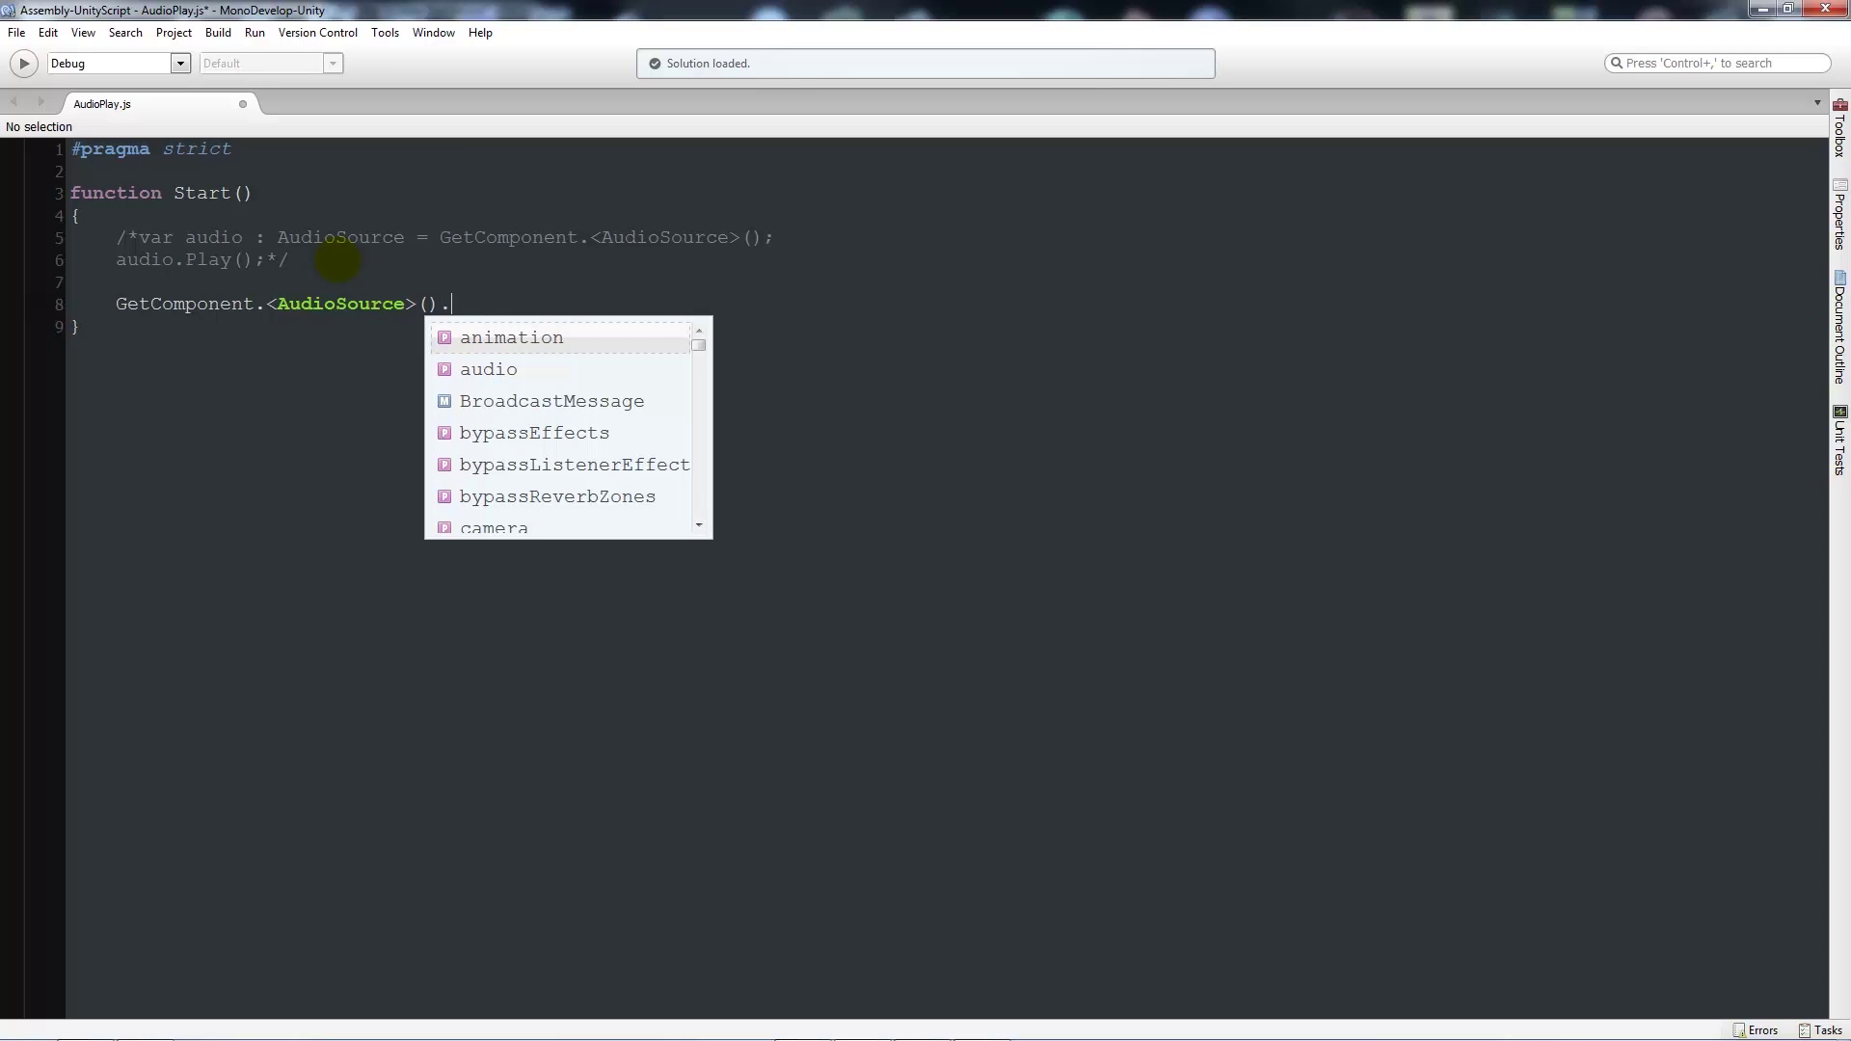
{"action": "type", "text": "PlayOne"}
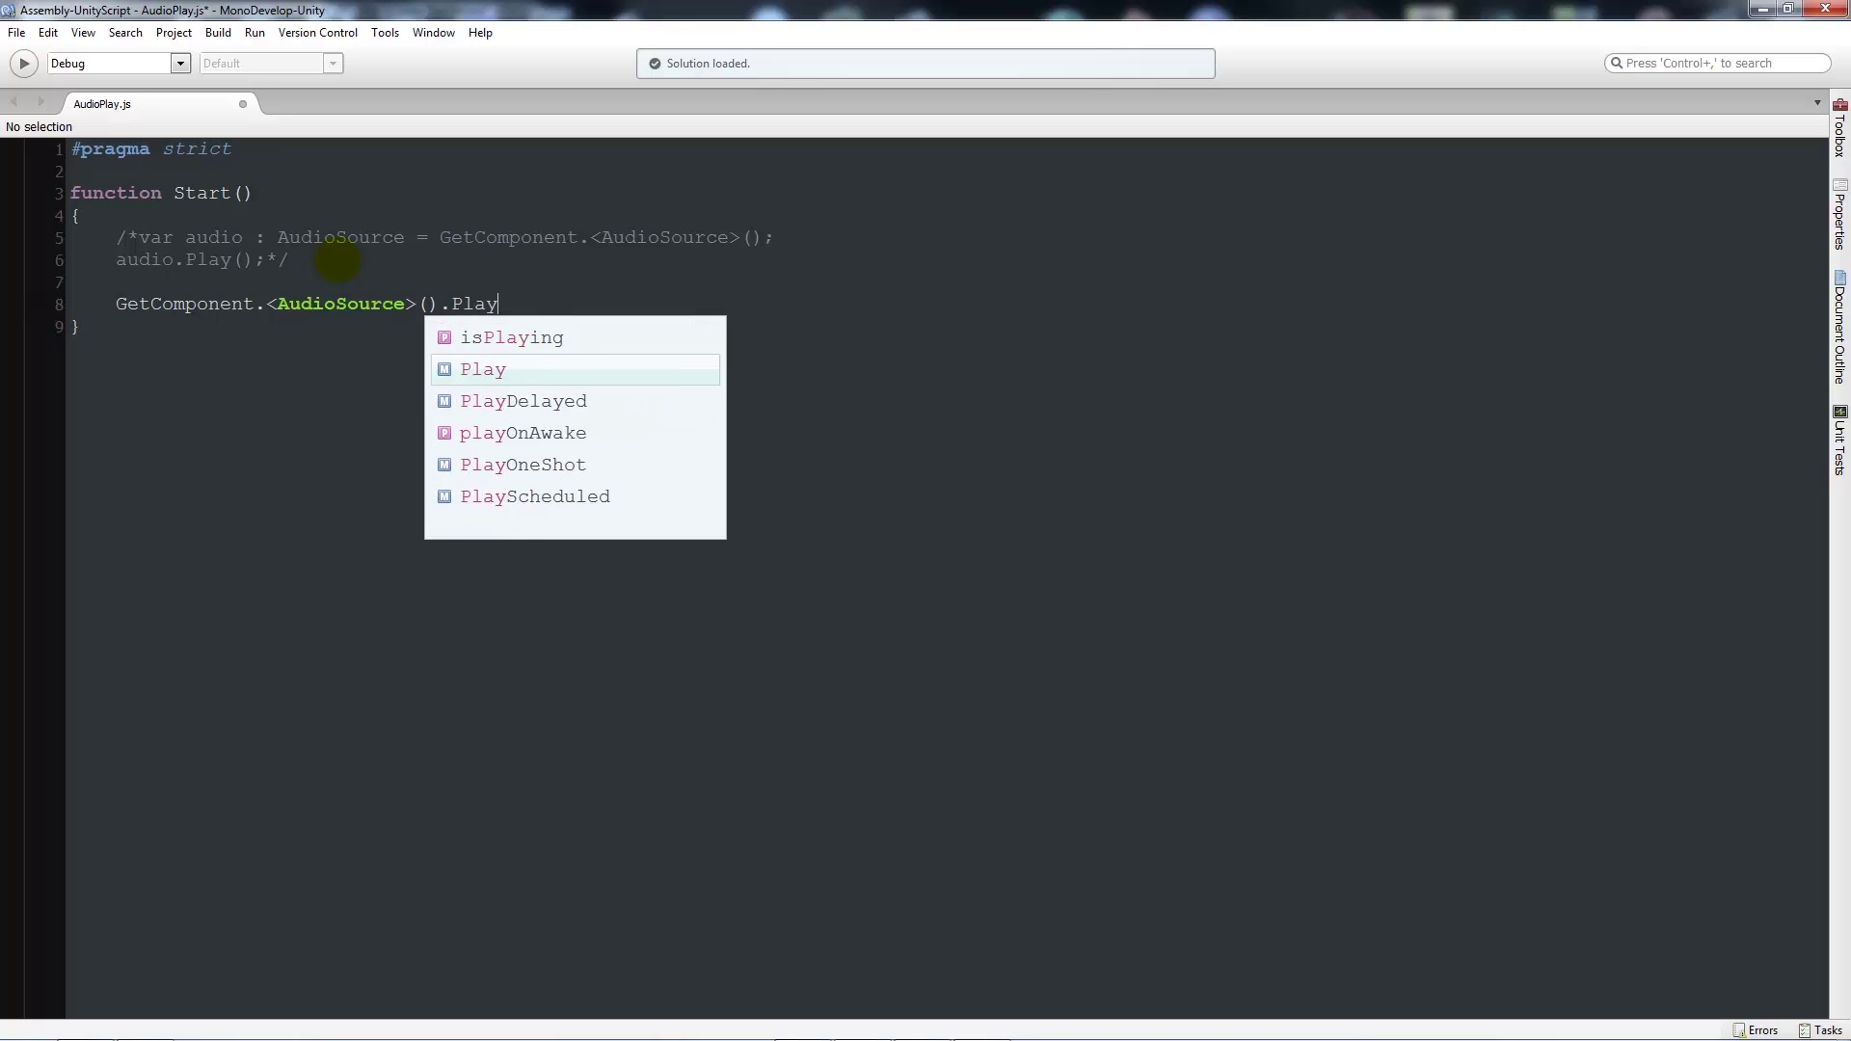
{"action": "key", "text": "Return"}
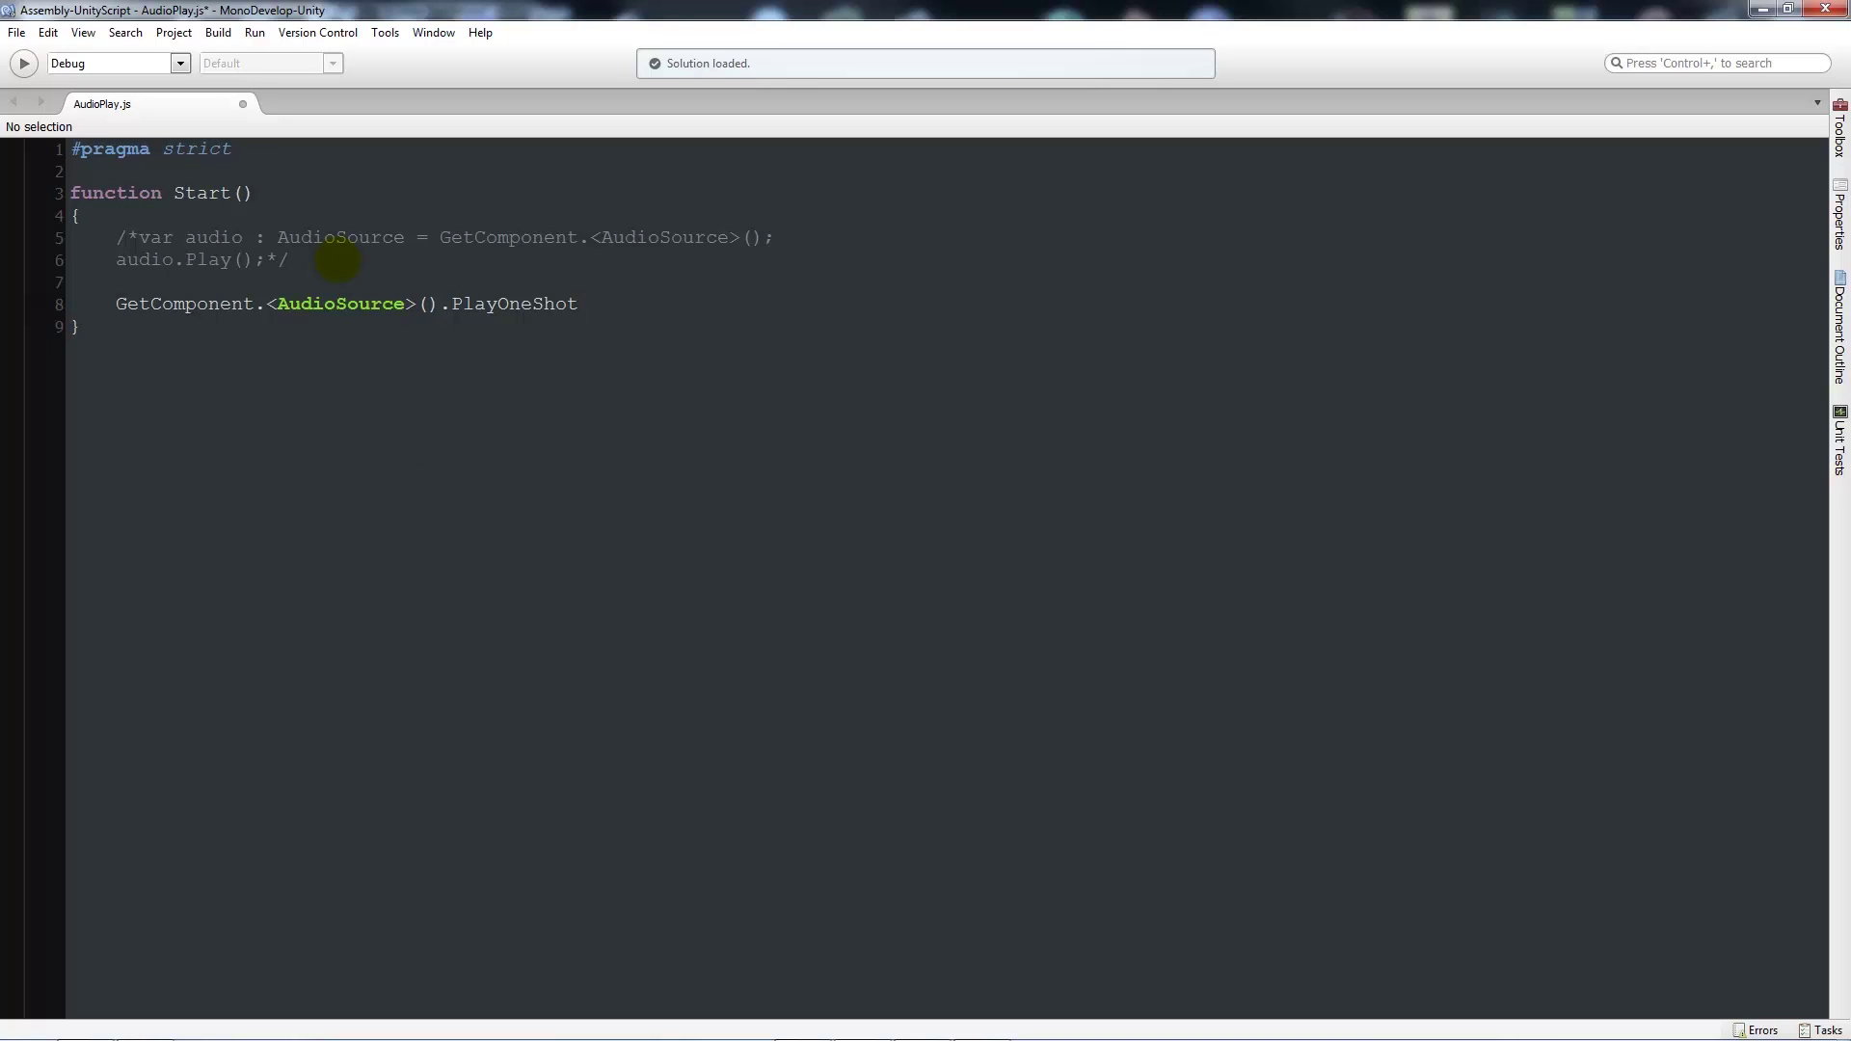
{"action": "type", "text": "(sound);"}
Step: Declare var sound : AudioClip; below the pragma line and save the script
{"action": "left_click", "coordinate": [265, 164]}
{"action": "key", "text": "Return"}
{"action": "key", "text": "Return"}
{"action": "type", "text": "var "}
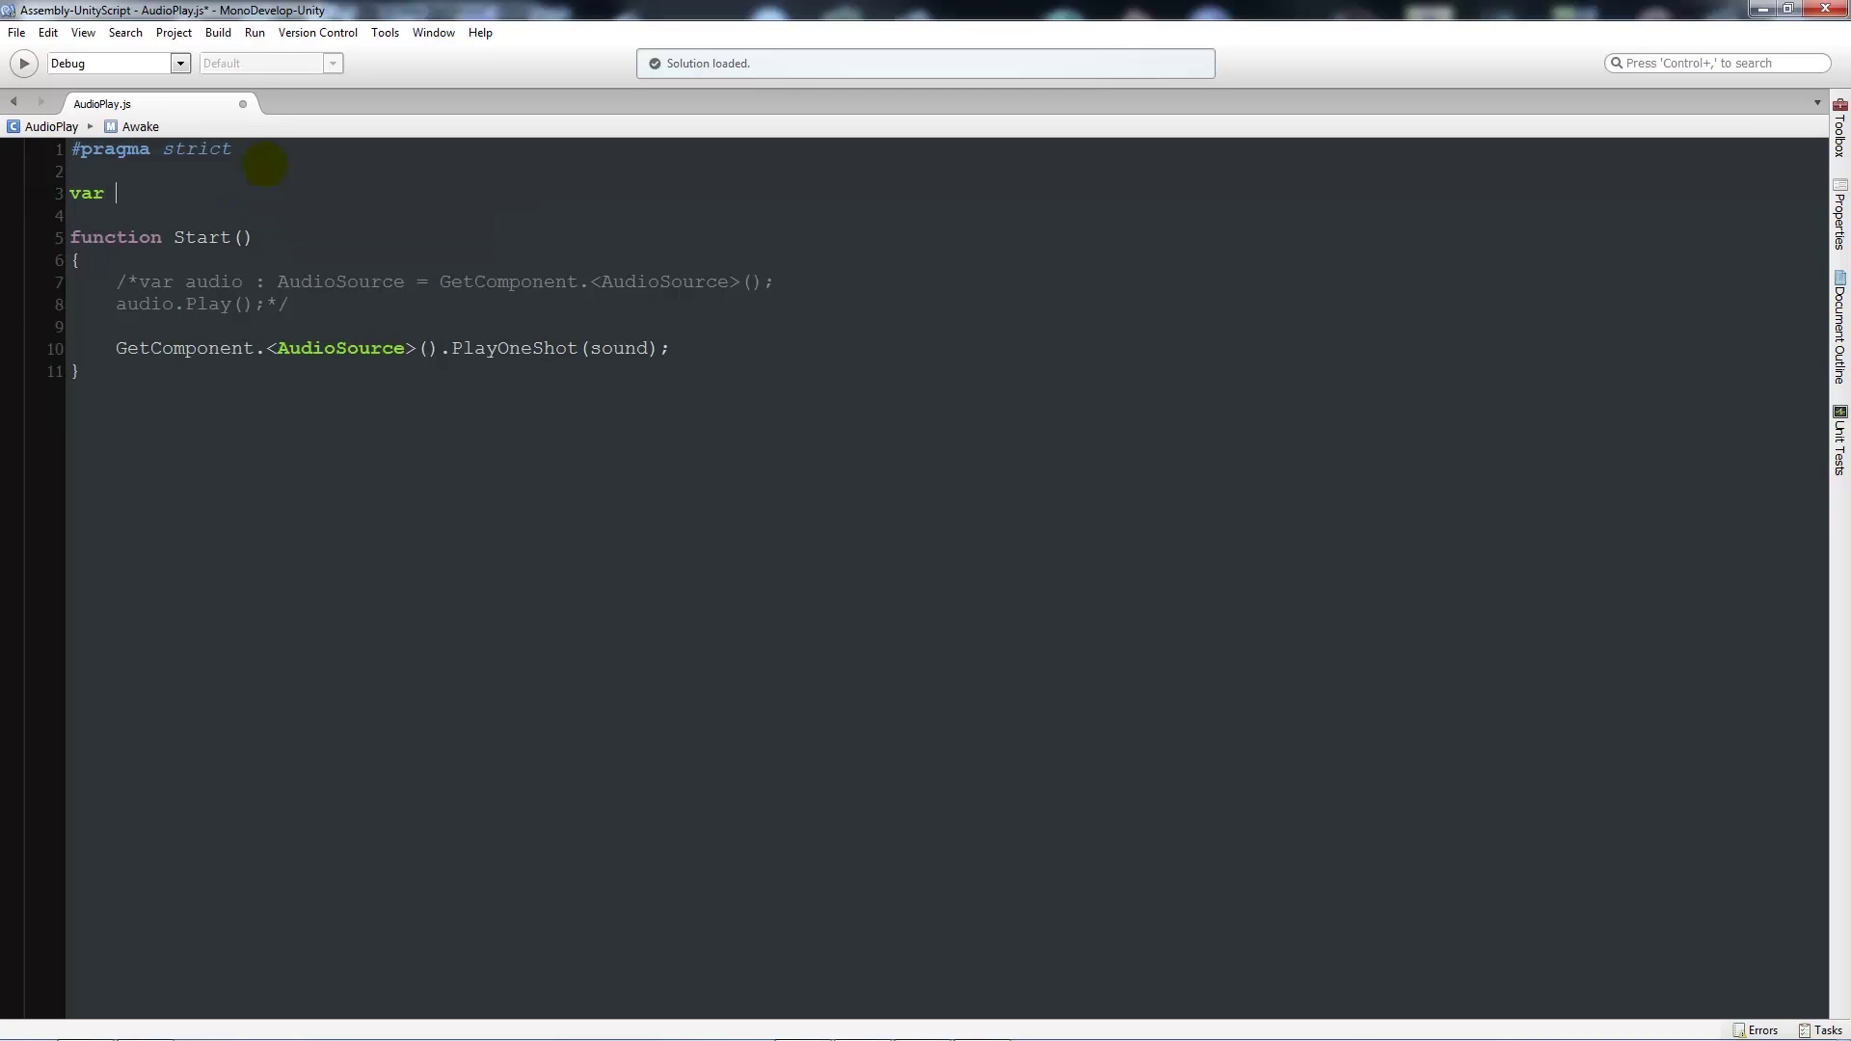
{"action": "type", "text": "sound : AUdi"}
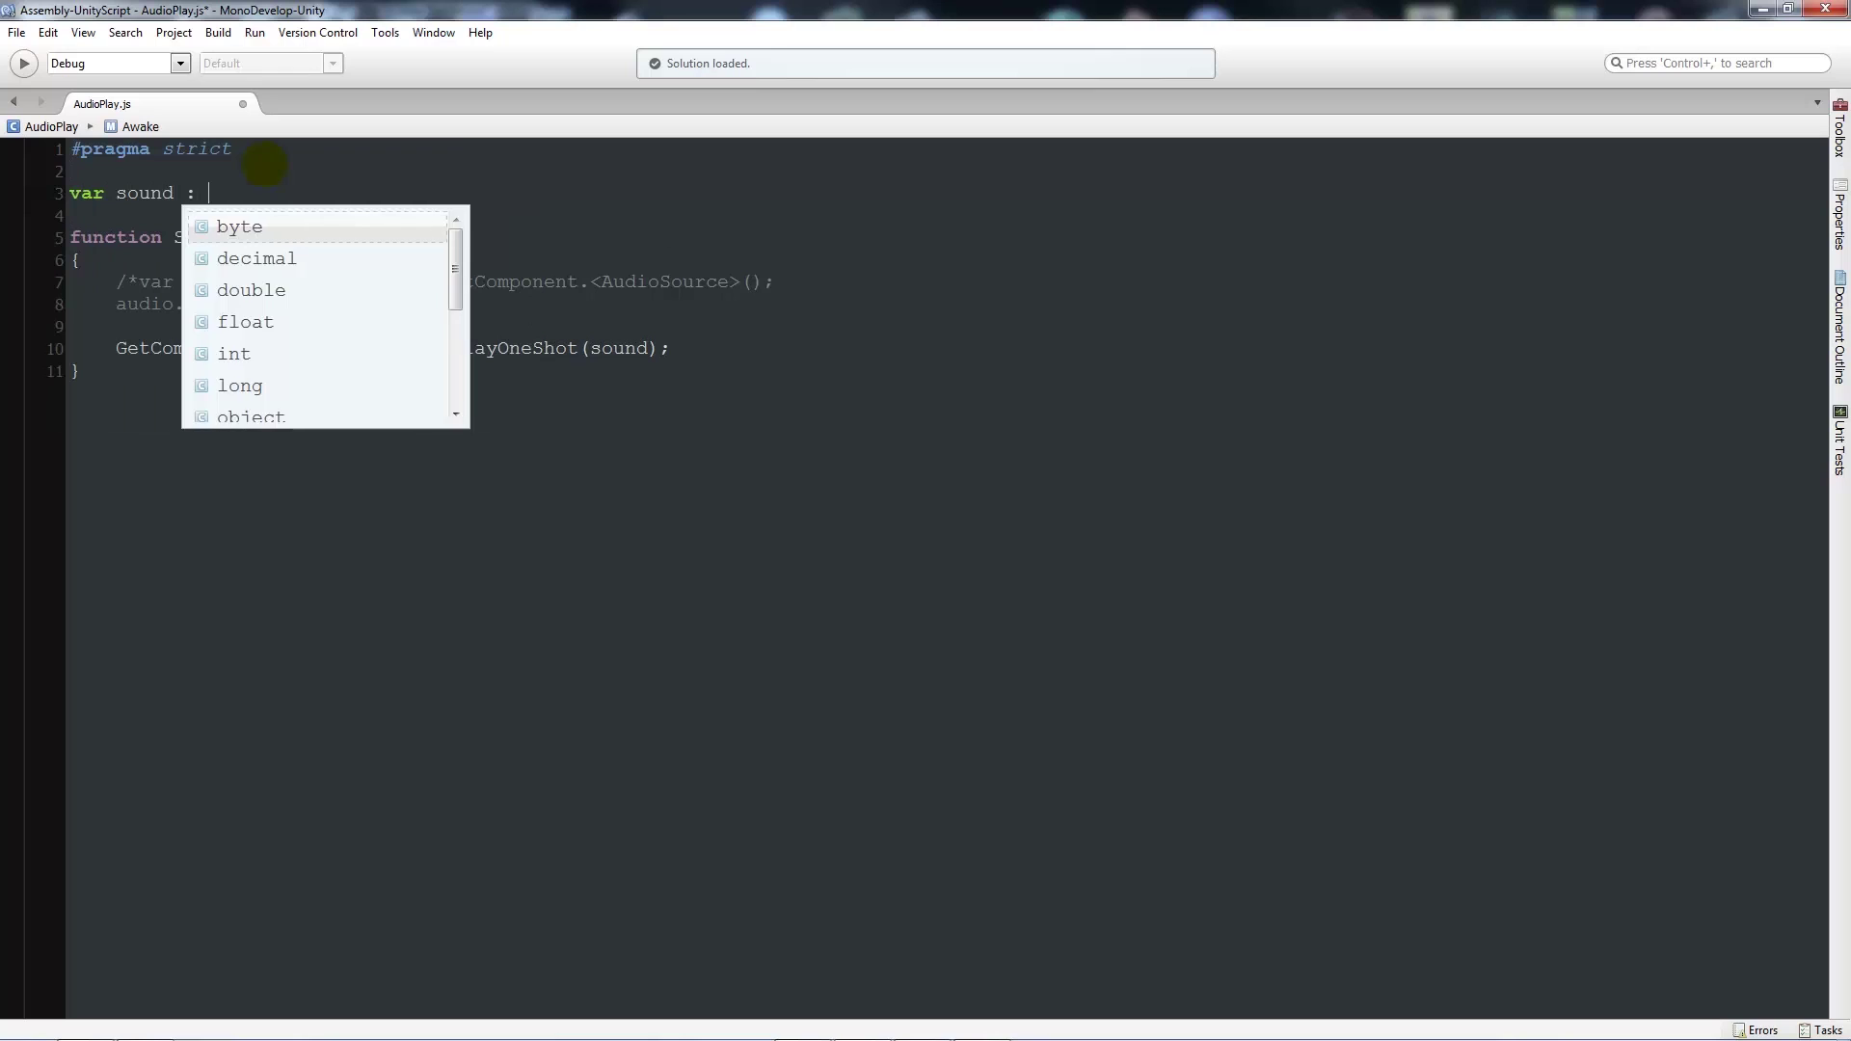
{"action": "key", "text": "BackSpace"}
{"action": "key", "text": "BackSpace"}
{"action": "key", "text": "BackSpace"}
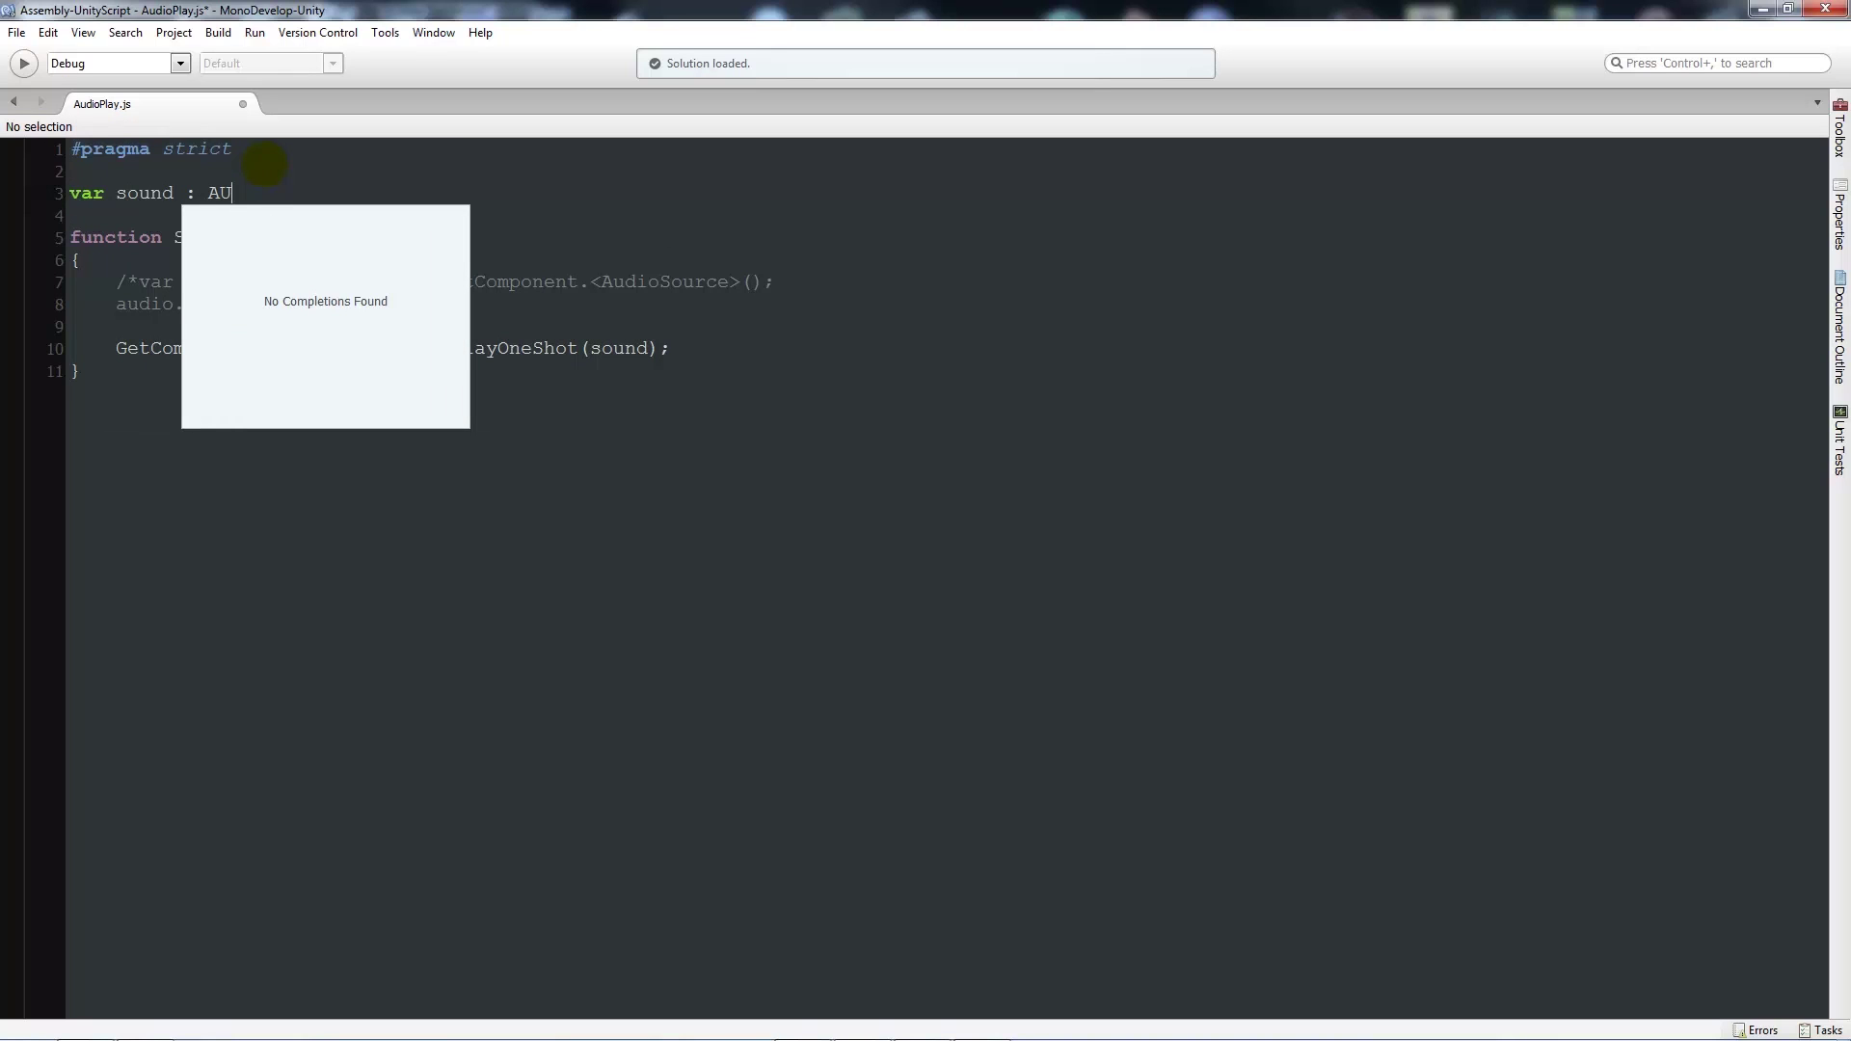
{"action": "type", "text": "udioClip;"}
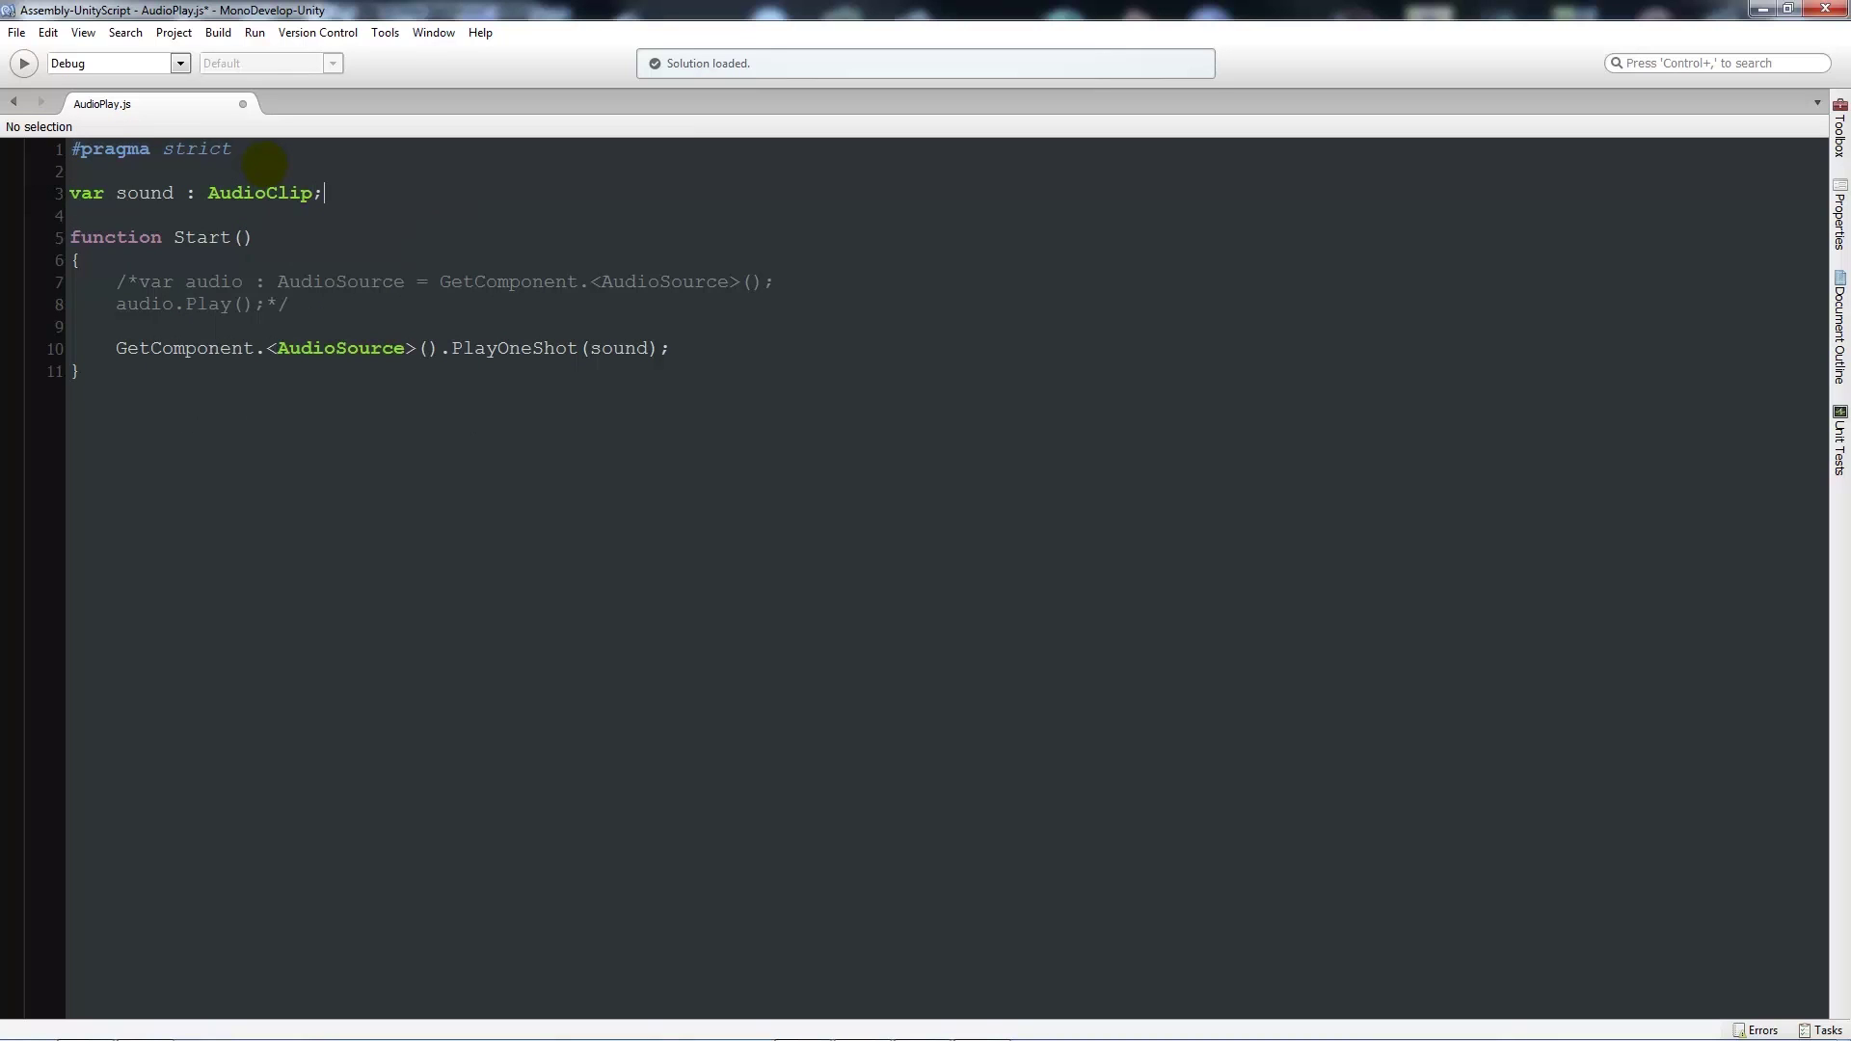
{"action": "key", "text": "ctrl+s"}
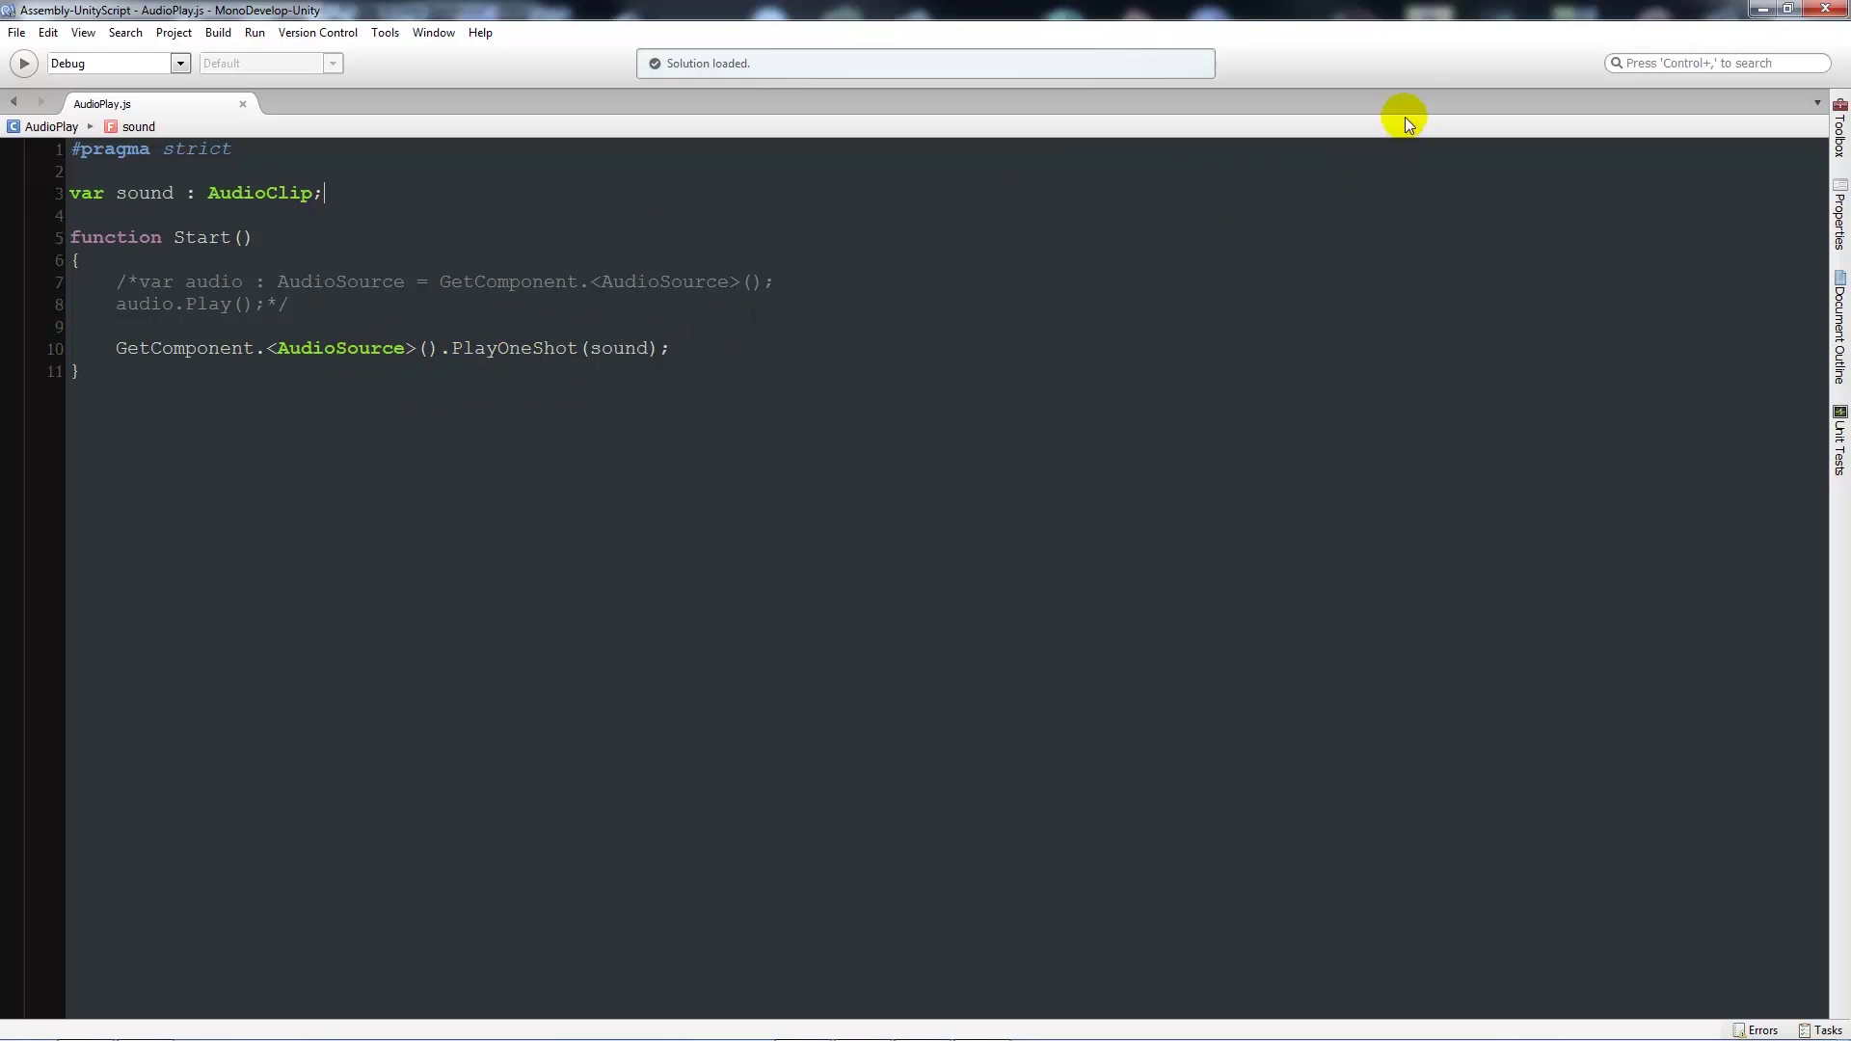
{"action": "left_click", "coordinate": [1762, 9]}
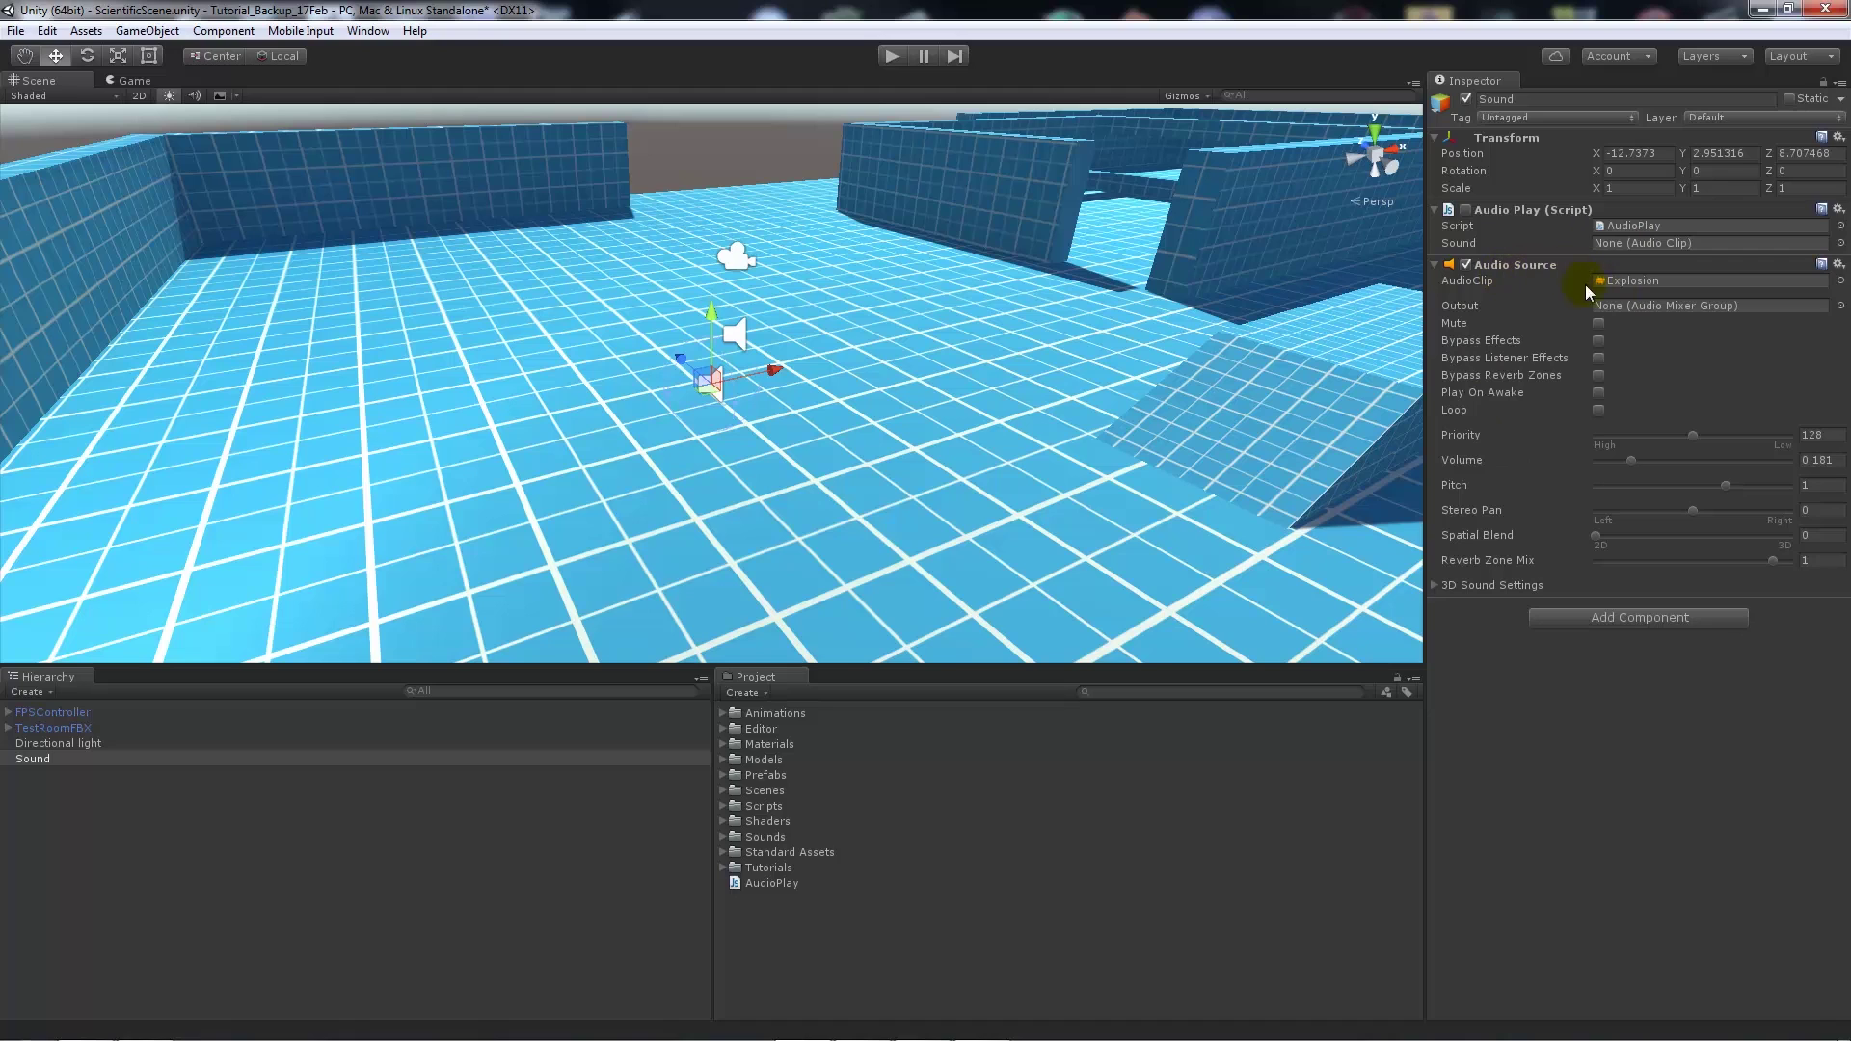
Step: Clear the Audio Source clip to None and assign Explosion to the script's Sound field
{"action": "left_click", "coordinate": [1839, 281]}
{"action": "double_click", "coordinate": [427, 403]}
{"action": "left_click", "coordinate": [1437, 264]}
{"action": "left_click", "coordinate": [1839, 243]}
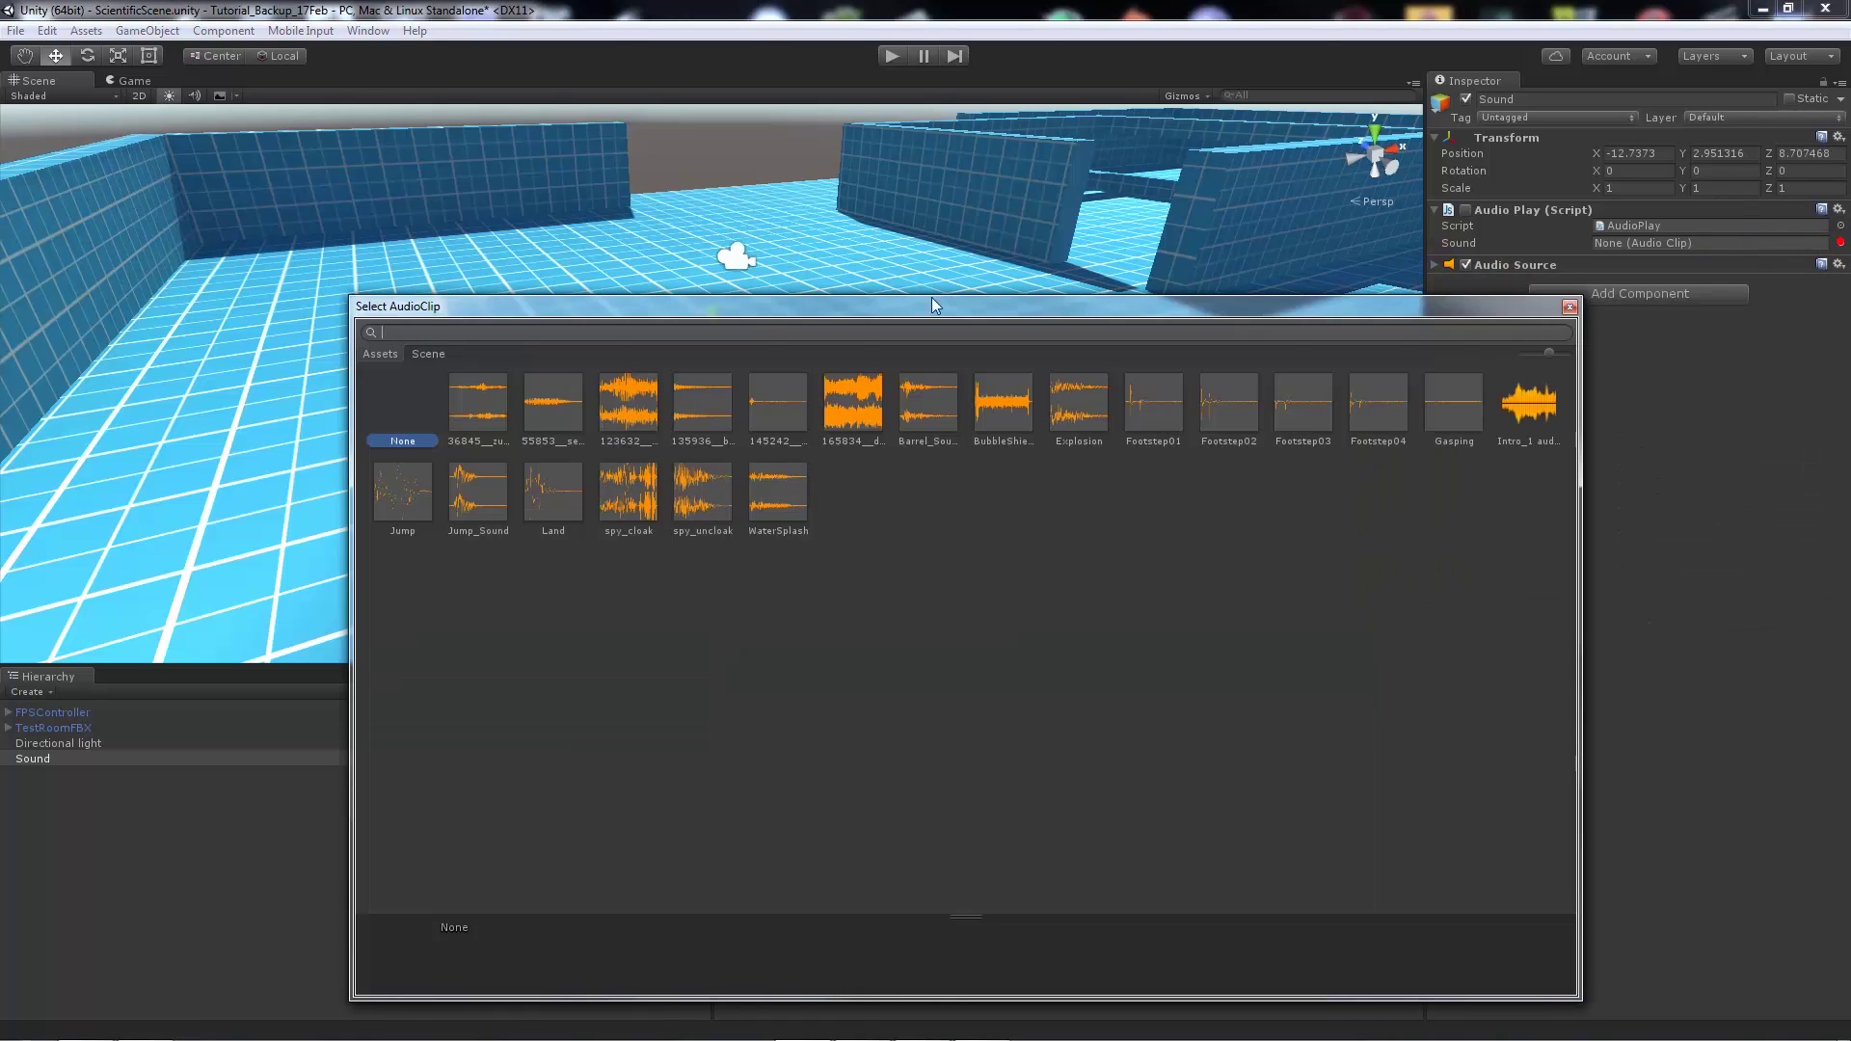
{"action": "left_click", "coordinate": [678, 305]}
{"action": "type", "text": "ex"}
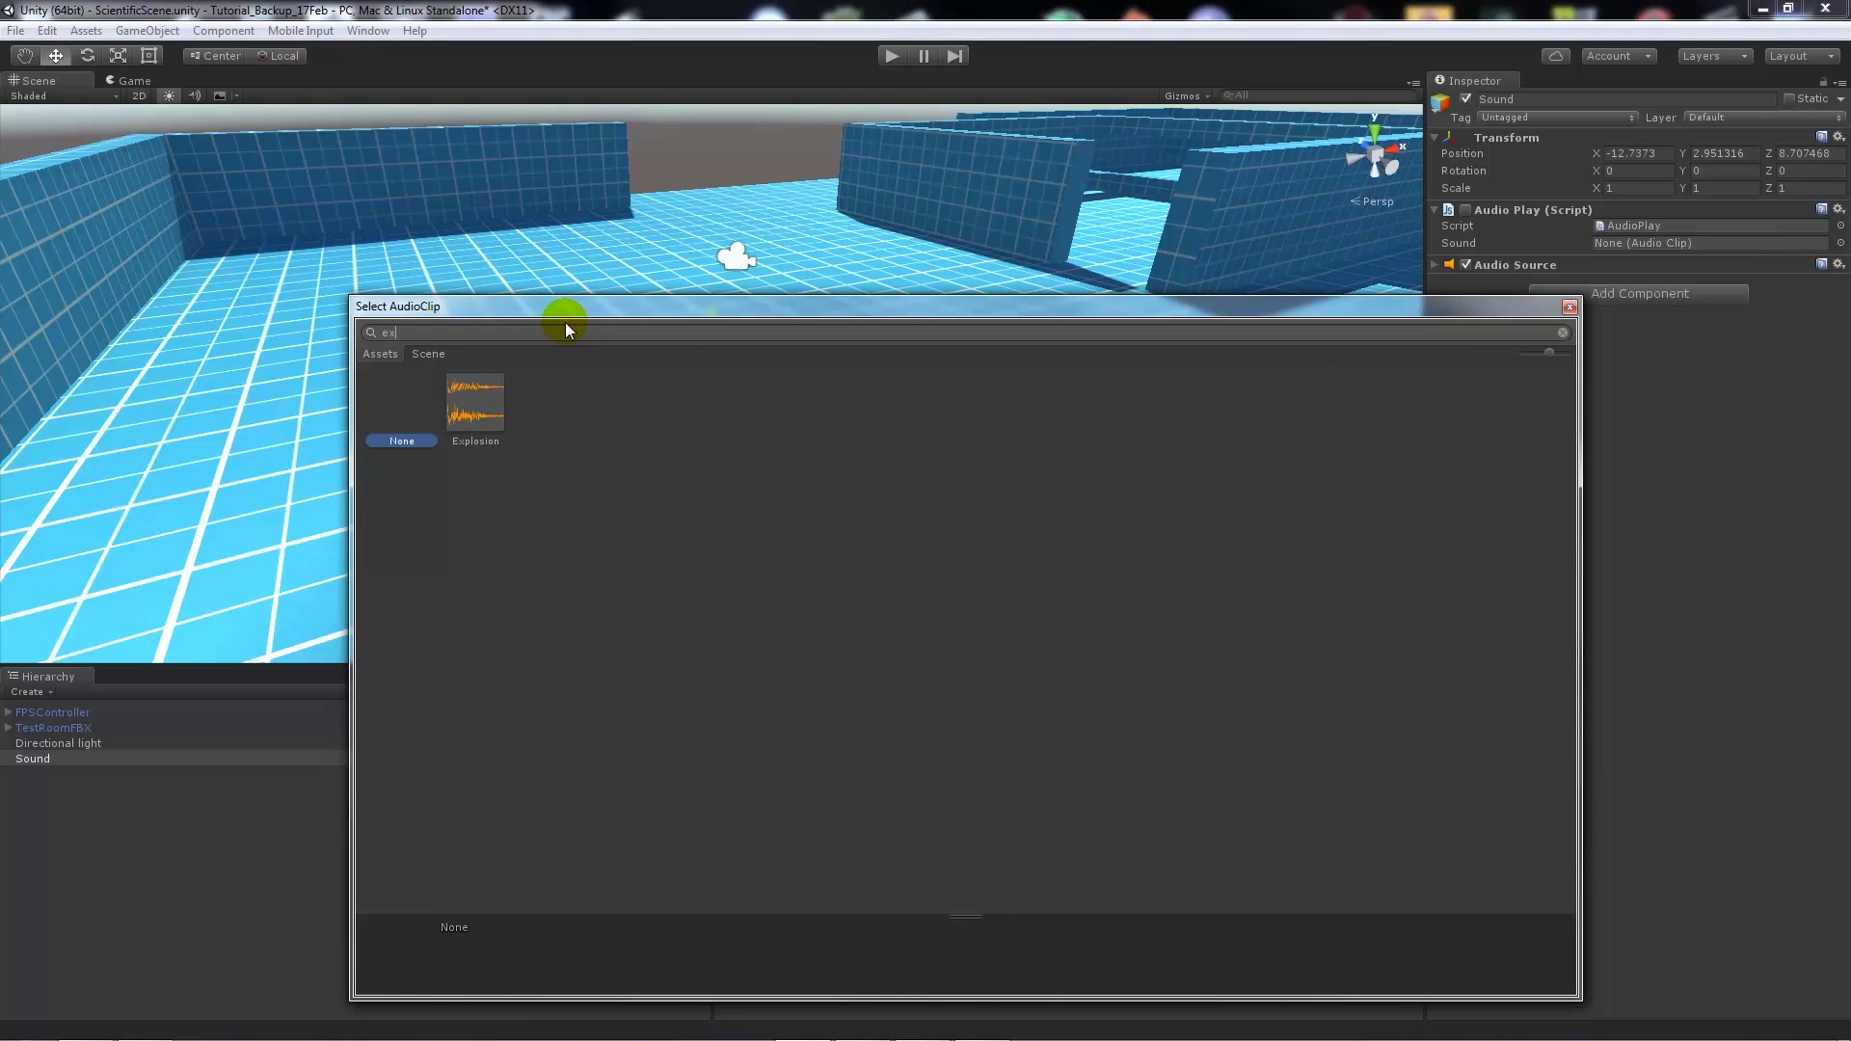
{"action": "double_click", "coordinate": [483, 415]}
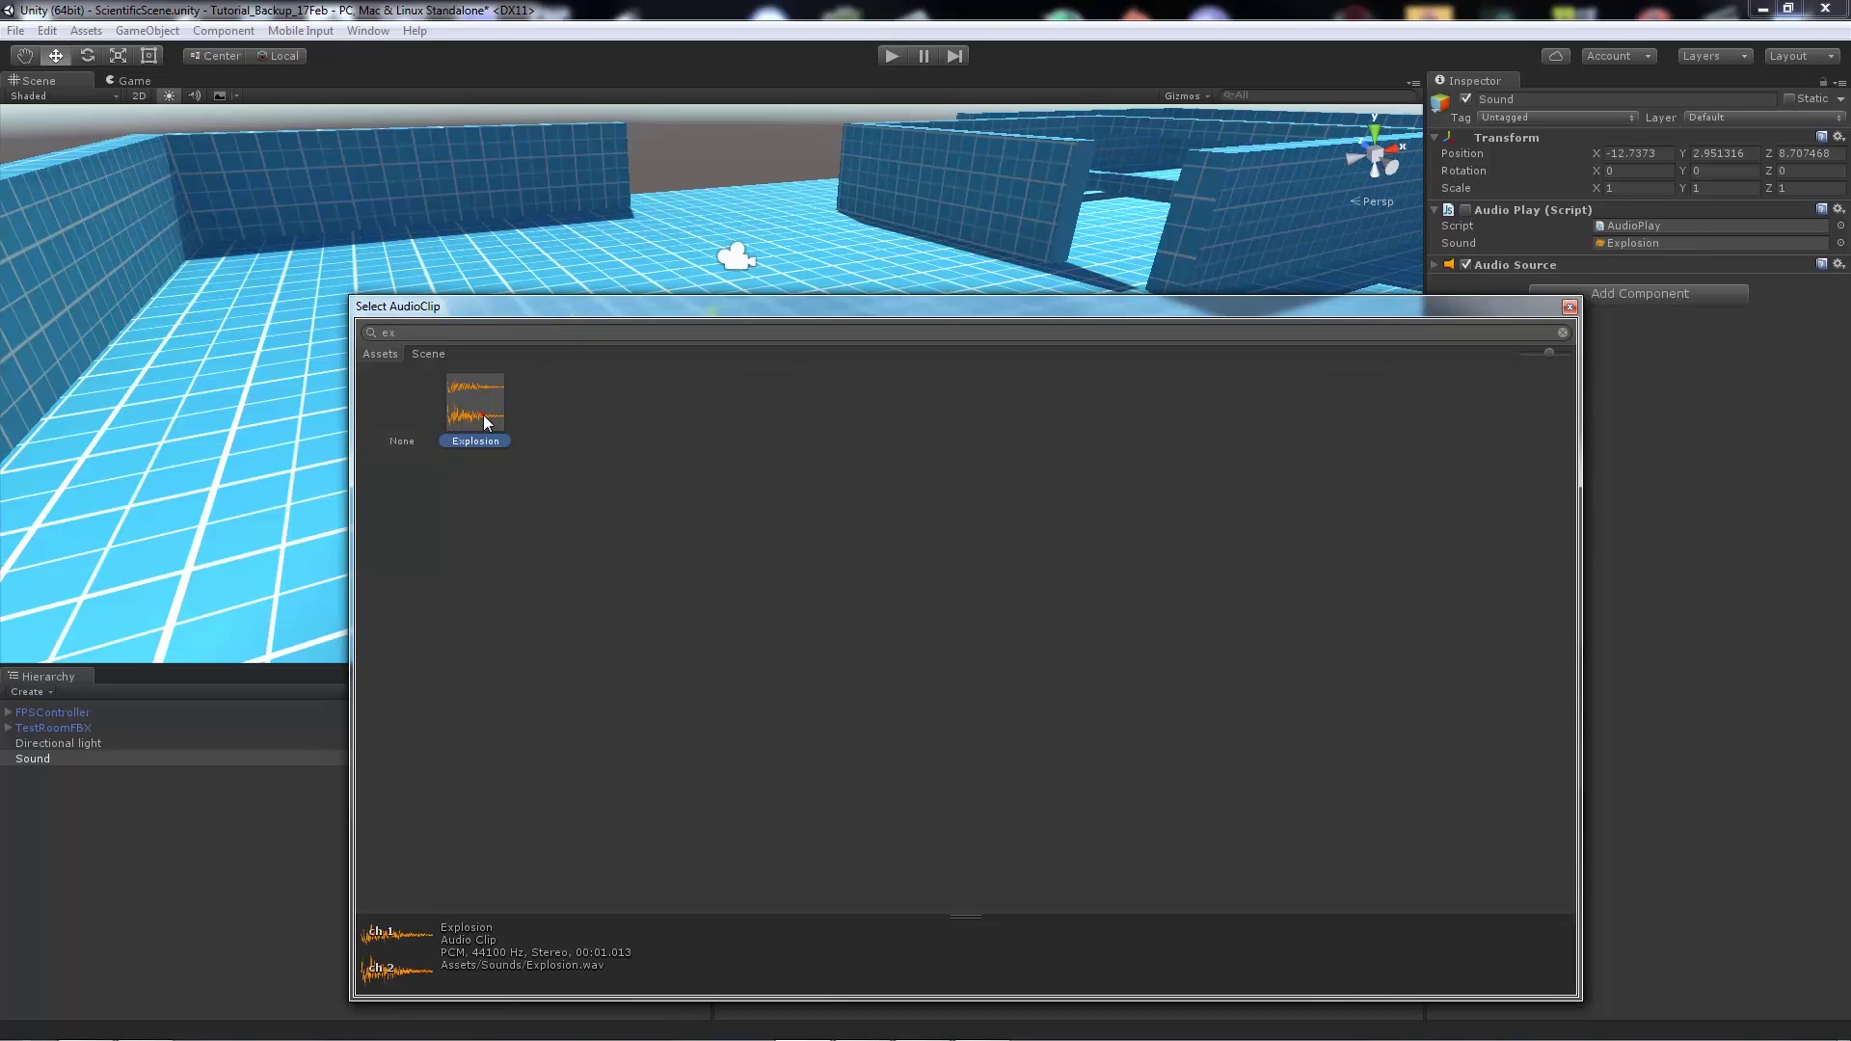
Step: Re-enable the Audio Play script, raise volume to 0.439, and play-test the scene twice
{"action": "left_click", "coordinate": [1466, 210]}
{"action": "left_click", "coordinate": [1464, 269]}
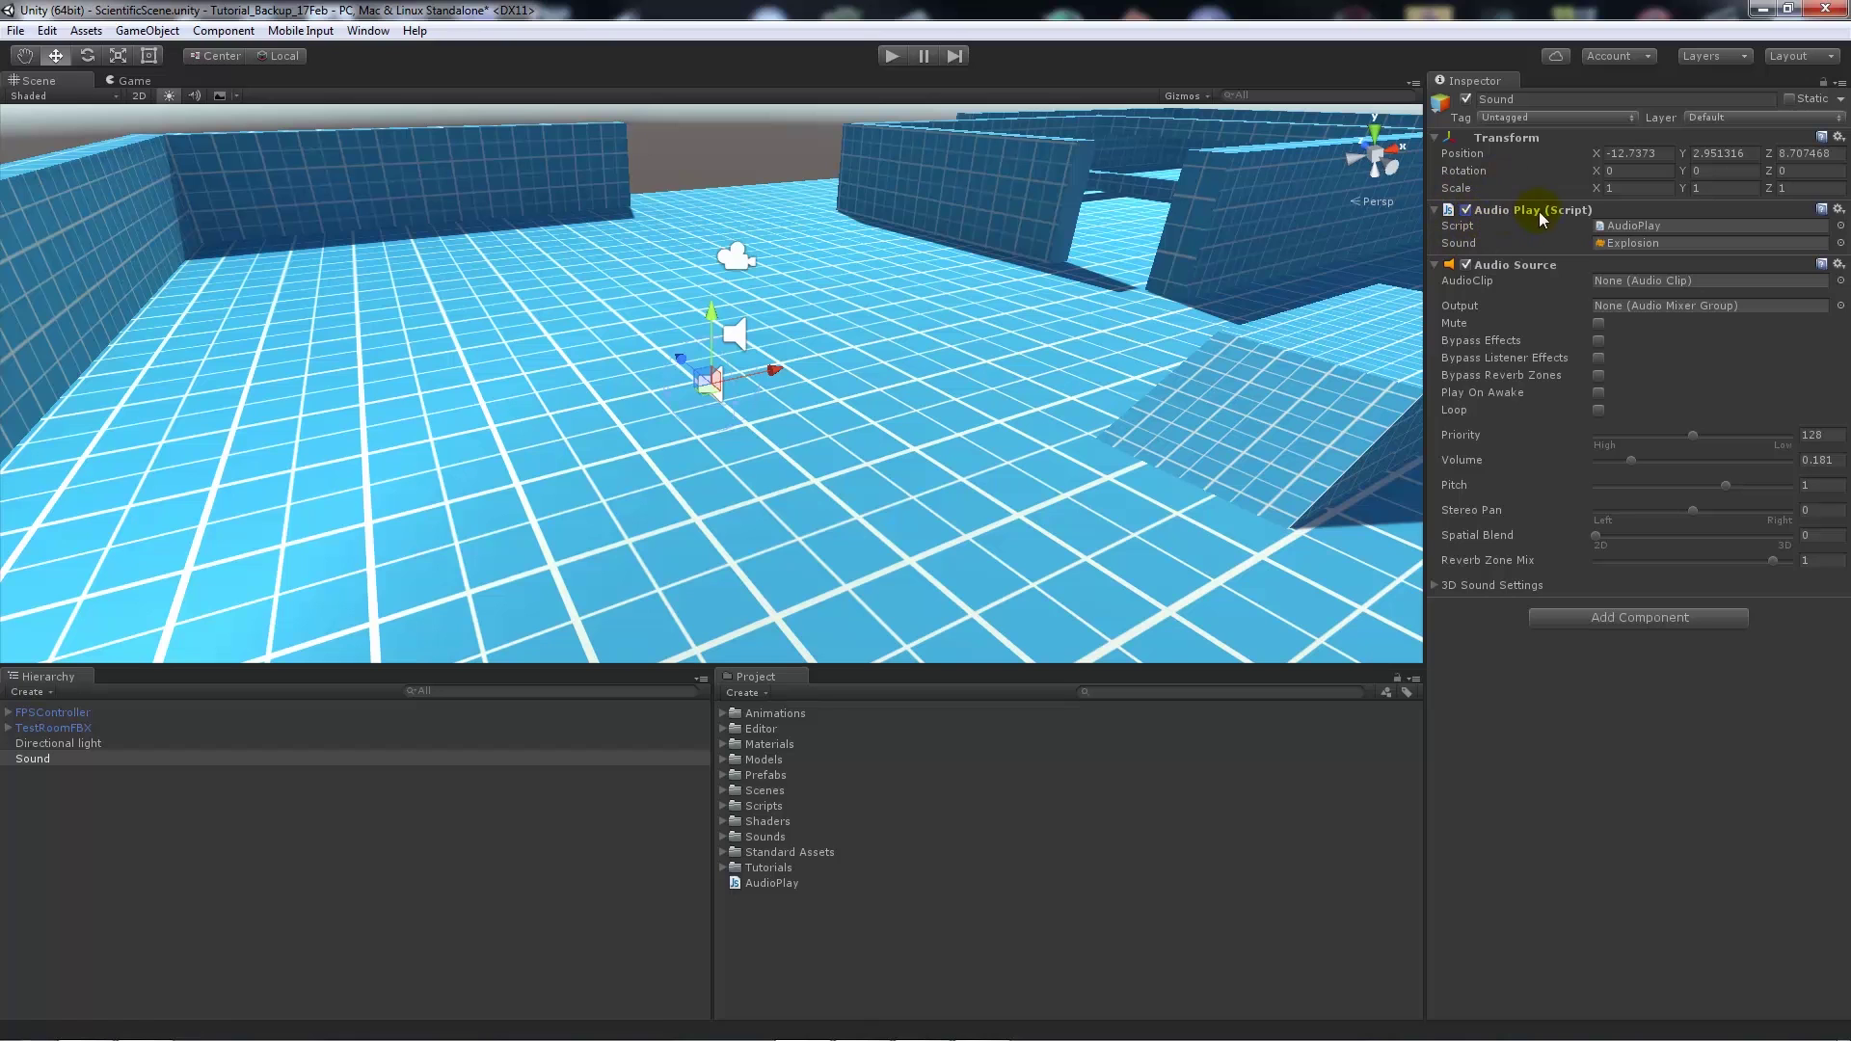
{"action": "left_click", "coordinate": [893, 55]}
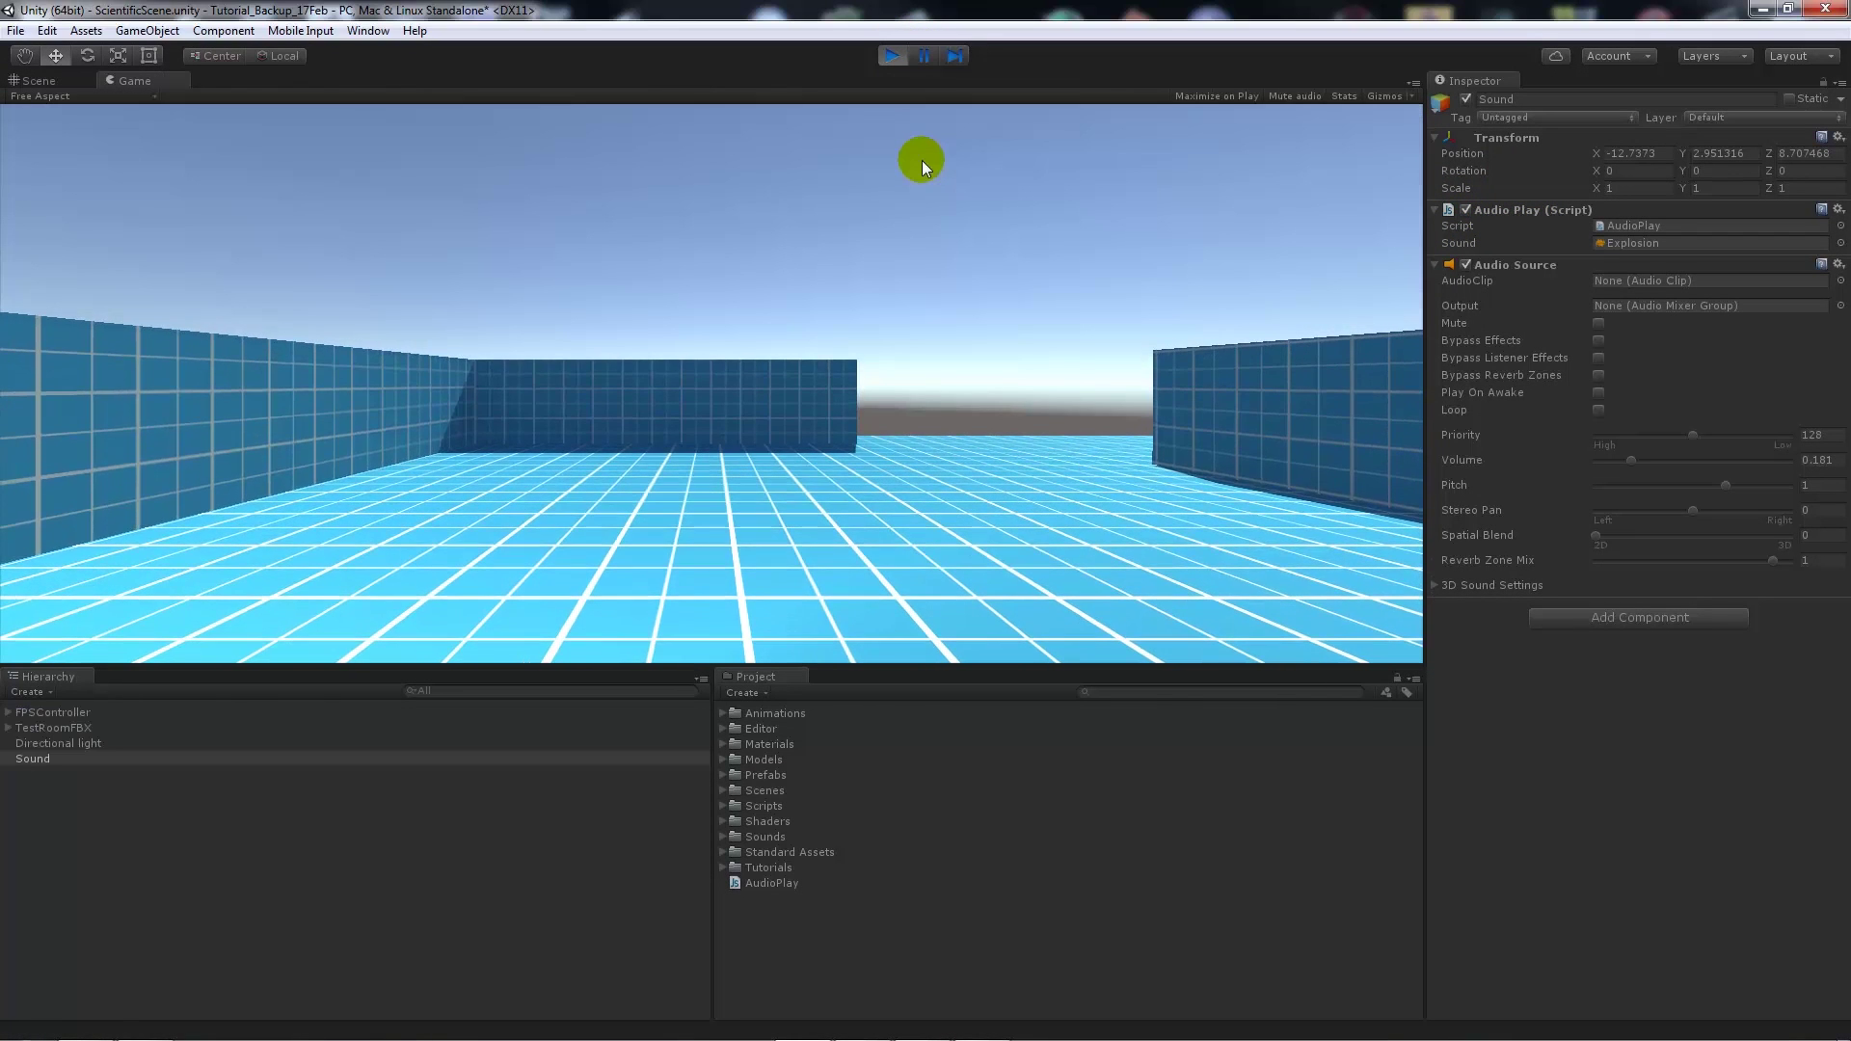
{"action": "left_click", "coordinate": [885, 56]}
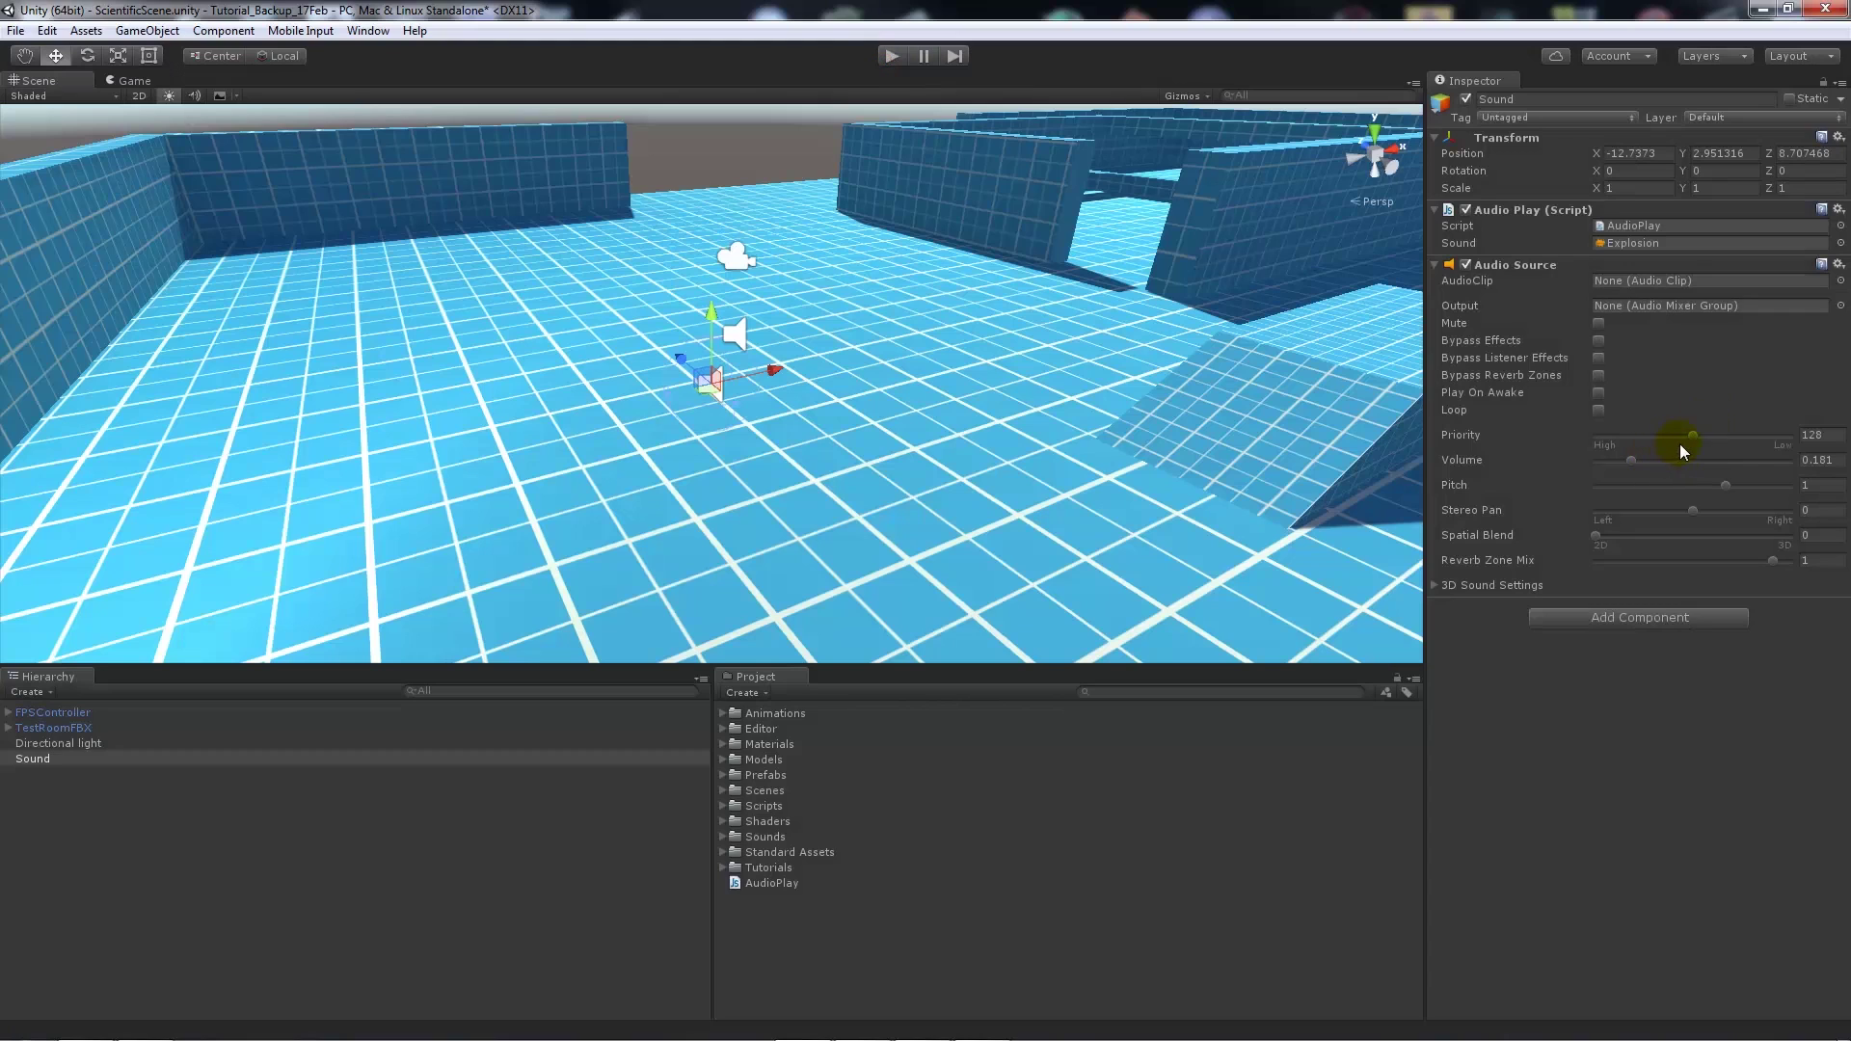
{"action": "mouse_move", "coordinate": [1672, 460]}
{"action": "left_mouse_down"}
{"action": "mouse_move", "coordinate": [1651, 460]}
{"action": "mouse_move", "coordinate": [1682, 462]}
{"action": "left_mouse_up"}
{"action": "left_click", "coordinate": [902, 61]}
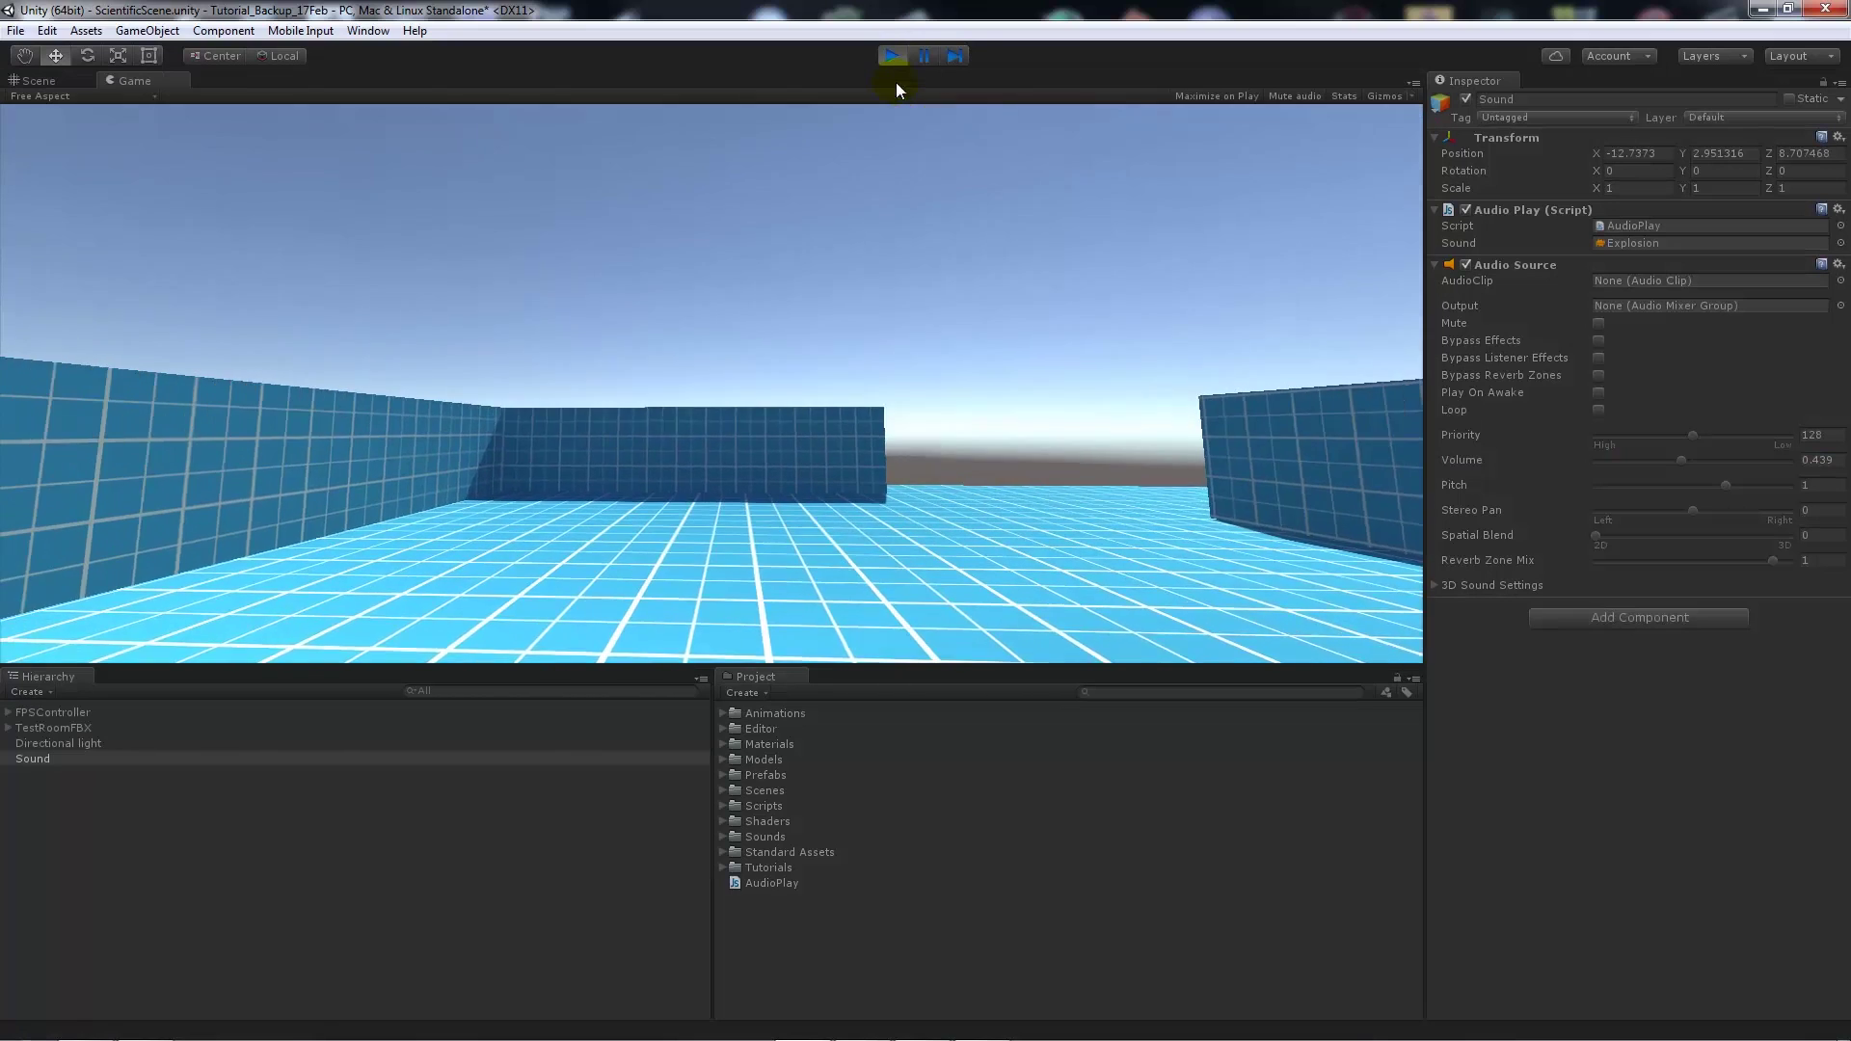
{"action": "left_click", "coordinate": [892, 56]}
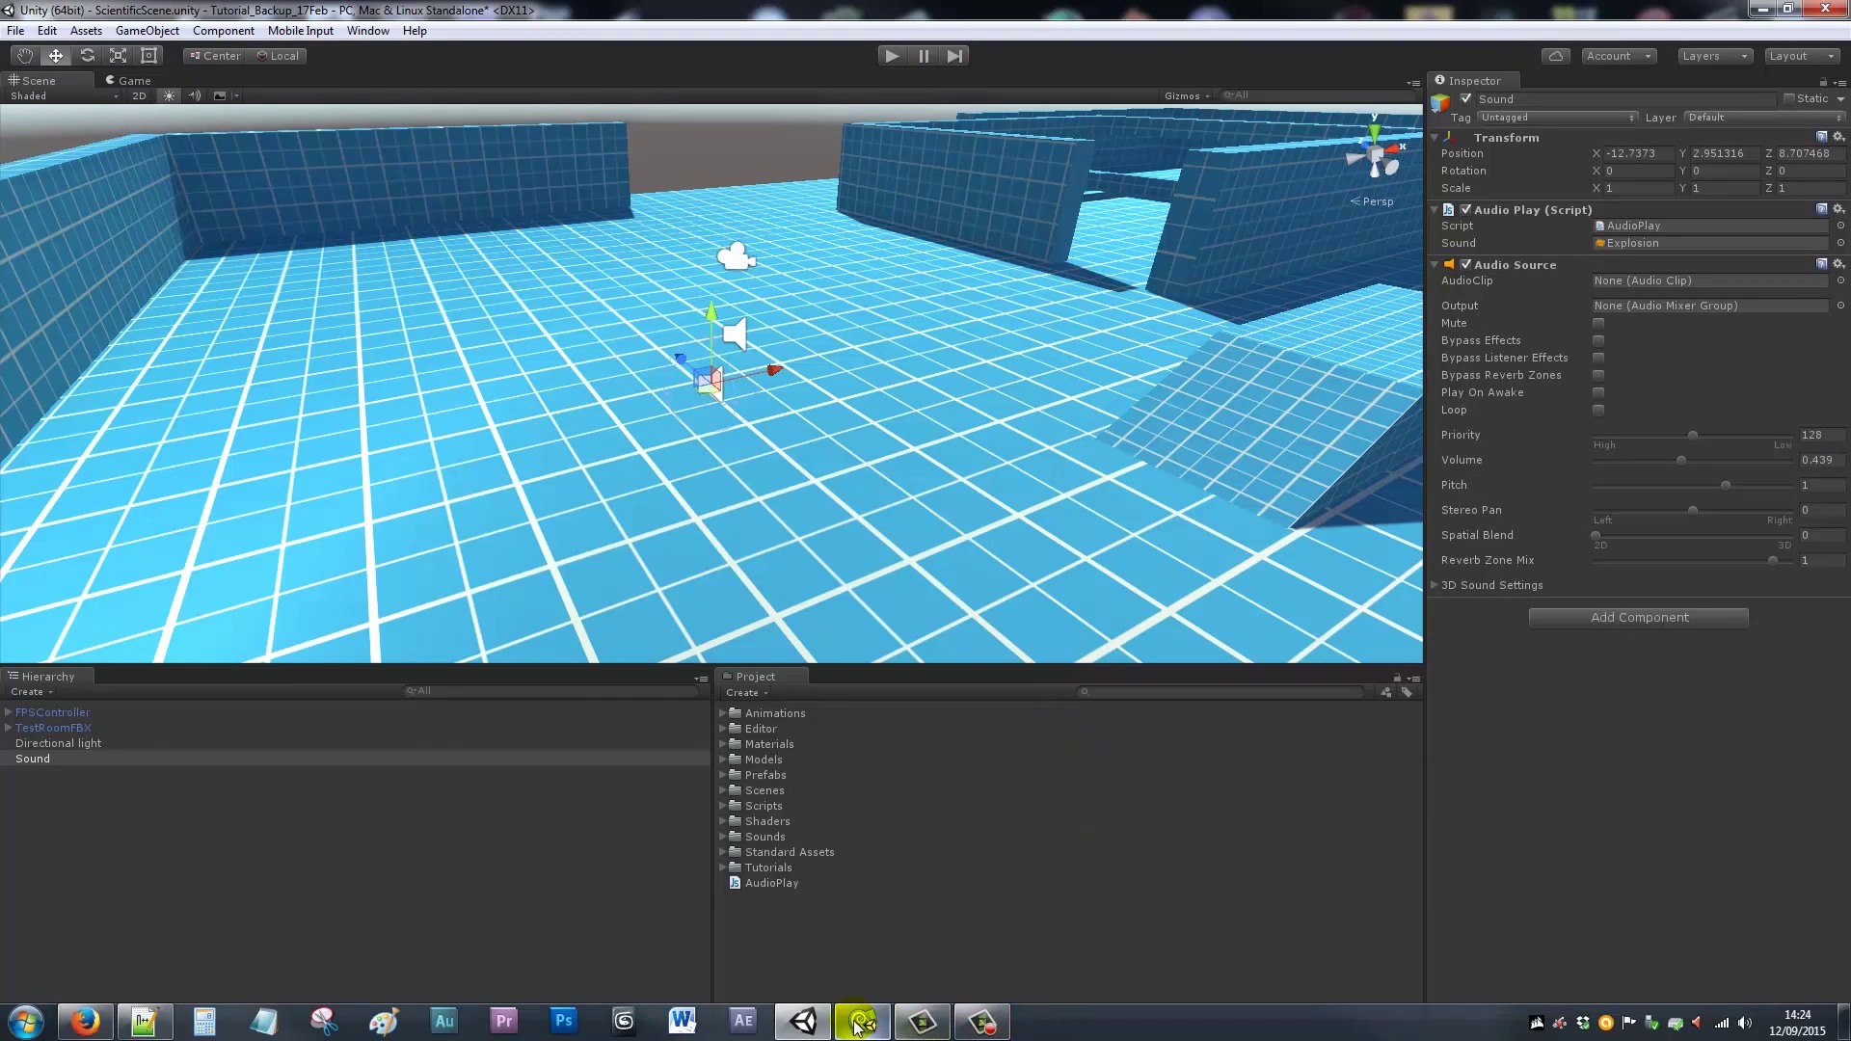
Step: Comment out the PlayOneShot line in Start and add function OnTriggerEnter(Col : Collider)
{"action": "left_click", "coordinate": [862, 1024]}
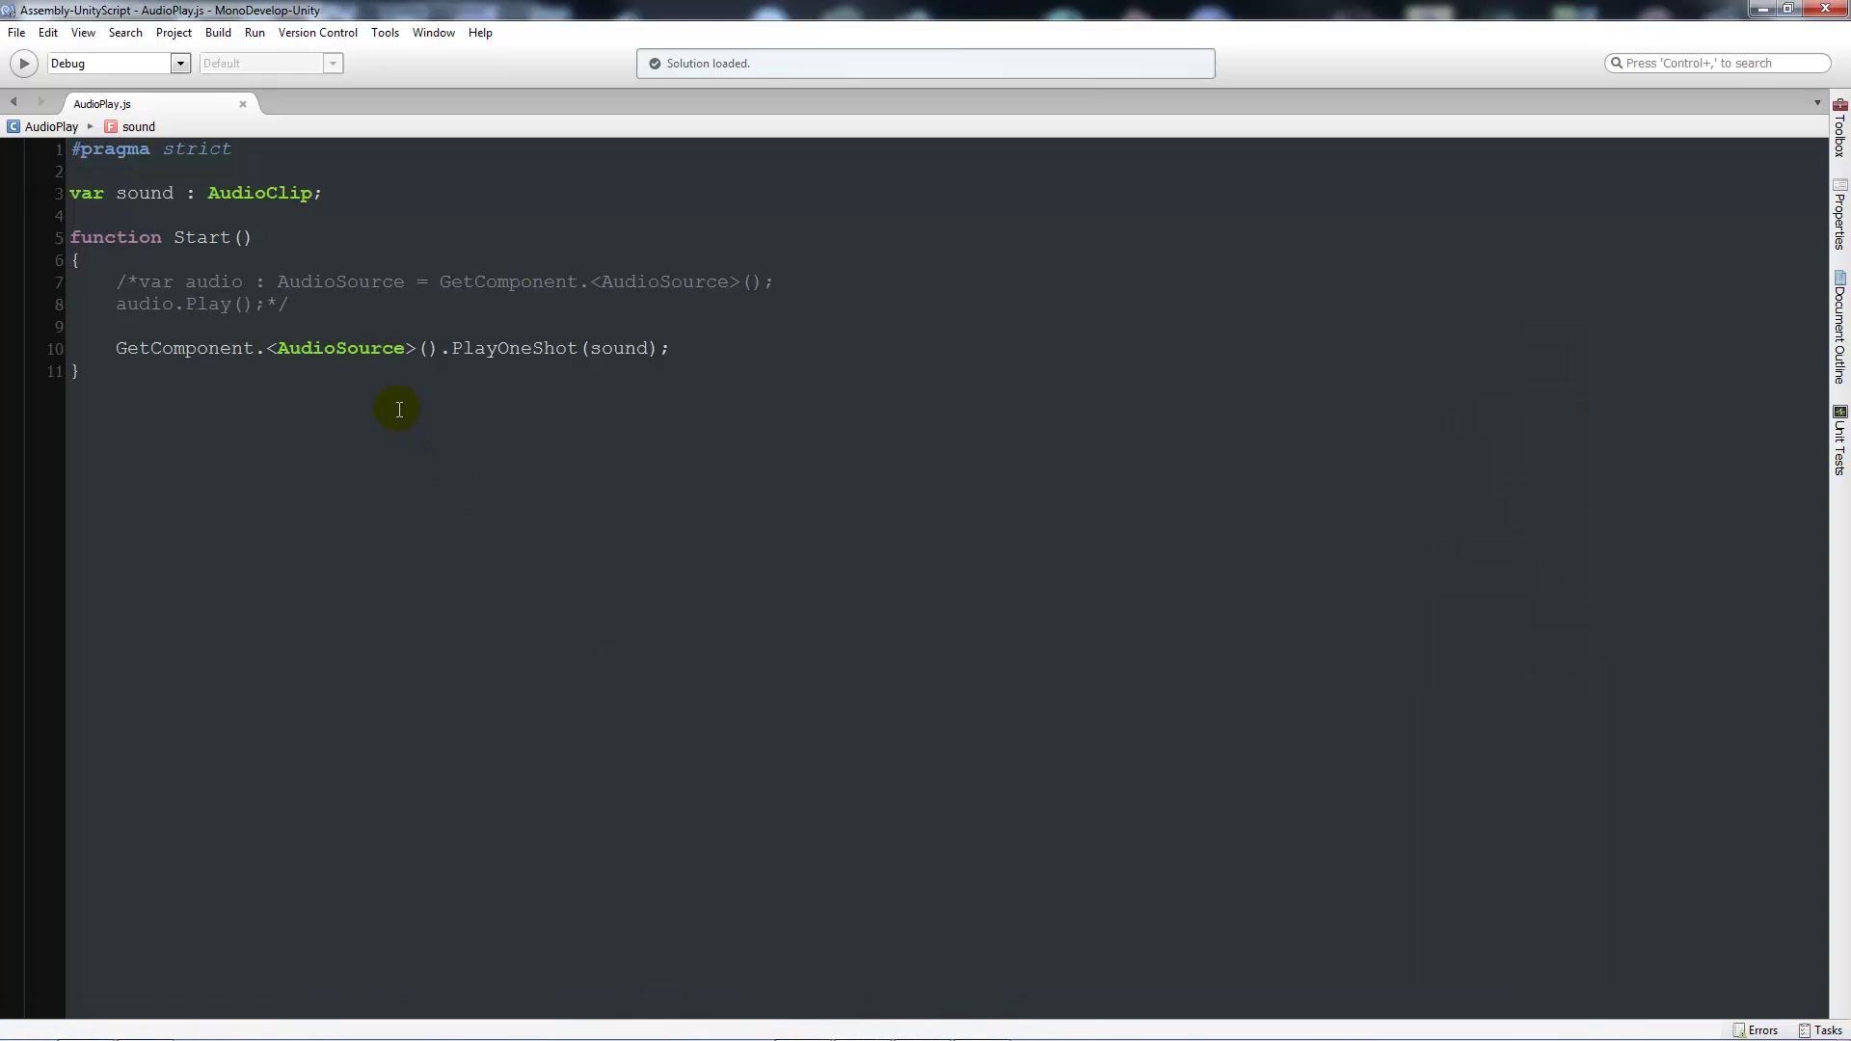
{"action": "left_click", "coordinate": [160, 355]}
{"action": "key", "text": "Home"}
{"action": "type", "text": "//"}
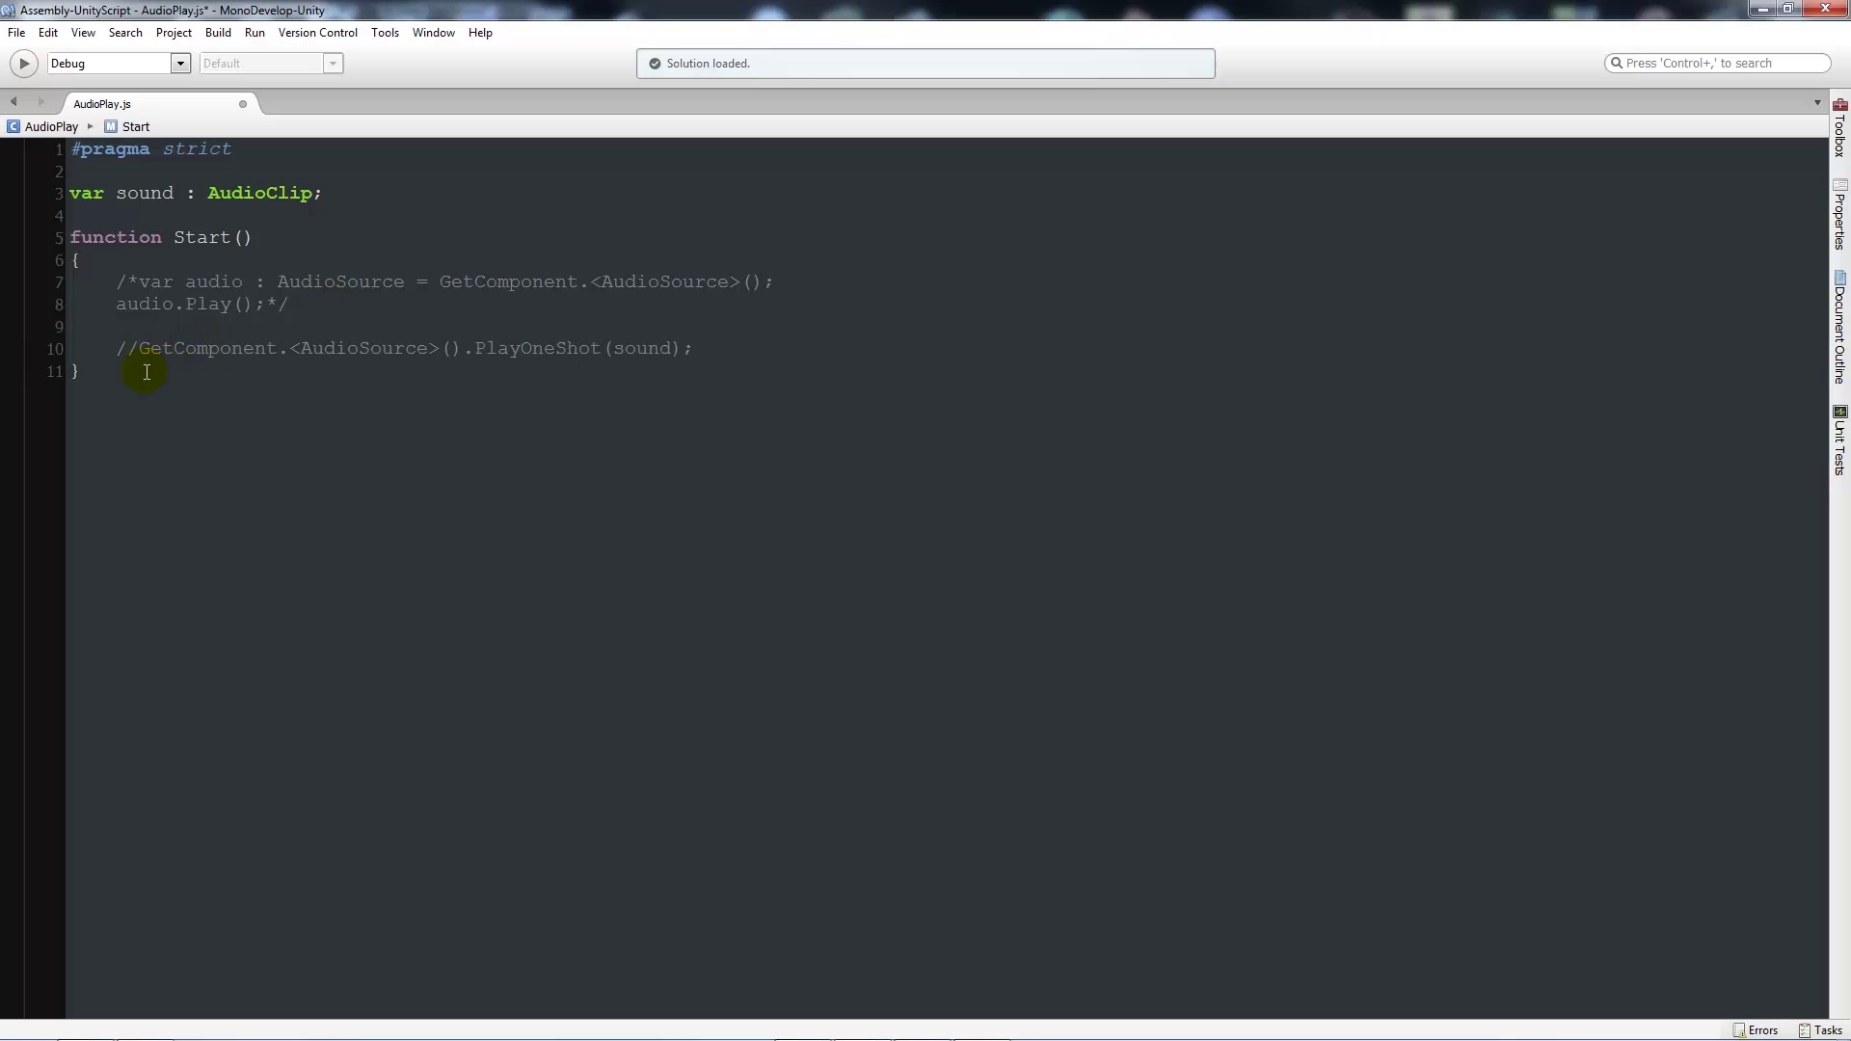
{"action": "key", "text": "Return"}
{"action": "key", "text": "Return"}
{"action": "type", "text": "function OnTr"}
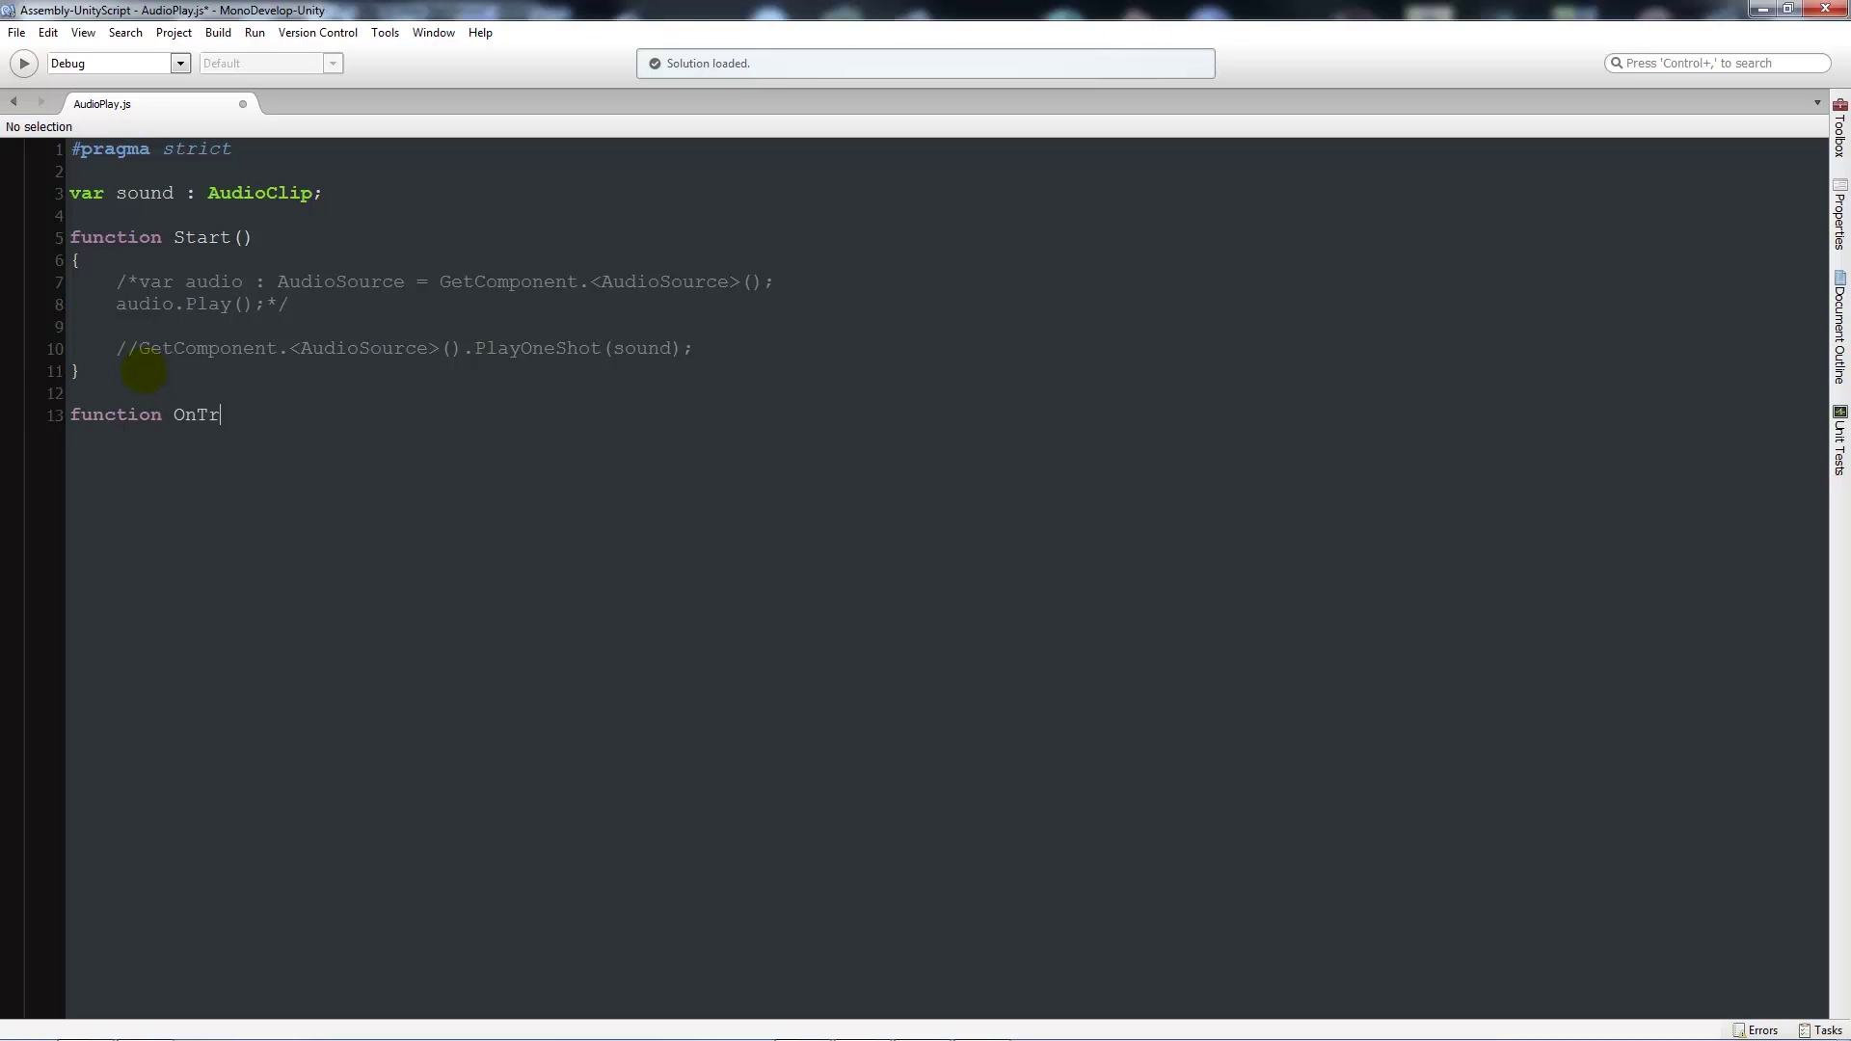
{"action": "type", "text": "iggerEnter(Col : Collider)"}
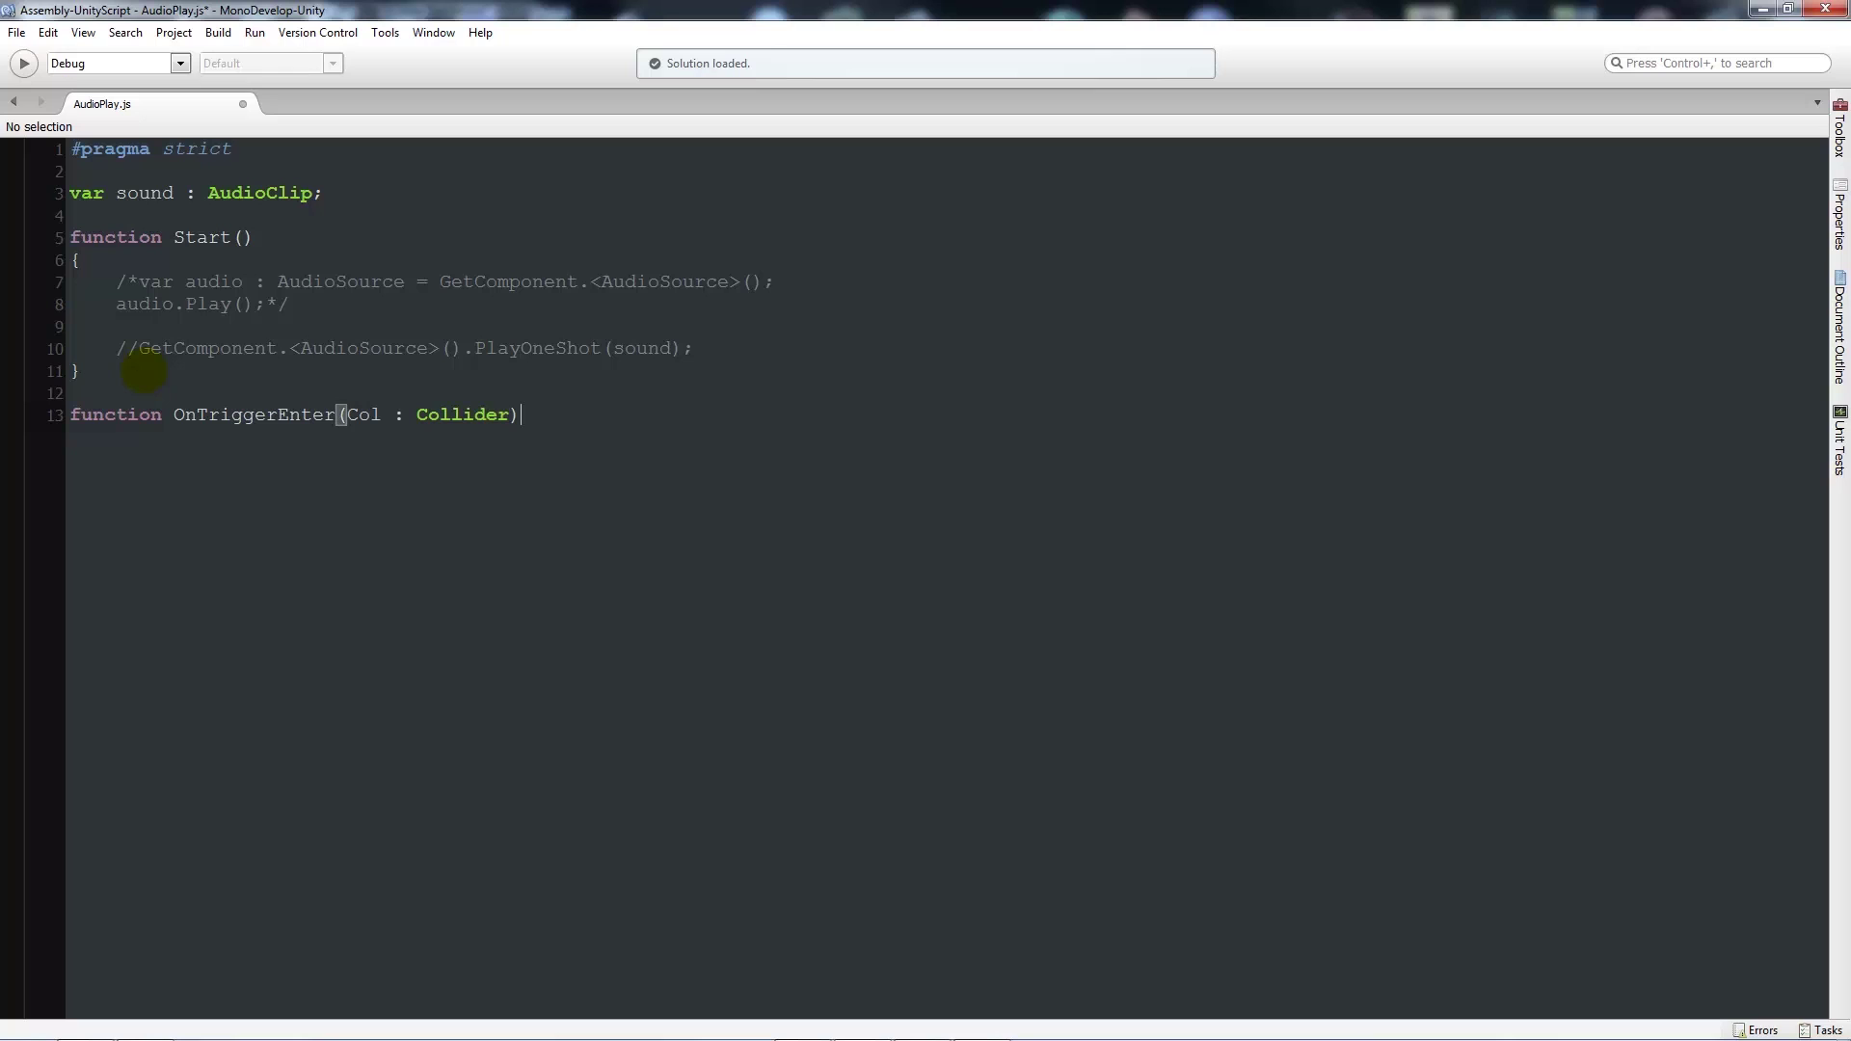
{"action": "key", "text": "Return"}
{"action": "type", "text": "{"}
{"action": "key", "text": "Return"}
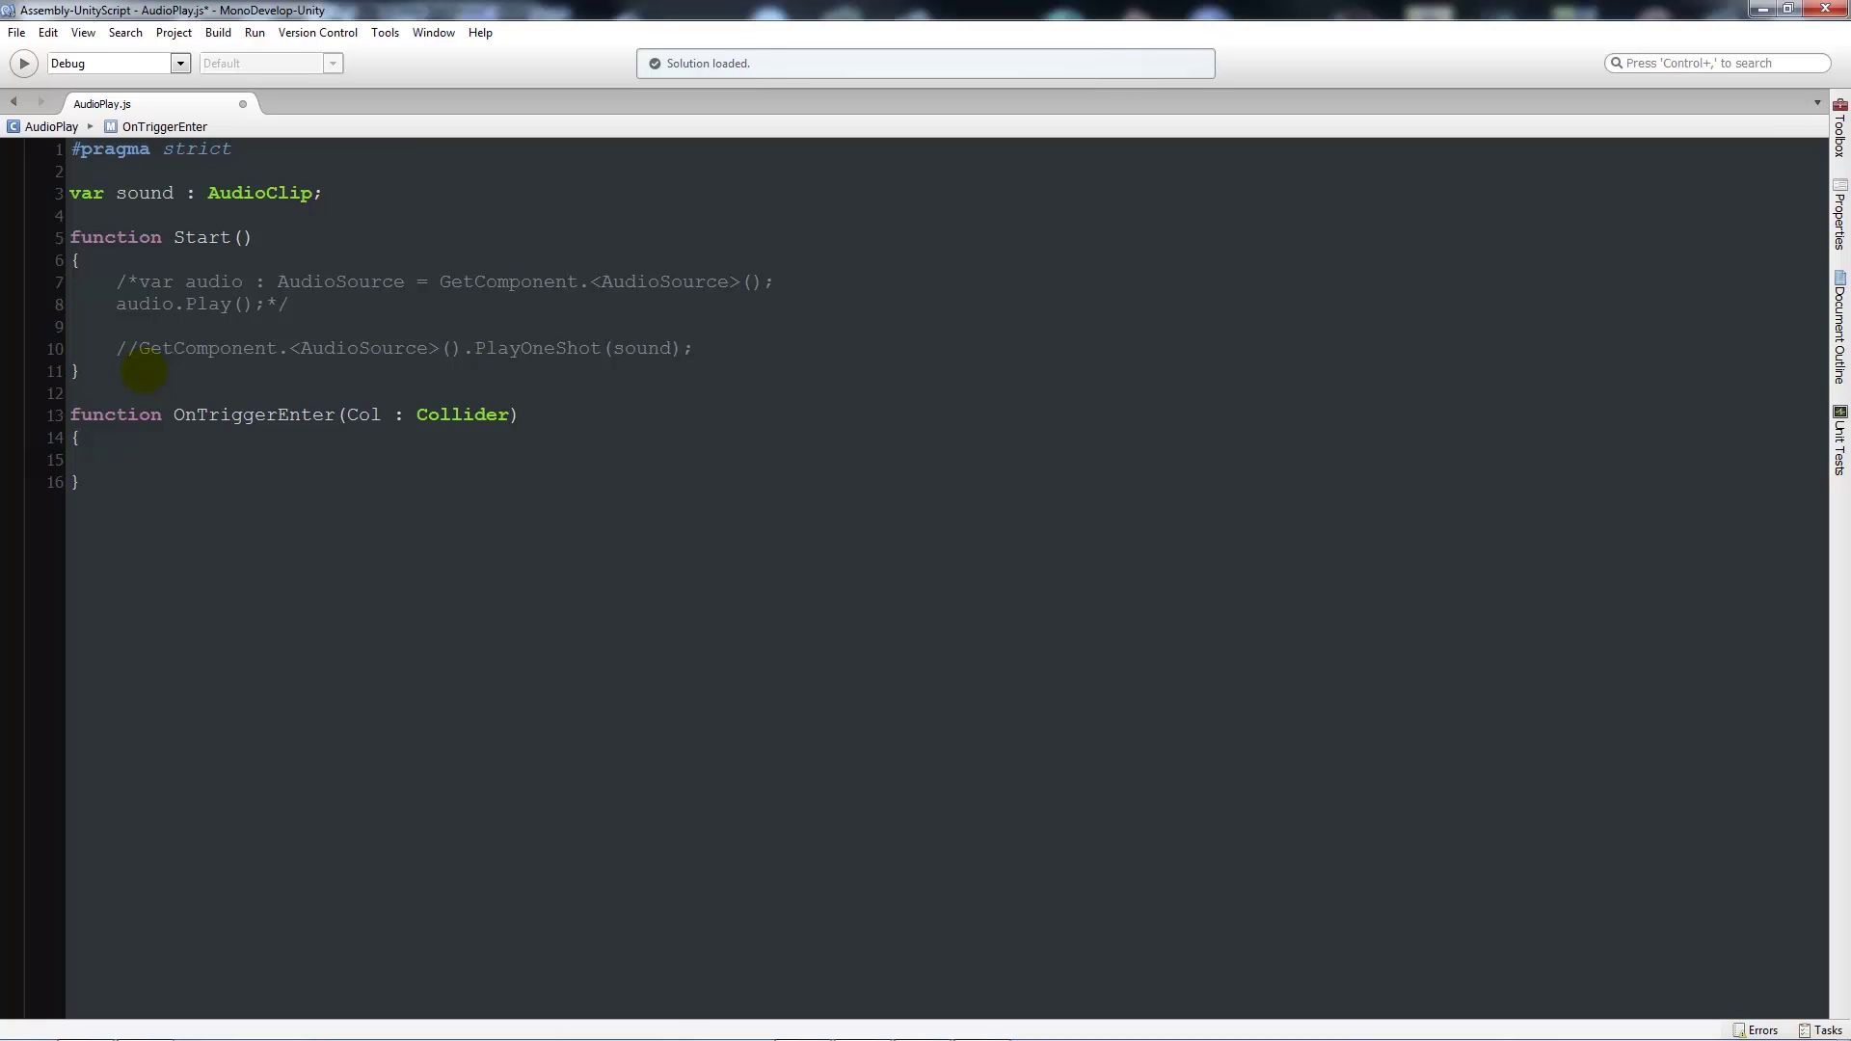
Step: Inside it, wrap the copied PlayOneShot(sound) call in if(Col.CompareTag("Player")) and save
{"action": "type", "text": "if(Col"}
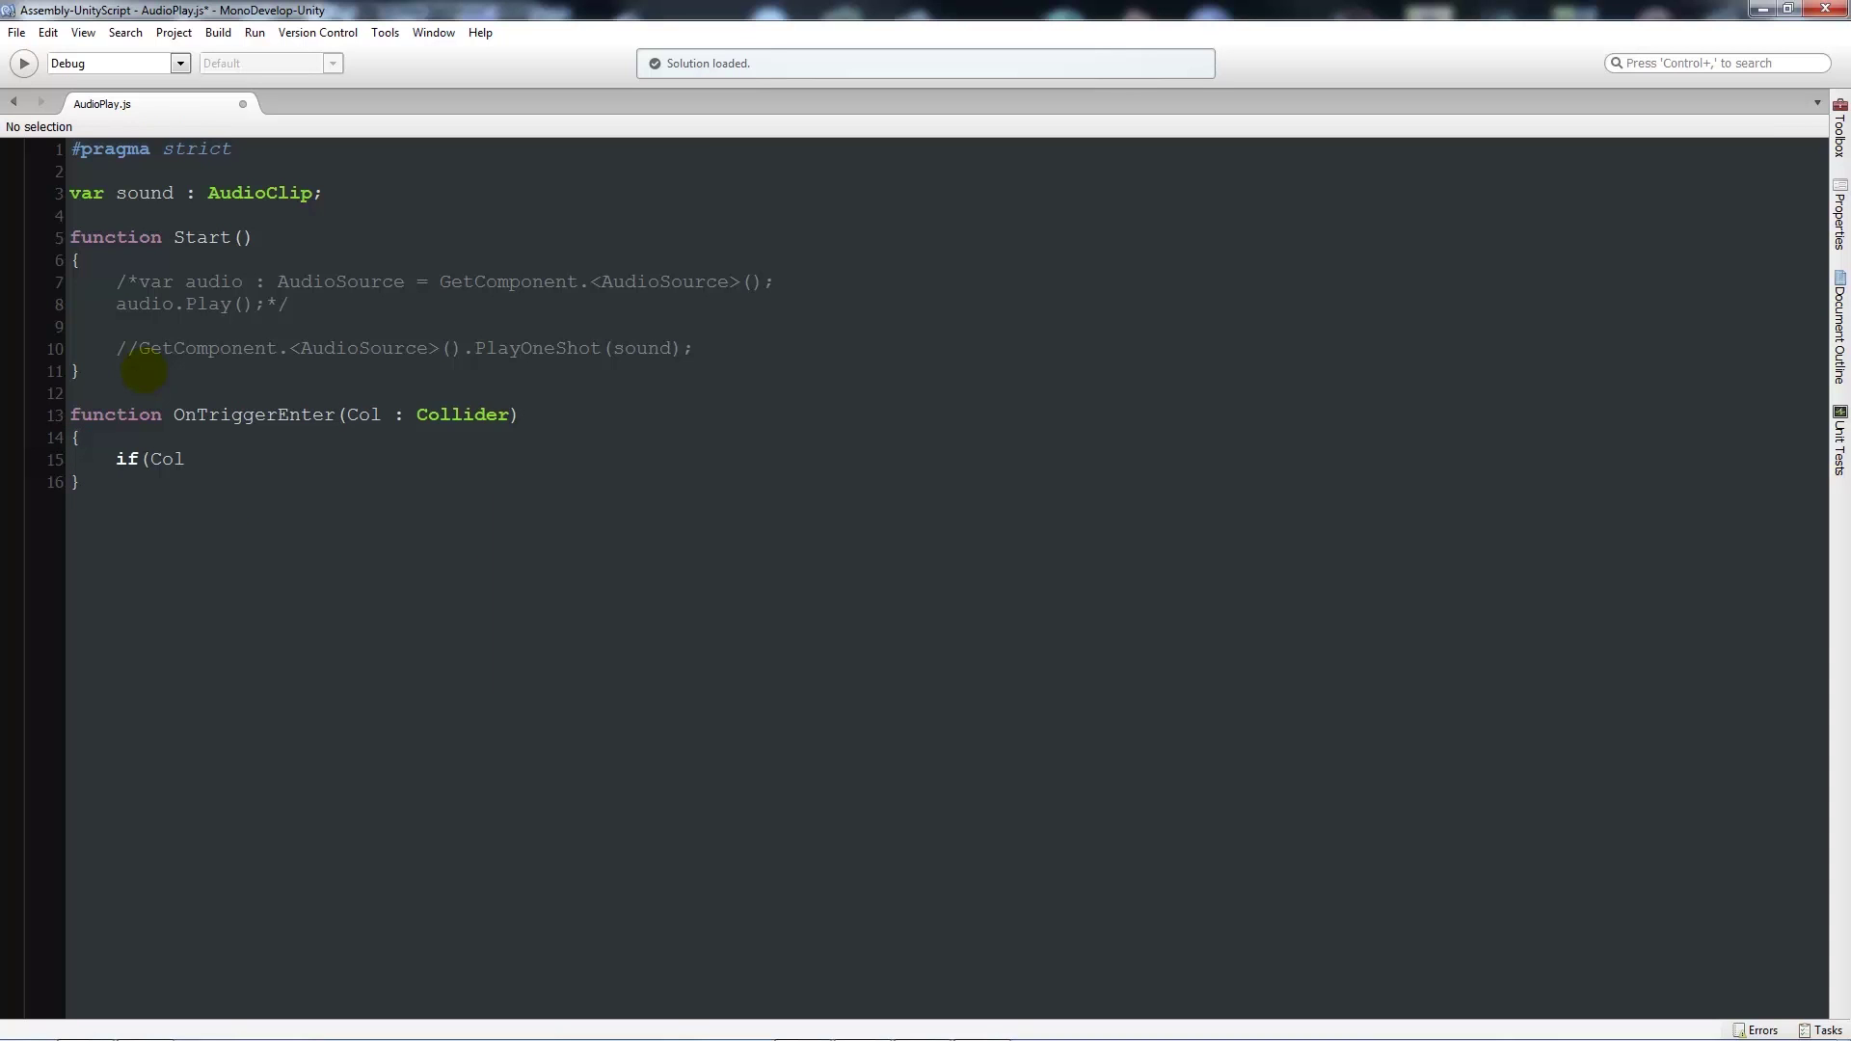
{"action": "type", "text": ".compare"}
{"action": "key", "text": "Return"}
{"action": "type", "text": "(\"Player\")"}
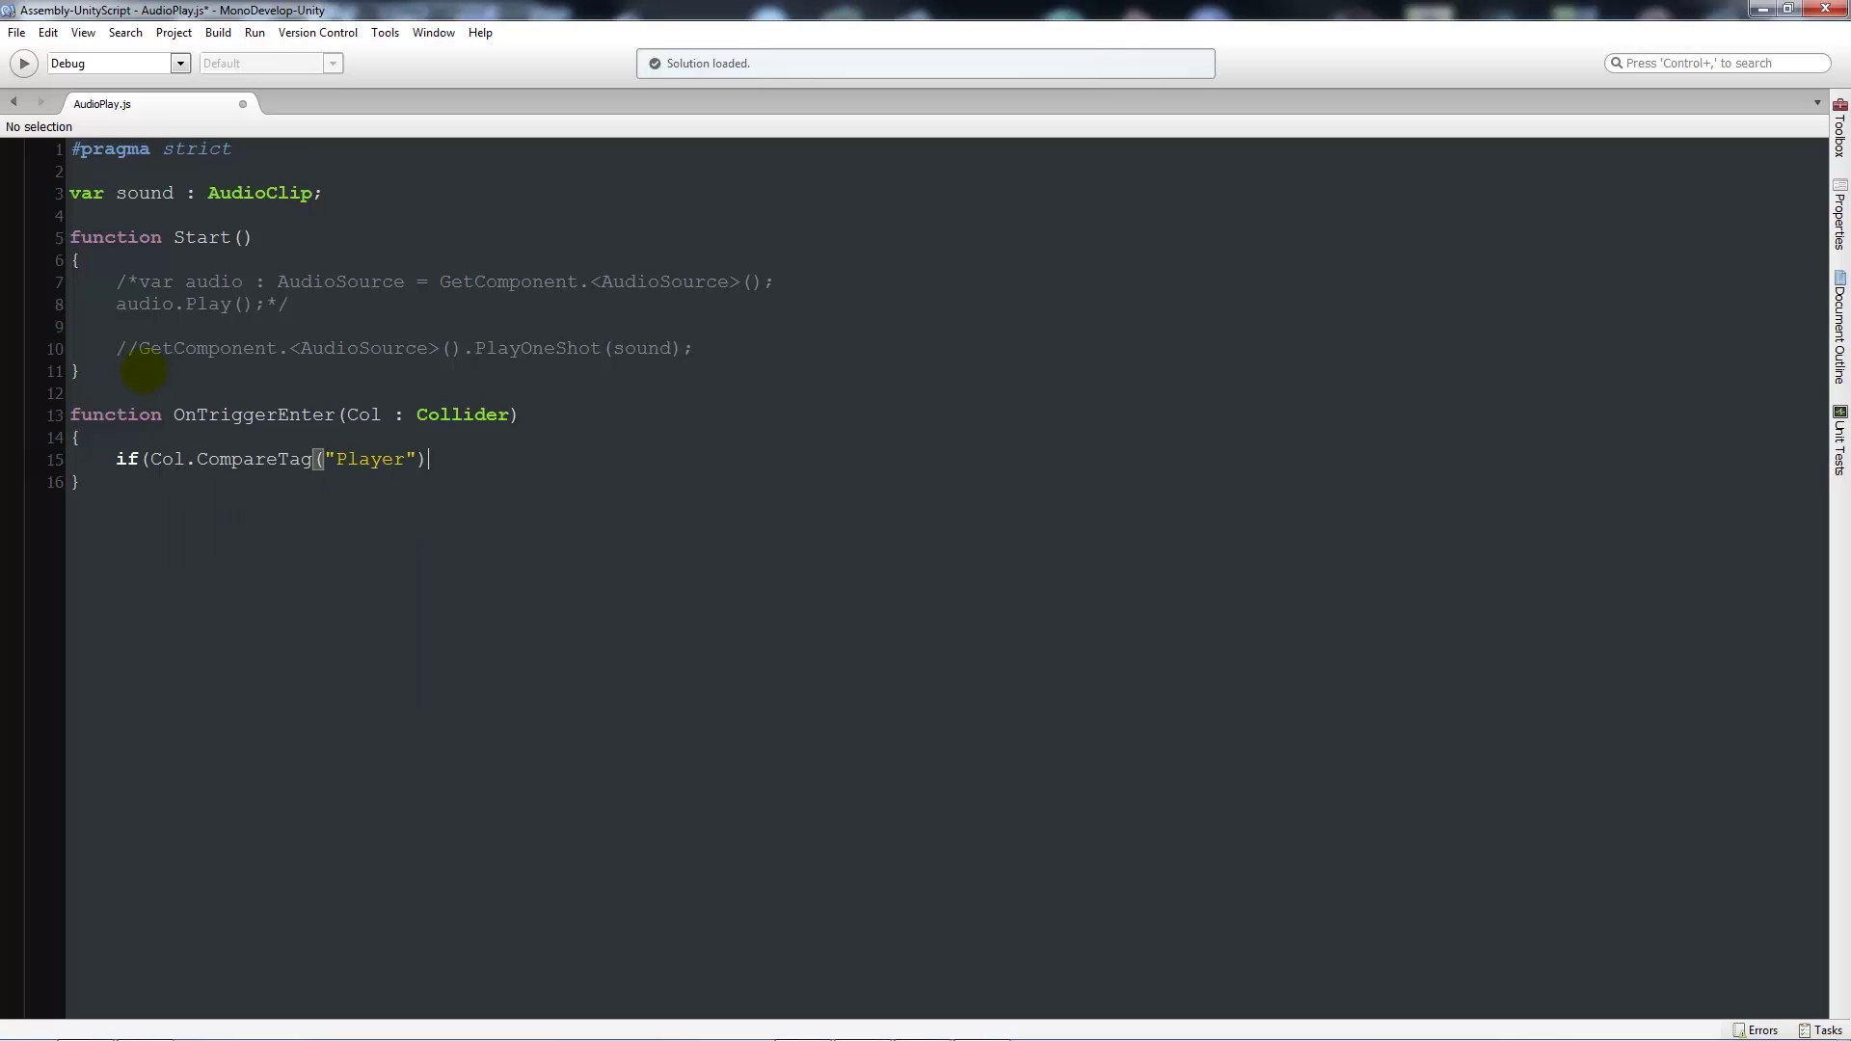
{"action": "type", "text": ")"}
{"action": "key", "text": "Return"}
{"action": "type", "text": "{"}
{"action": "key", "text": "Return"}
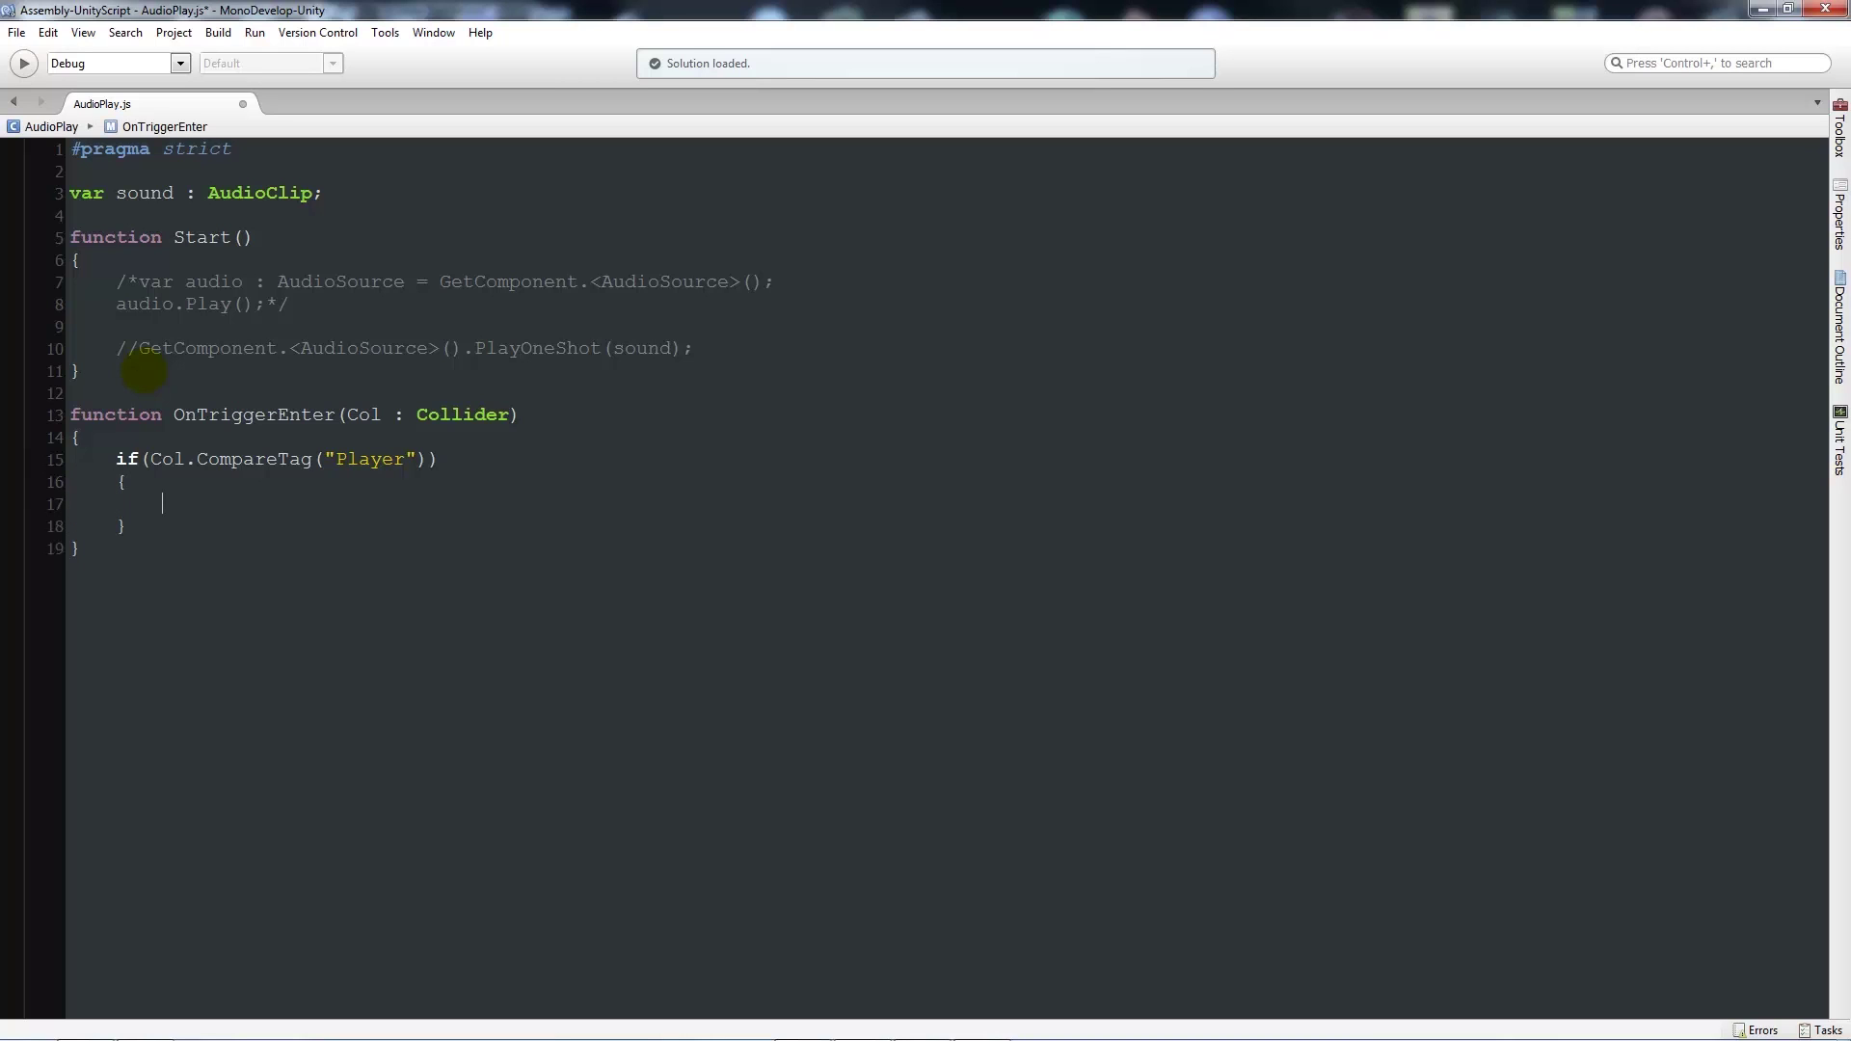
{"action": "left_click_drag", "start_coordinate": [139, 348], "coordinate": [725, 357]}
{"action": "key", "text": "ctrl+c"}
{"action": "left_click", "coordinate": [229, 503]}
{"action": "key", "text": "ctrl+v"}
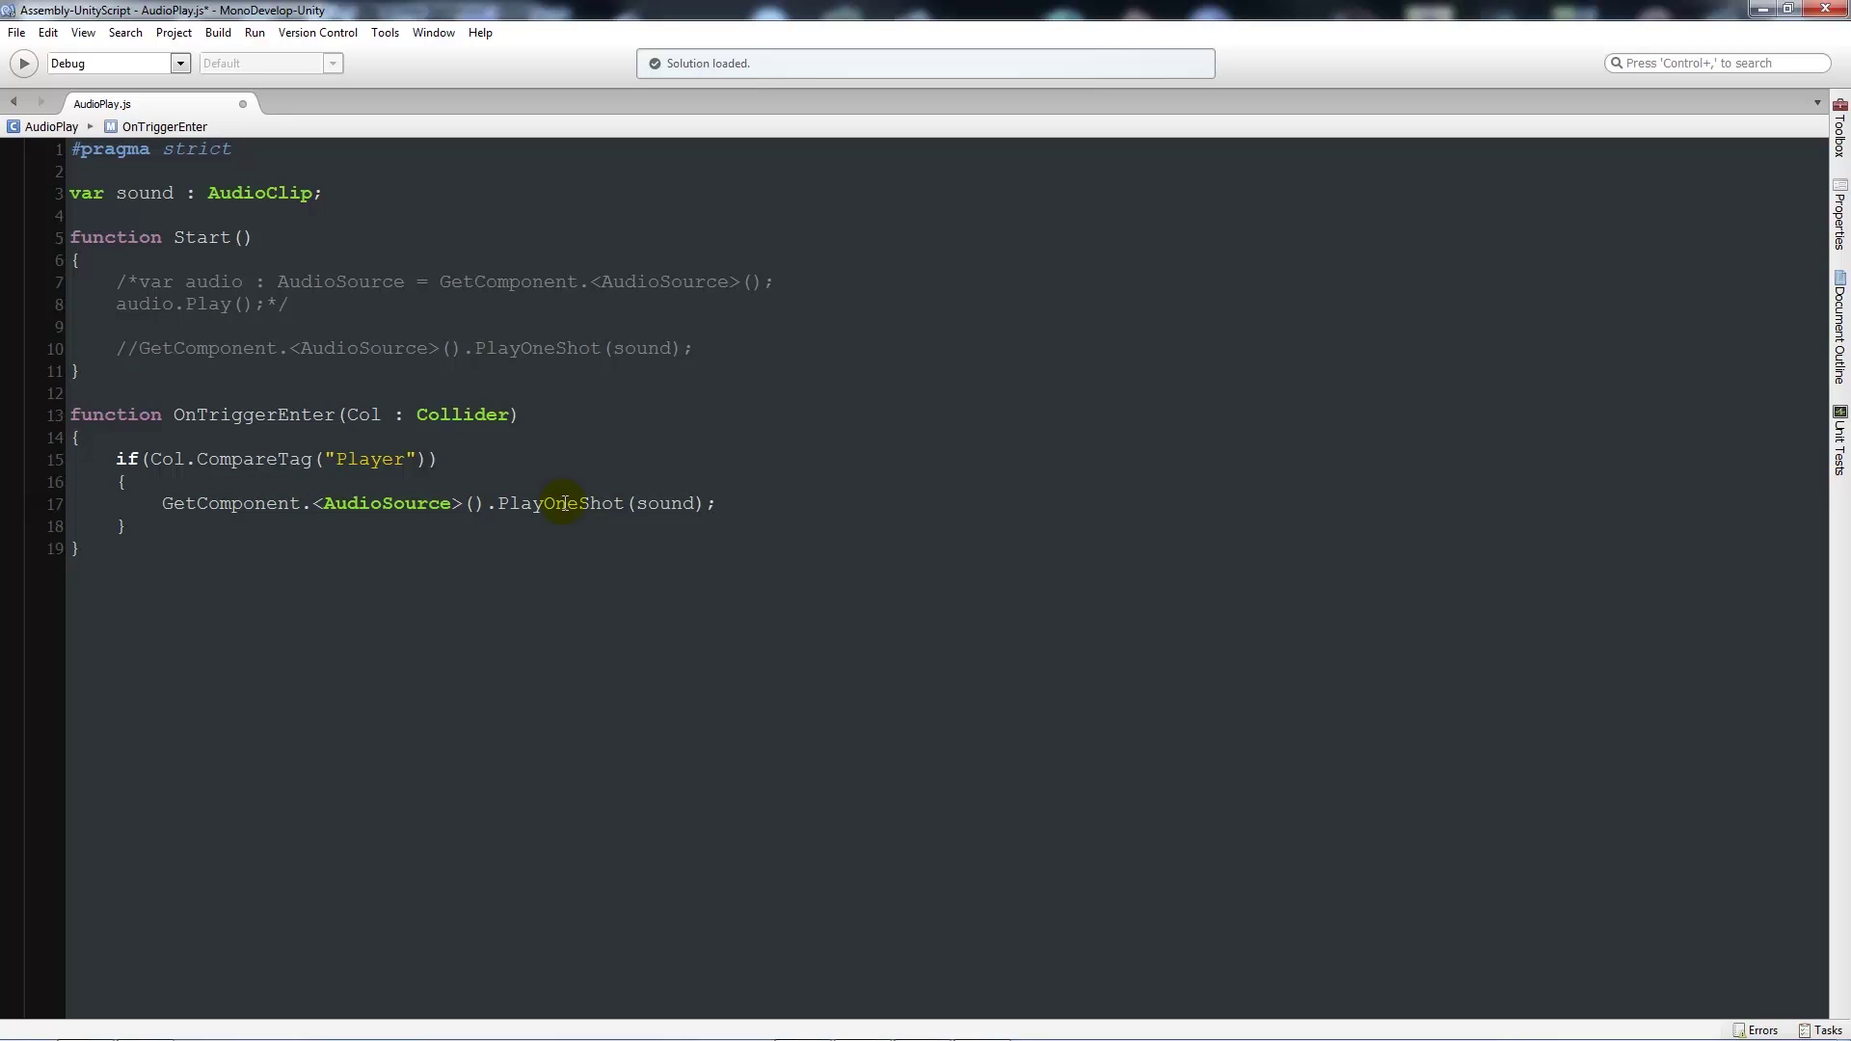
{"action": "key", "text": "ctrl+s"}
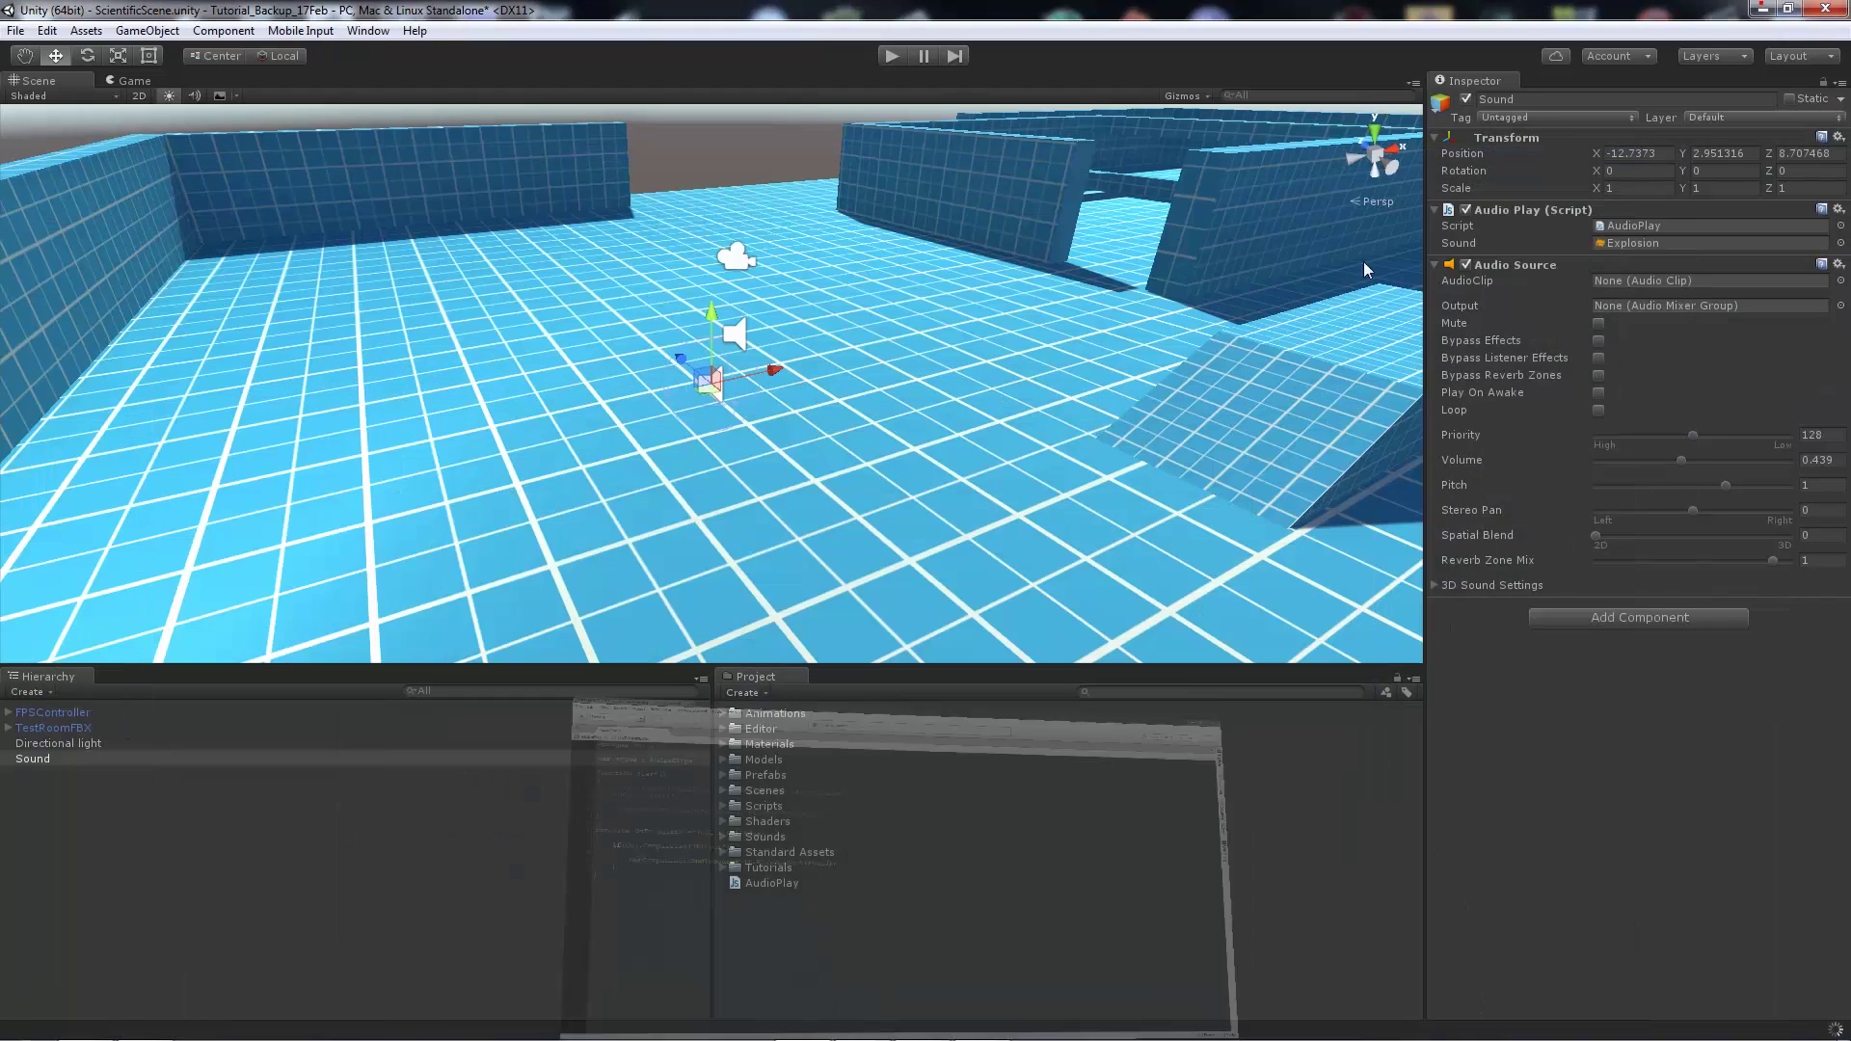
Step: Create a new 3D Cube and lower it toward the floor
{"action": "left_click", "coordinate": [1763, 8]}
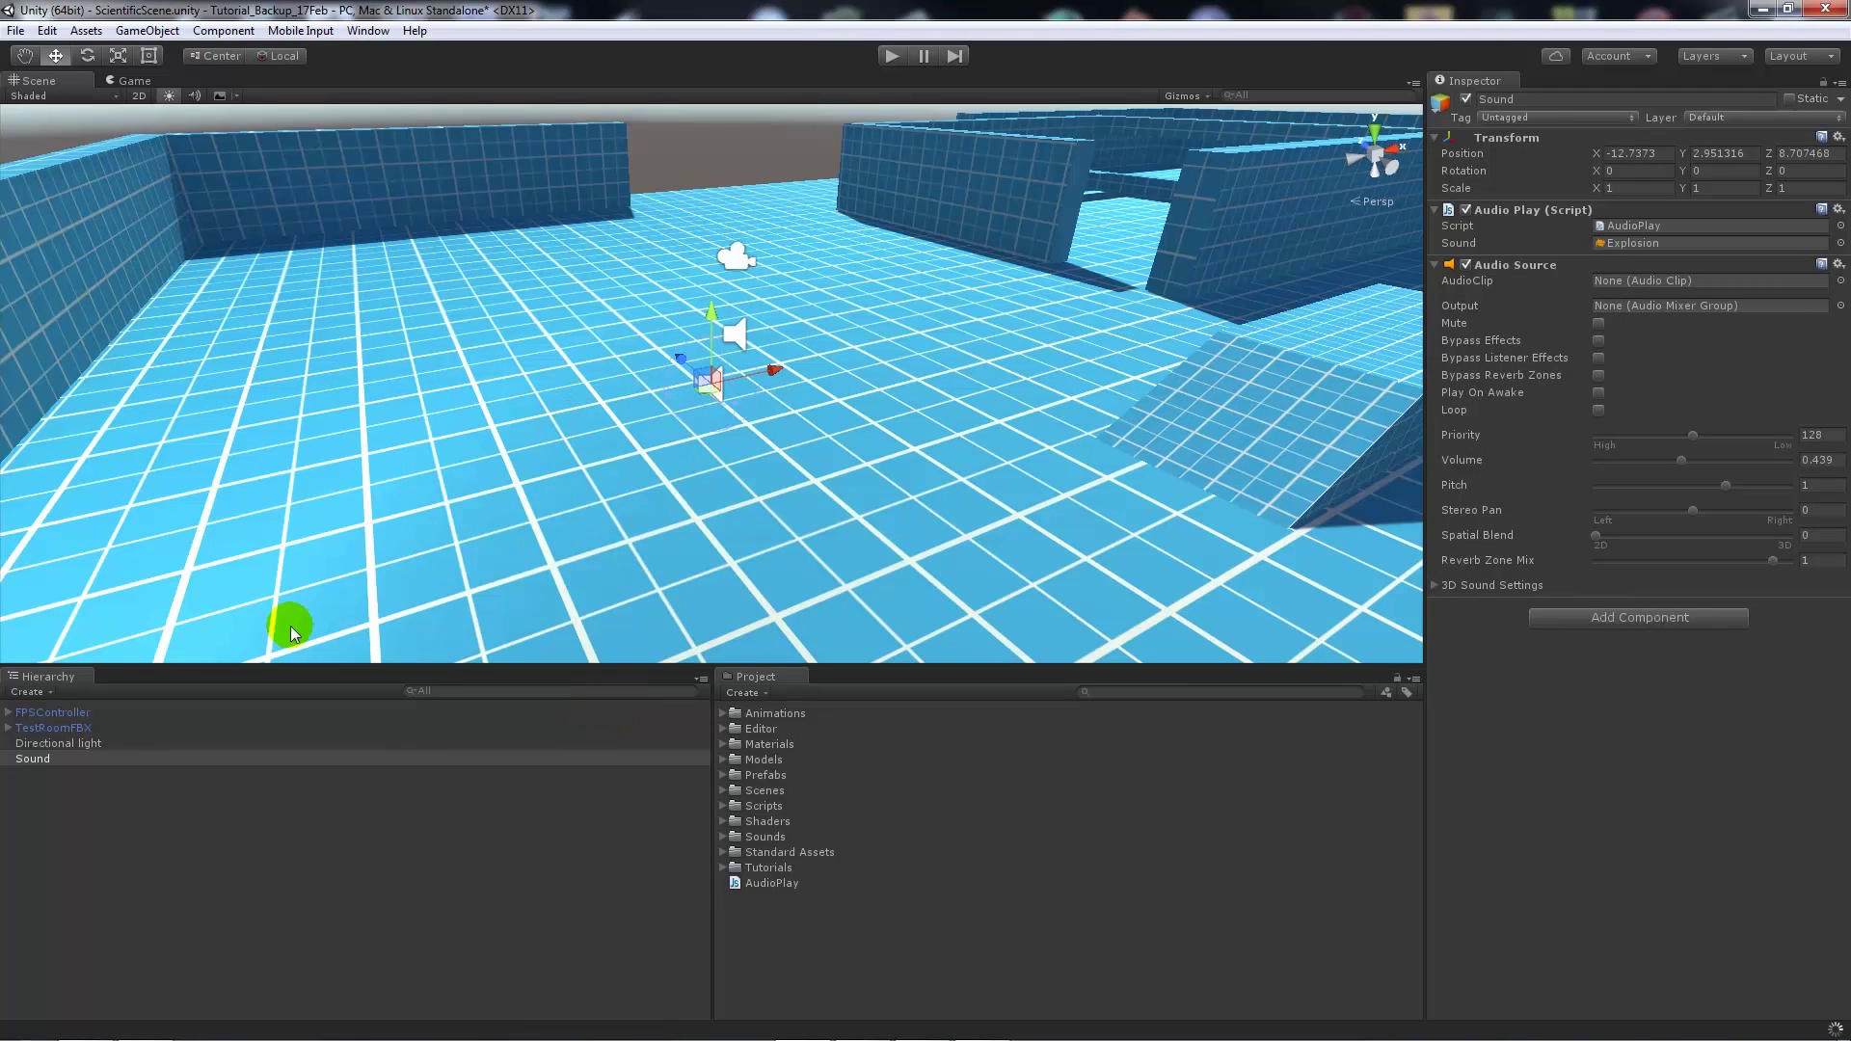
{"action": "left_click", "coordinate": [147, 30]}
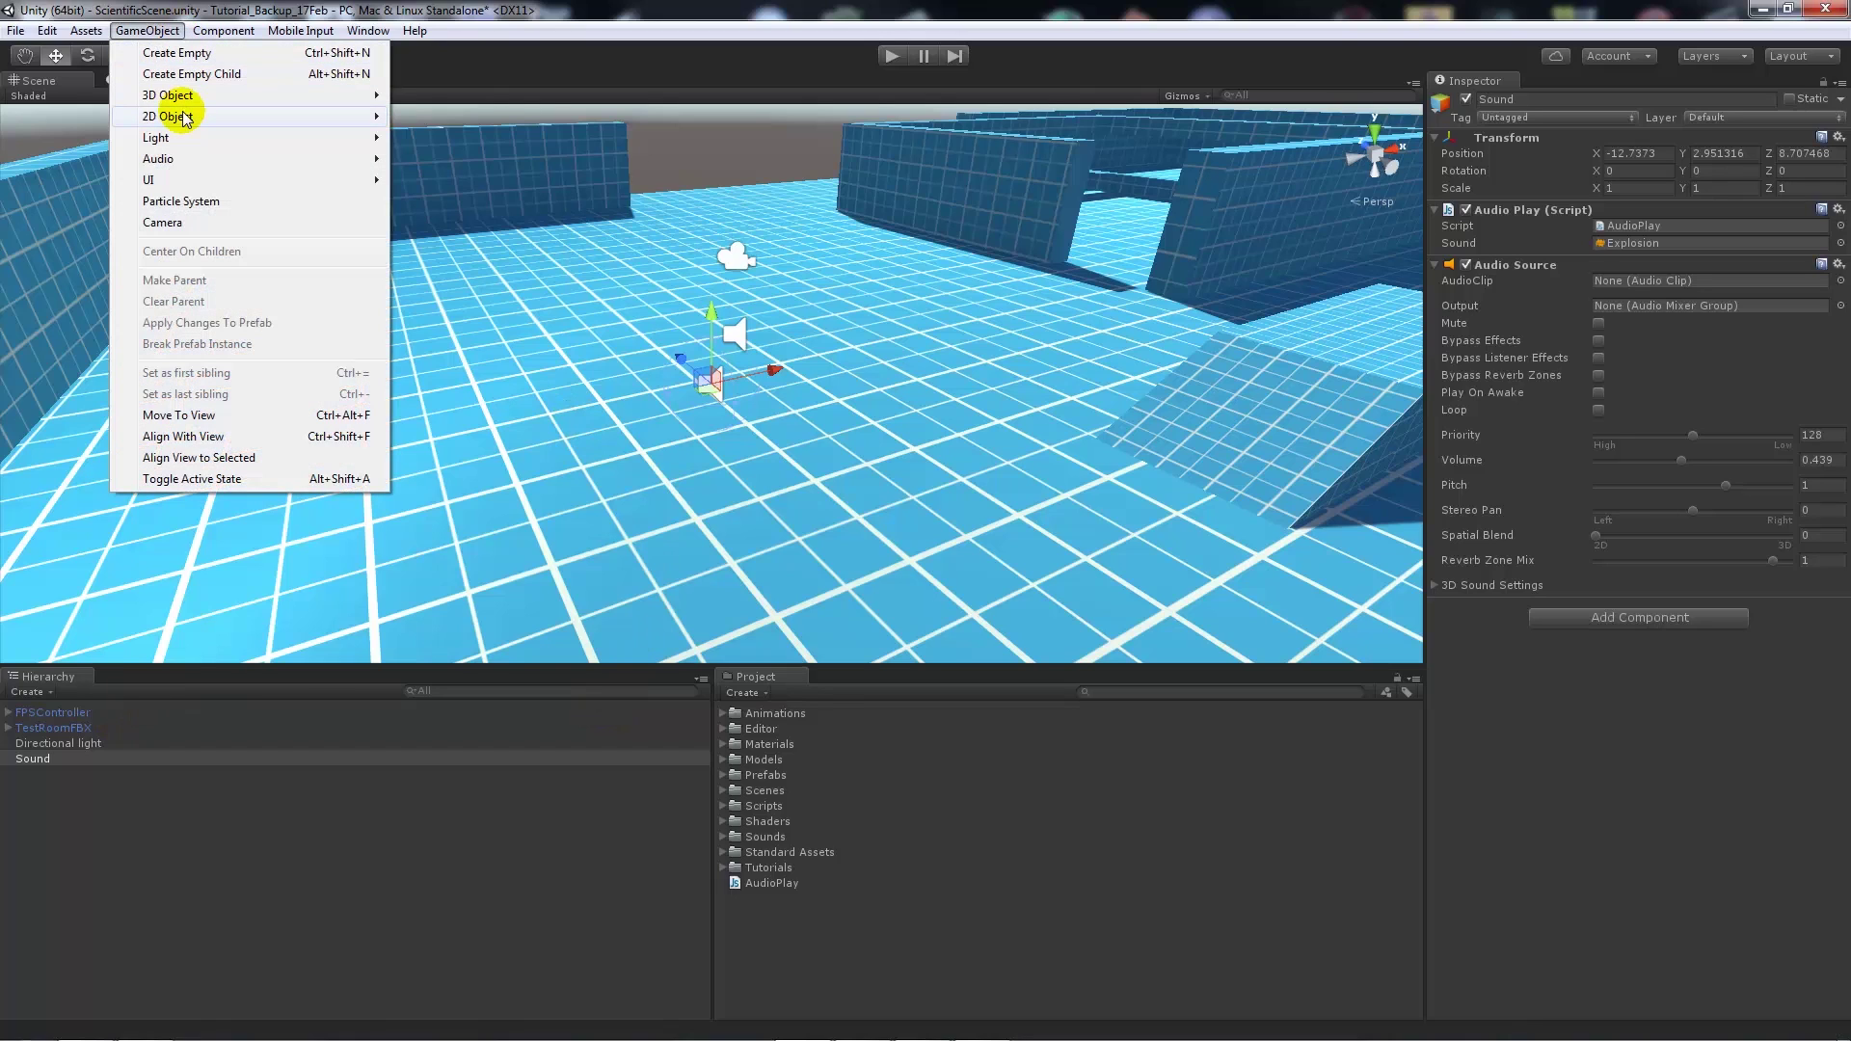
{"action": "mouse_move", "coordinate": [183, 95]}
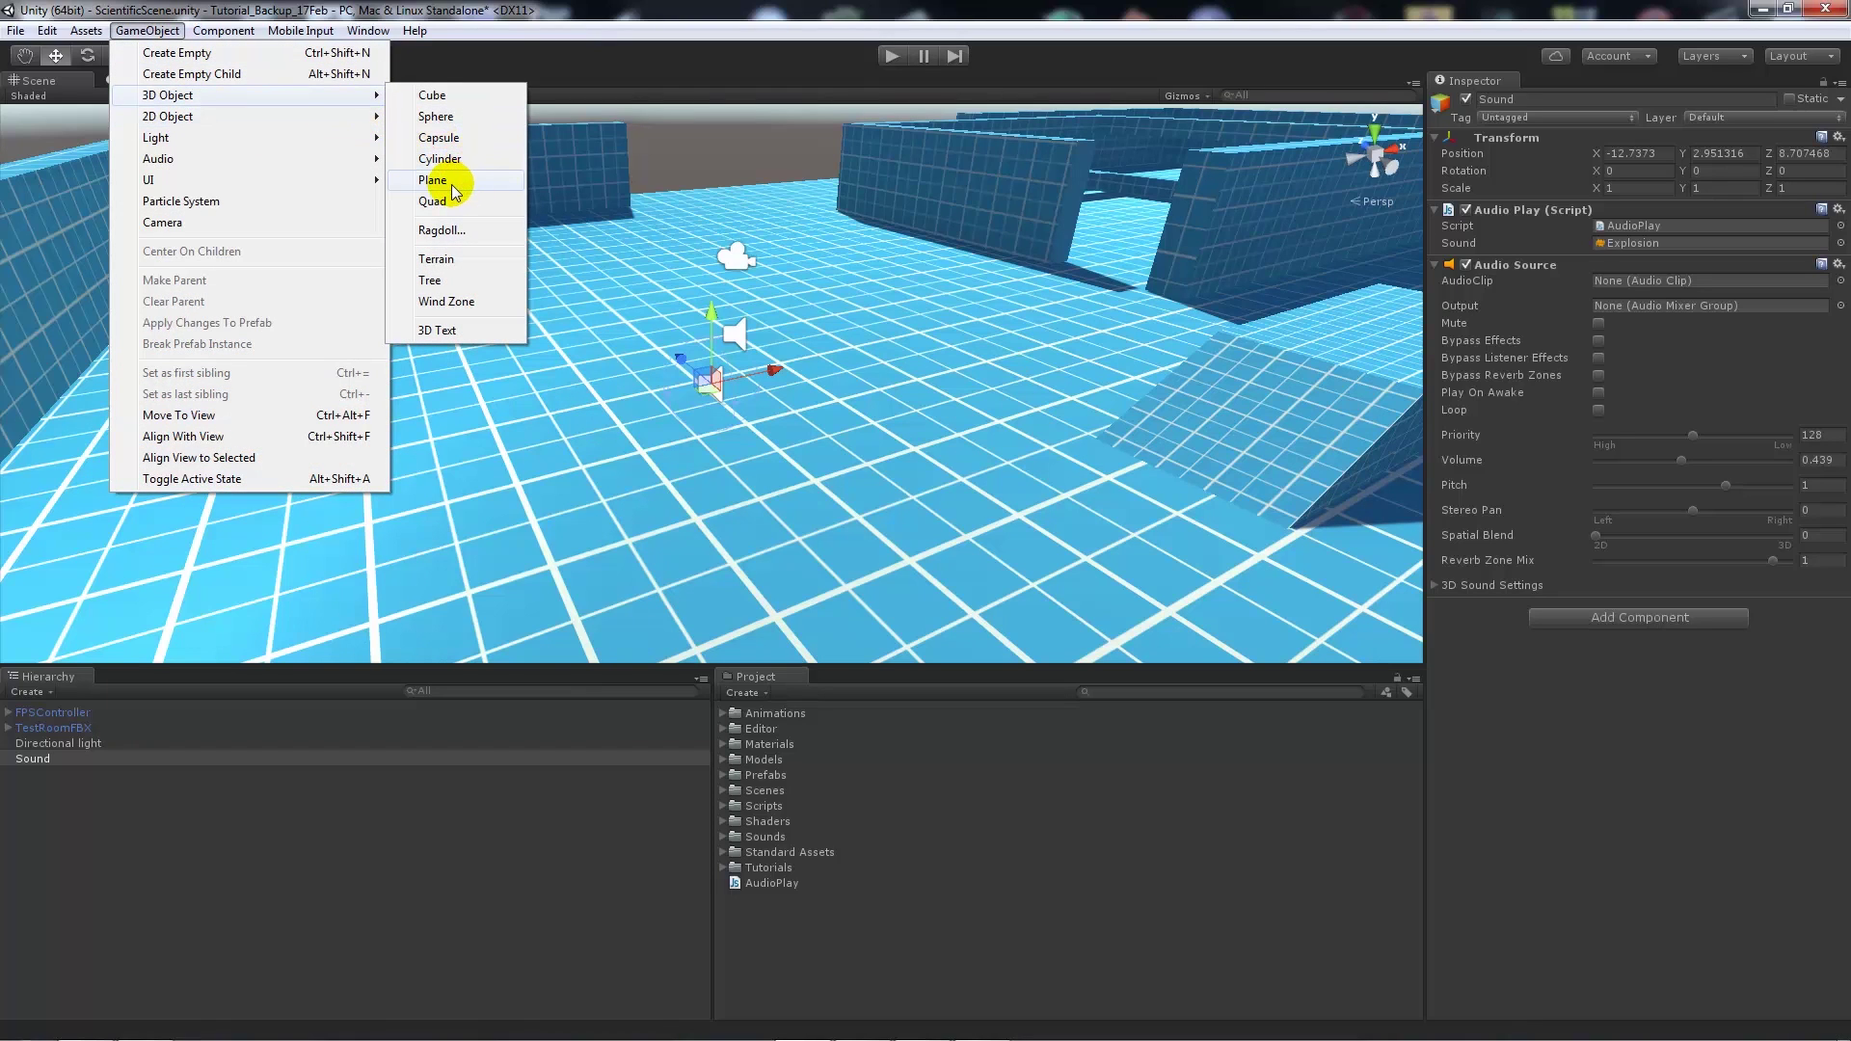
{"action": "left_click", "coordinate": [445, 97]}
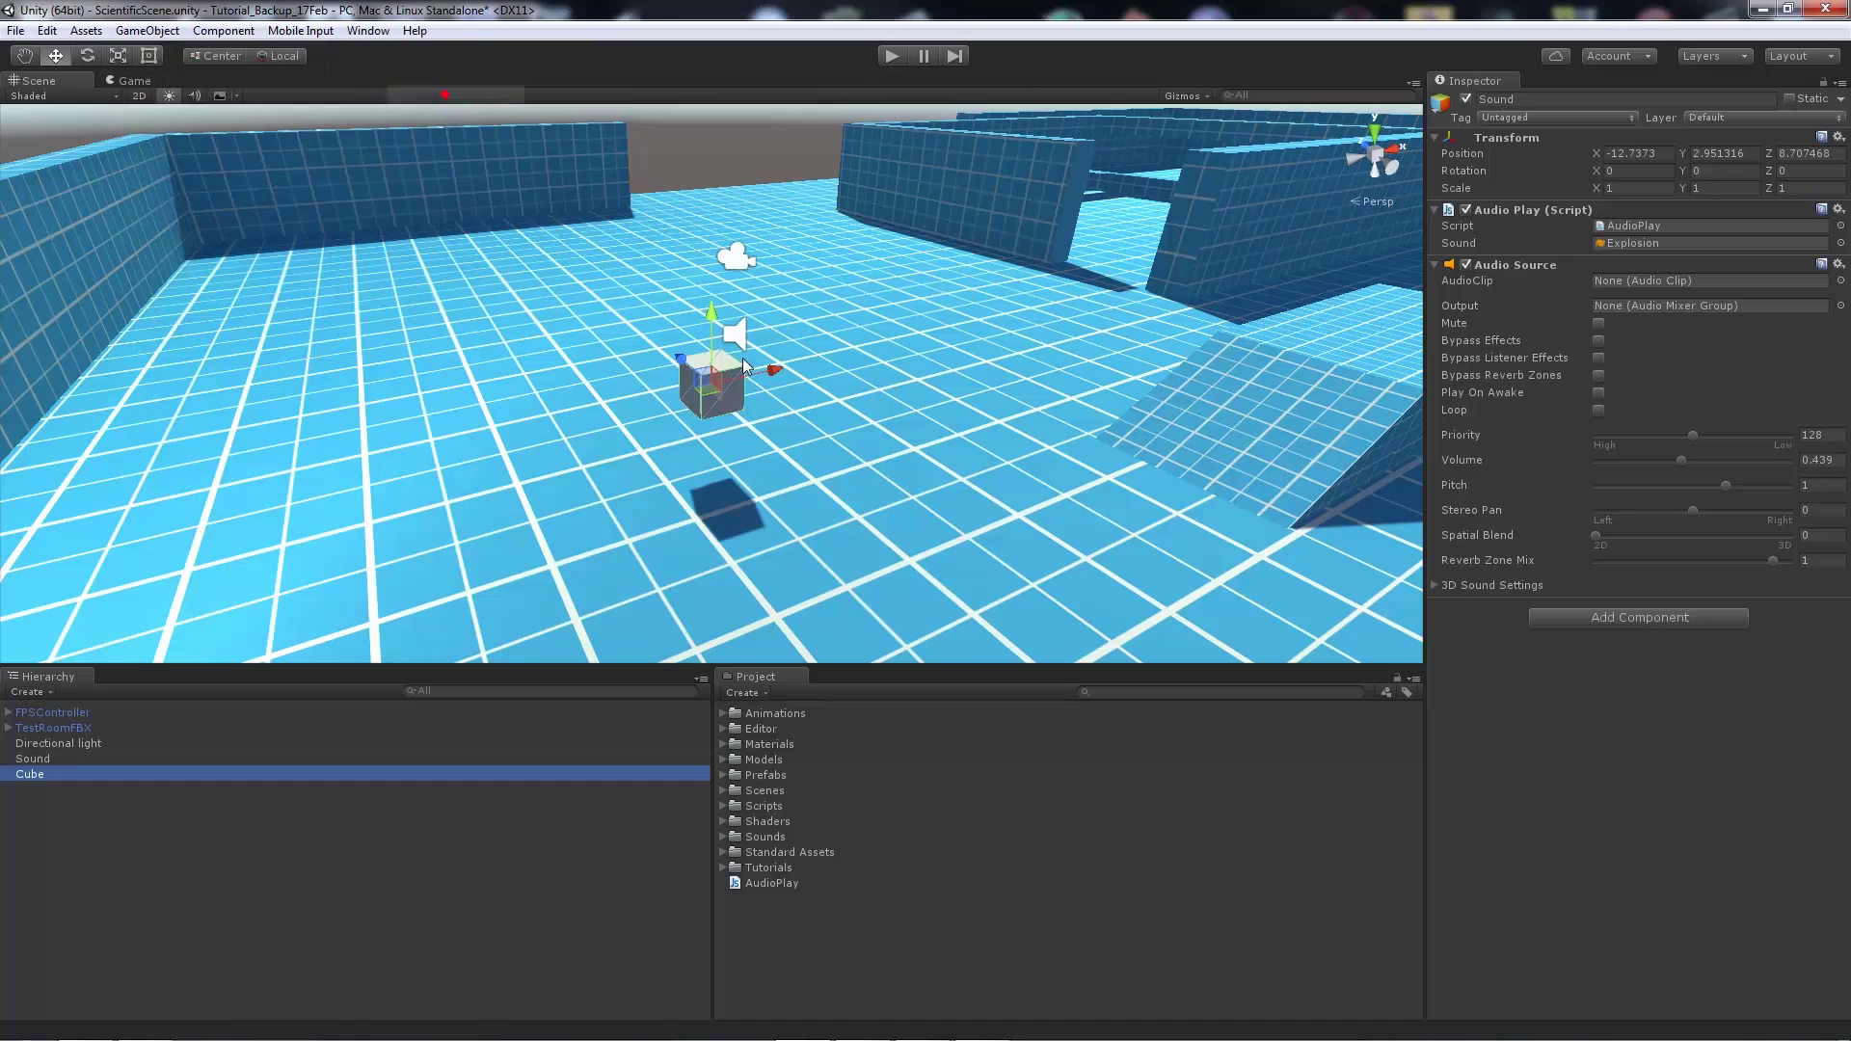
{"action": "left_click_drag", "start_coordinate": [704, 301], "coordinate": [626, 393]}
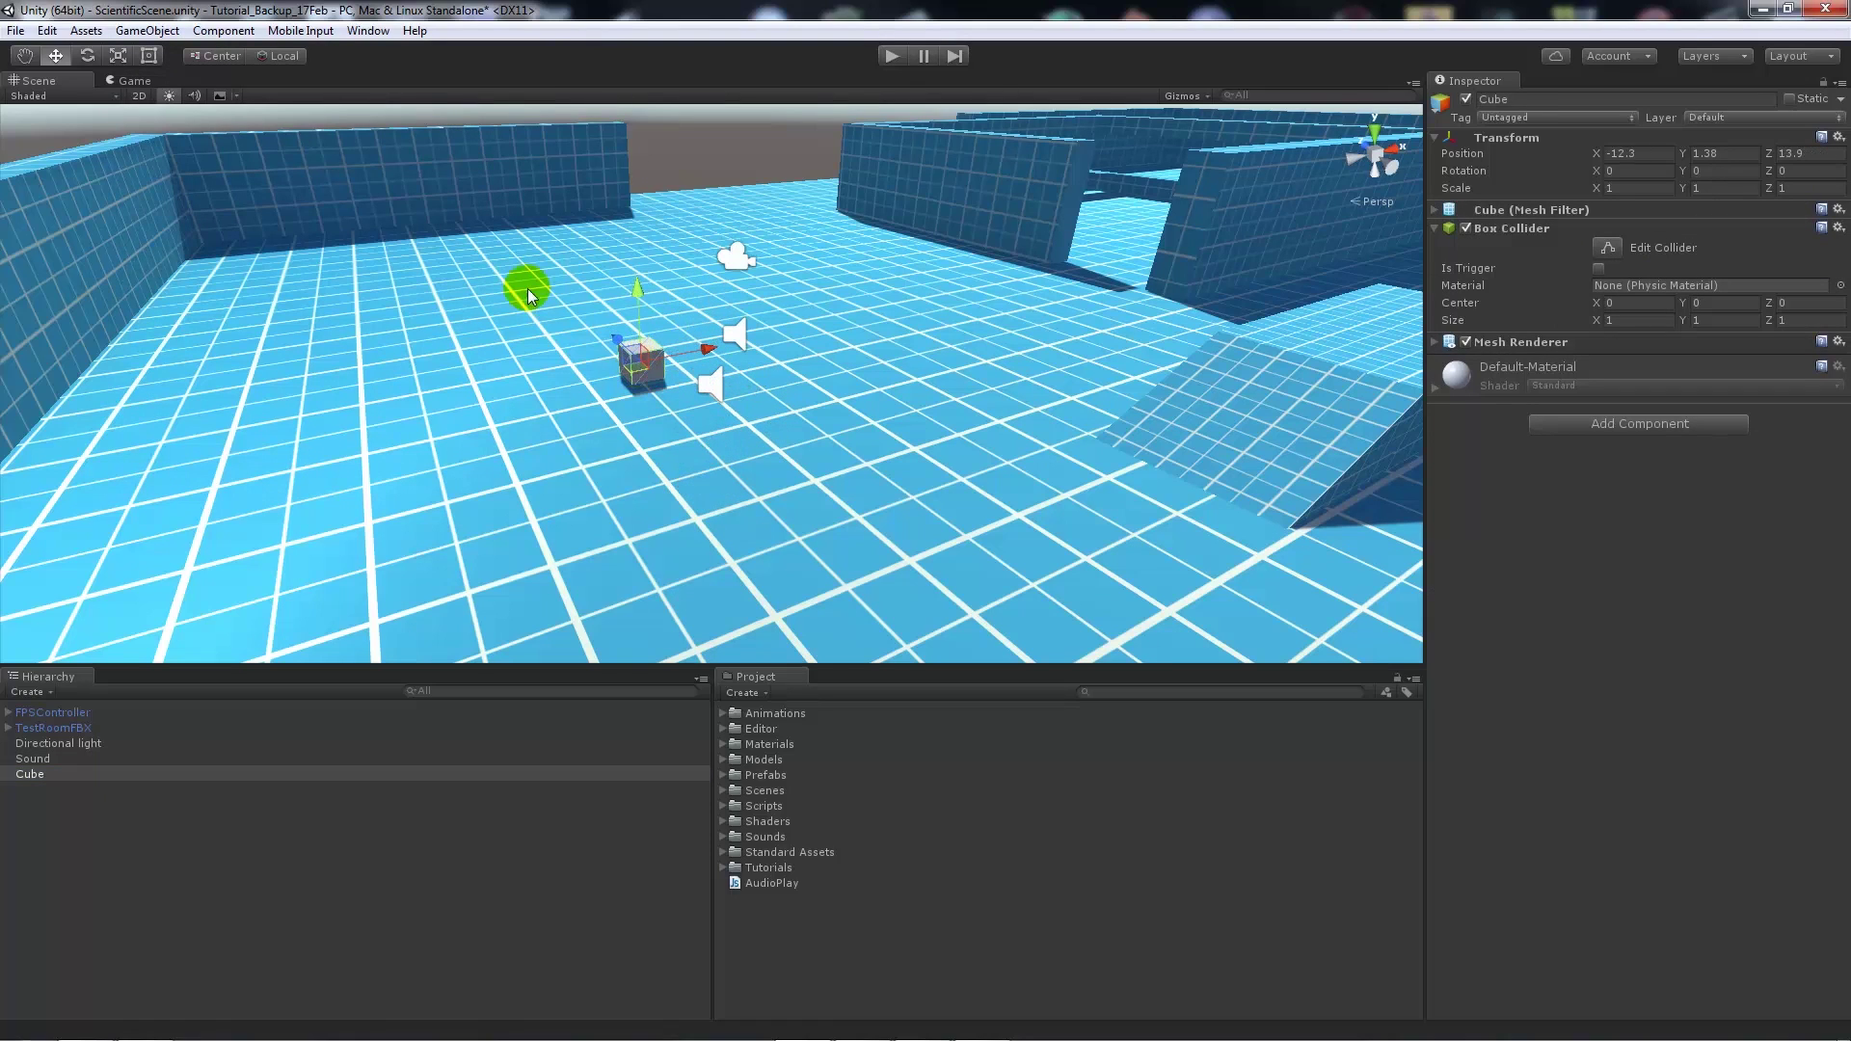
Step: Scale the cube into a long, tall slab and make its Box Collider a trigger
{"action": "left_click", "coordinate": [118, 55]}
{"action": "left_click", "coordinate": [720, 341]}
{"action": "left_click", "coordinate": [744, 368]}
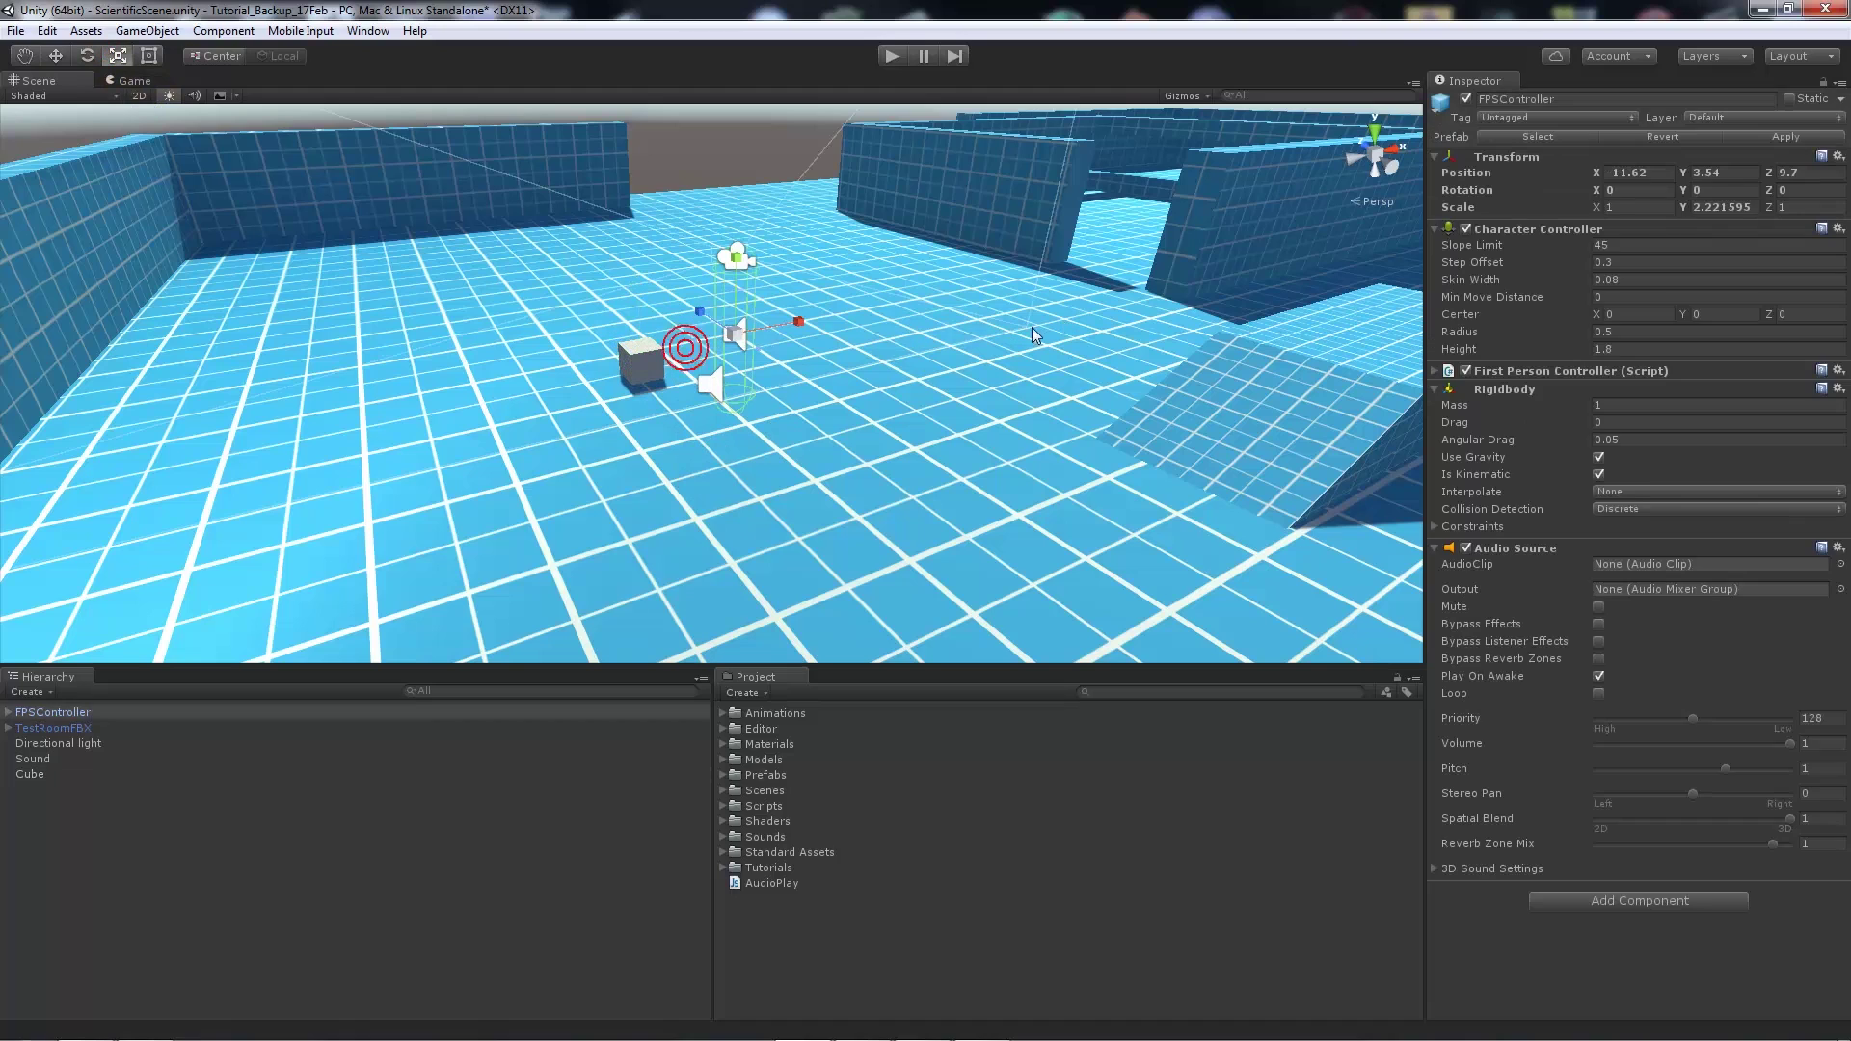
{"action": "left_click", "coordinate": [641, 364]}
{"action": "left_click_drag", "start_coordinate": [675, 355], "coordinate": [756, 369]}
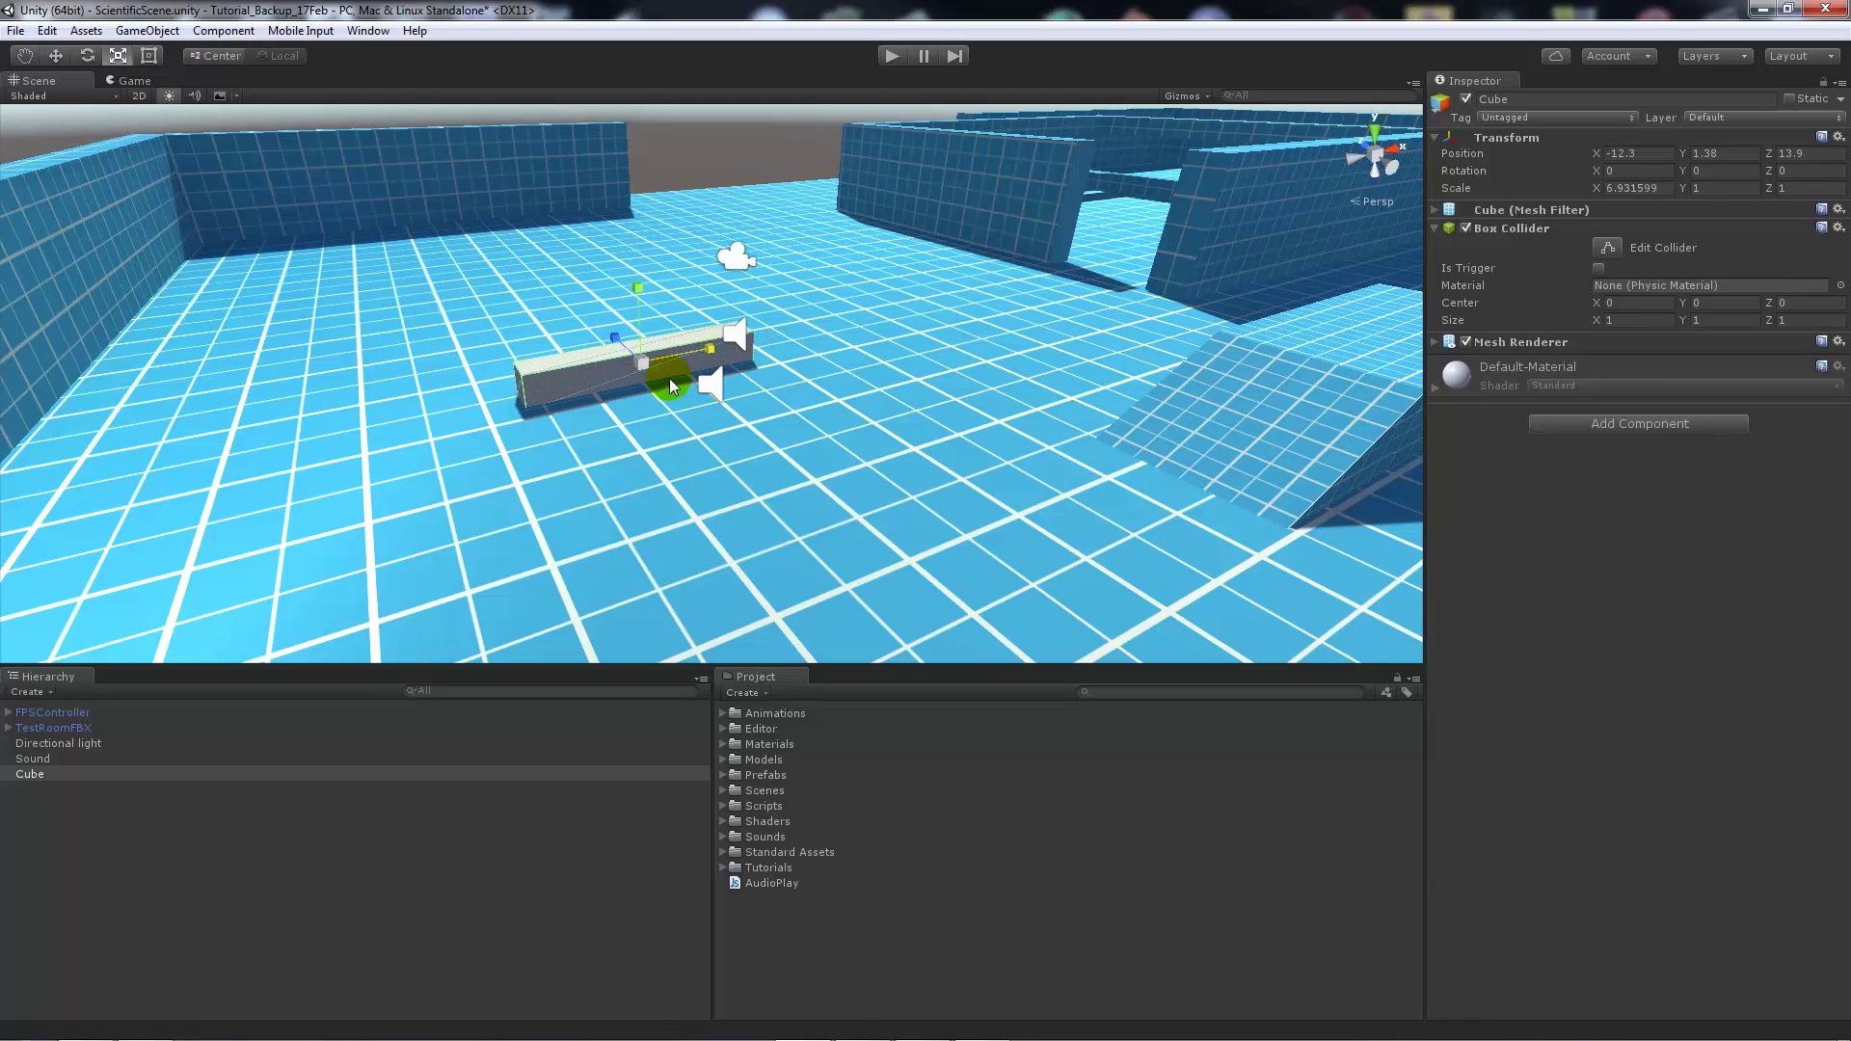
{"action": "left_click_drag", "start_coordinate": [617, 339], "coordinate": [648, 215]}
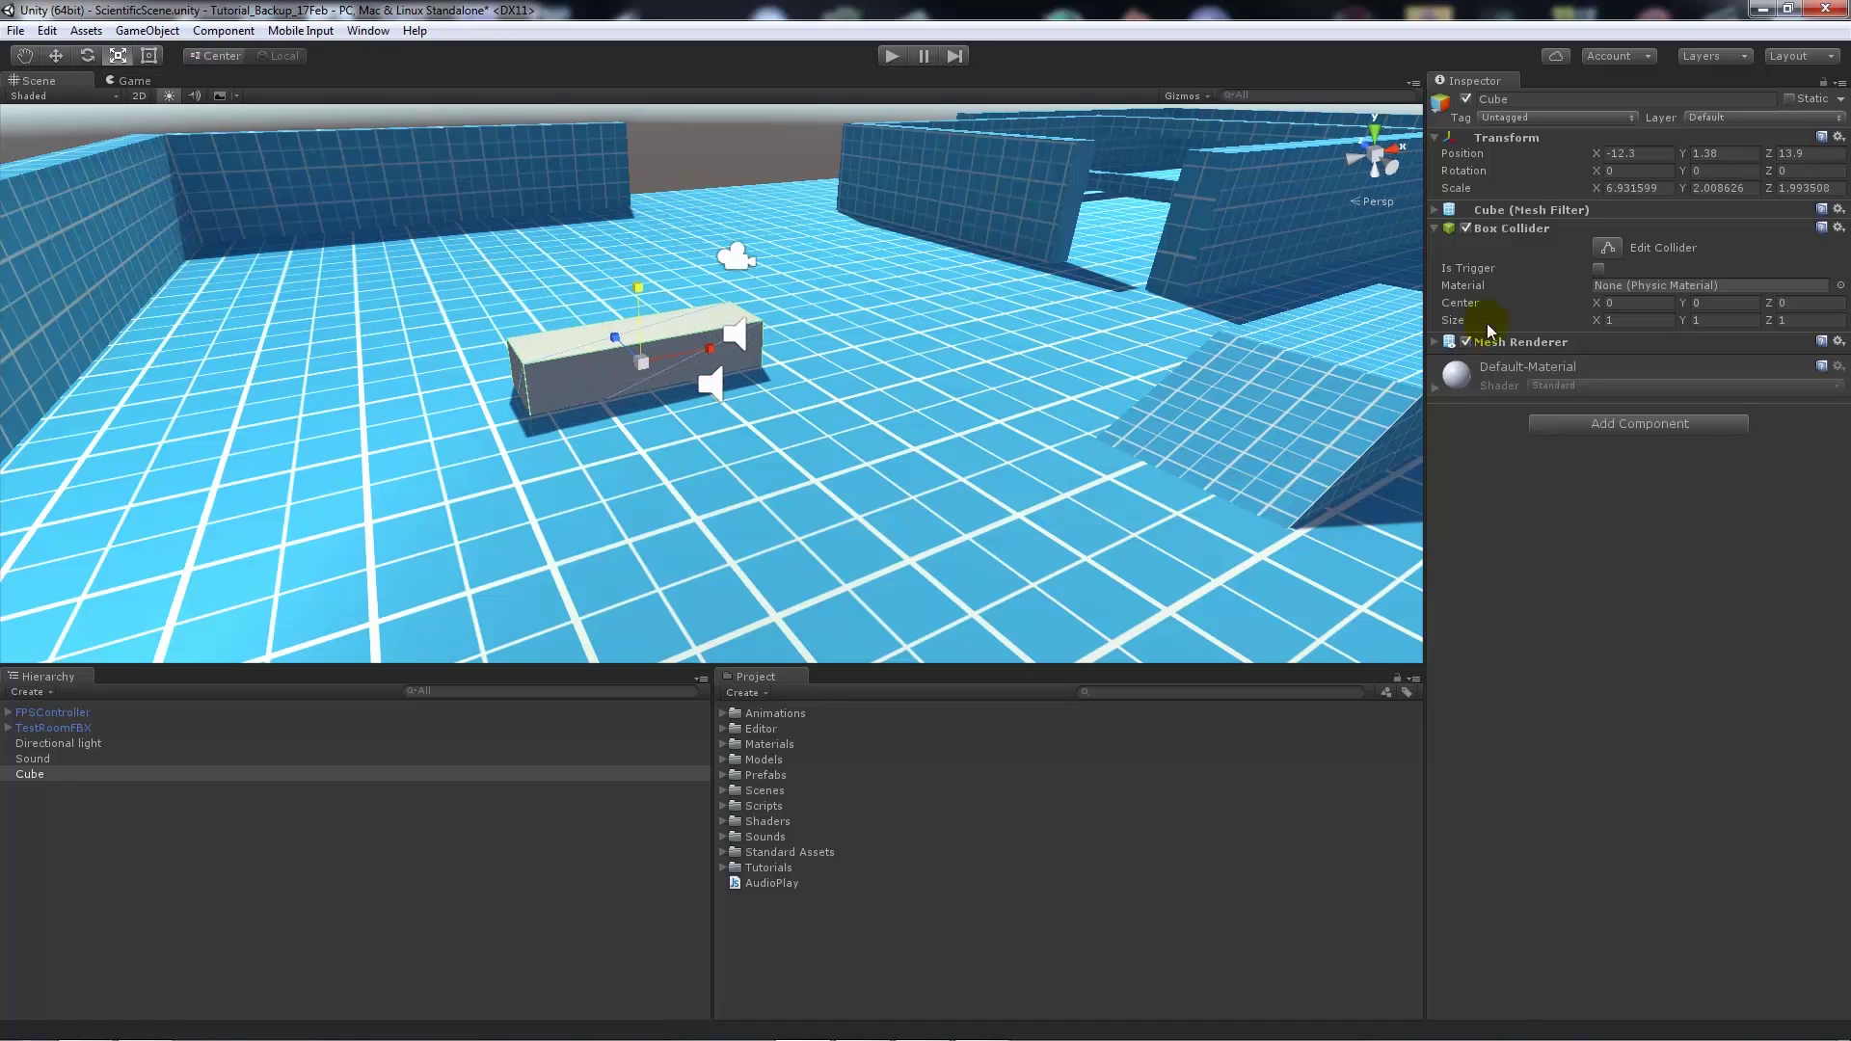
{"action": "left_click", "coordinate": [1597, 269]}
Step: Attach the AudioPlay script from the Project panel to the cube
{"action": "left_click", "coordinate": [31, 760]}
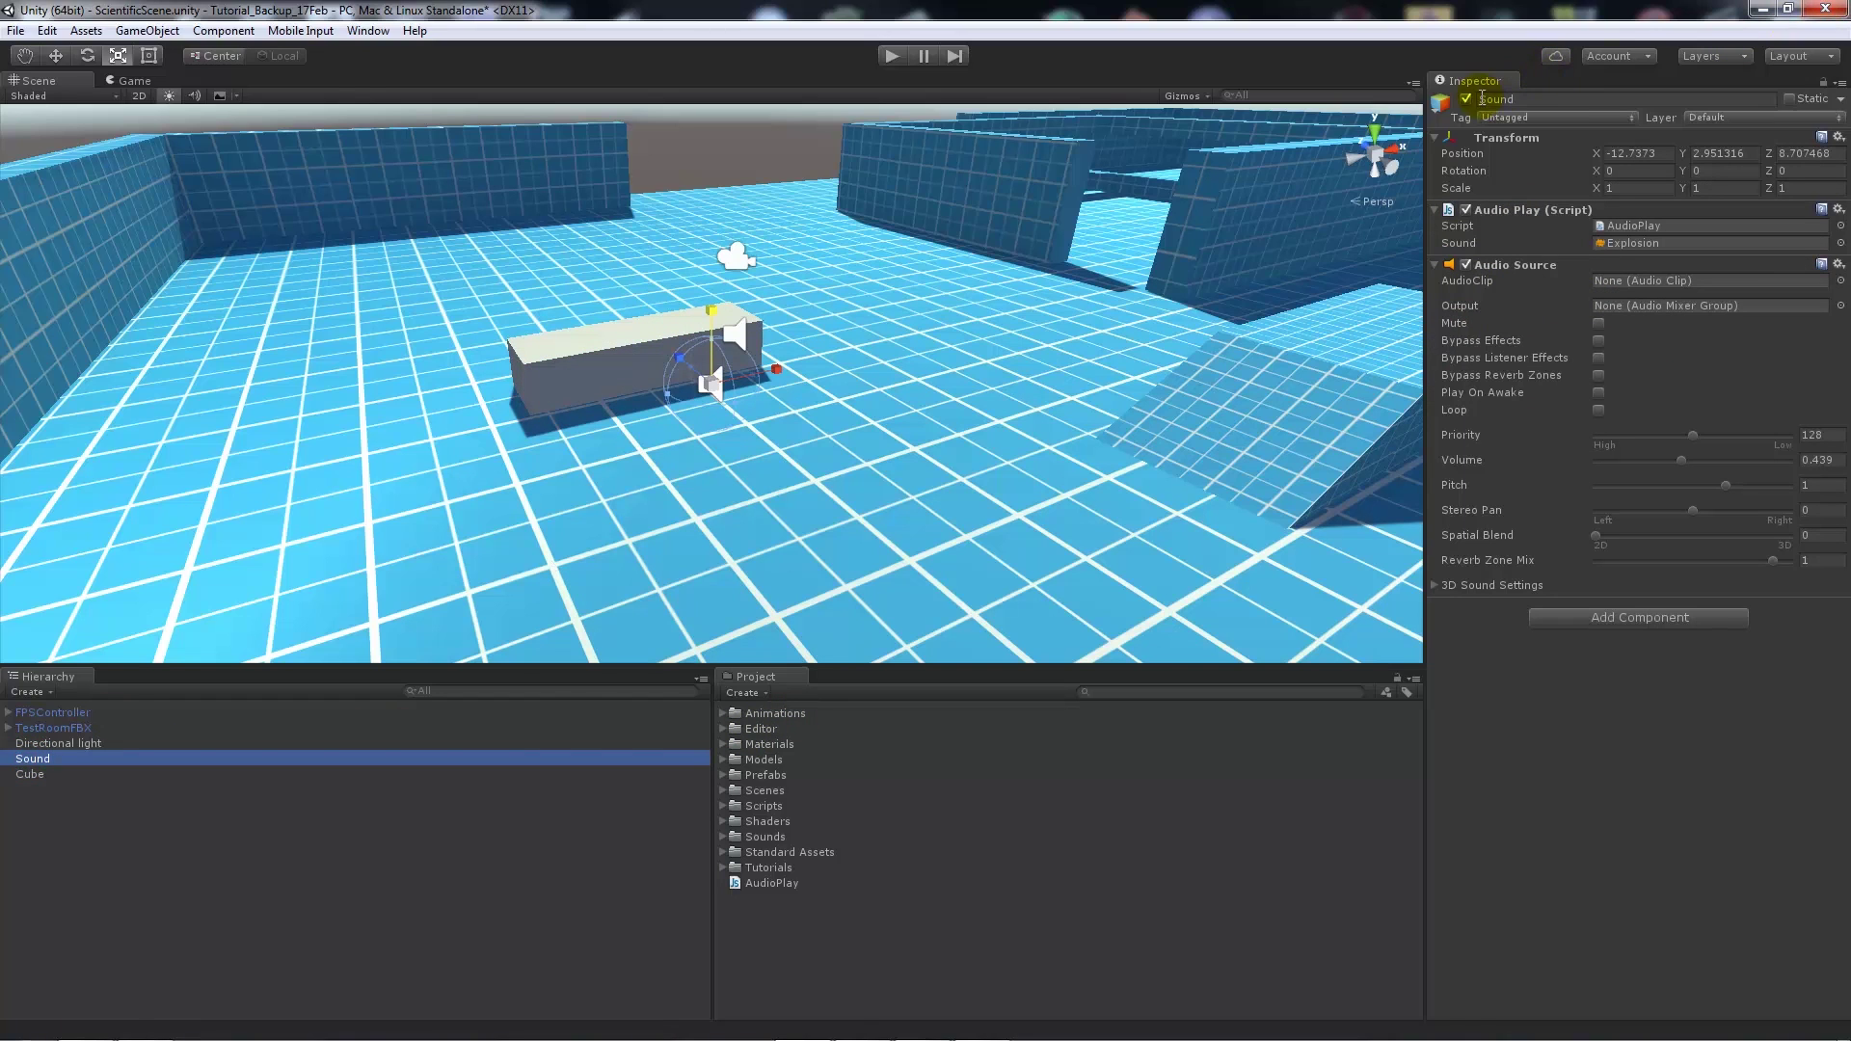
{"action": "left_click", "coordinate": [699, 439]}
{"action": "left_click", "coordinate": [611, 357]}
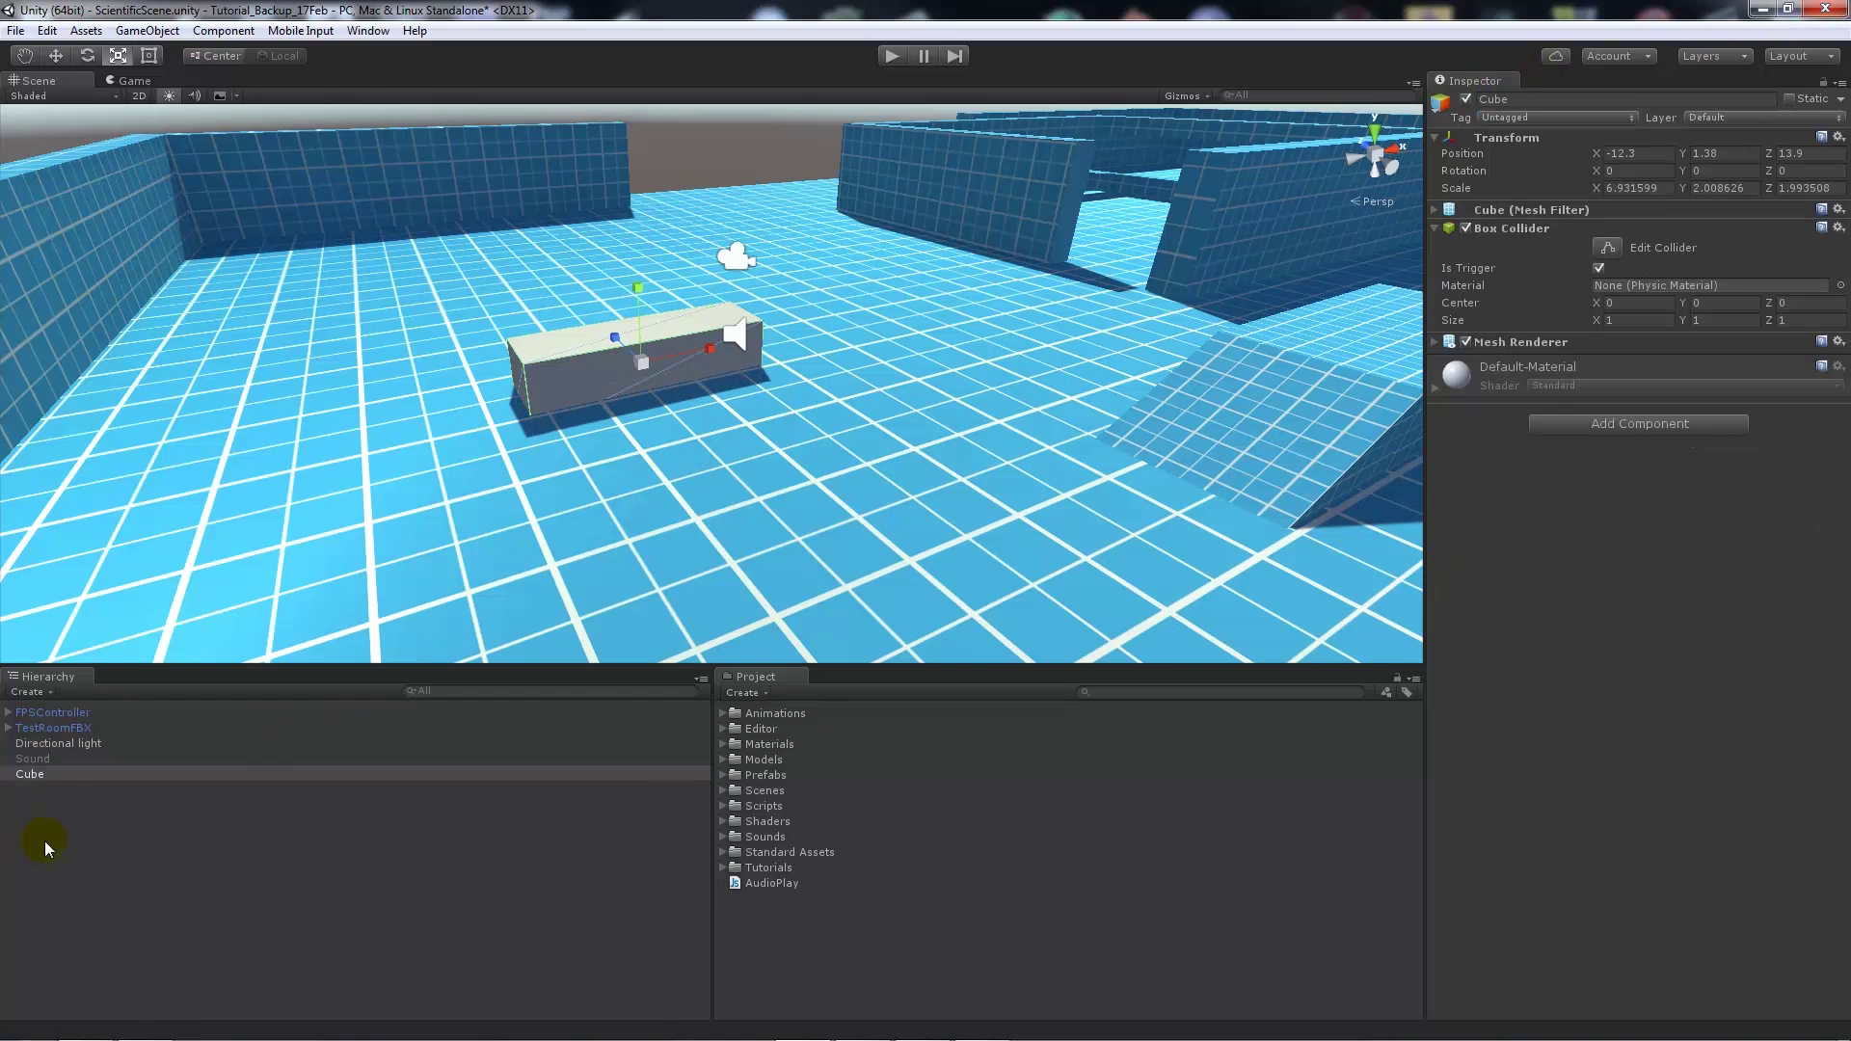
{"action": "left_click", "coordinate": [636, 393]}
{"action": "left_click_drag", "start_coordinate": [761, 883], "coordinate": [1578, 540]}
Step: Give the FPSController the Player tag, then reselect the Cube
{"action": "left_click", "coordinate": [1417, 415]}
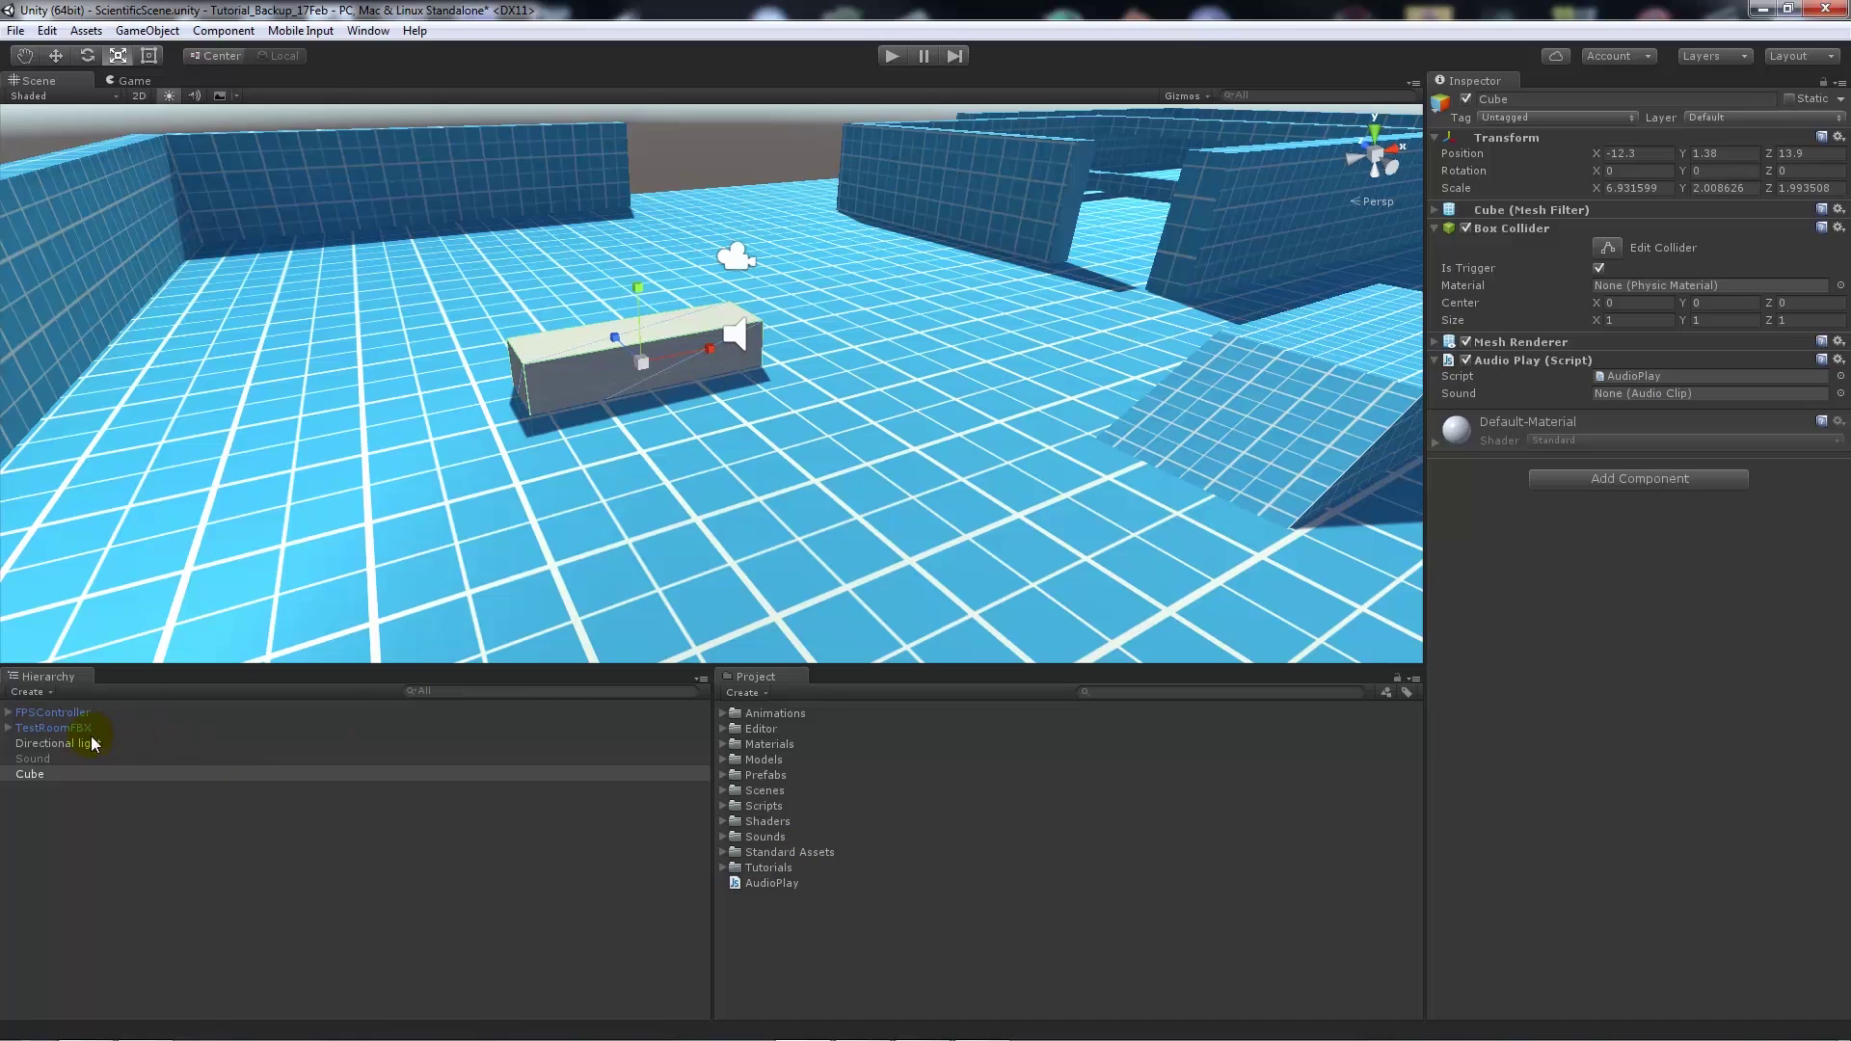
{"action": "left_click", "coordinate": [69, 712]}
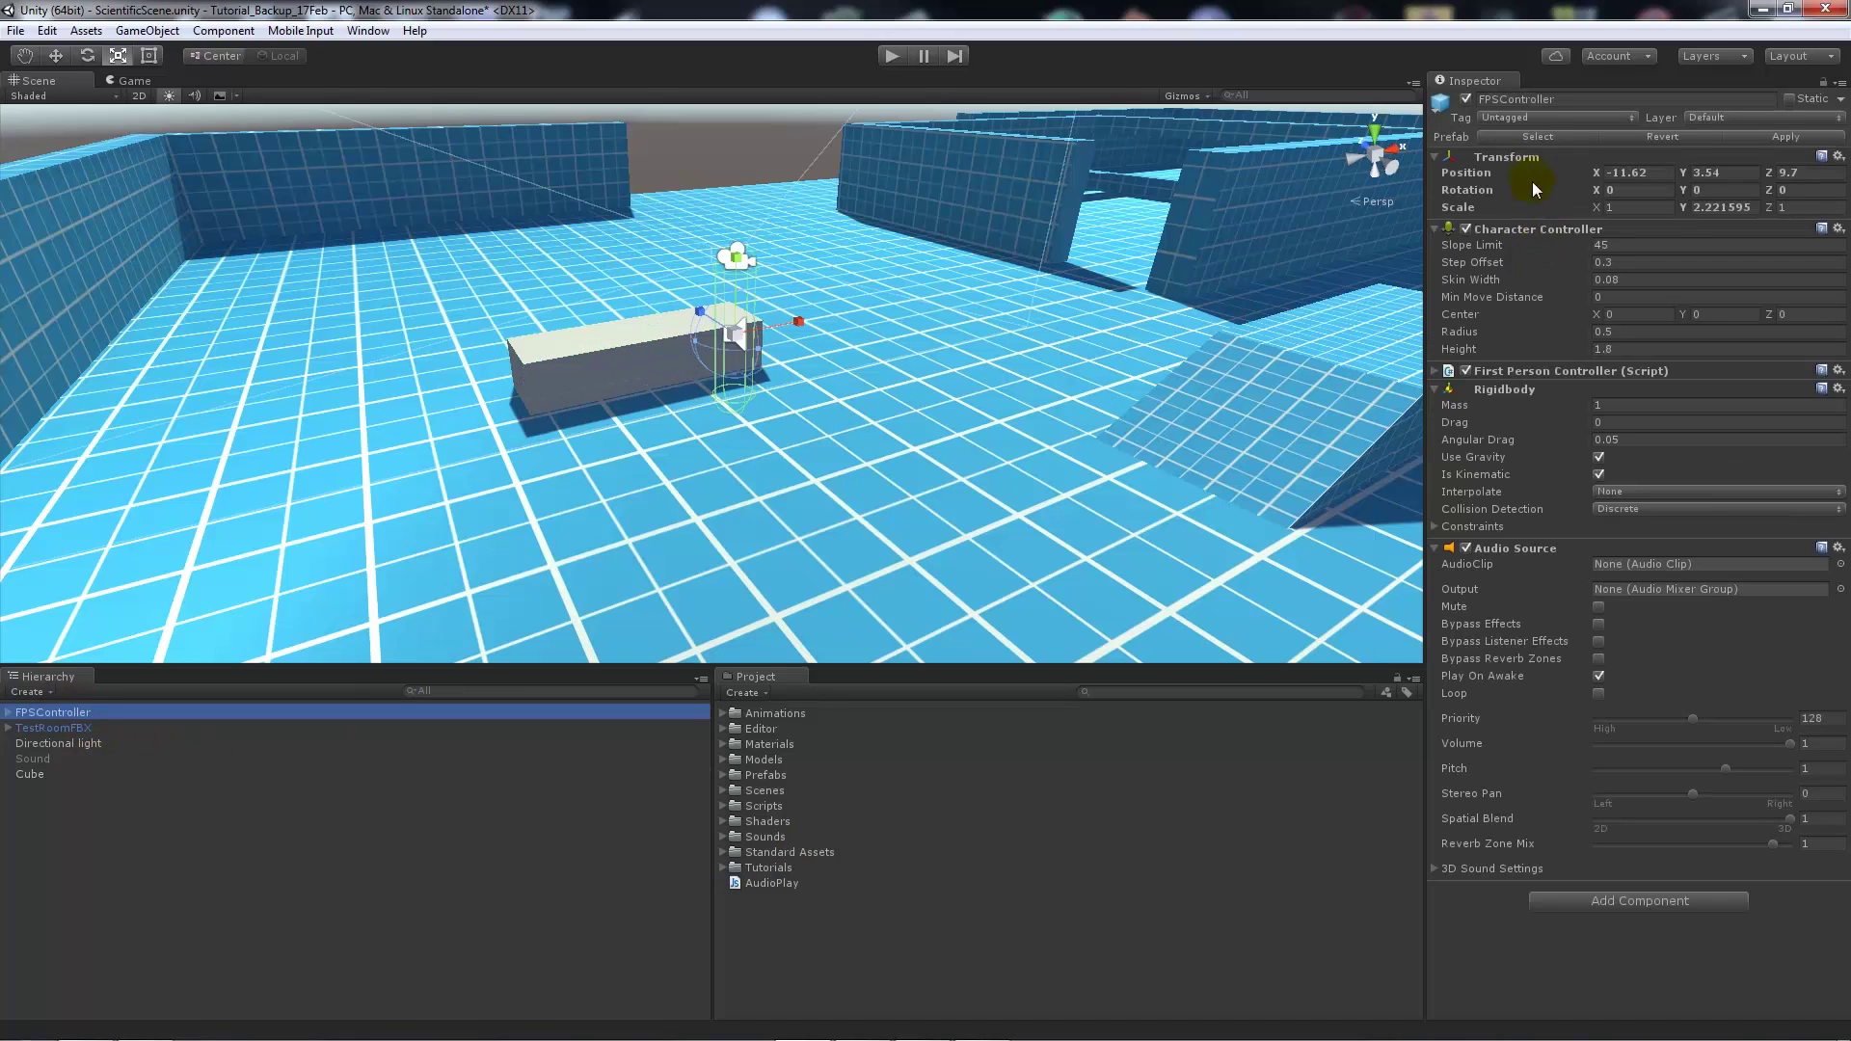
{"action": "left_click", "coordinate": [1523, 120]}
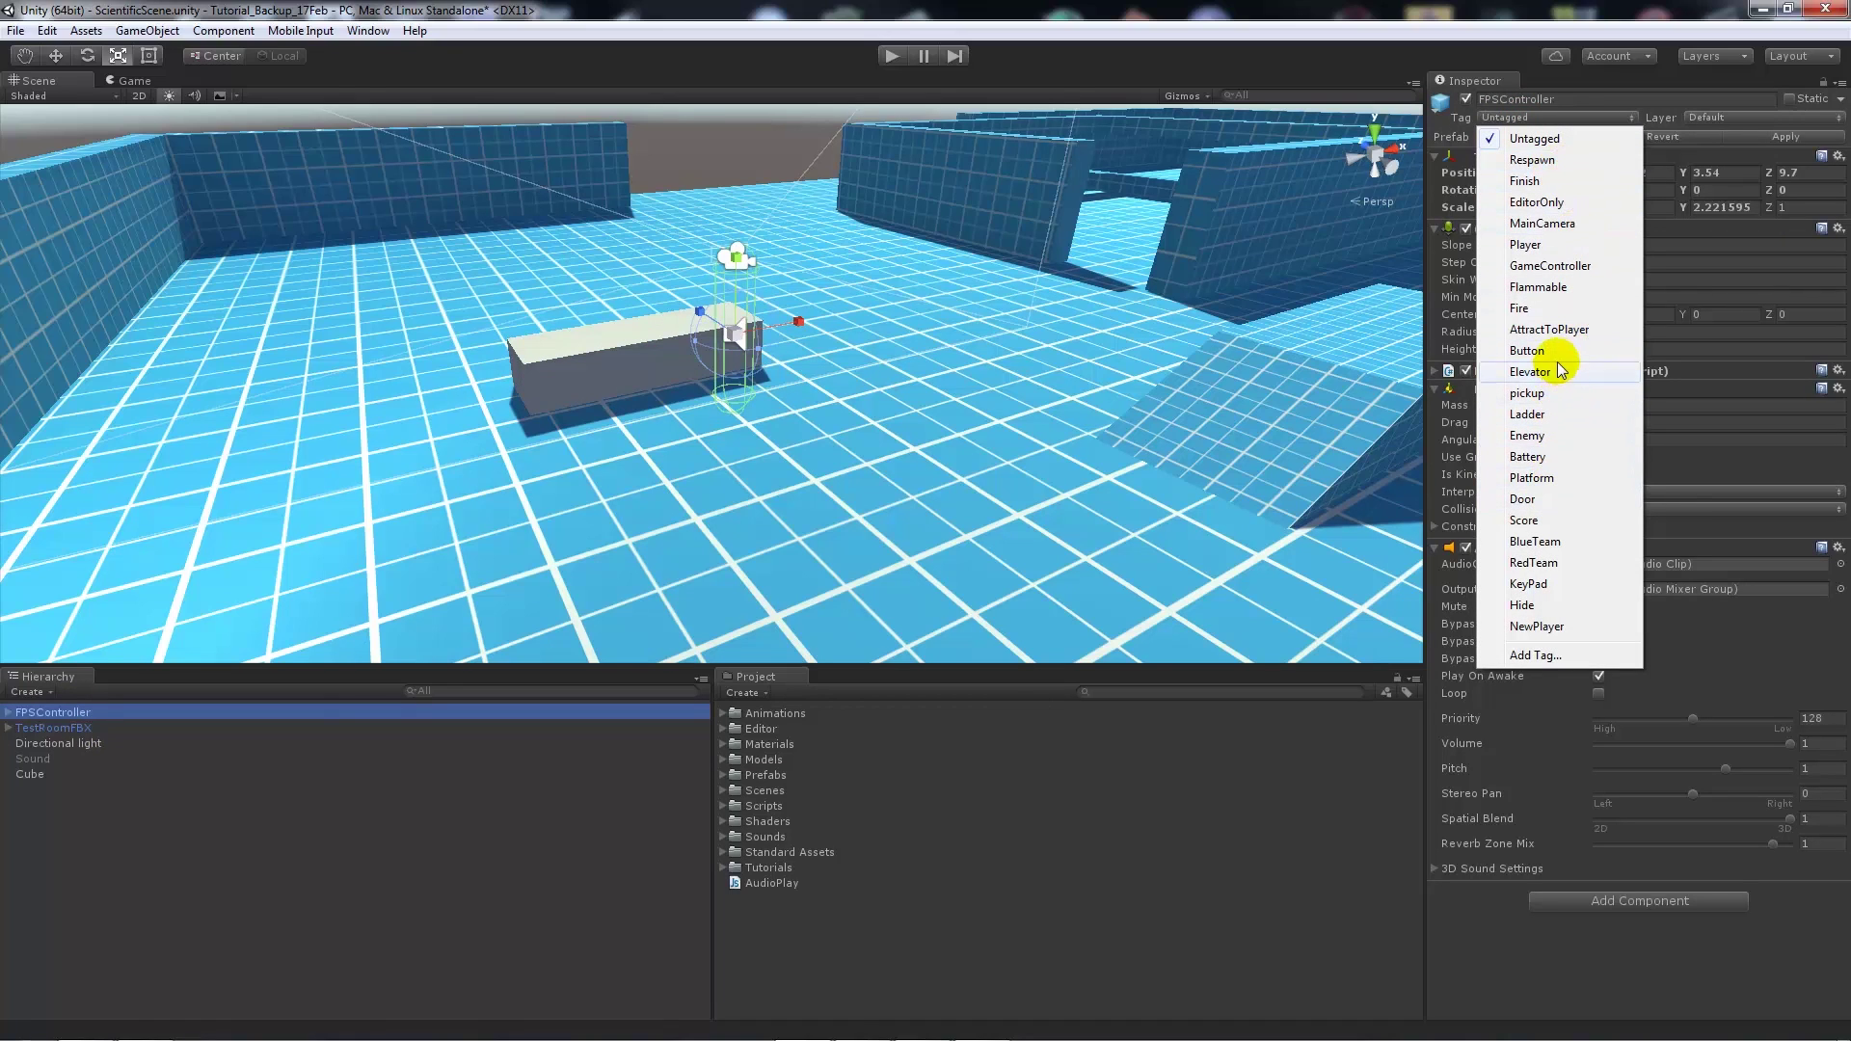
{"action": "left_click", "coordinate": [1533, 245]}
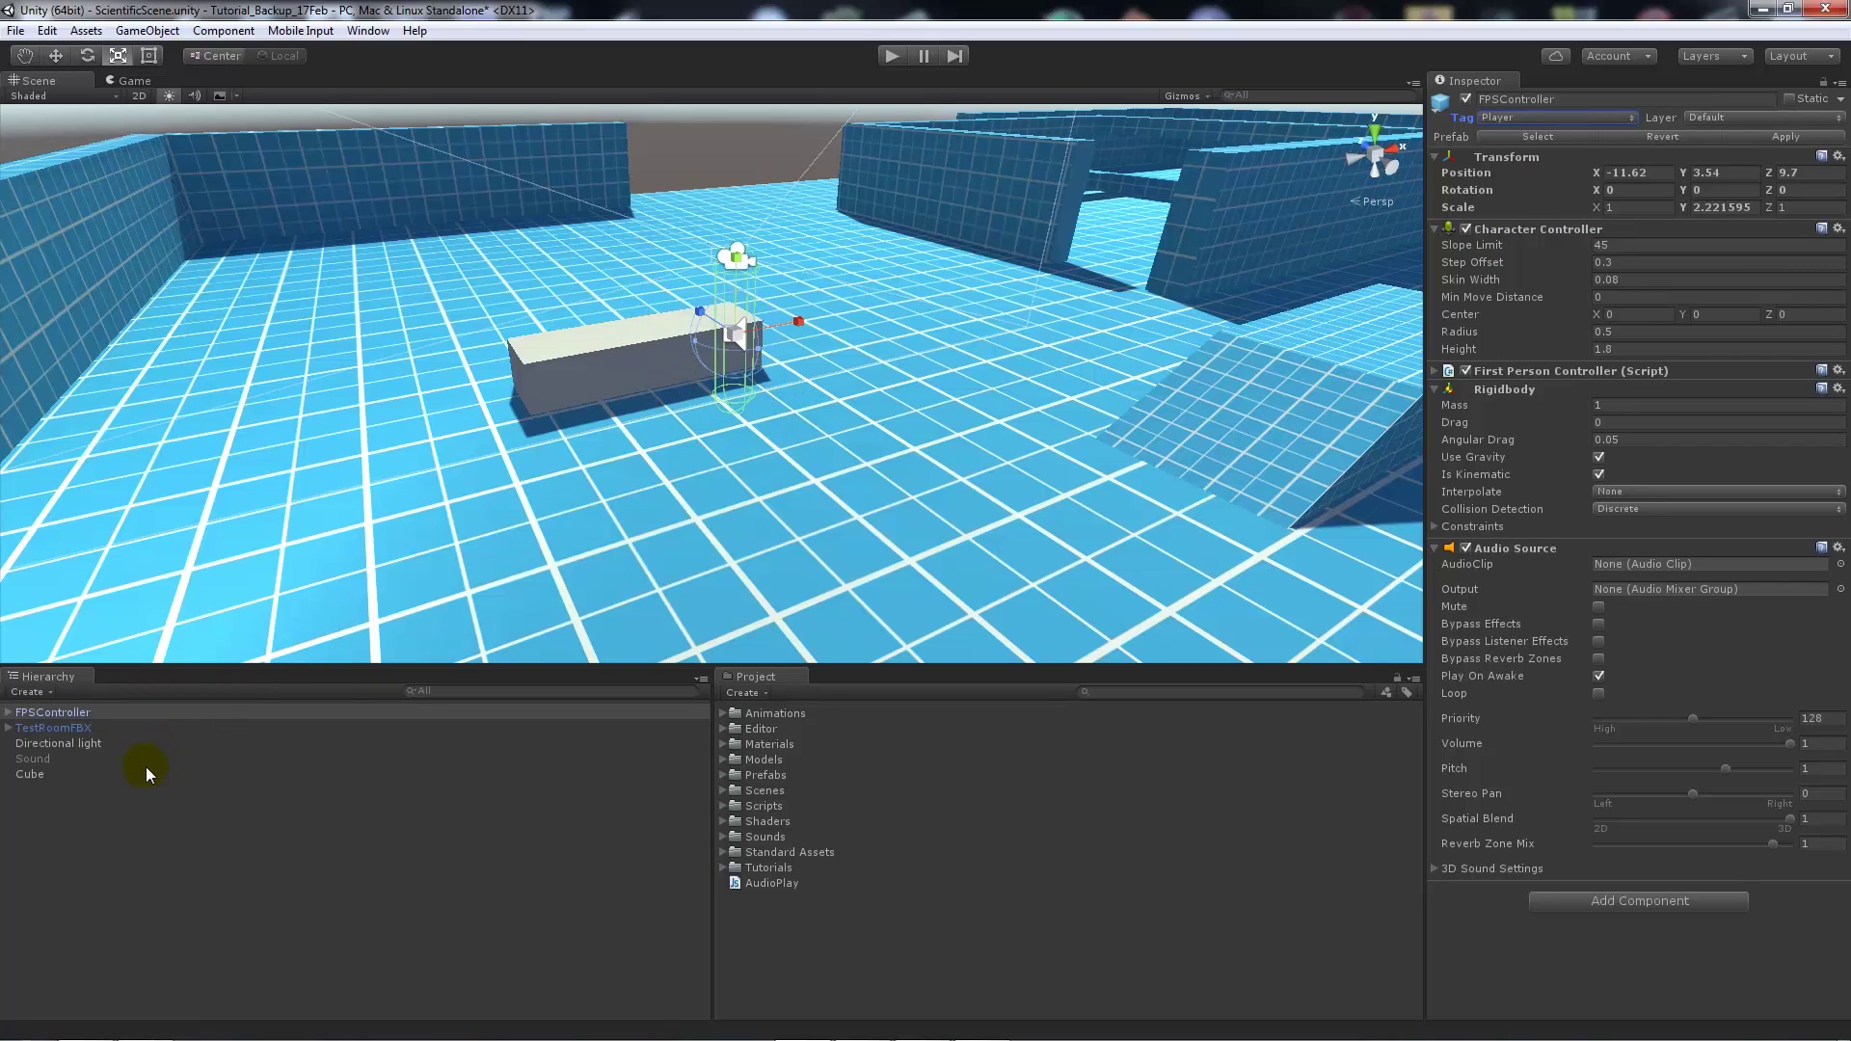
{"action": "left_click", "coordinate": [48, 774]}
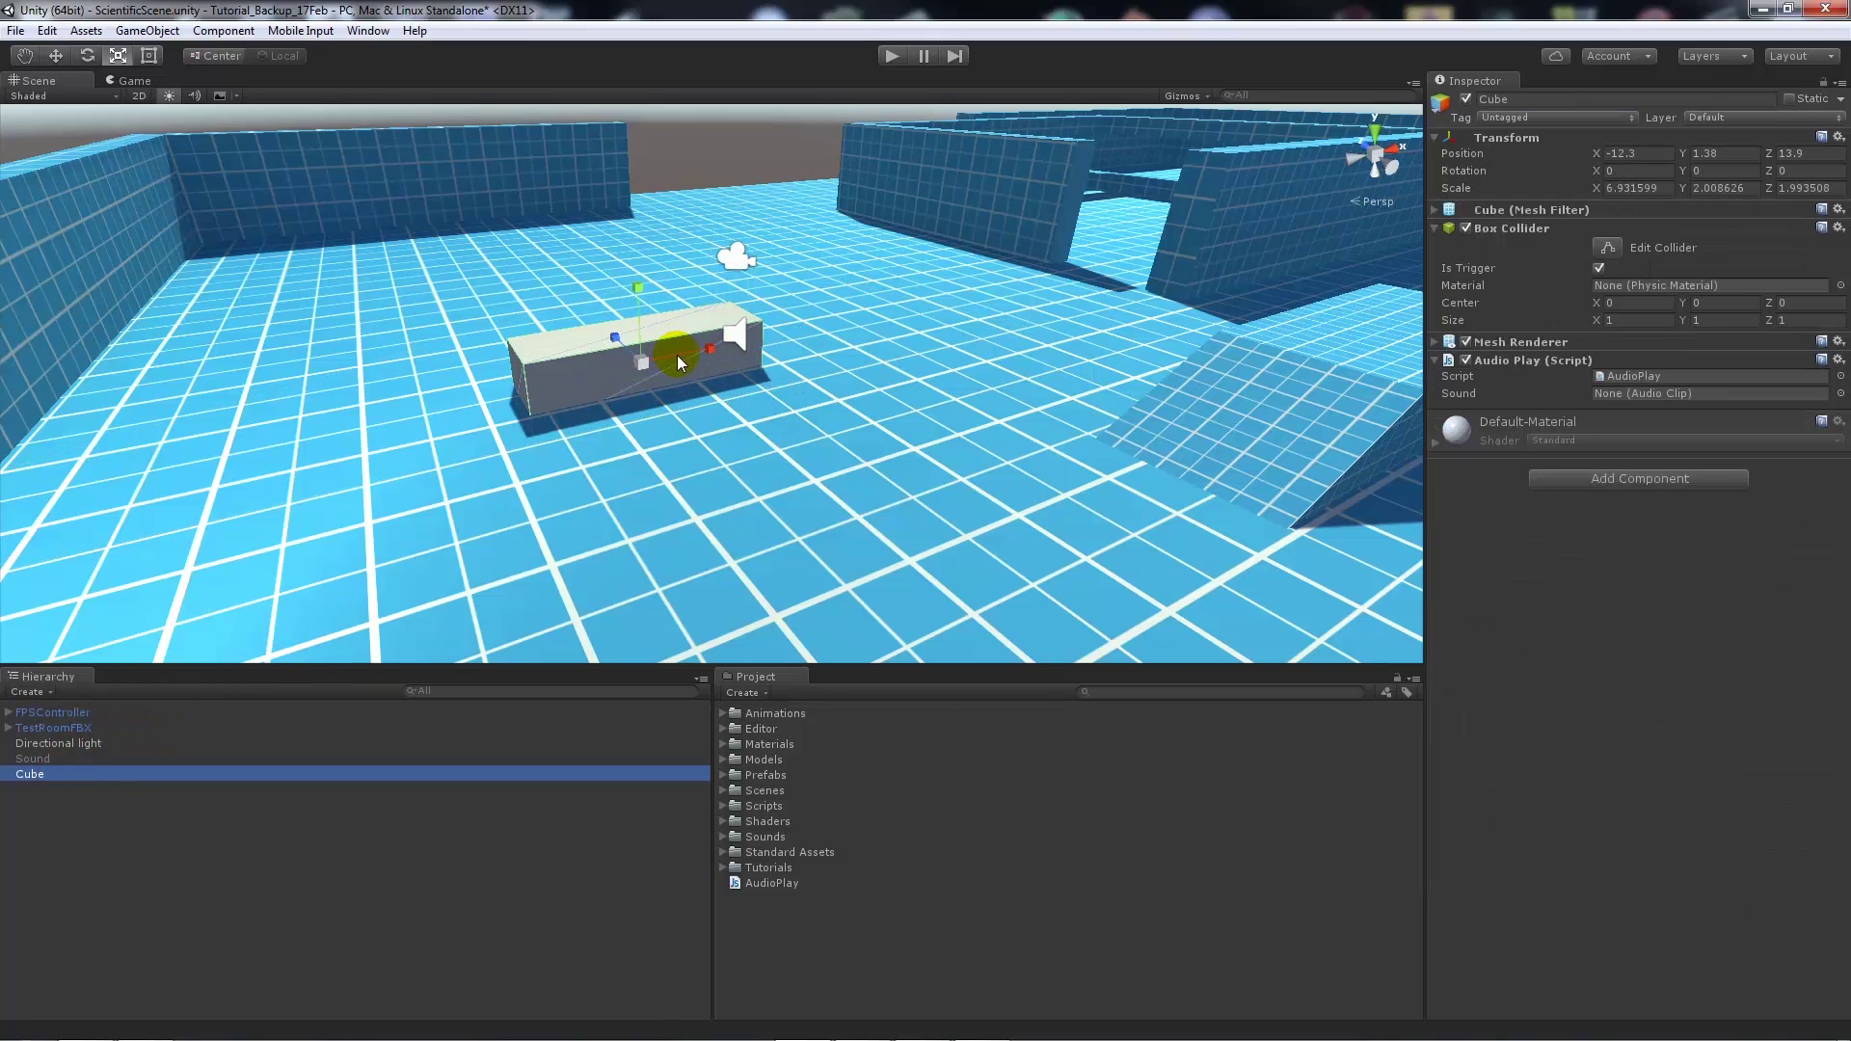
Step: Assign the Explosion clip to the Cube's AudioPlay Sound field
{"action": "left_click", "coordinate": [1842, 394]}
{"action": "type", "text": "ex"}
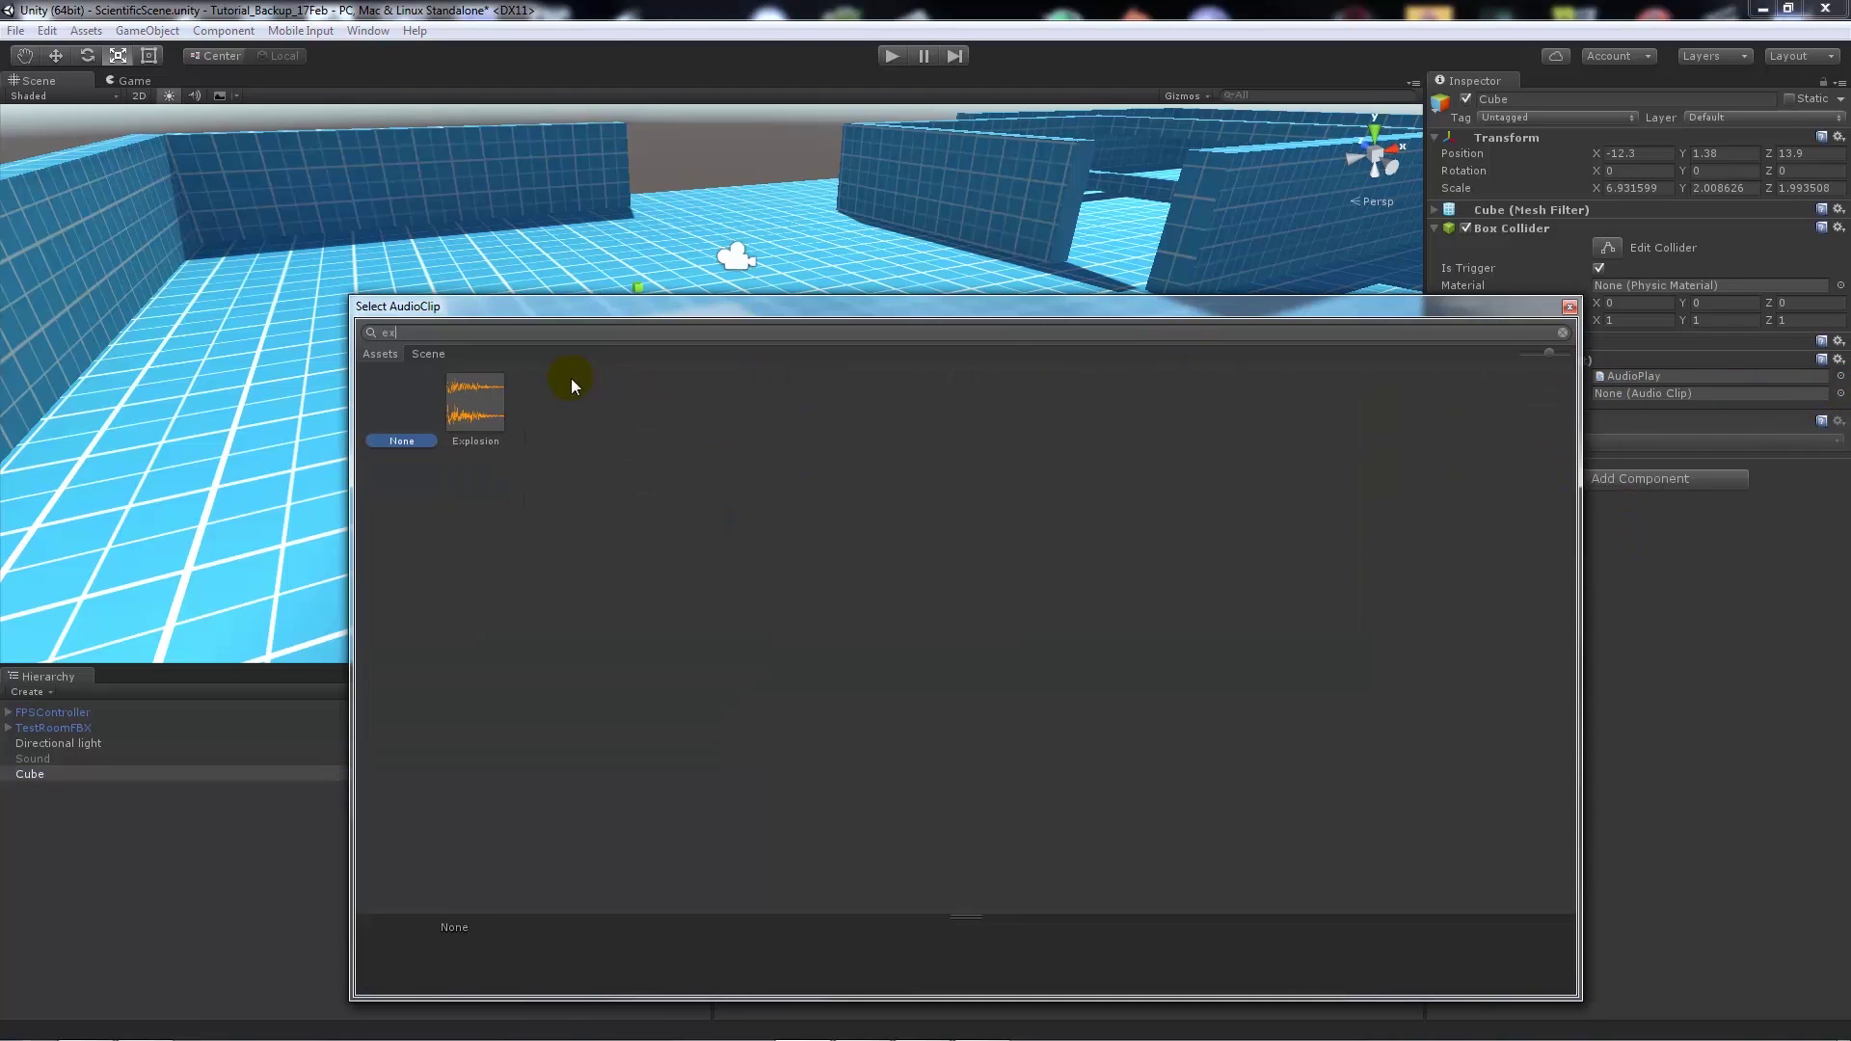
{"action": "double_click", "coordinate": [472, 408]}
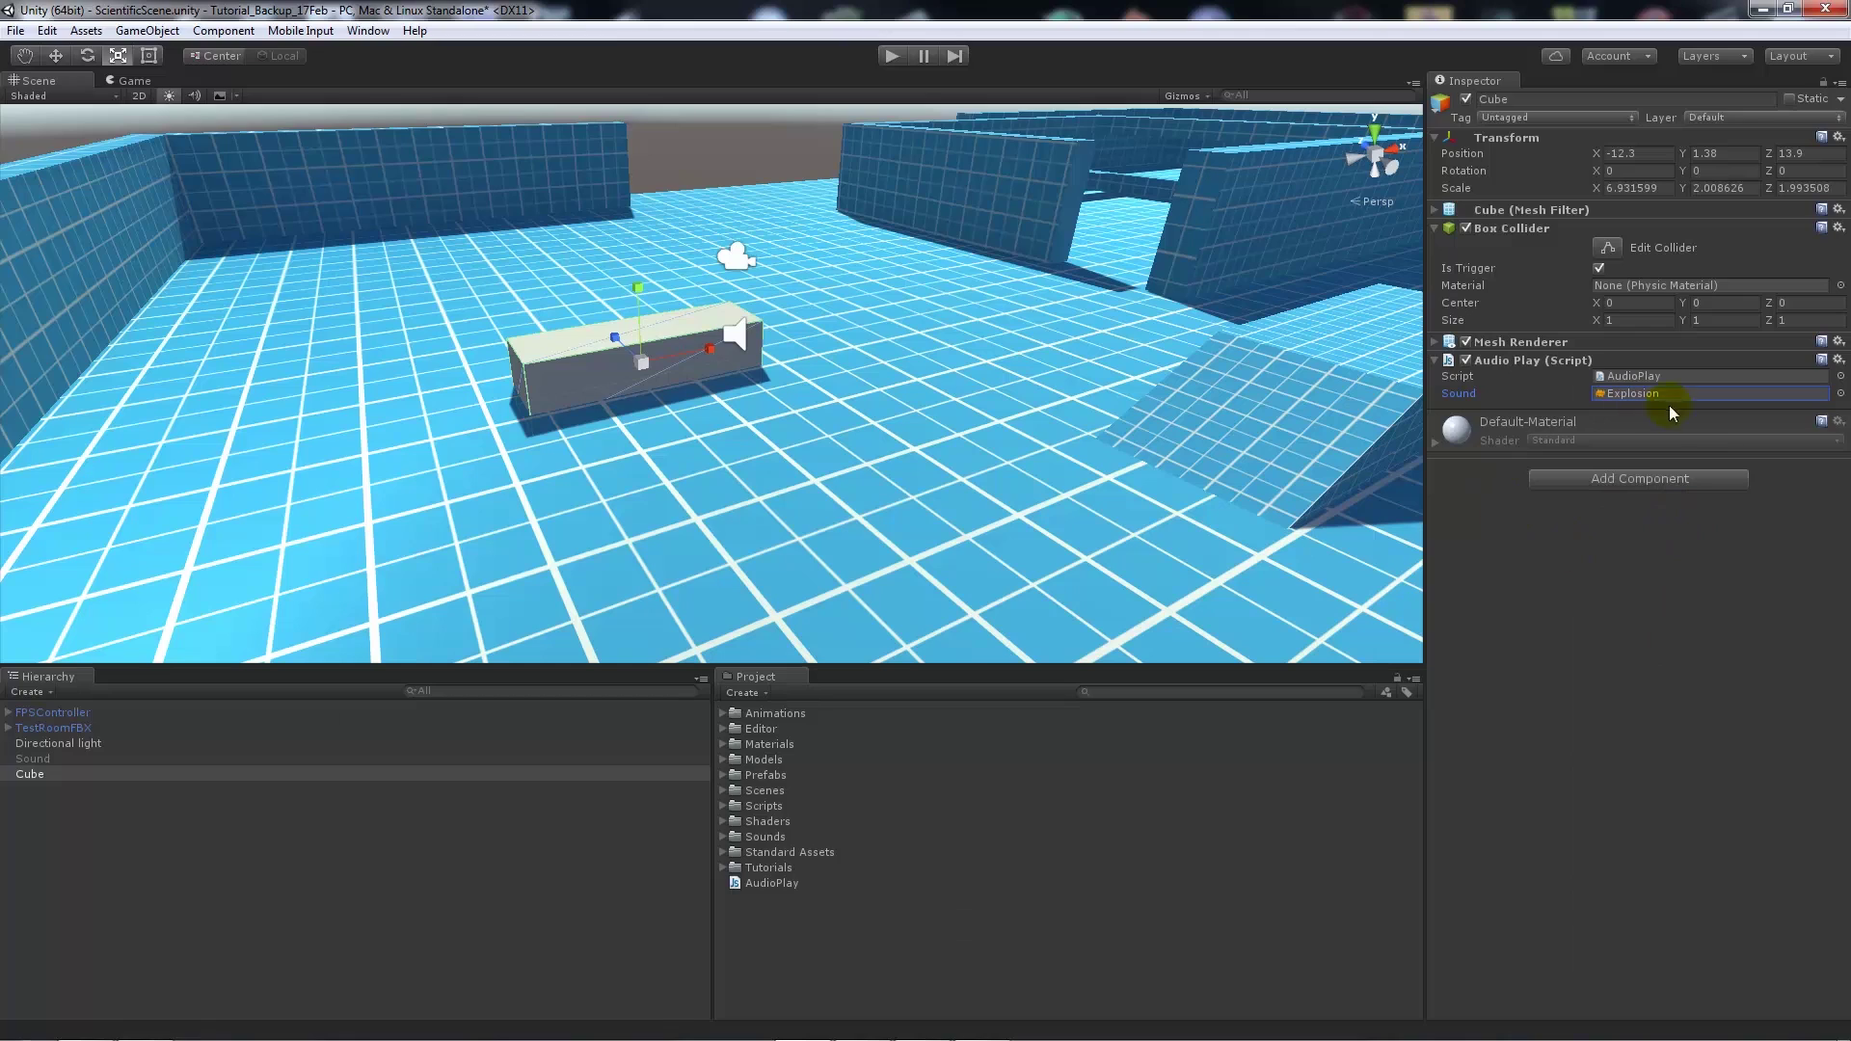
Step: Add an Audio Source to the Cube with Play On Awake turned off
{"action": "left_click", "coordinate": [1673, 478]}
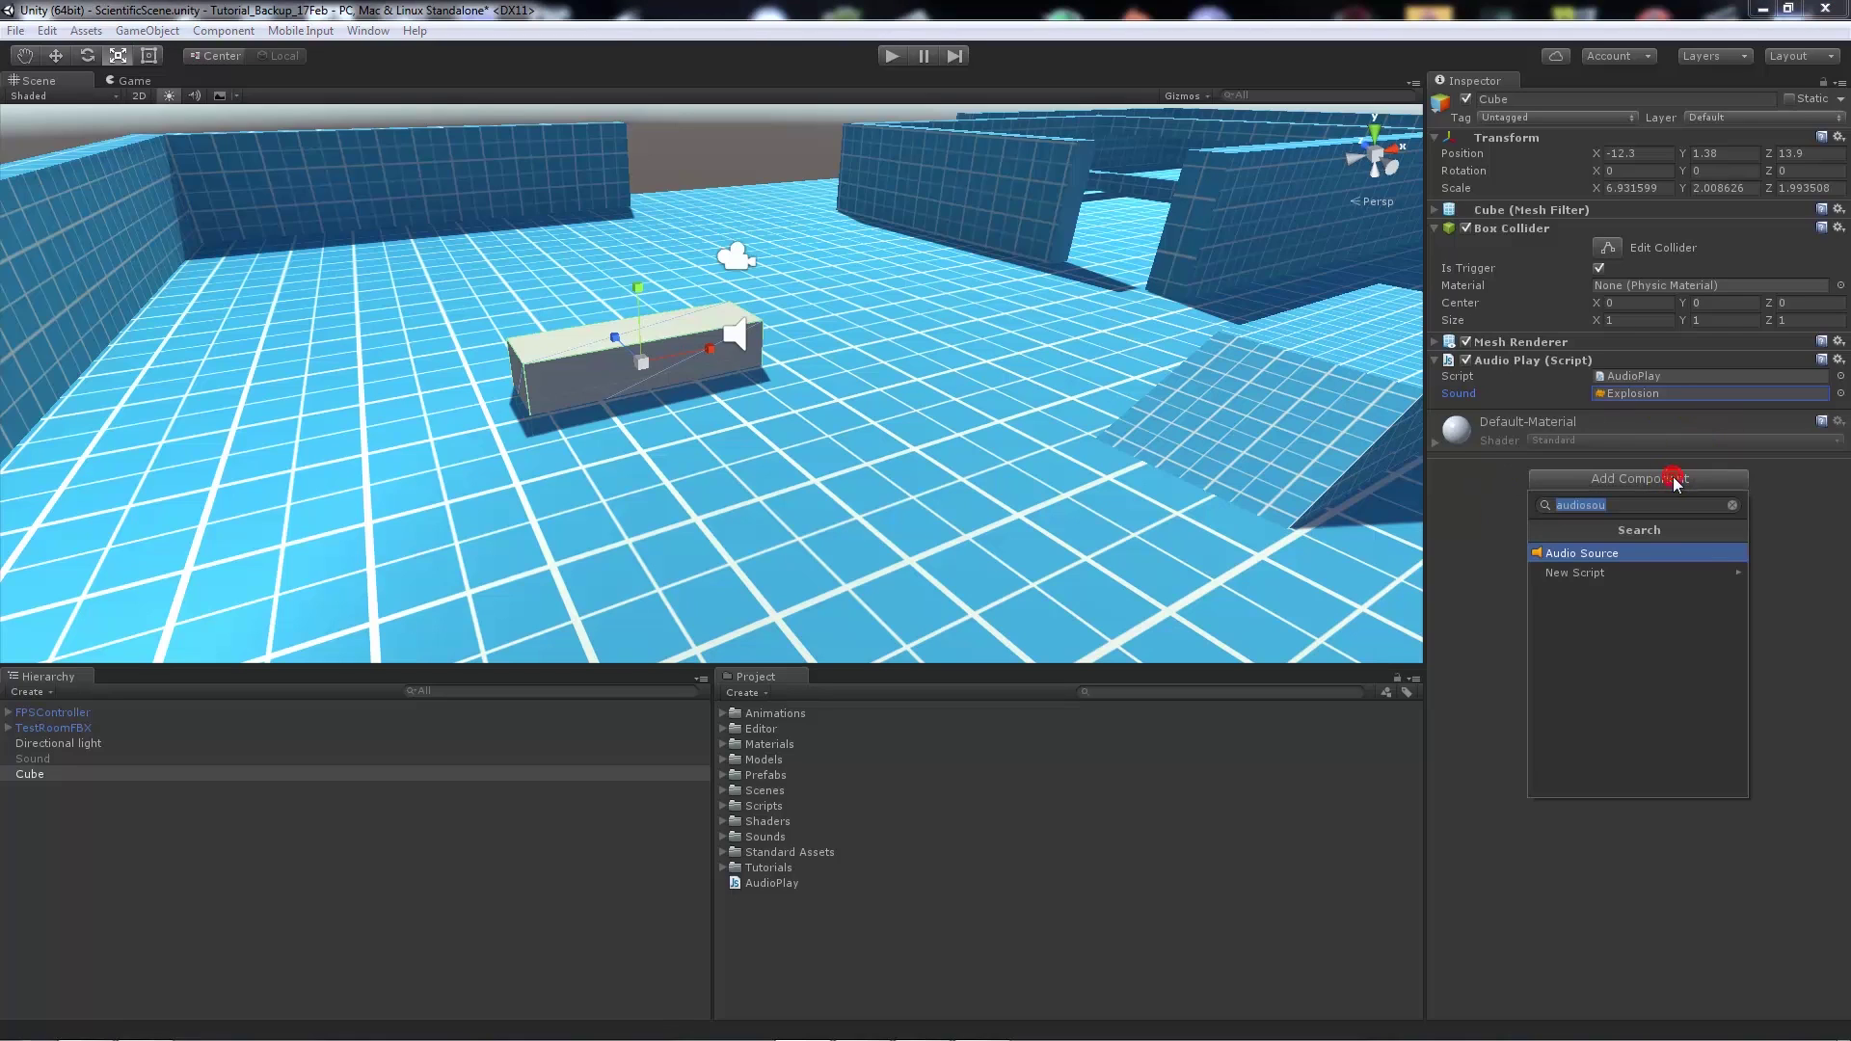
{"action": "left_click", "coordinate": [1627, 554]}
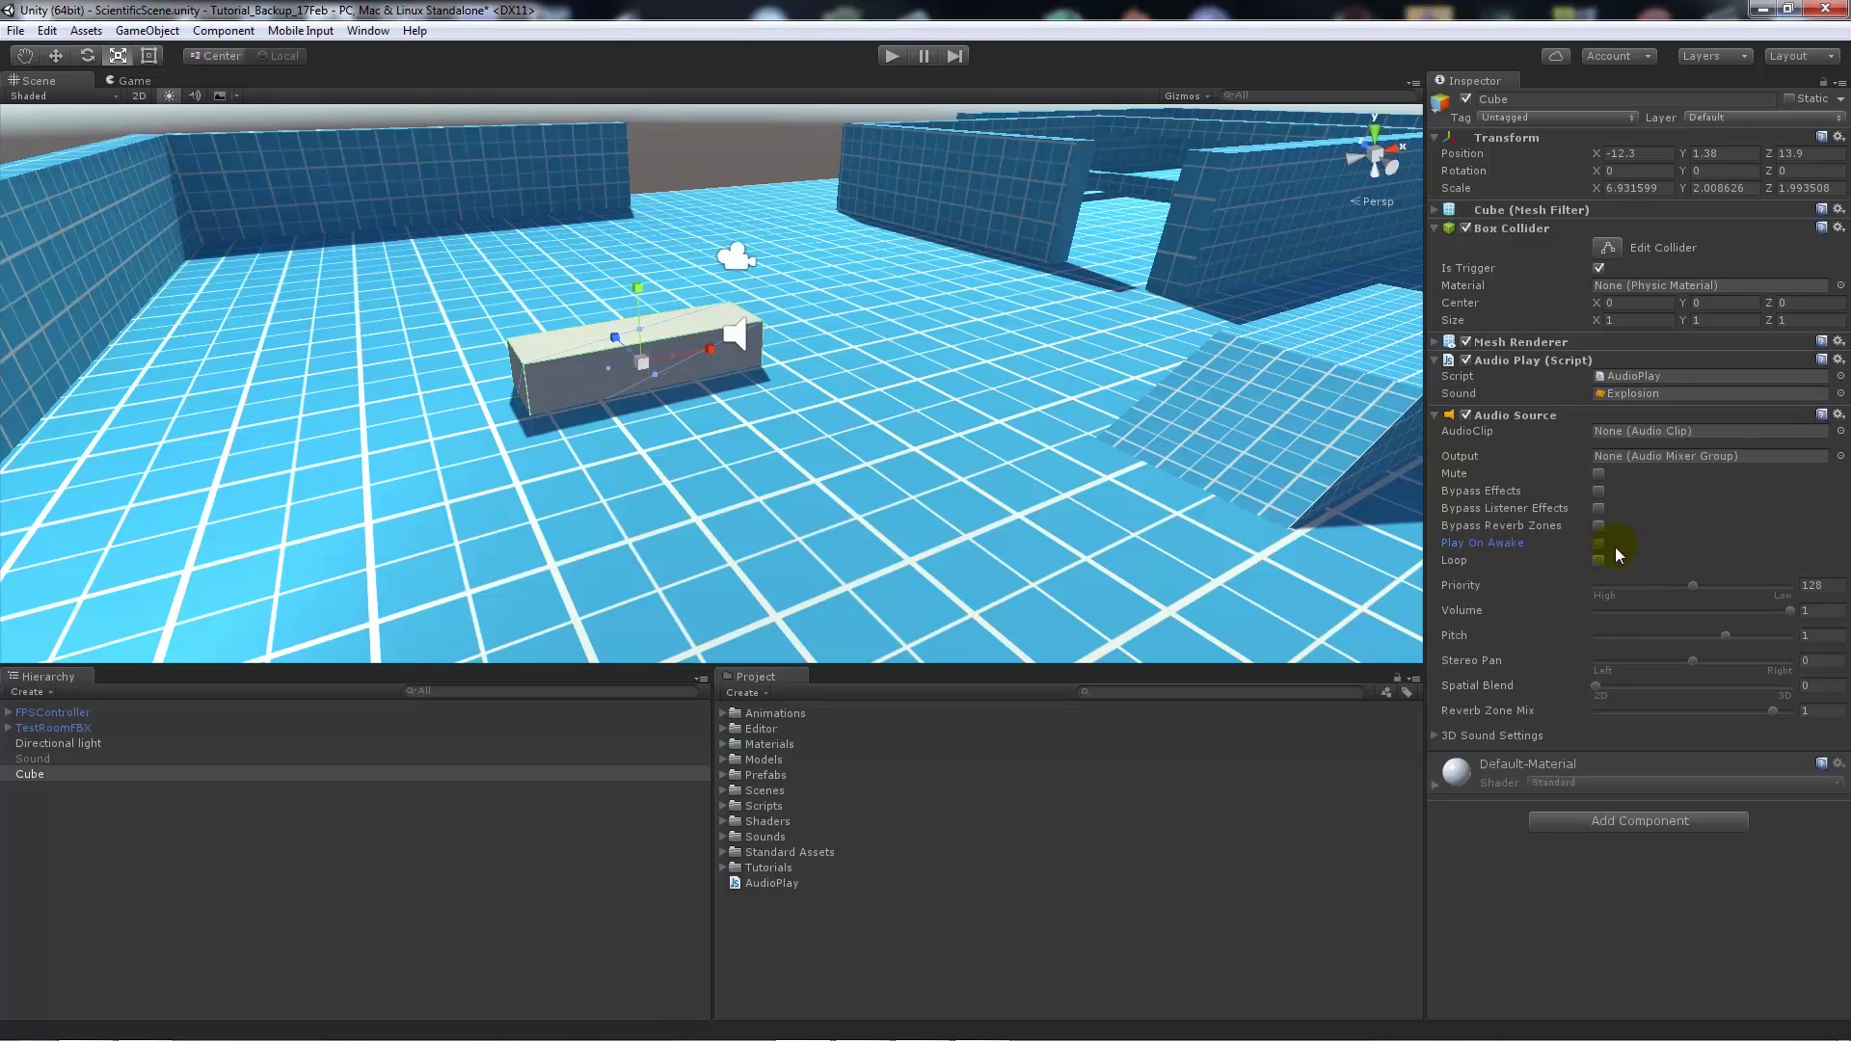
{"action": "left_click", "coordinate": [1598, 543]}
Step: Play-test by walking the FPSController into the trigger cube, then bring up AudioPlay.js in MonoDevelop
{"action": "left_click", "coordinate": [891, 56]}
{"action": "left_click", "coordinate": [831, 286]}
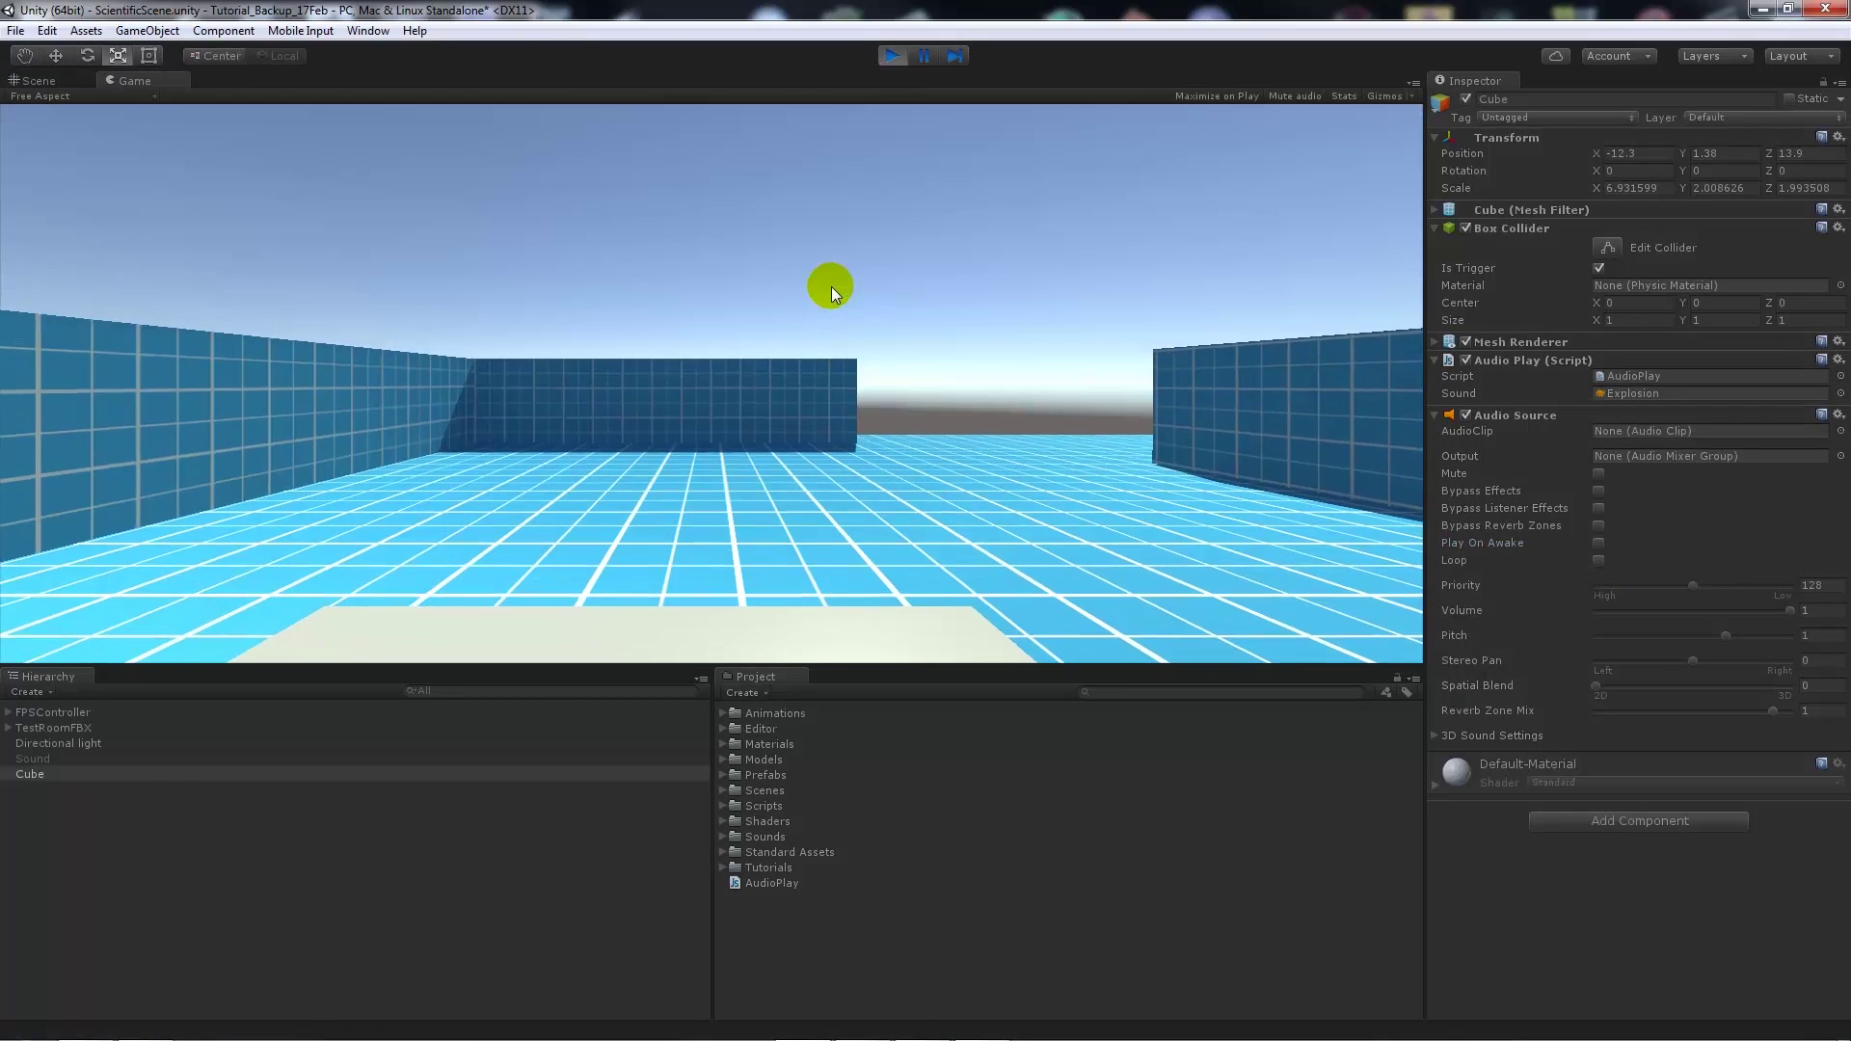
{"action": "key", "text": "w"}
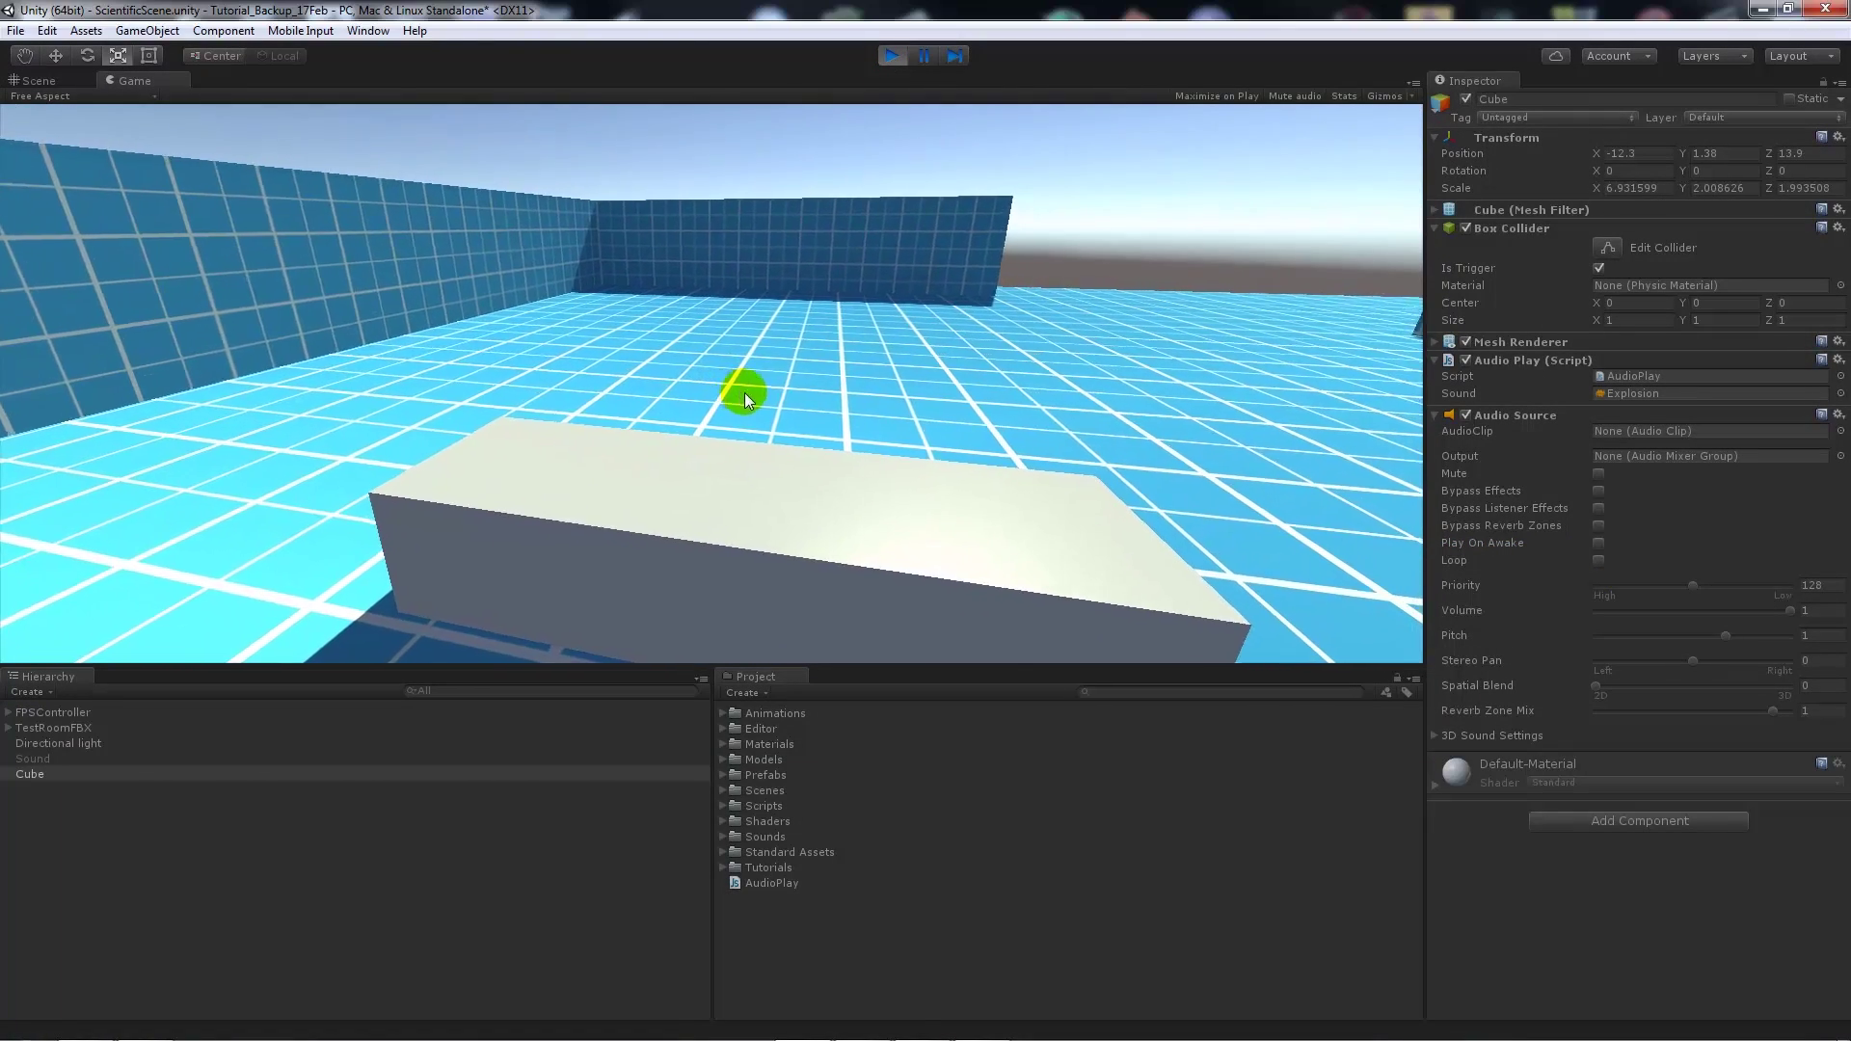
{"action": "key", "text": "w"}
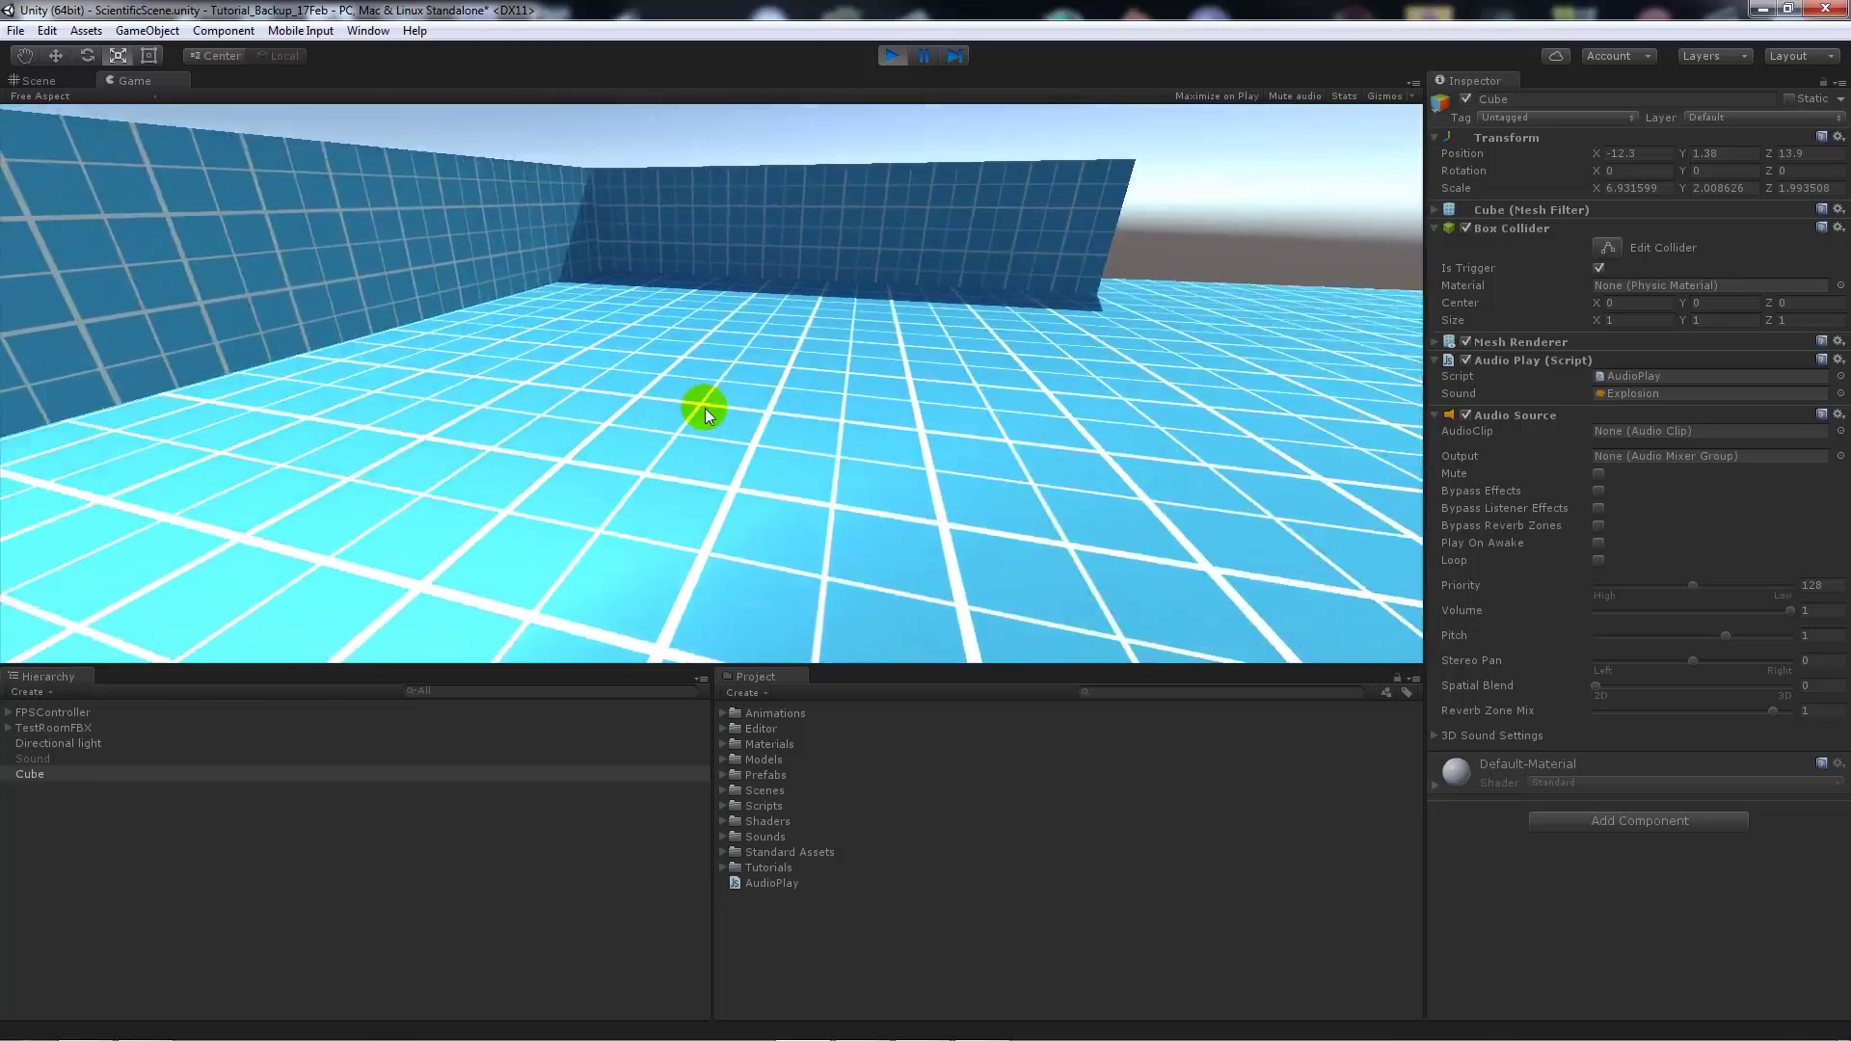
{"action": "key", "text": "w"}
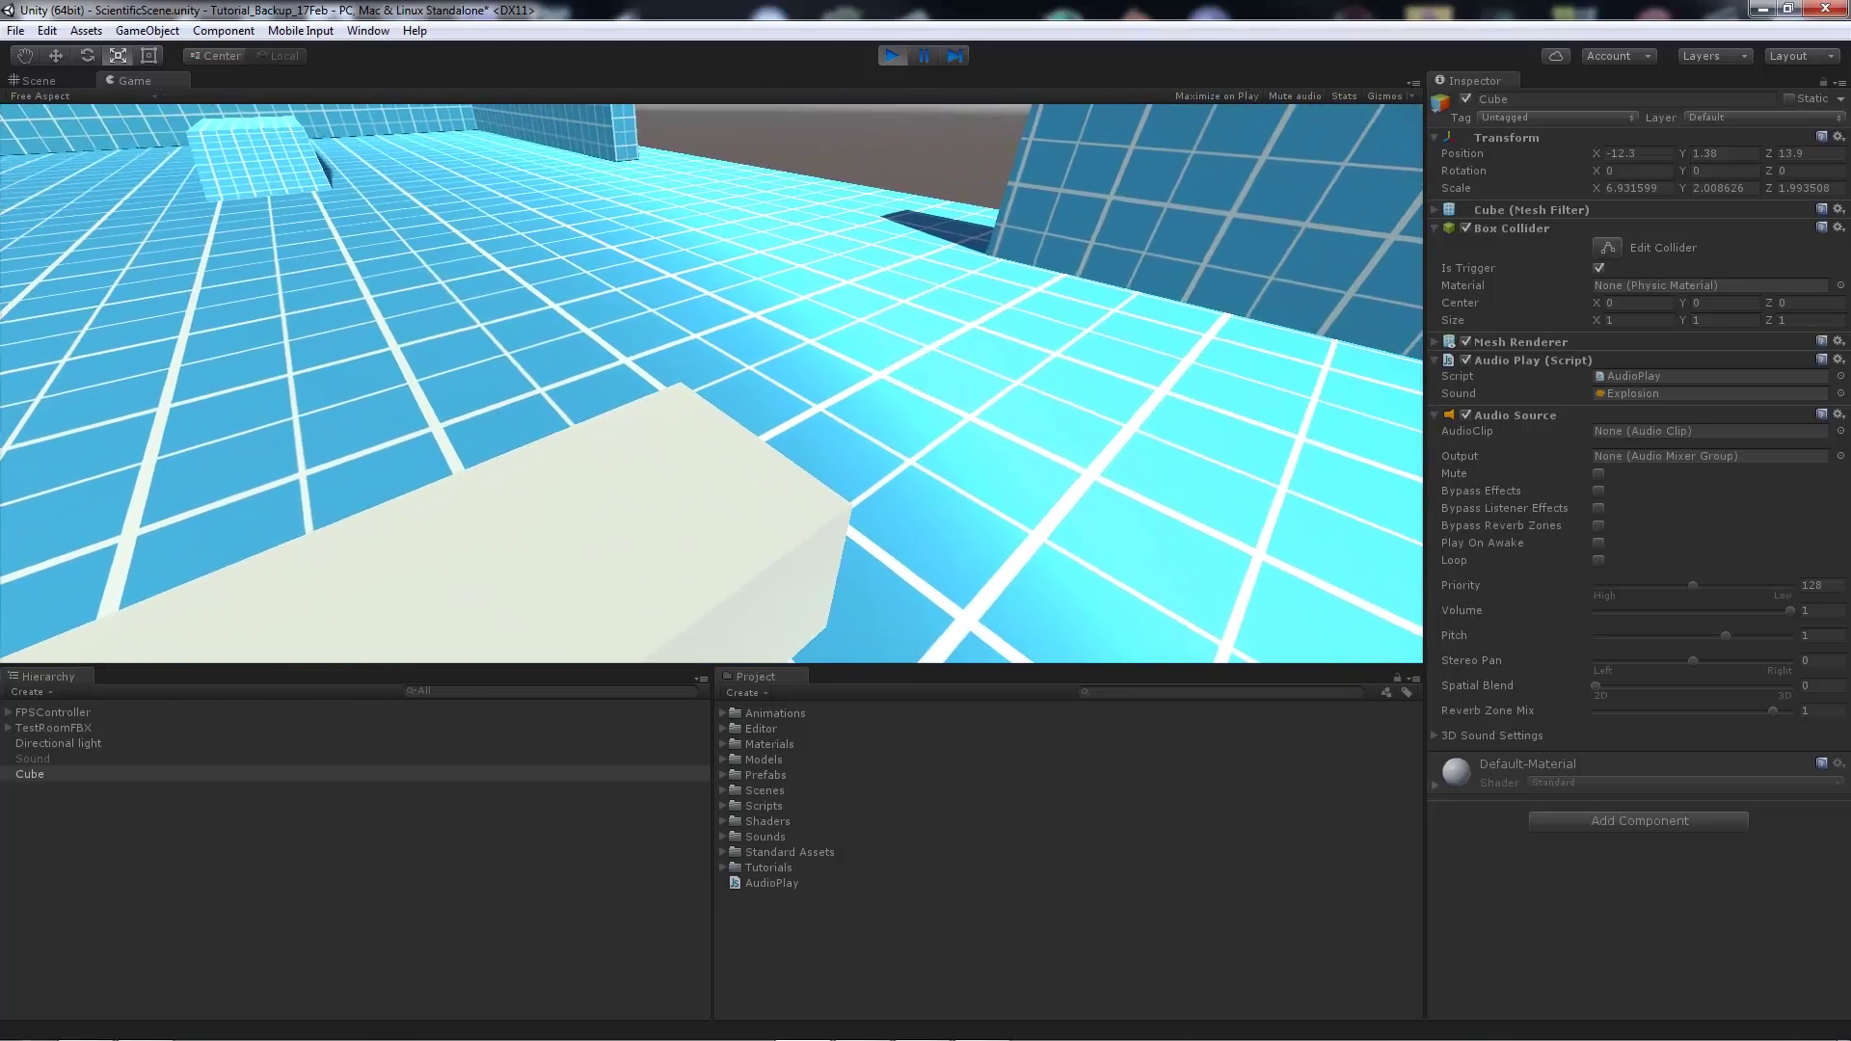
{"action": "key", "text": "w"}
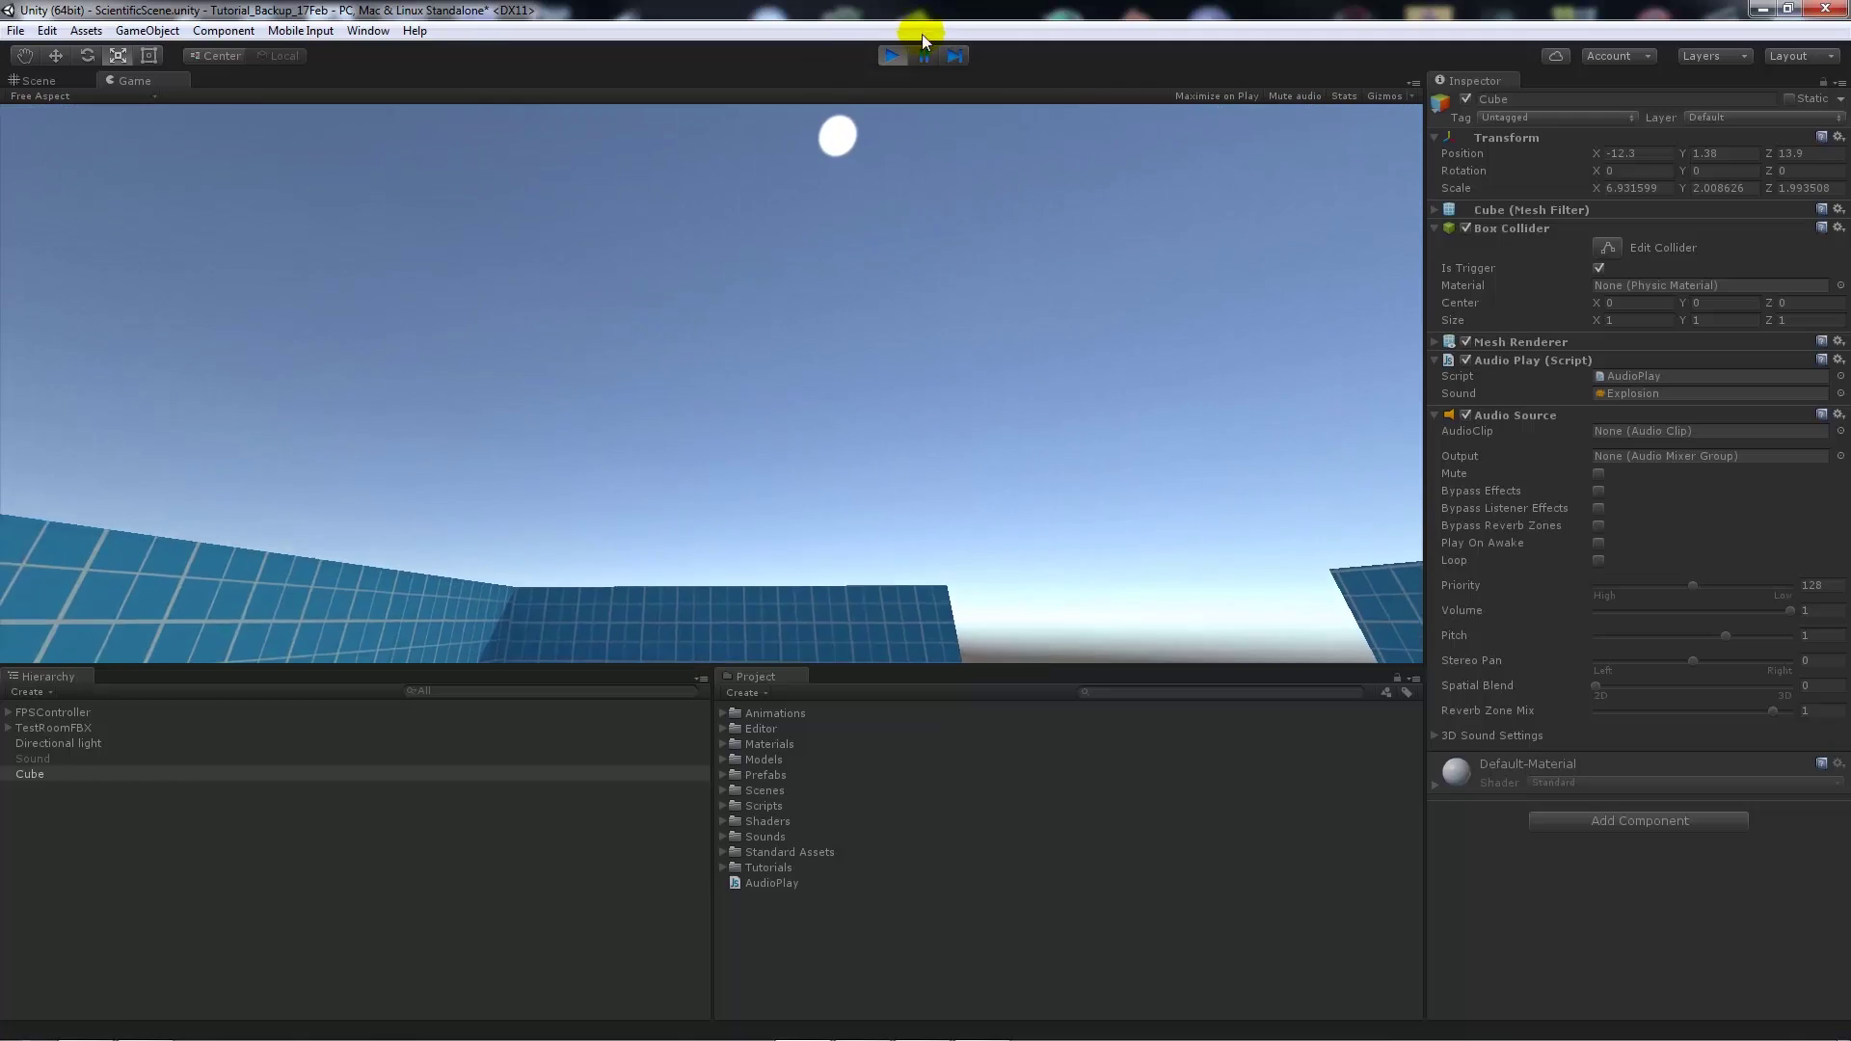
{"action": "left_click", "coordinate": [889, 56]}
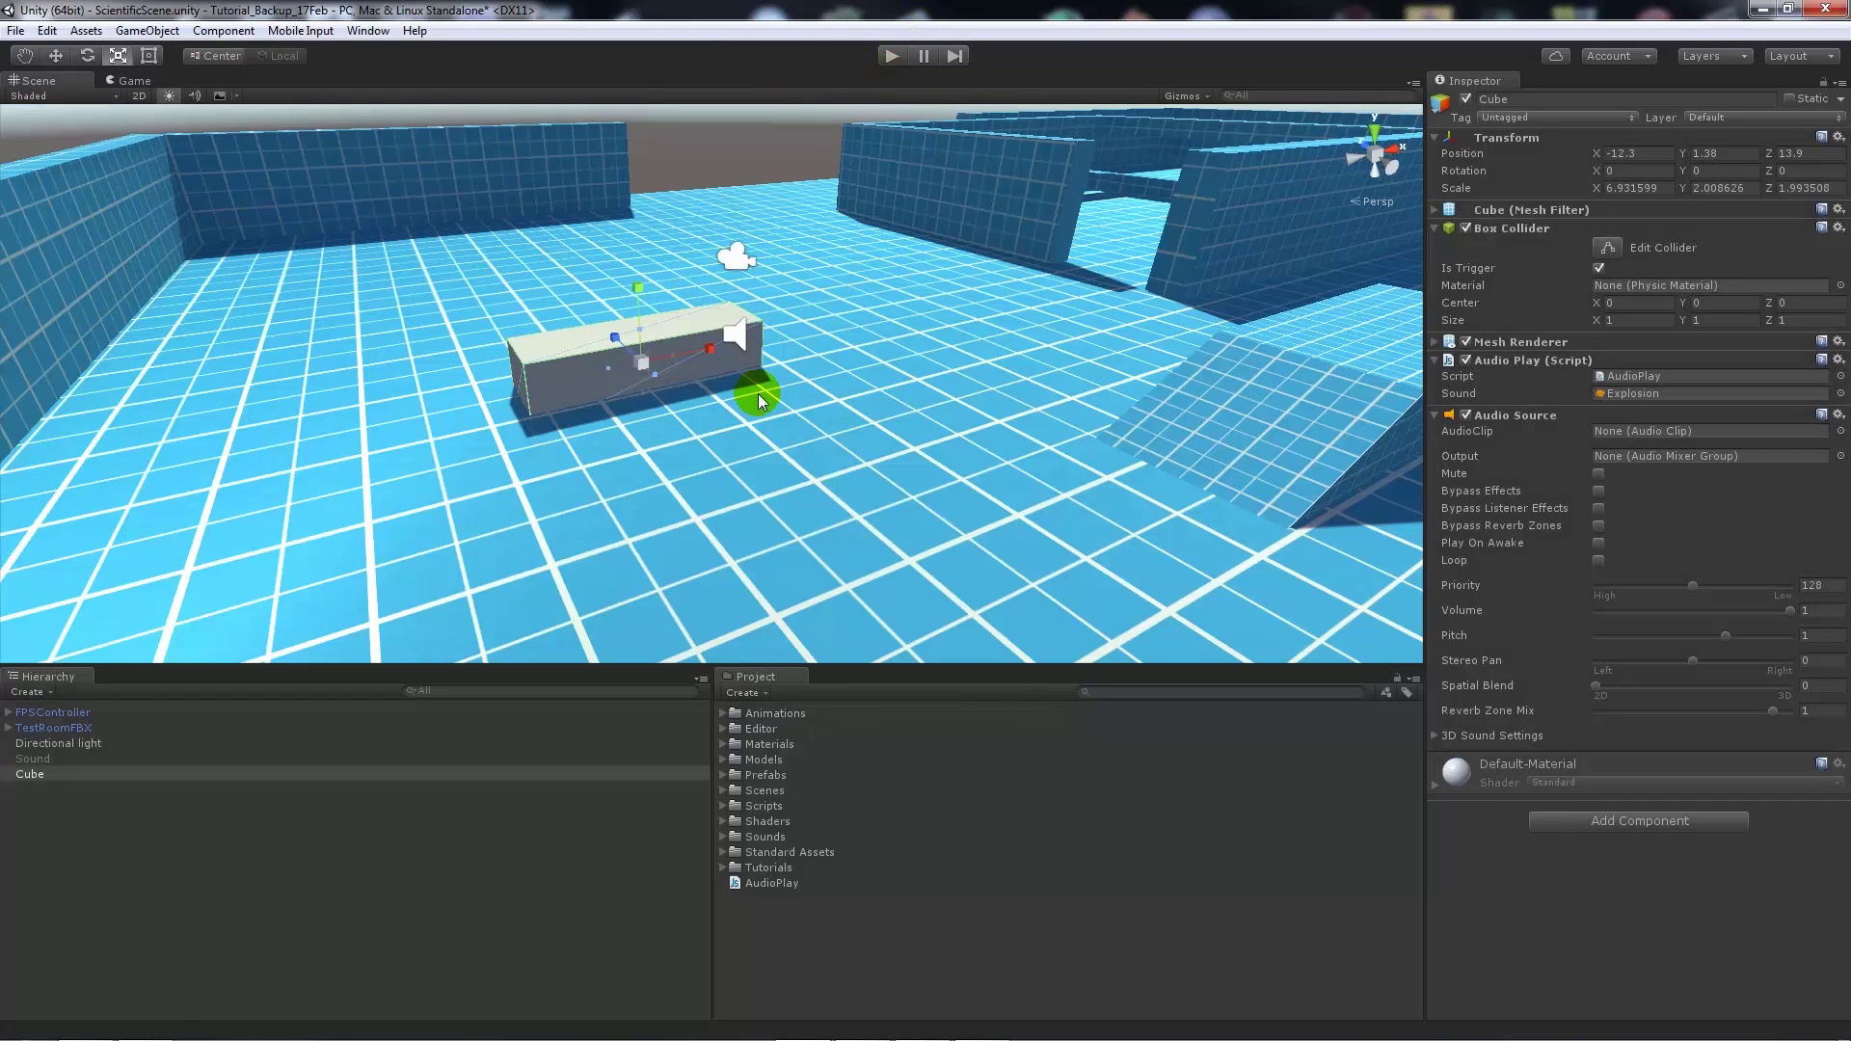
{"action": "key", "text": "alt+Tab"}
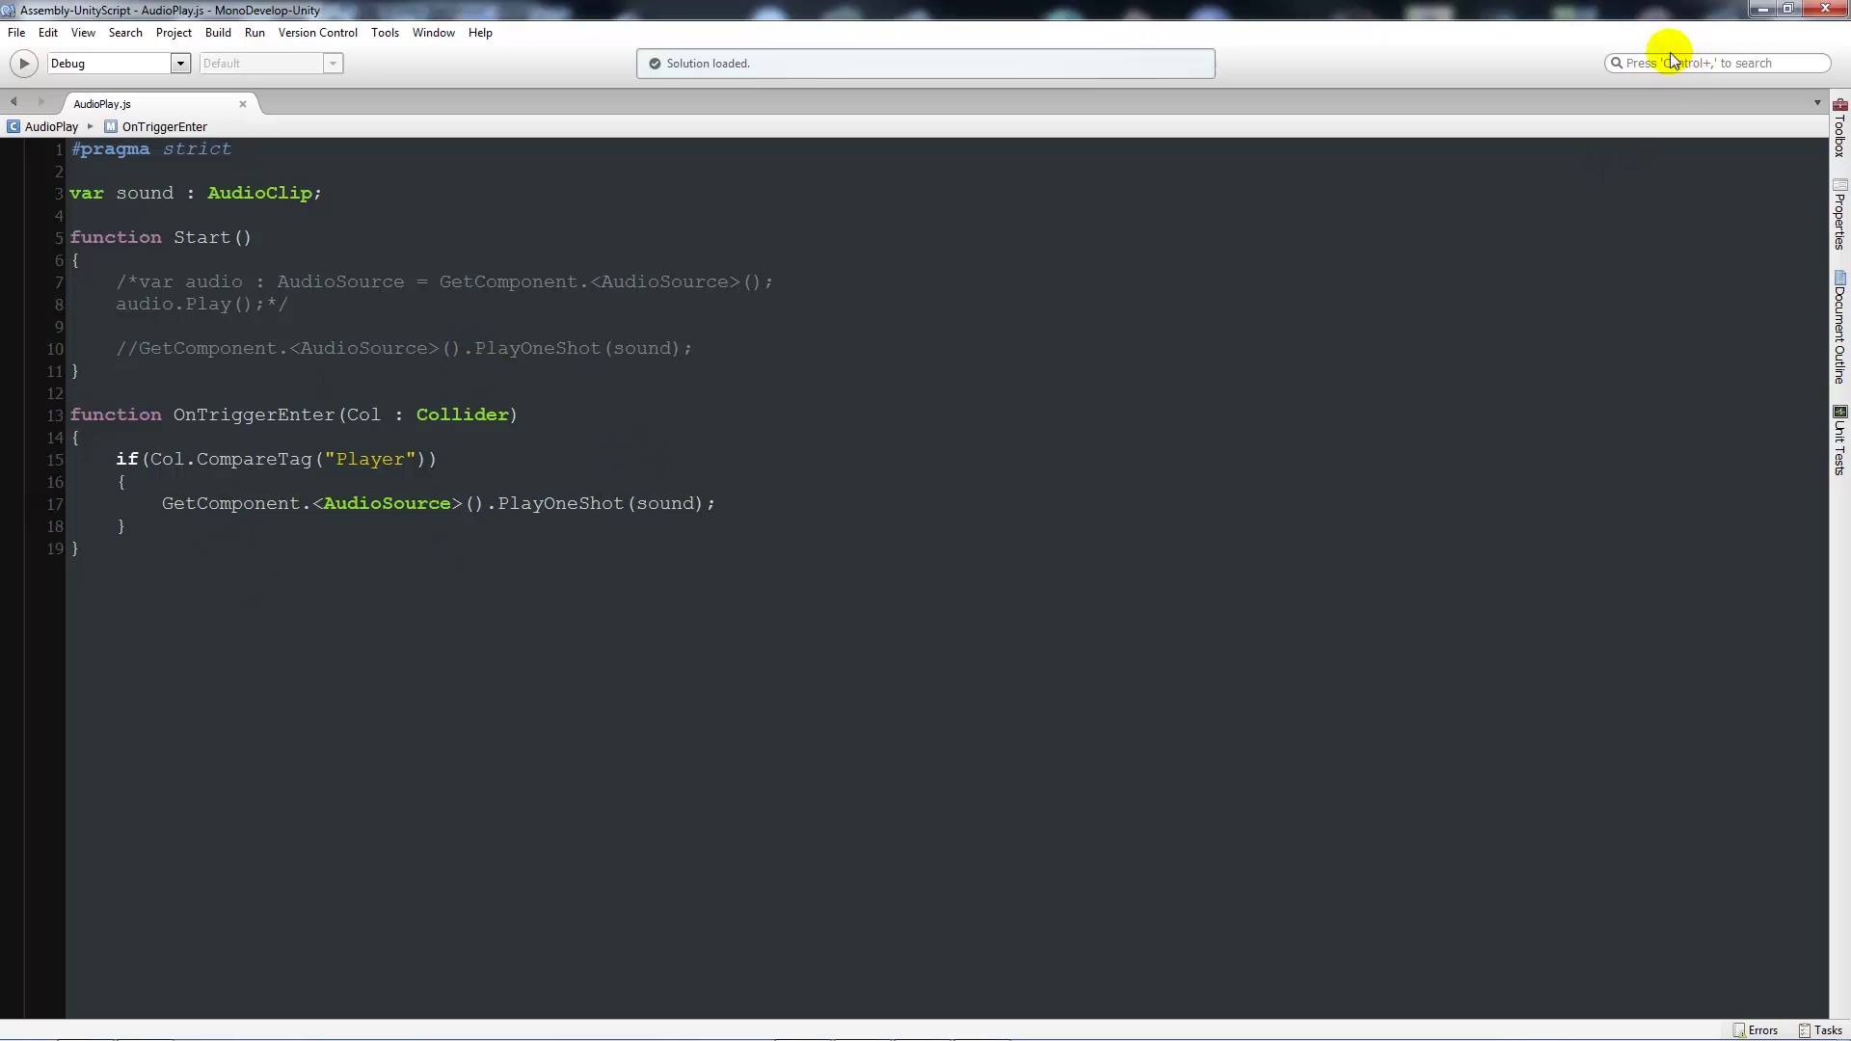
Step: Back in Unity, deactivate the Cube object
{"action": "left_click", "coordinate": [1764, 9]}
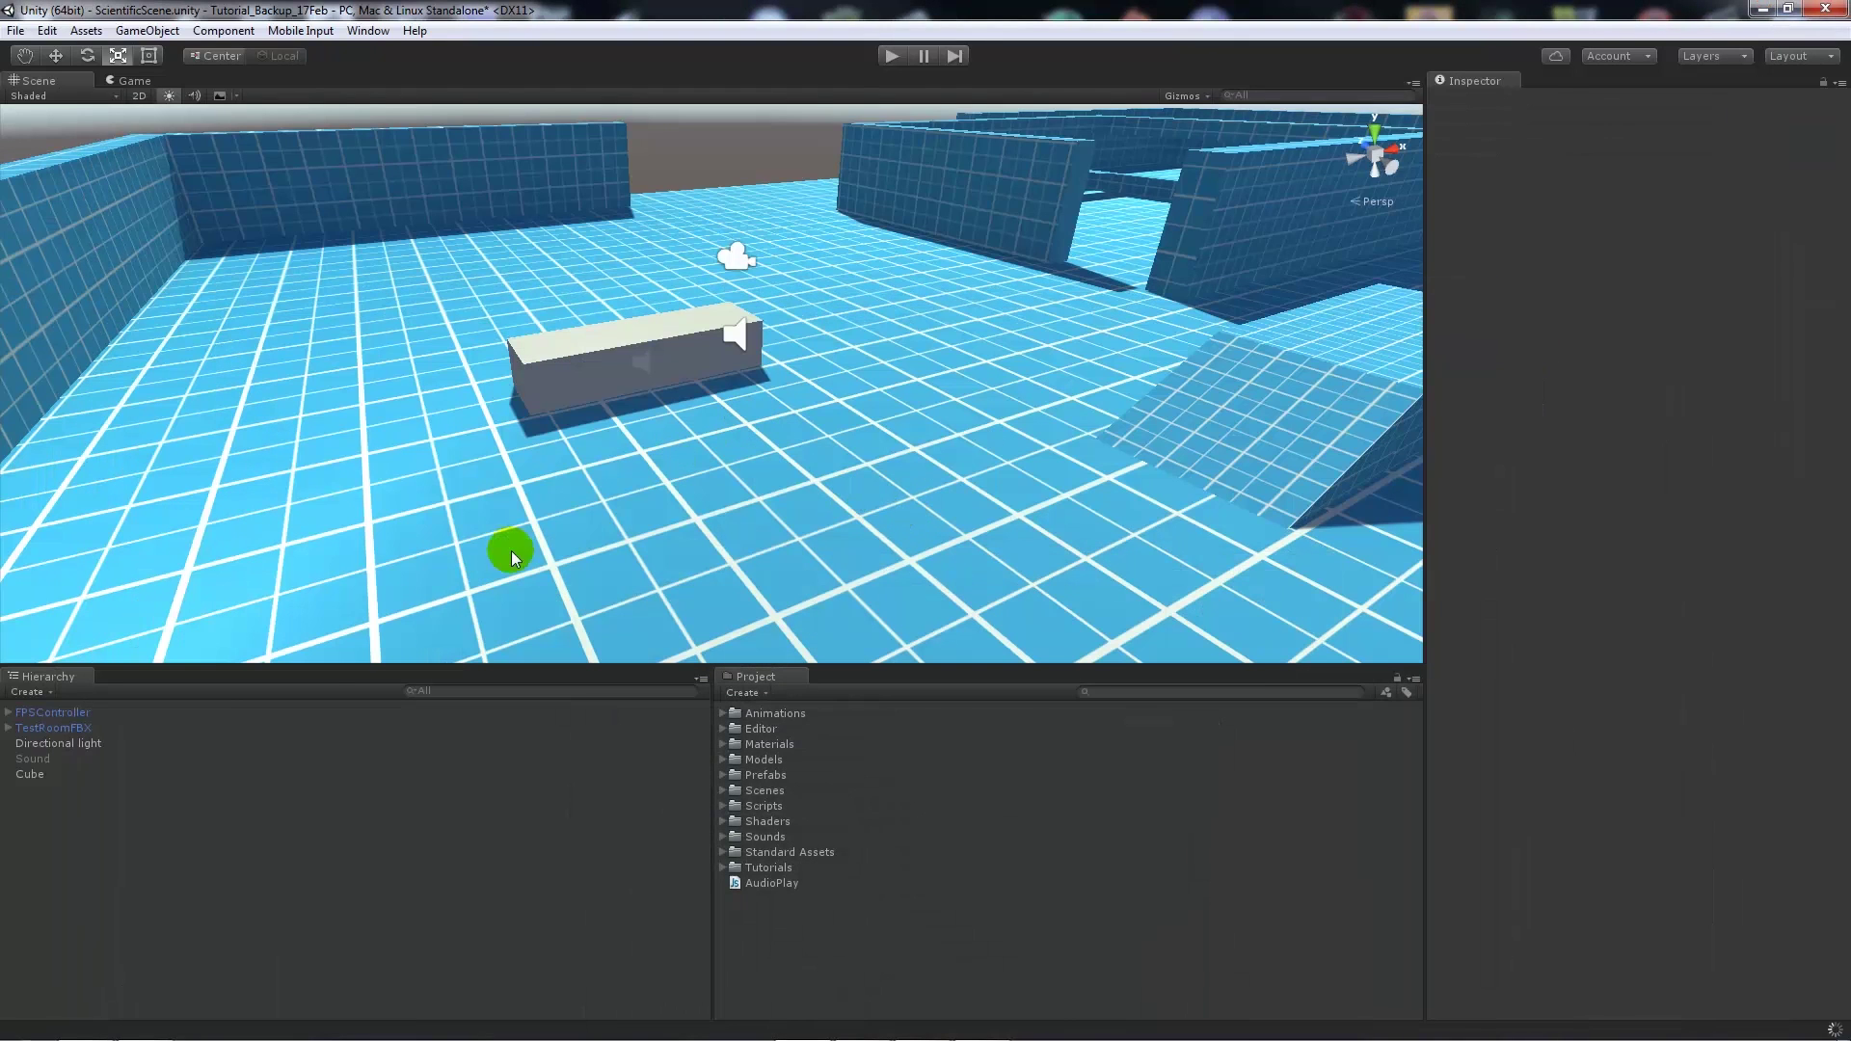
{"action": "left_click", "coordinate": [32, 777]}
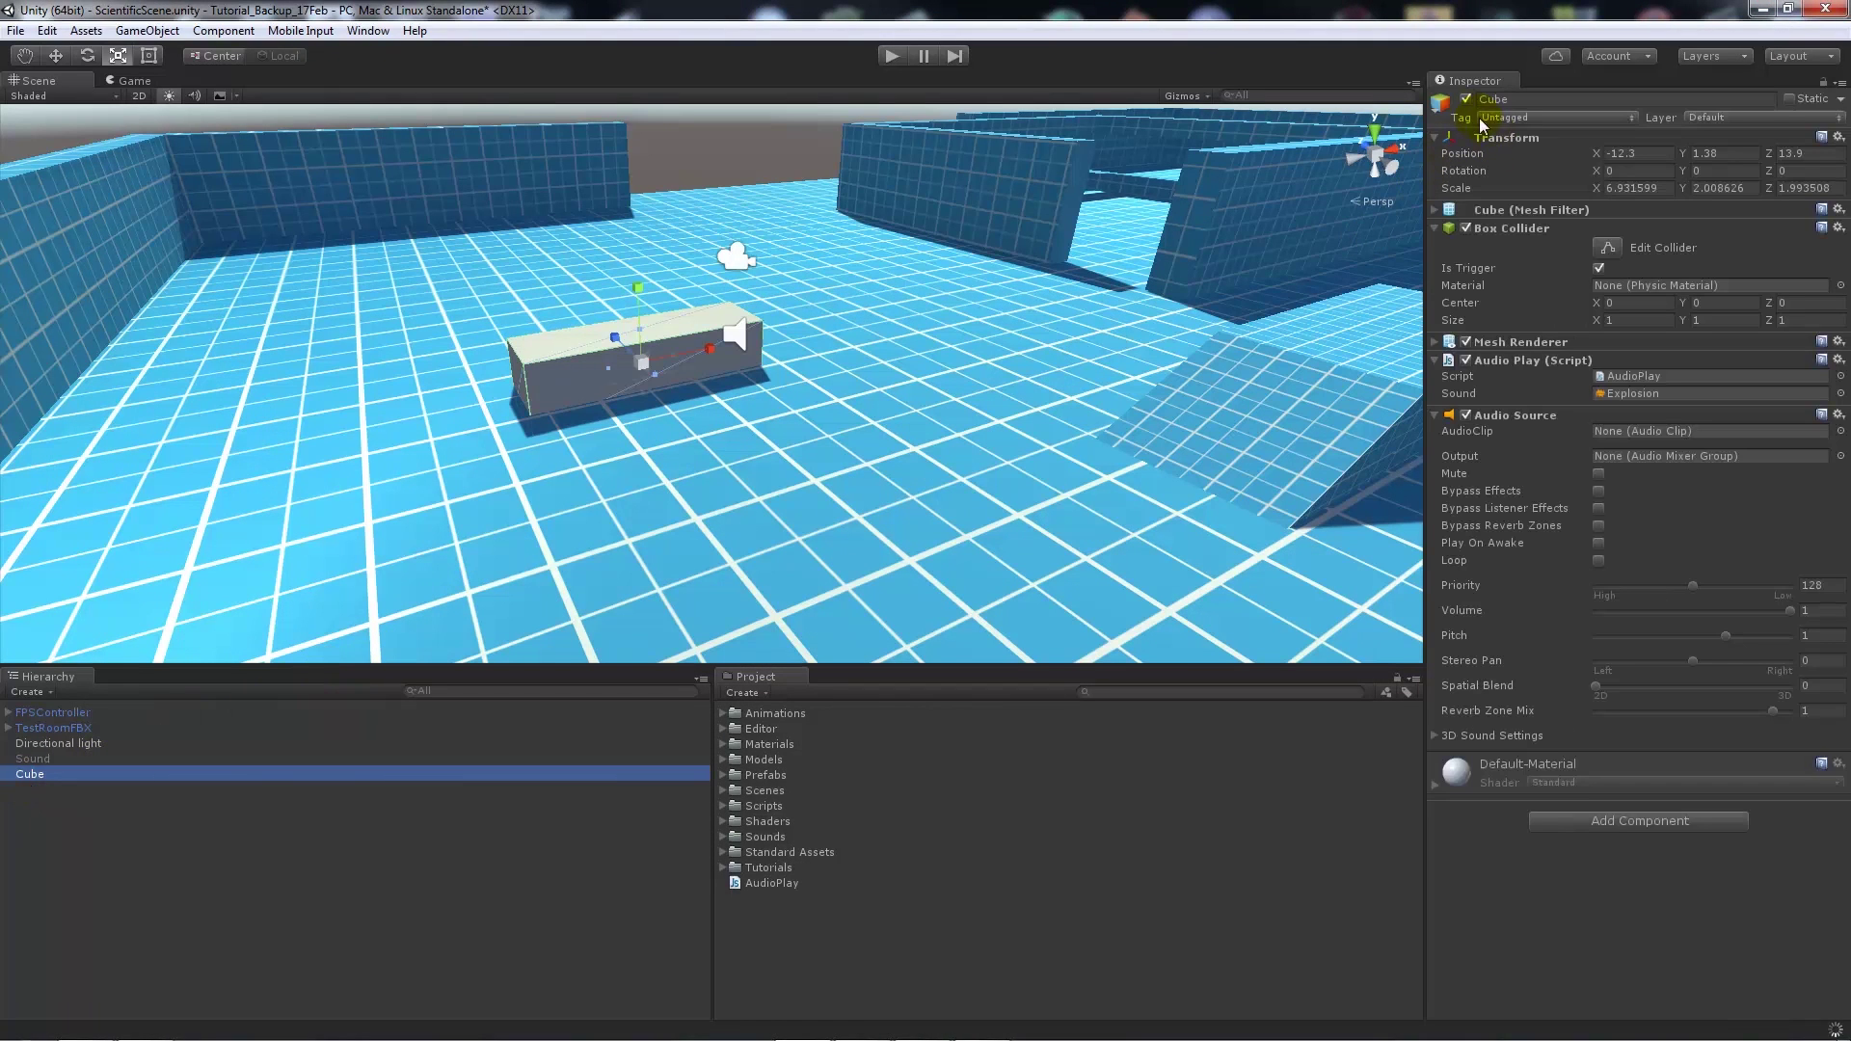
{"action": "left_click", "coordinate": [1464, 99]}
Step: Remove the Audio Play script component from the Sound object
{"action": "left_click", "coordinate": [33, 758]}
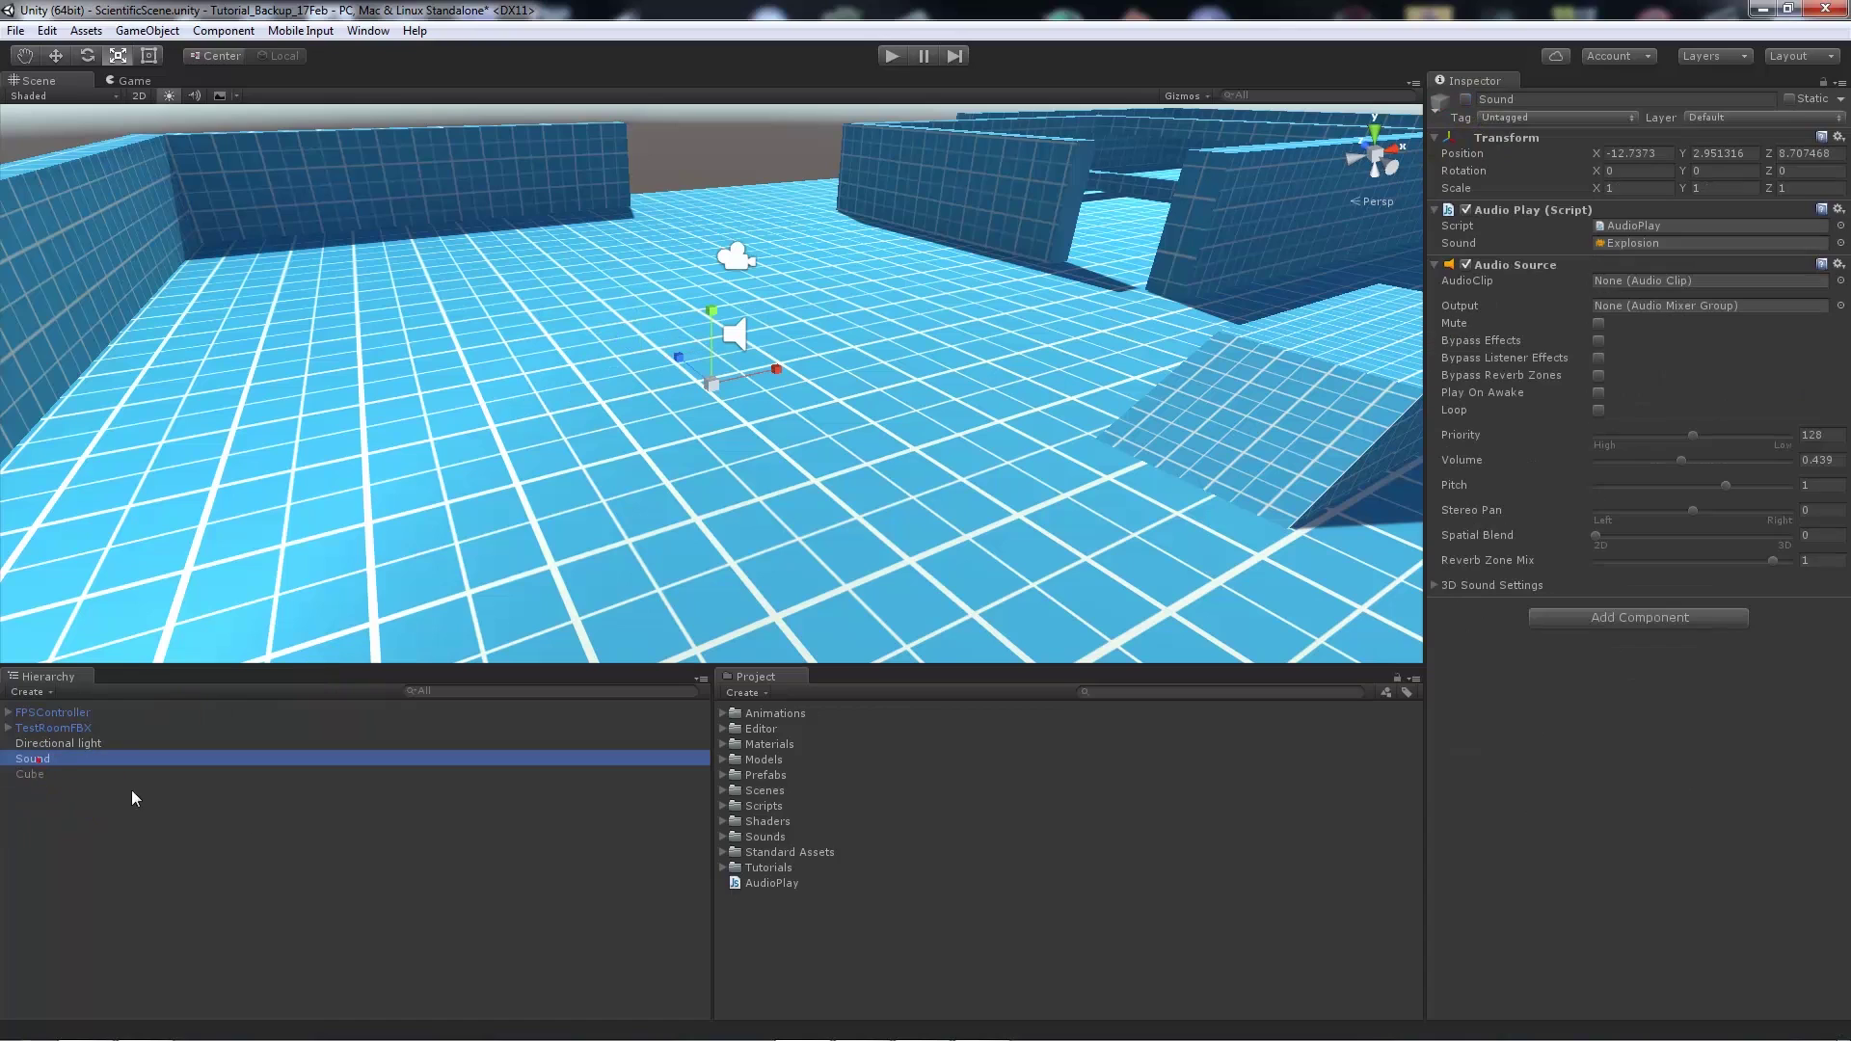
{"action": "left_click", "coordinate": [1838, 209]}
{"action": "left_click", "coordinate": [1721, 258]}
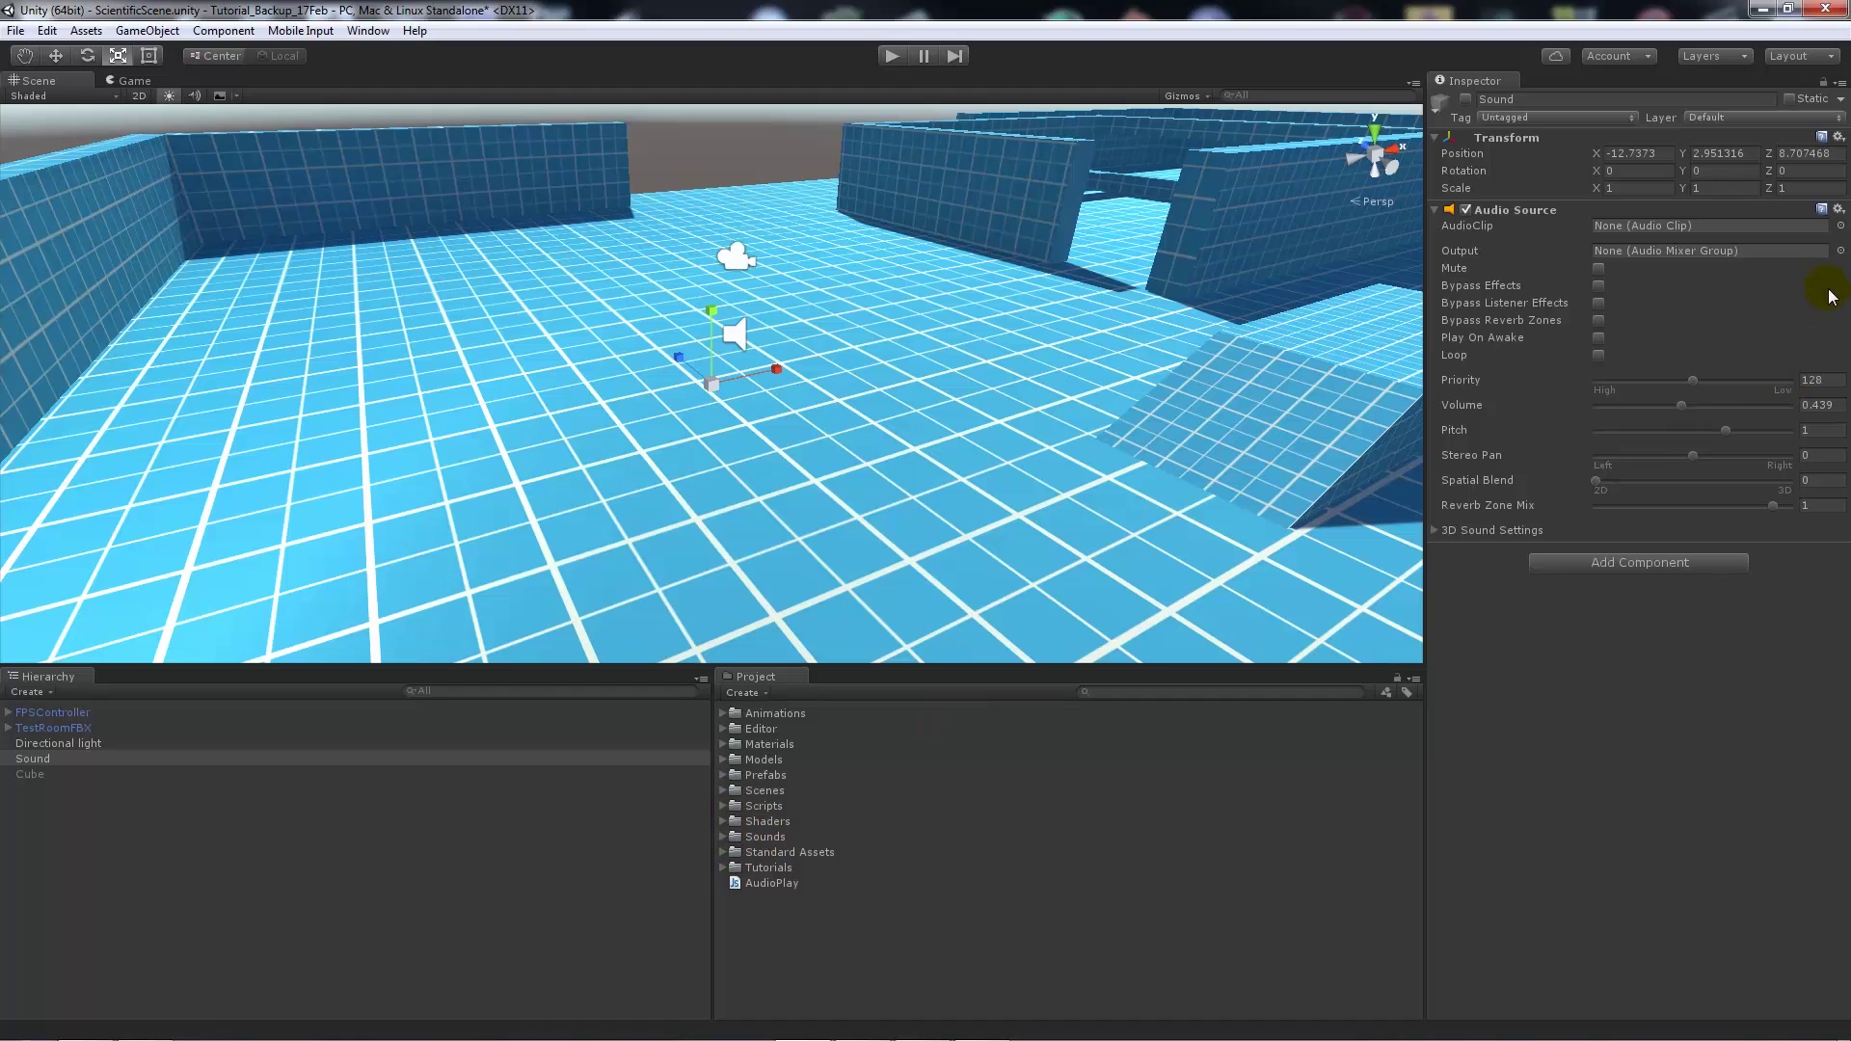
Step: Set the Sound object's Audio Source clip to Explosion with Play On Awake on
{"action": "left_click", "coordinate": [1840, 226]}
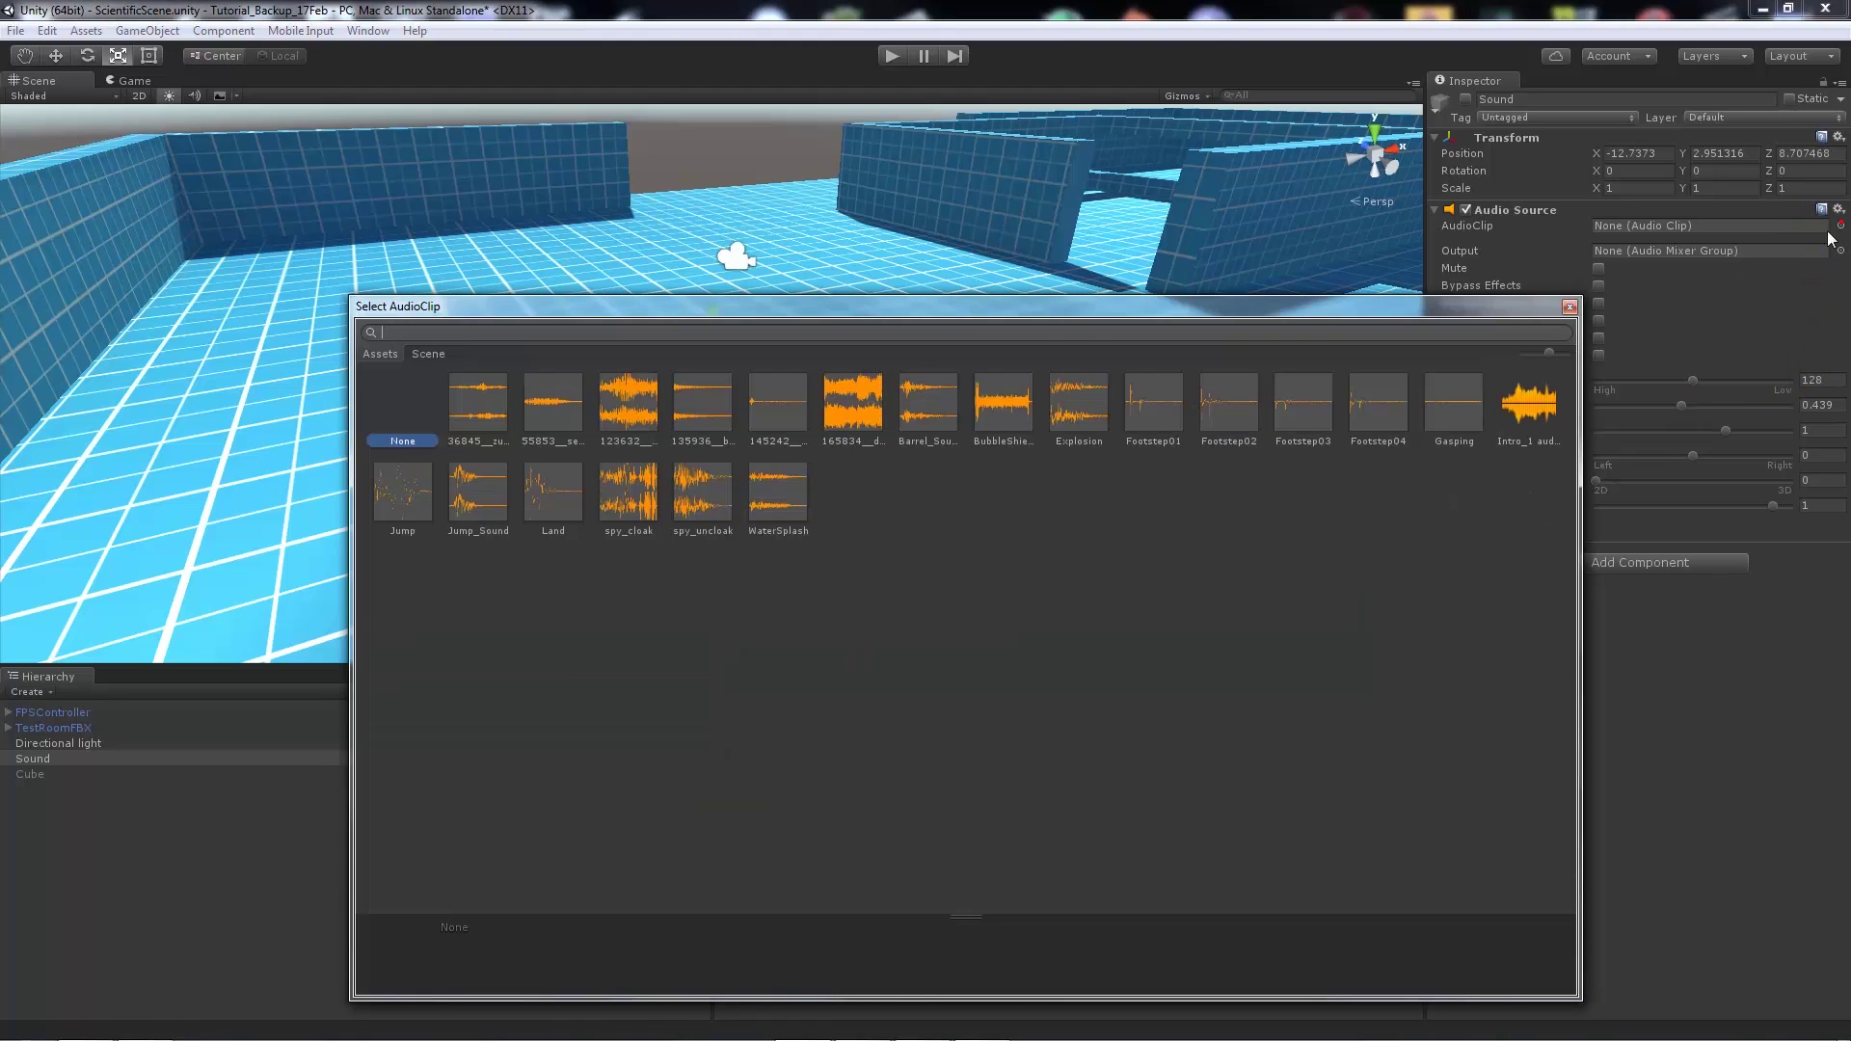
{"action": "type", "text": "explosion"}
{"action": "double_click", "coordinate": [489, 401]}
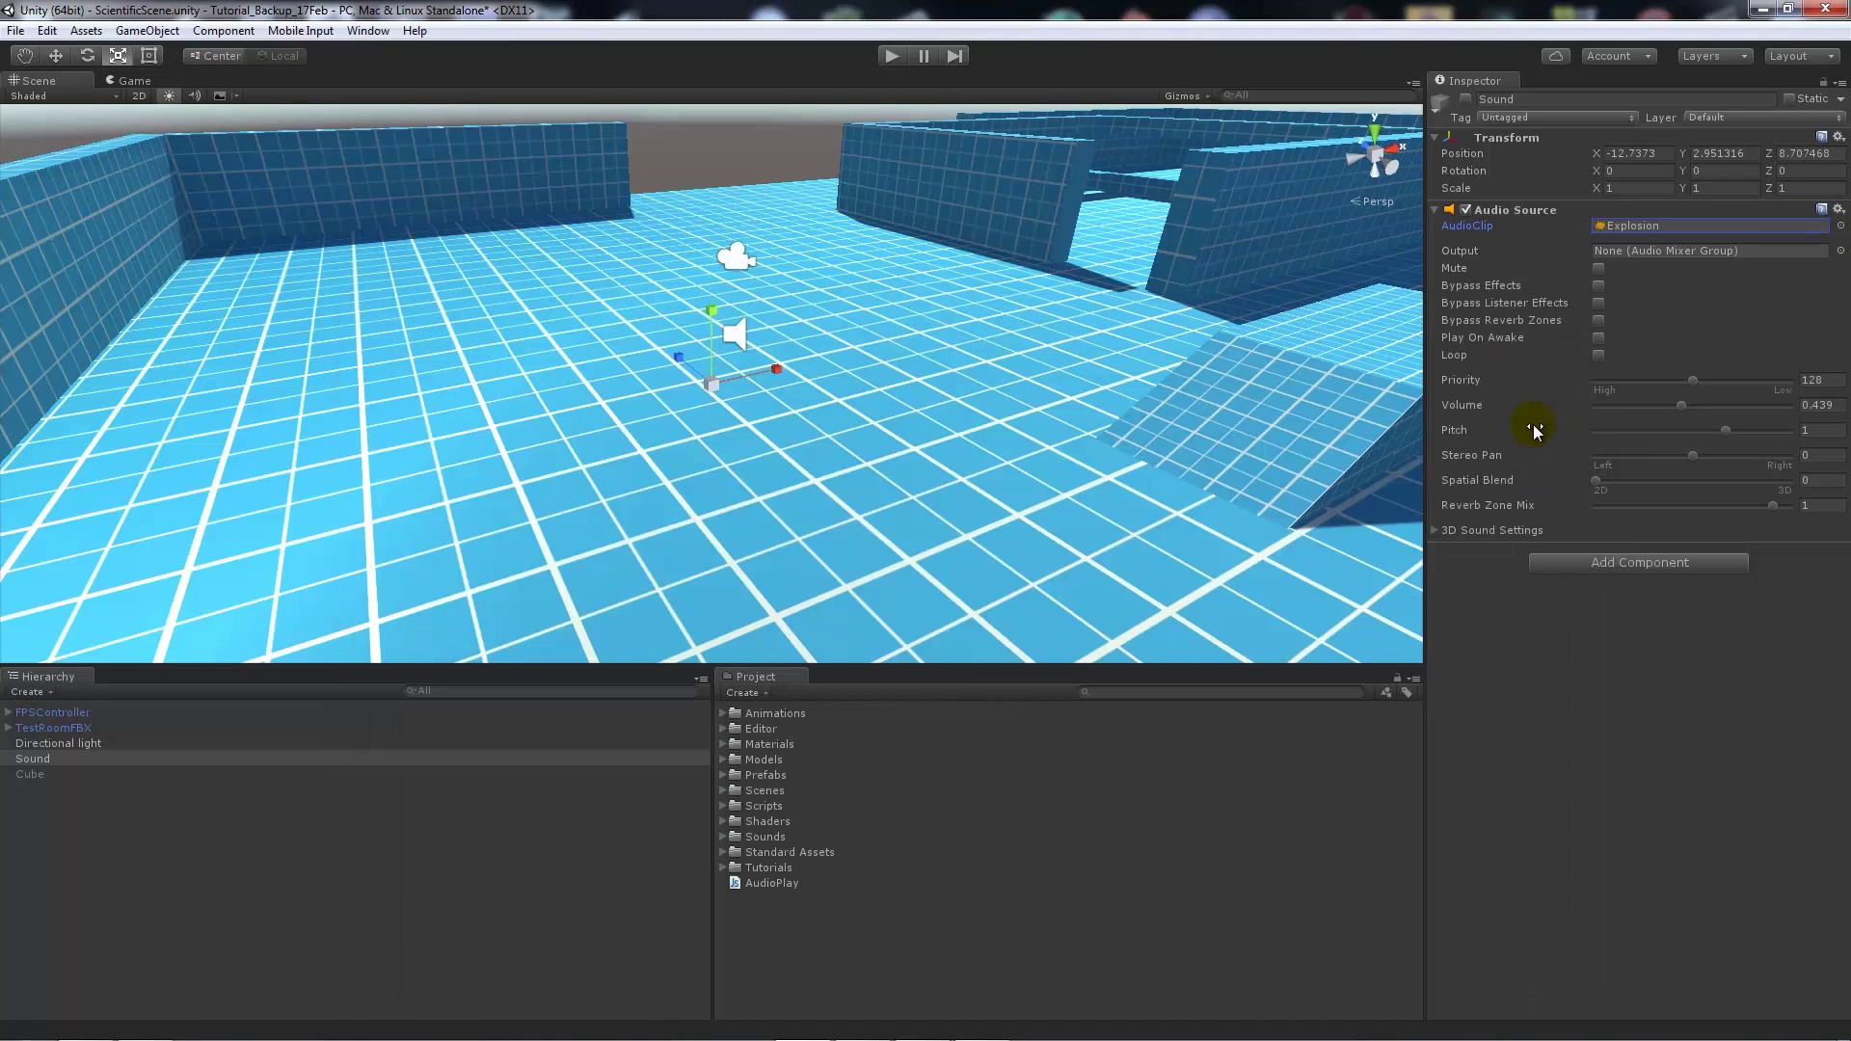
{"action": "left_click", "coordinate": [1600, 338]}
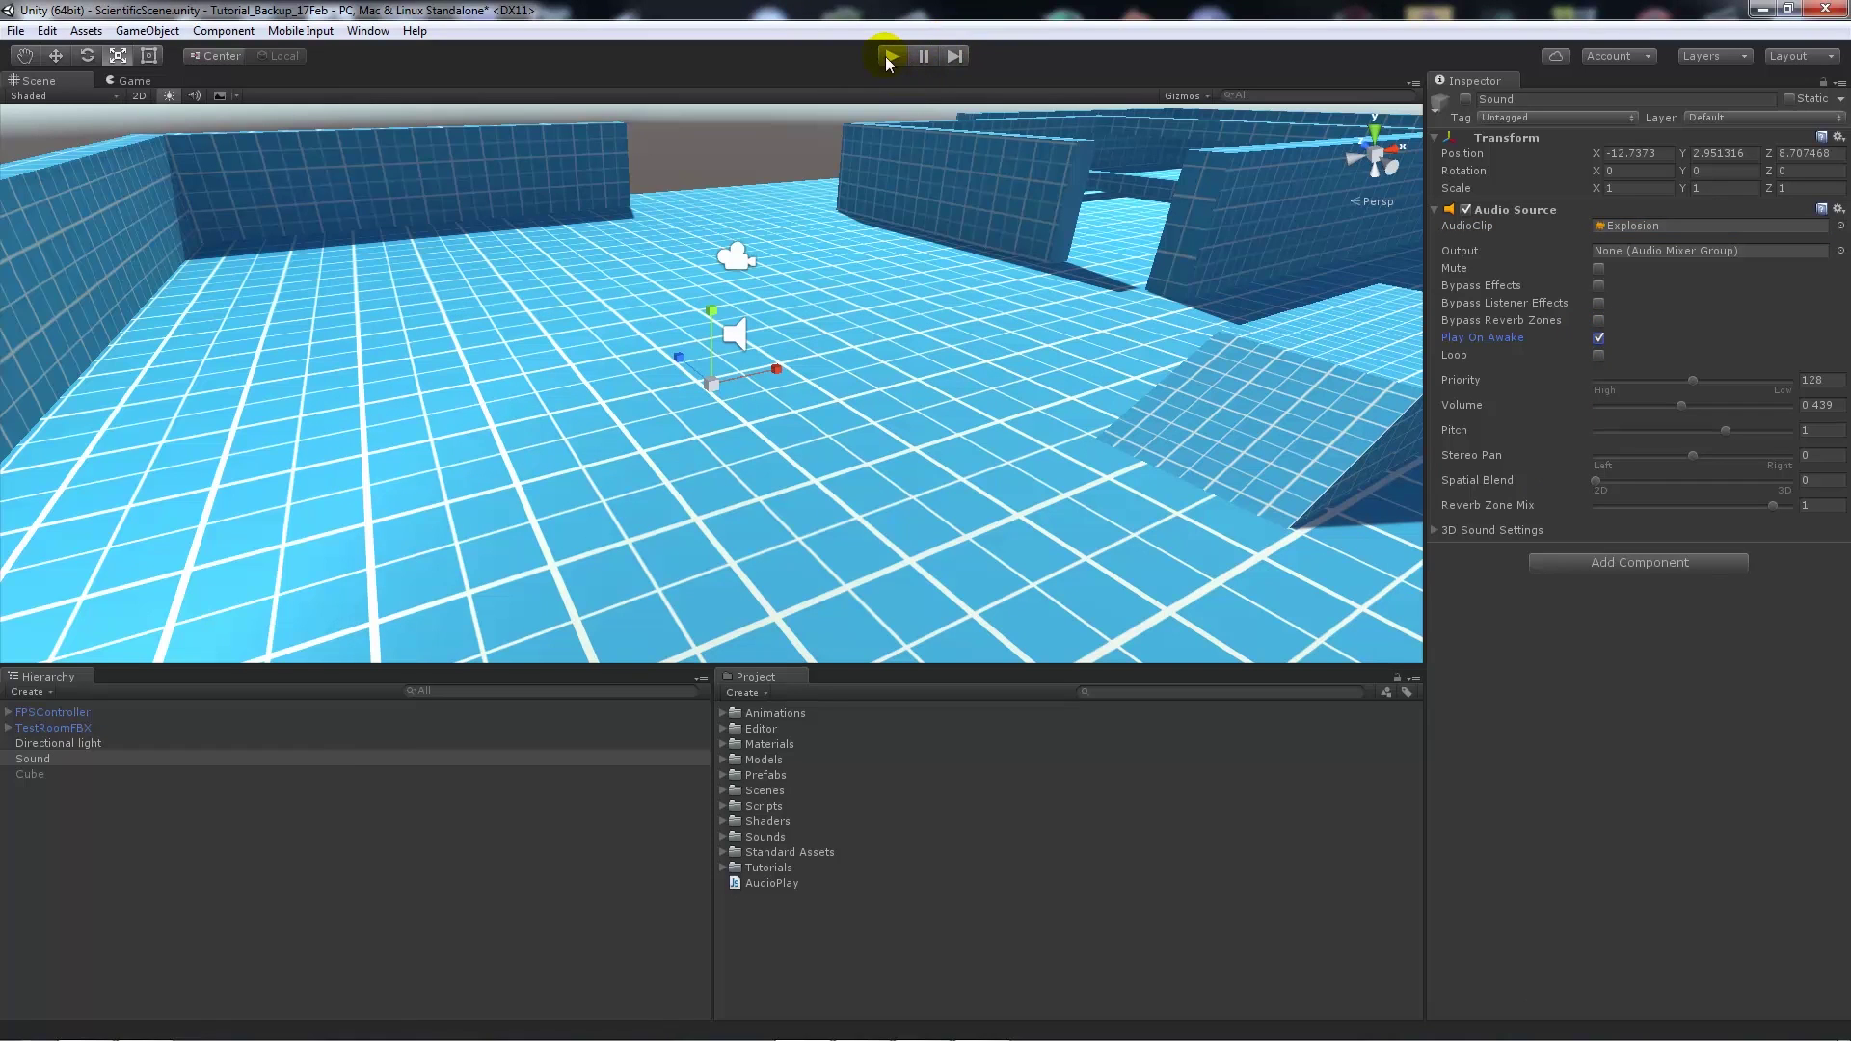
Step: Reselect the Sound object and run a brief play test to hear the Explosion
{"action": "left_click", "coordinate": [56, 779]}
{"action": "left_click", "coordinate": [39, 759]}
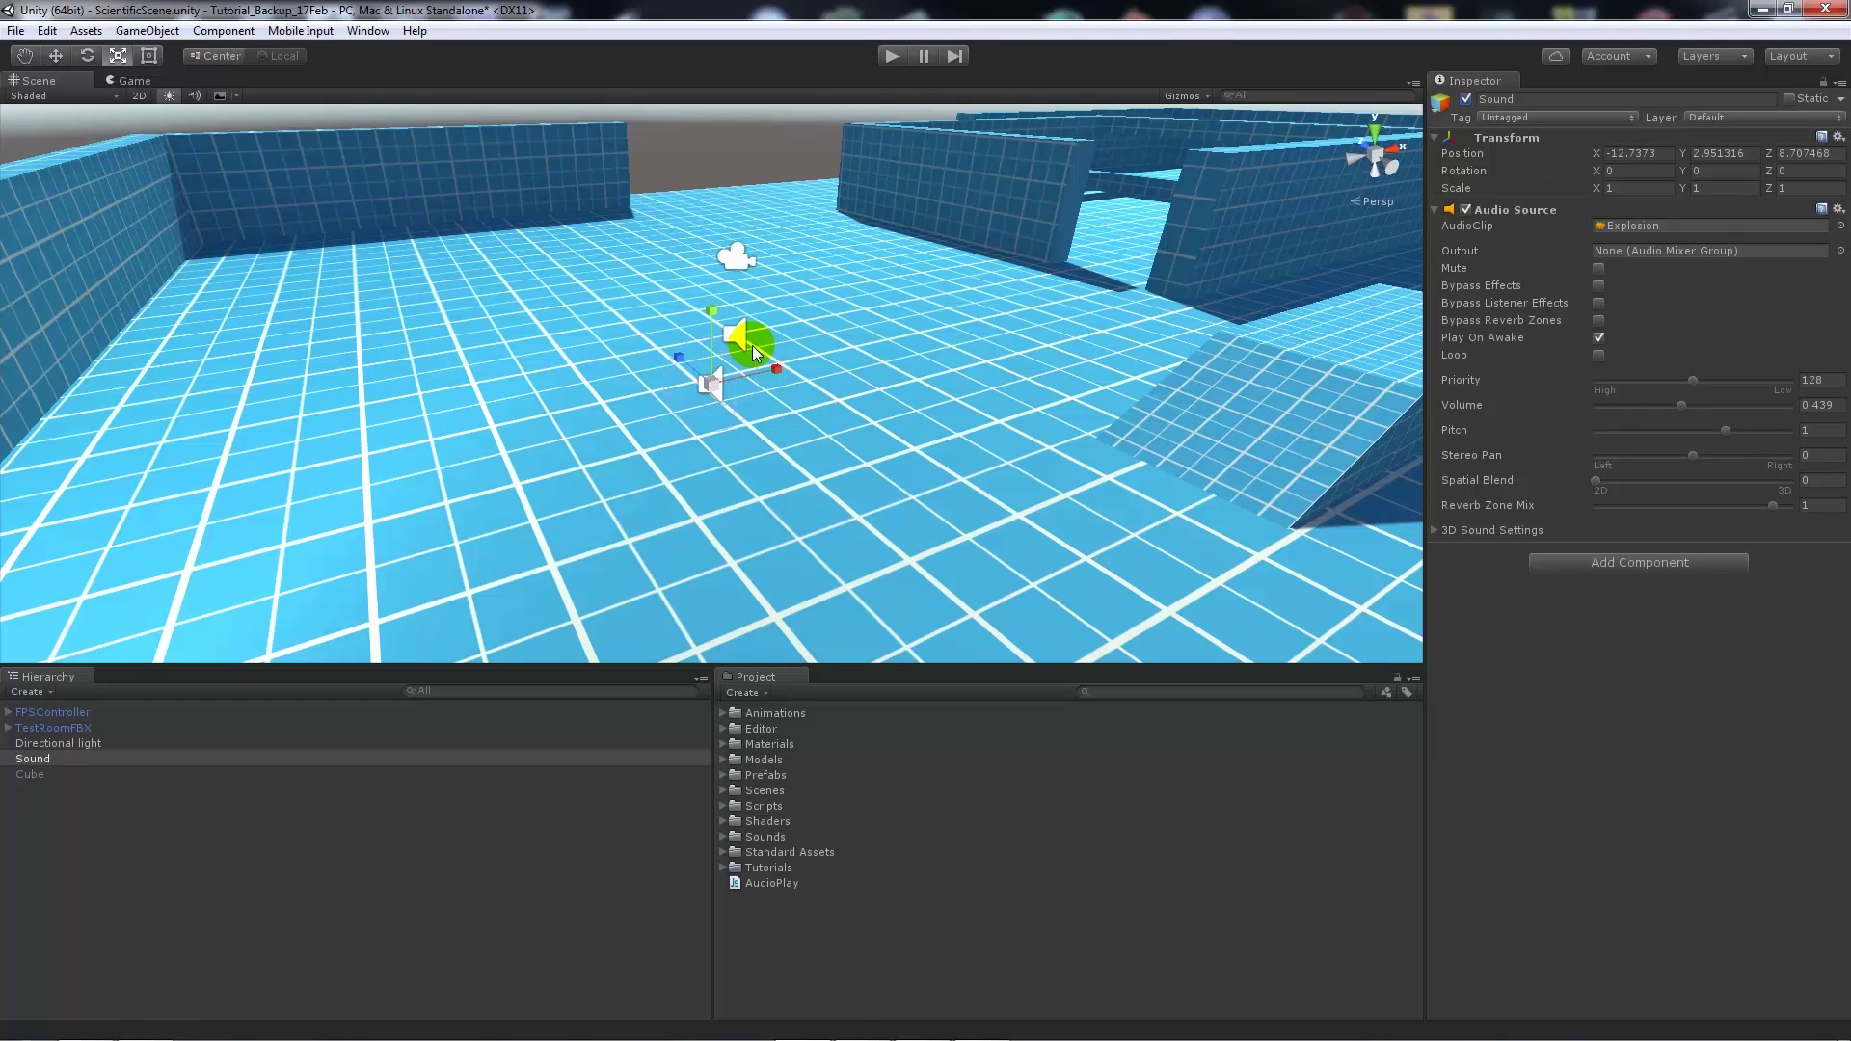
{"action": "left_click", "coordinate": [891, 55]}
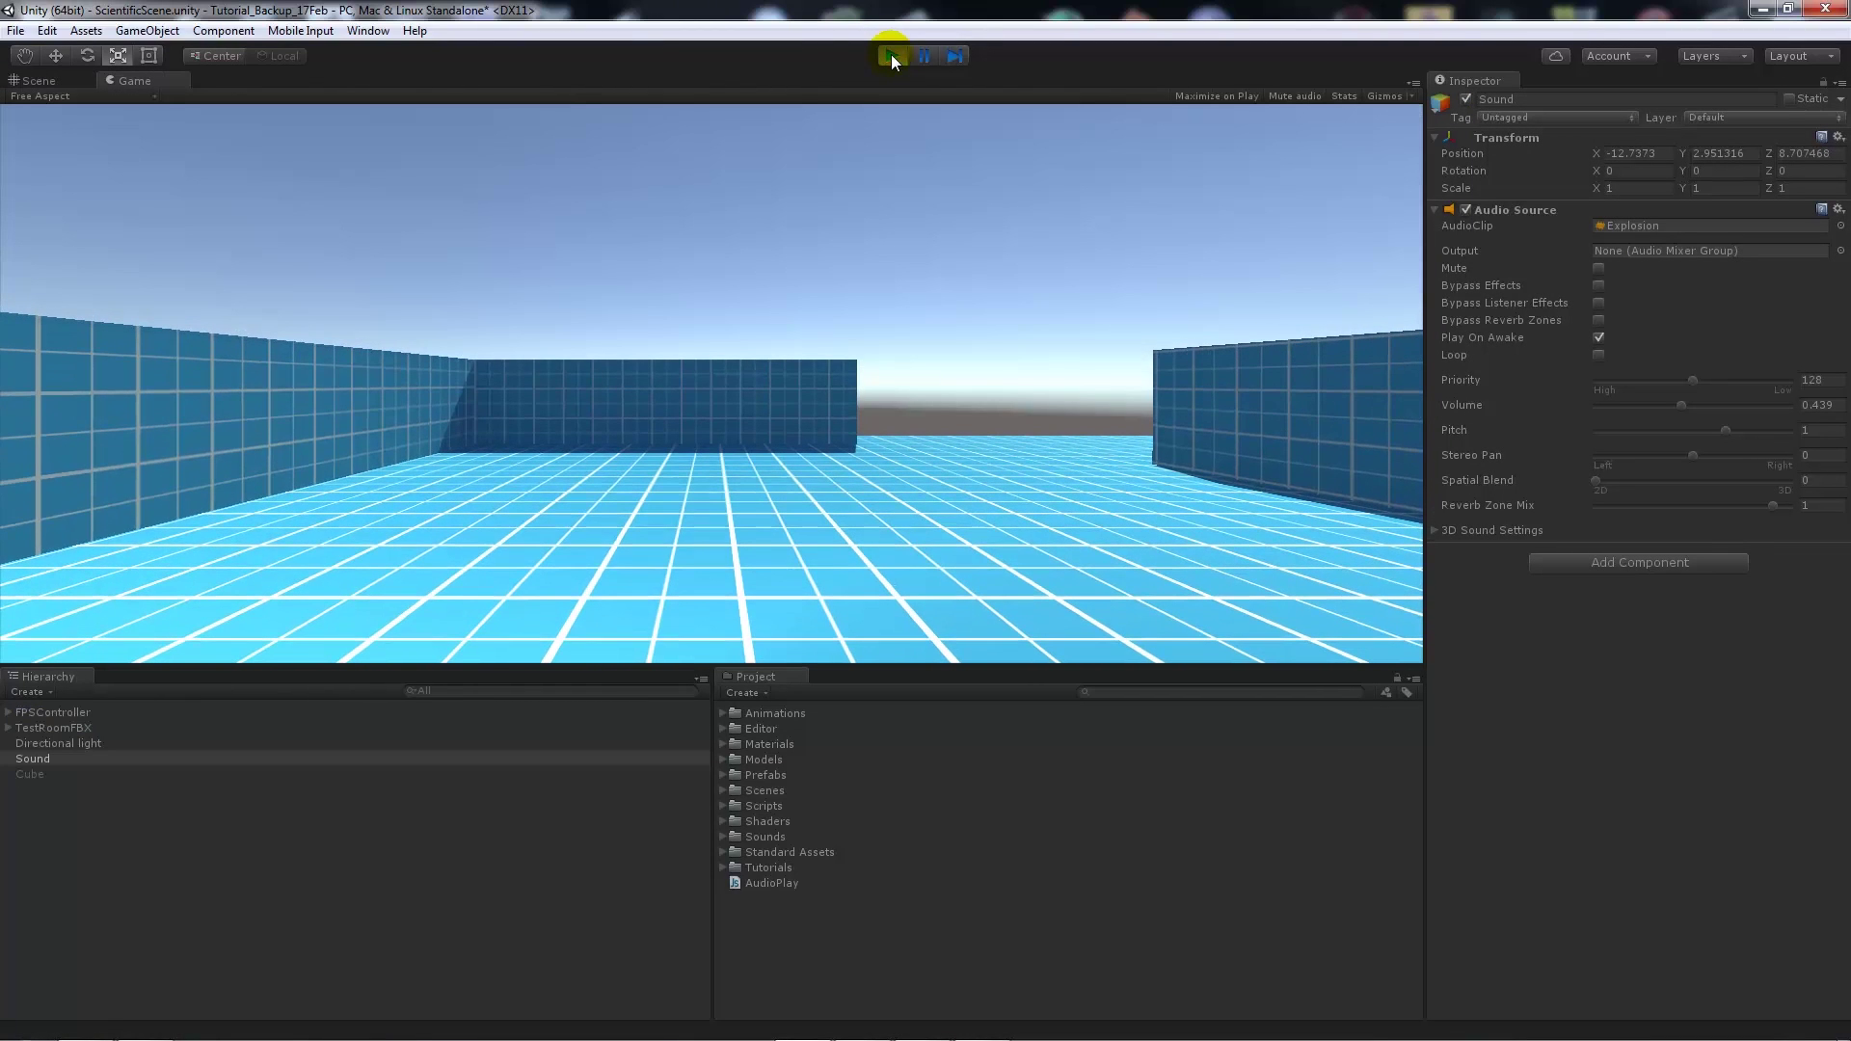
{"action": "left_click", "coordinate": [891, 55]}
Step: Turn on Loop for the Sound object's Audio Source and run a quick play test
{"action": "left_click", "coordinate": [1599, 353]}
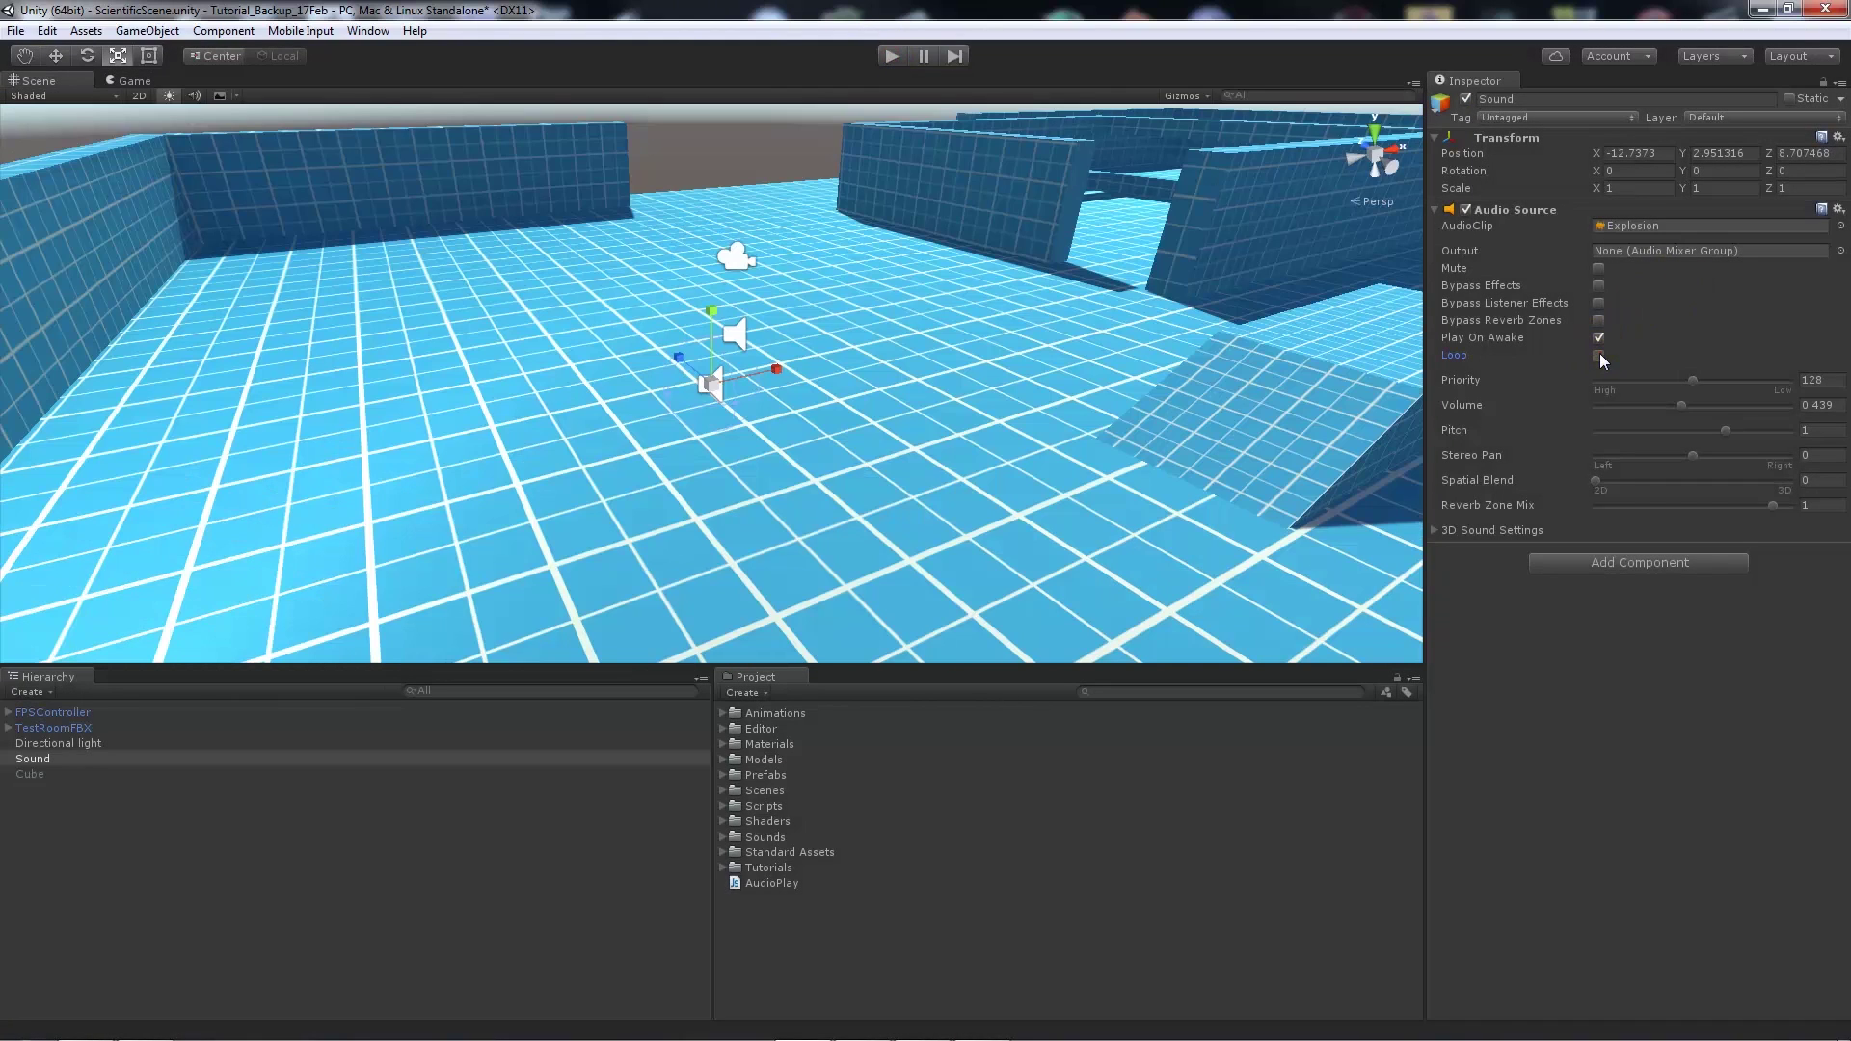
{"action": "left_click", "coordinate": [889, 56]}
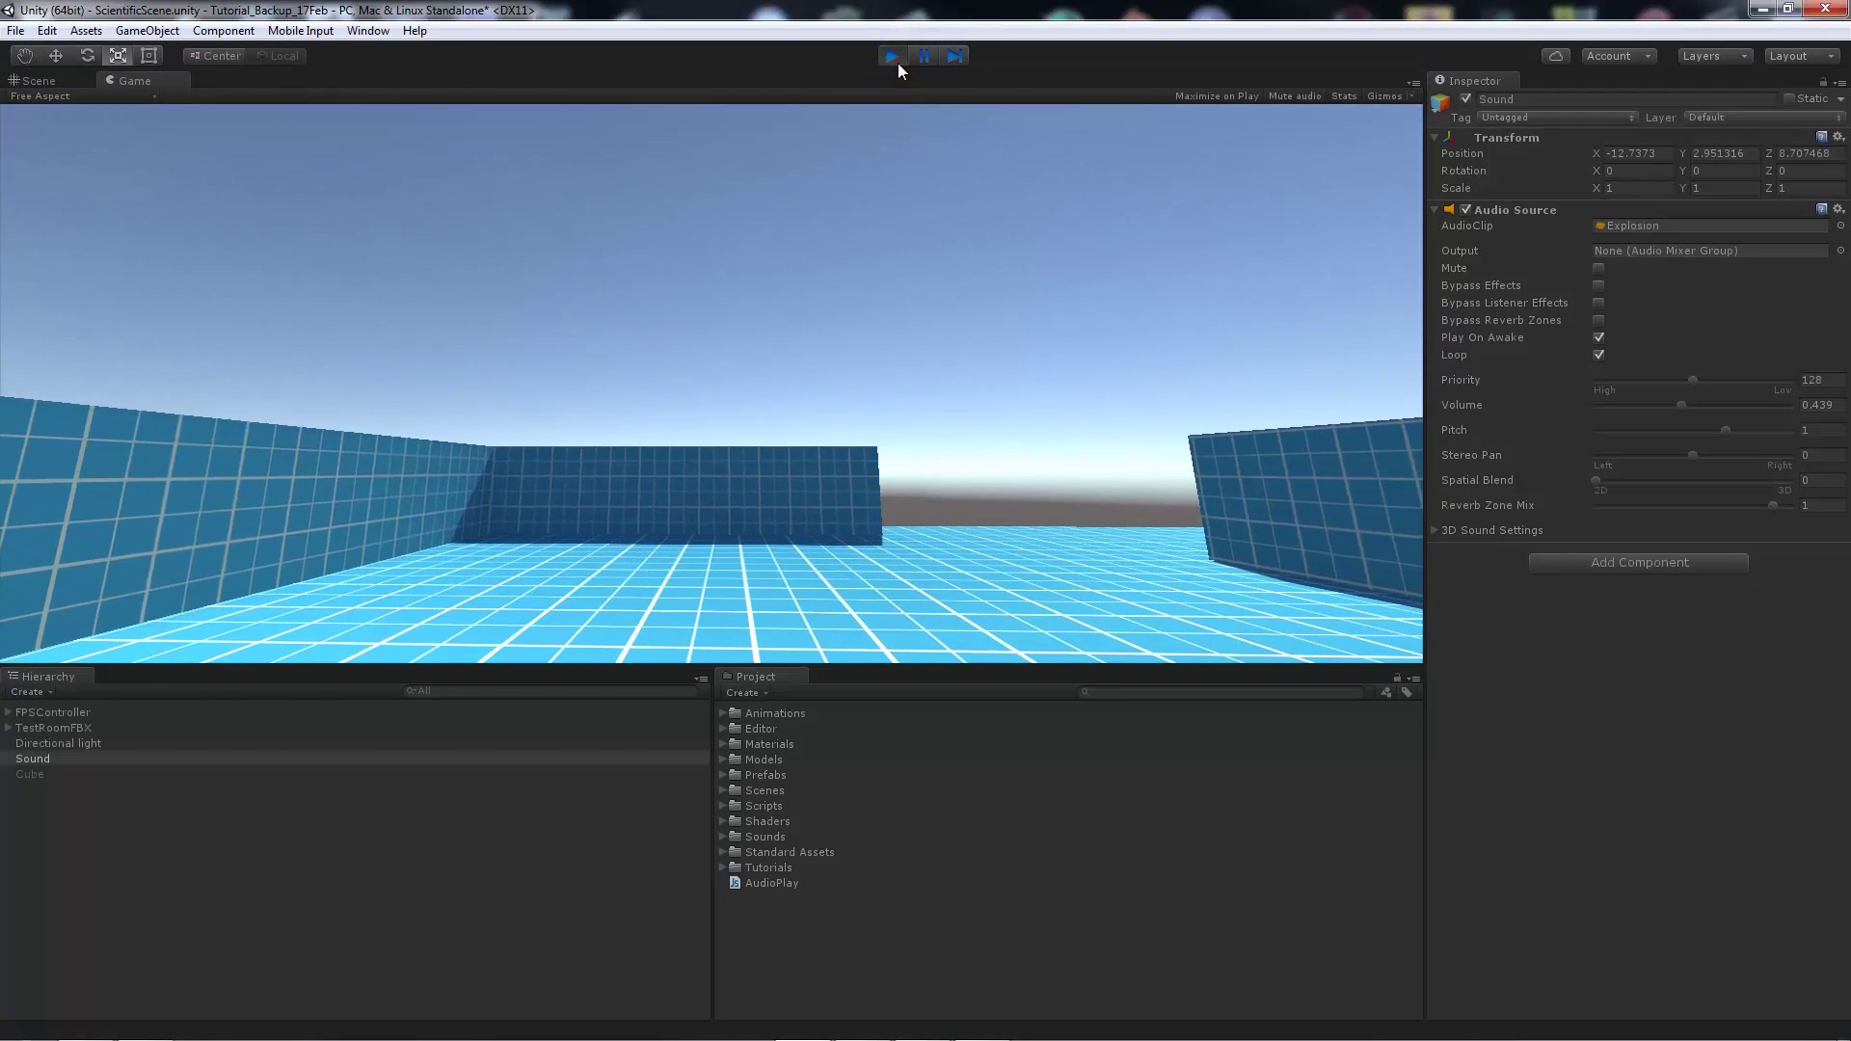
{"action": "left_click", "coordinate": [895, 58]}
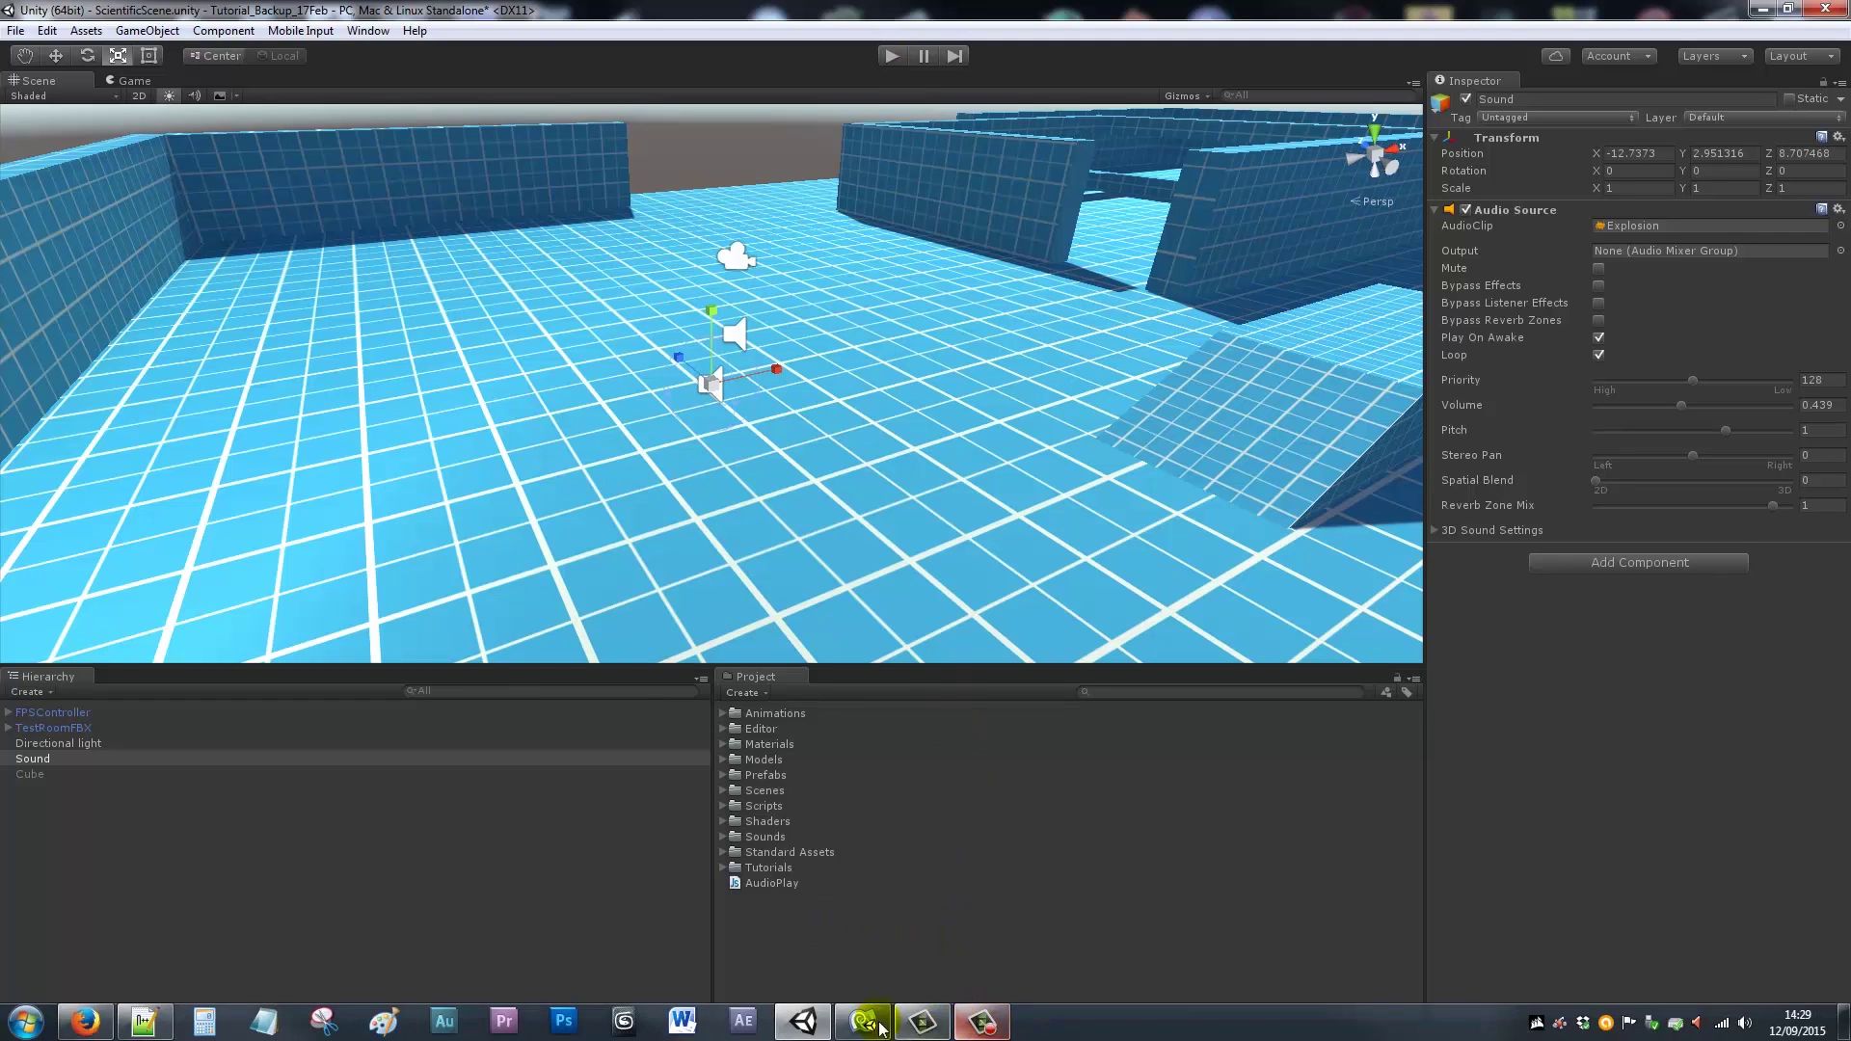
Step: Uncomment audio lines 7, 8 and 10 in AudioPlay.js's Start function, then return to Unity
{"action": "left_click", "coordinate": [858, 1021]}
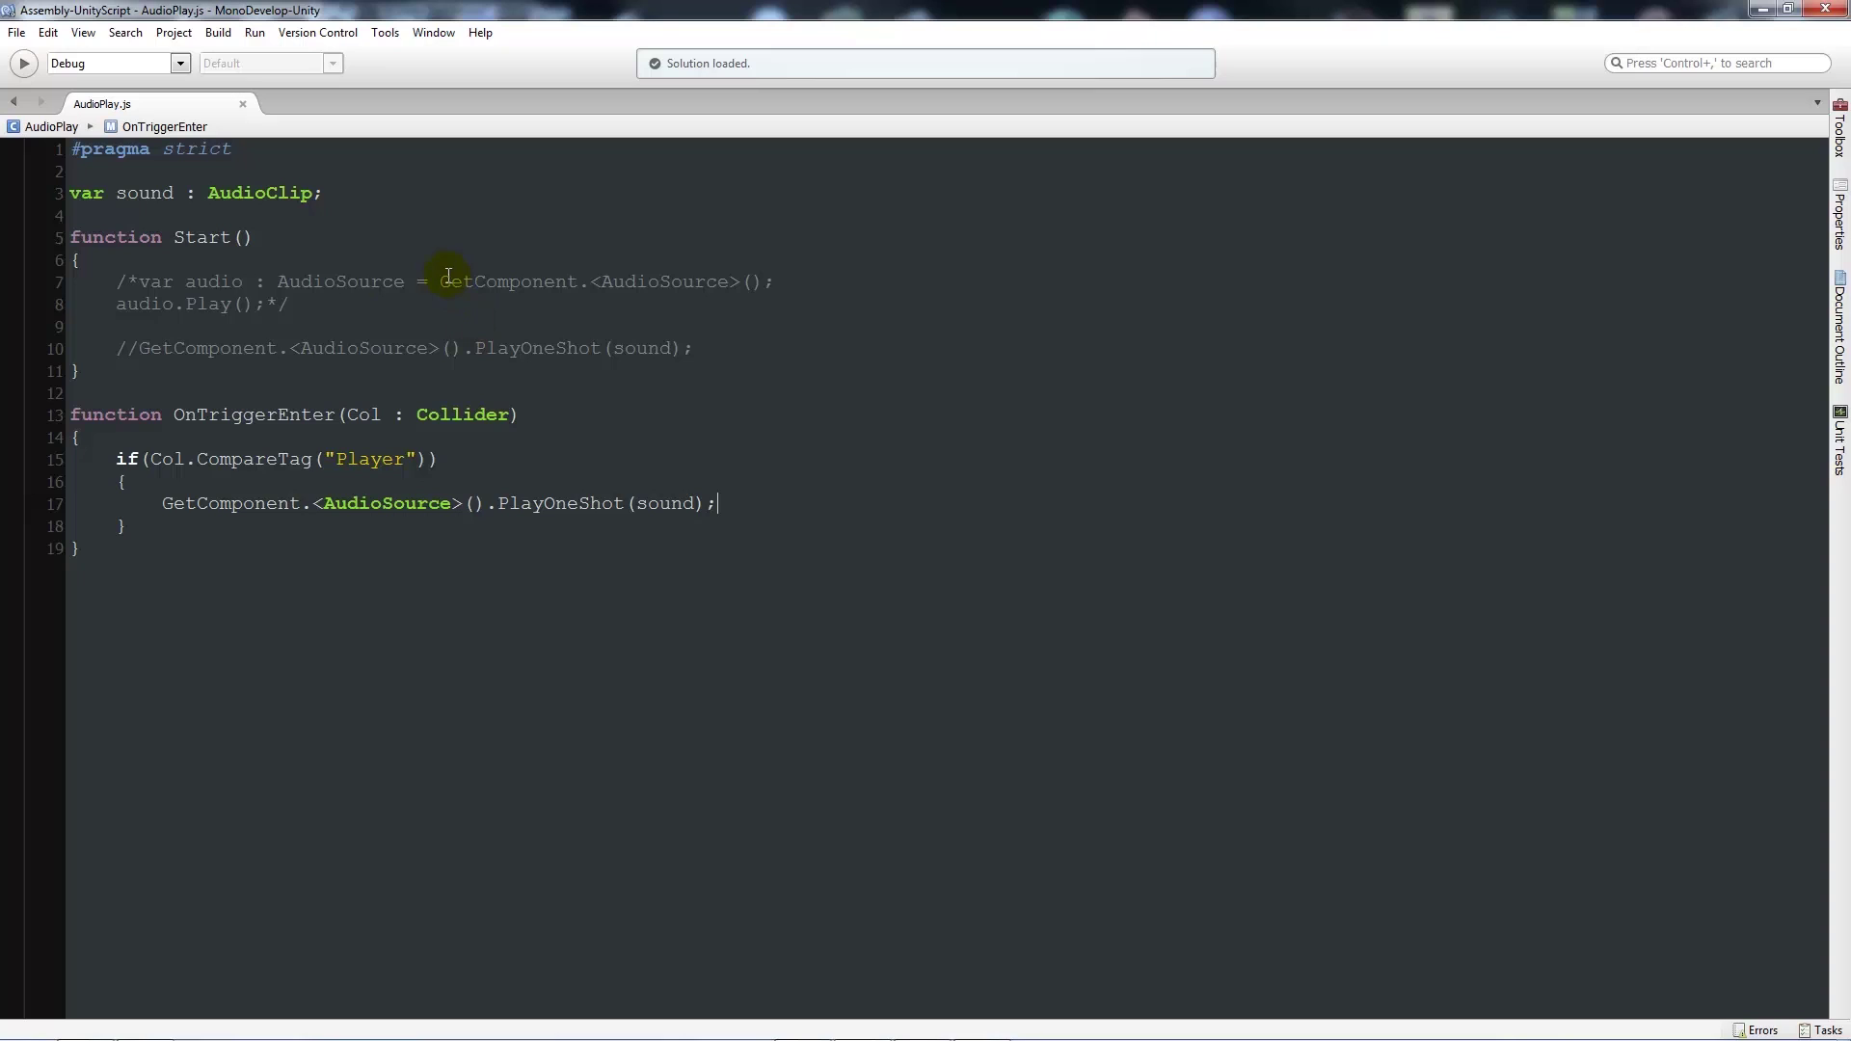
{"action": "key", "text": "ctrl+z"}
{"action": "key", "text": "ctrl+z"}
{"action": "key", "text": "ctrl+z"}
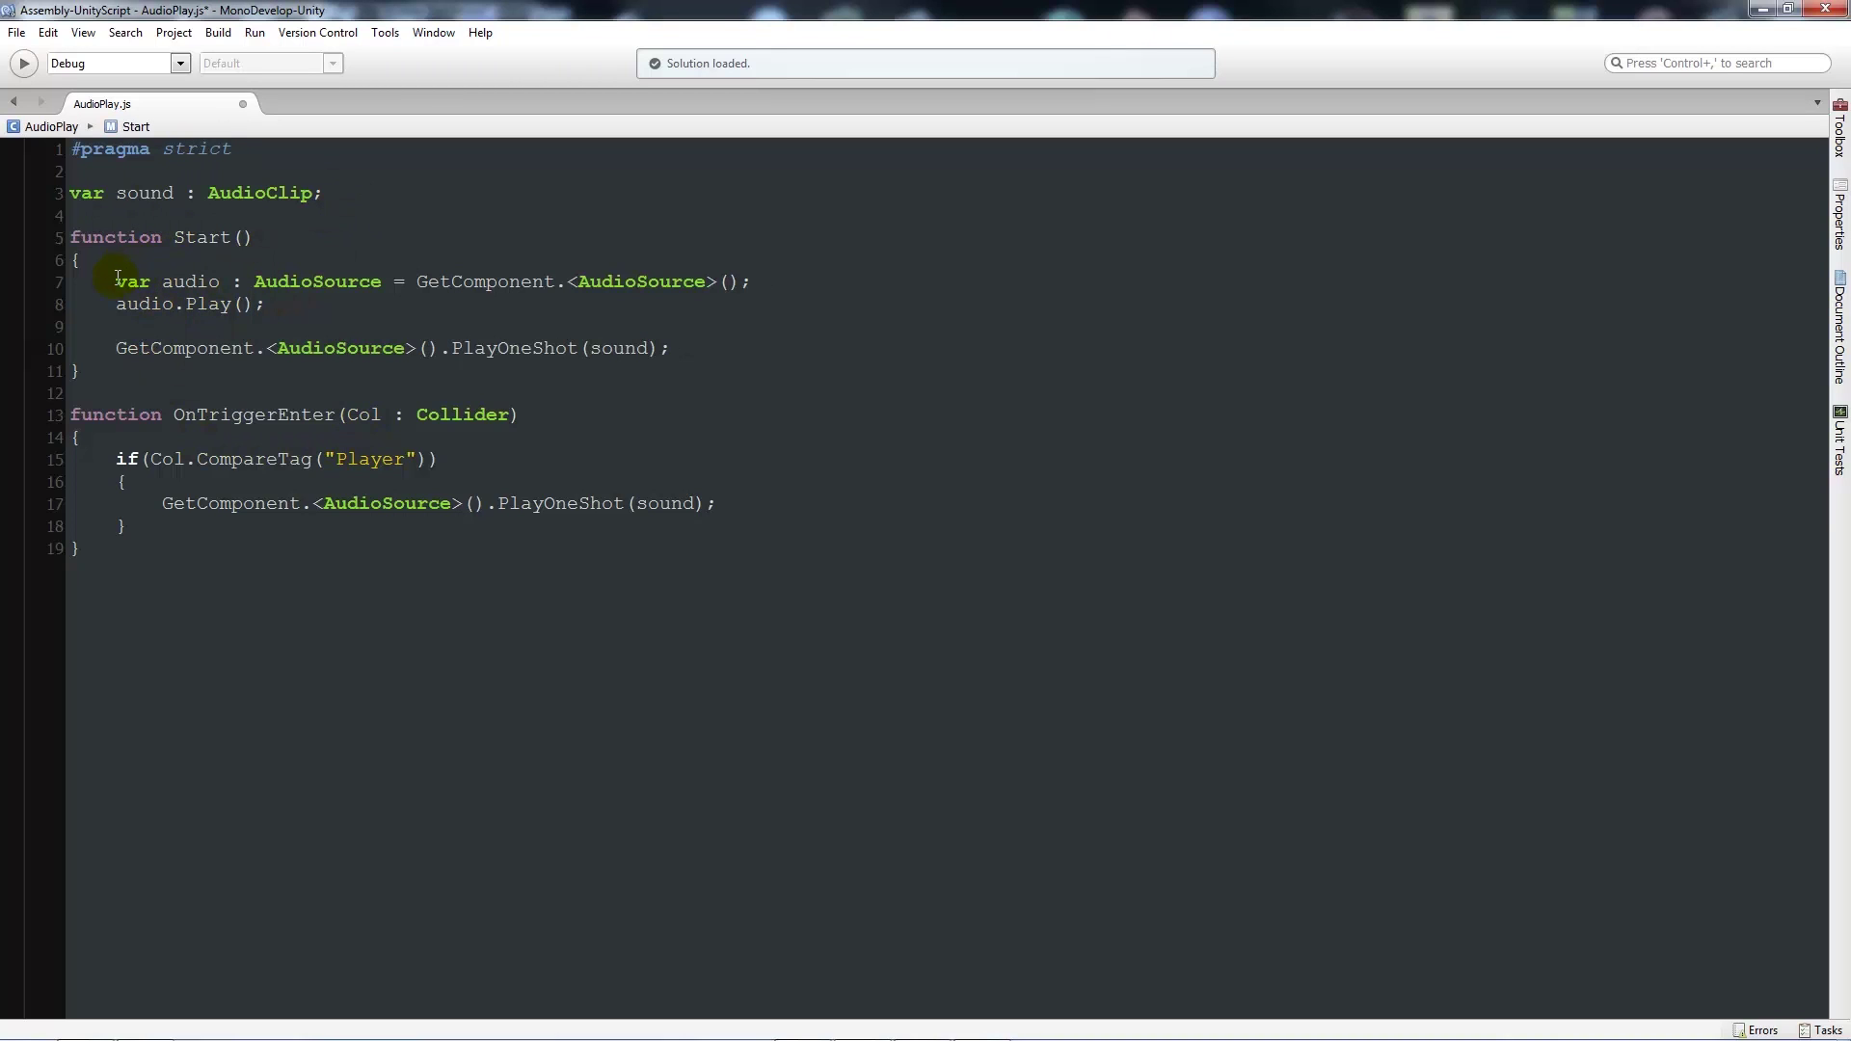
{"action": "left_click_drag", "start_coordinate": [116, 279], "coordinate": [314, 301]}
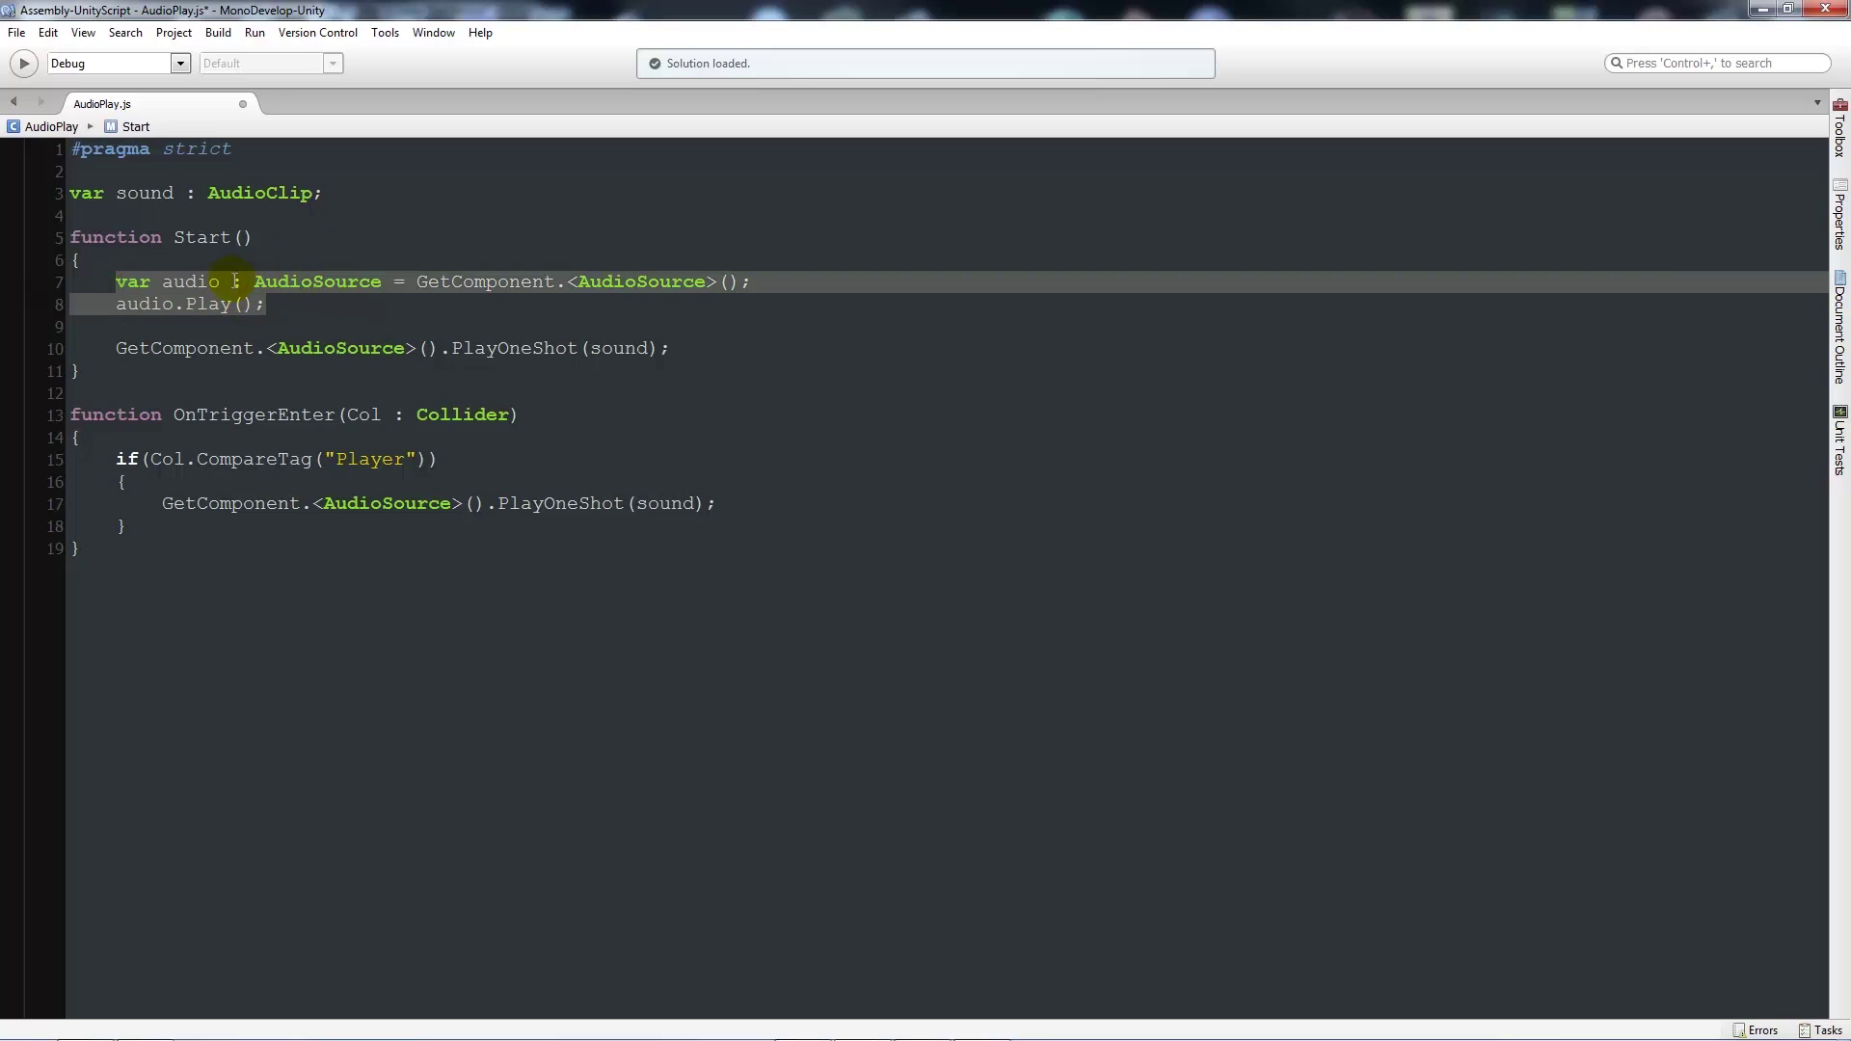
{"action": "left_click", "coordinate": [343, 284]}
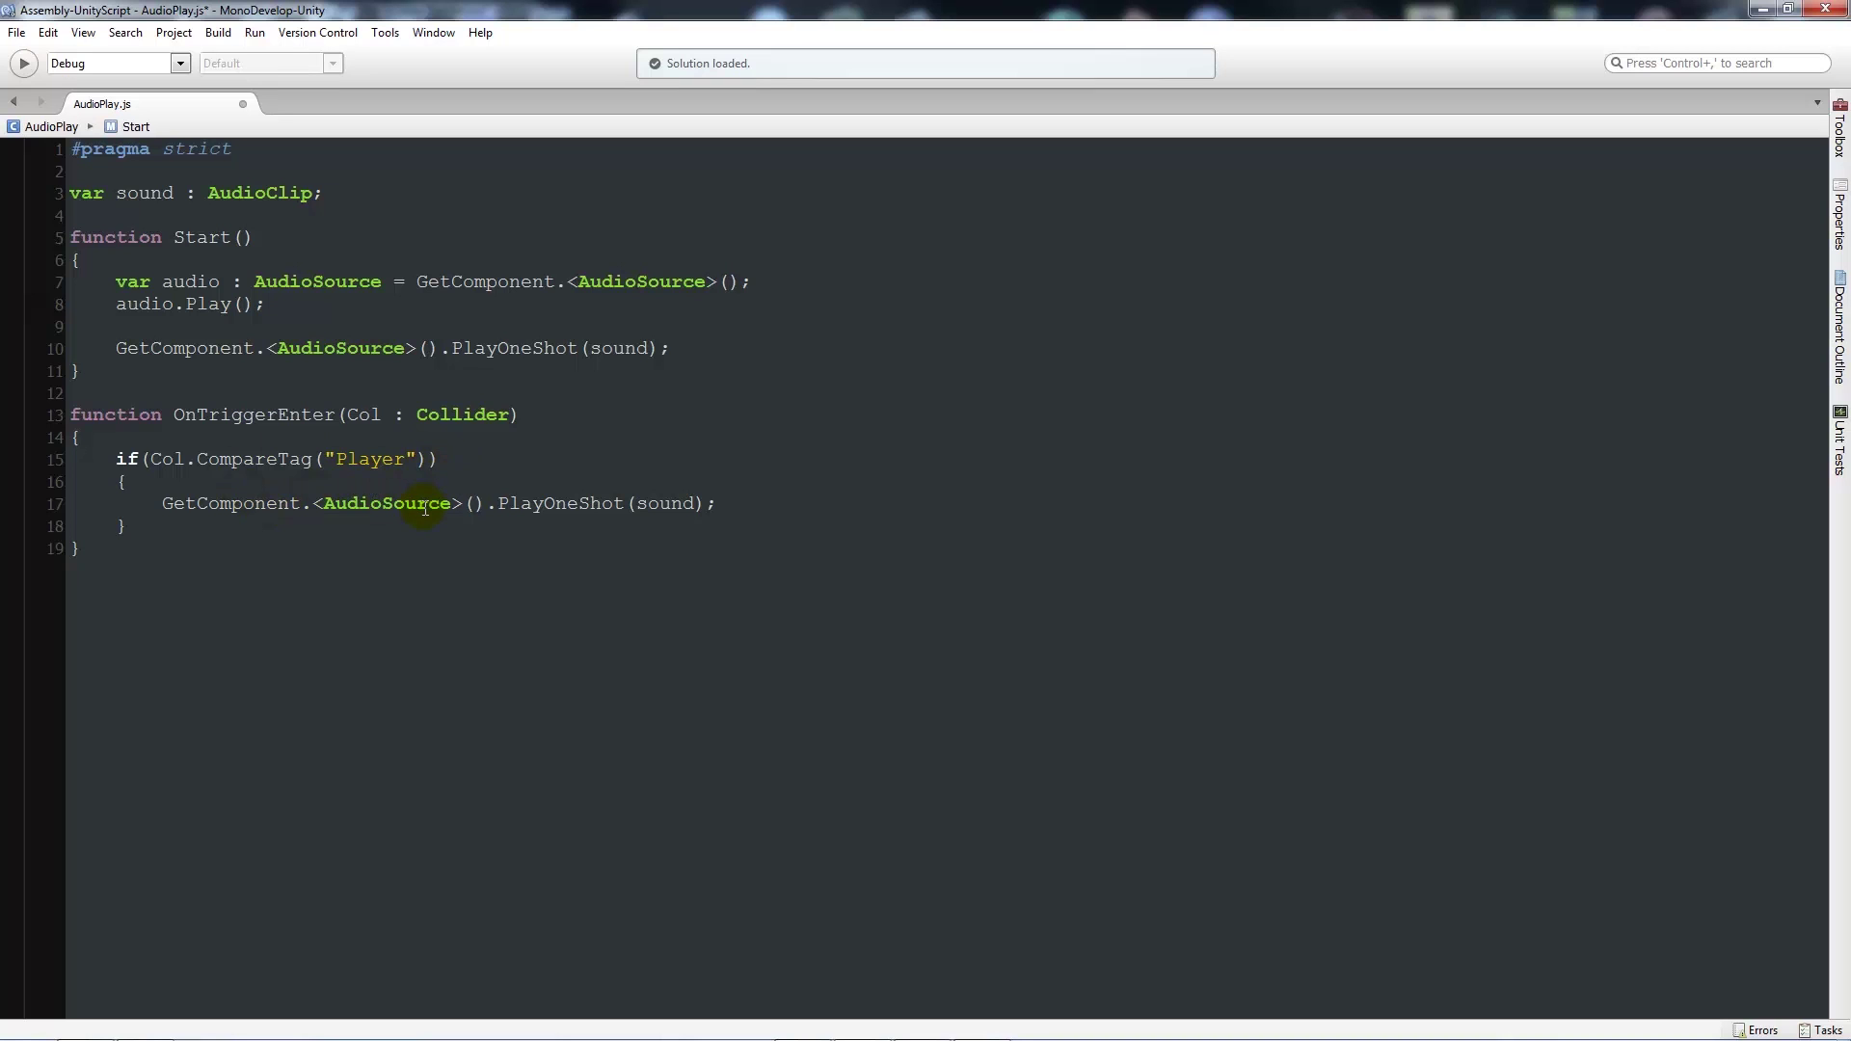
{"action": "left_click", "coordinate": [1763, 11]}
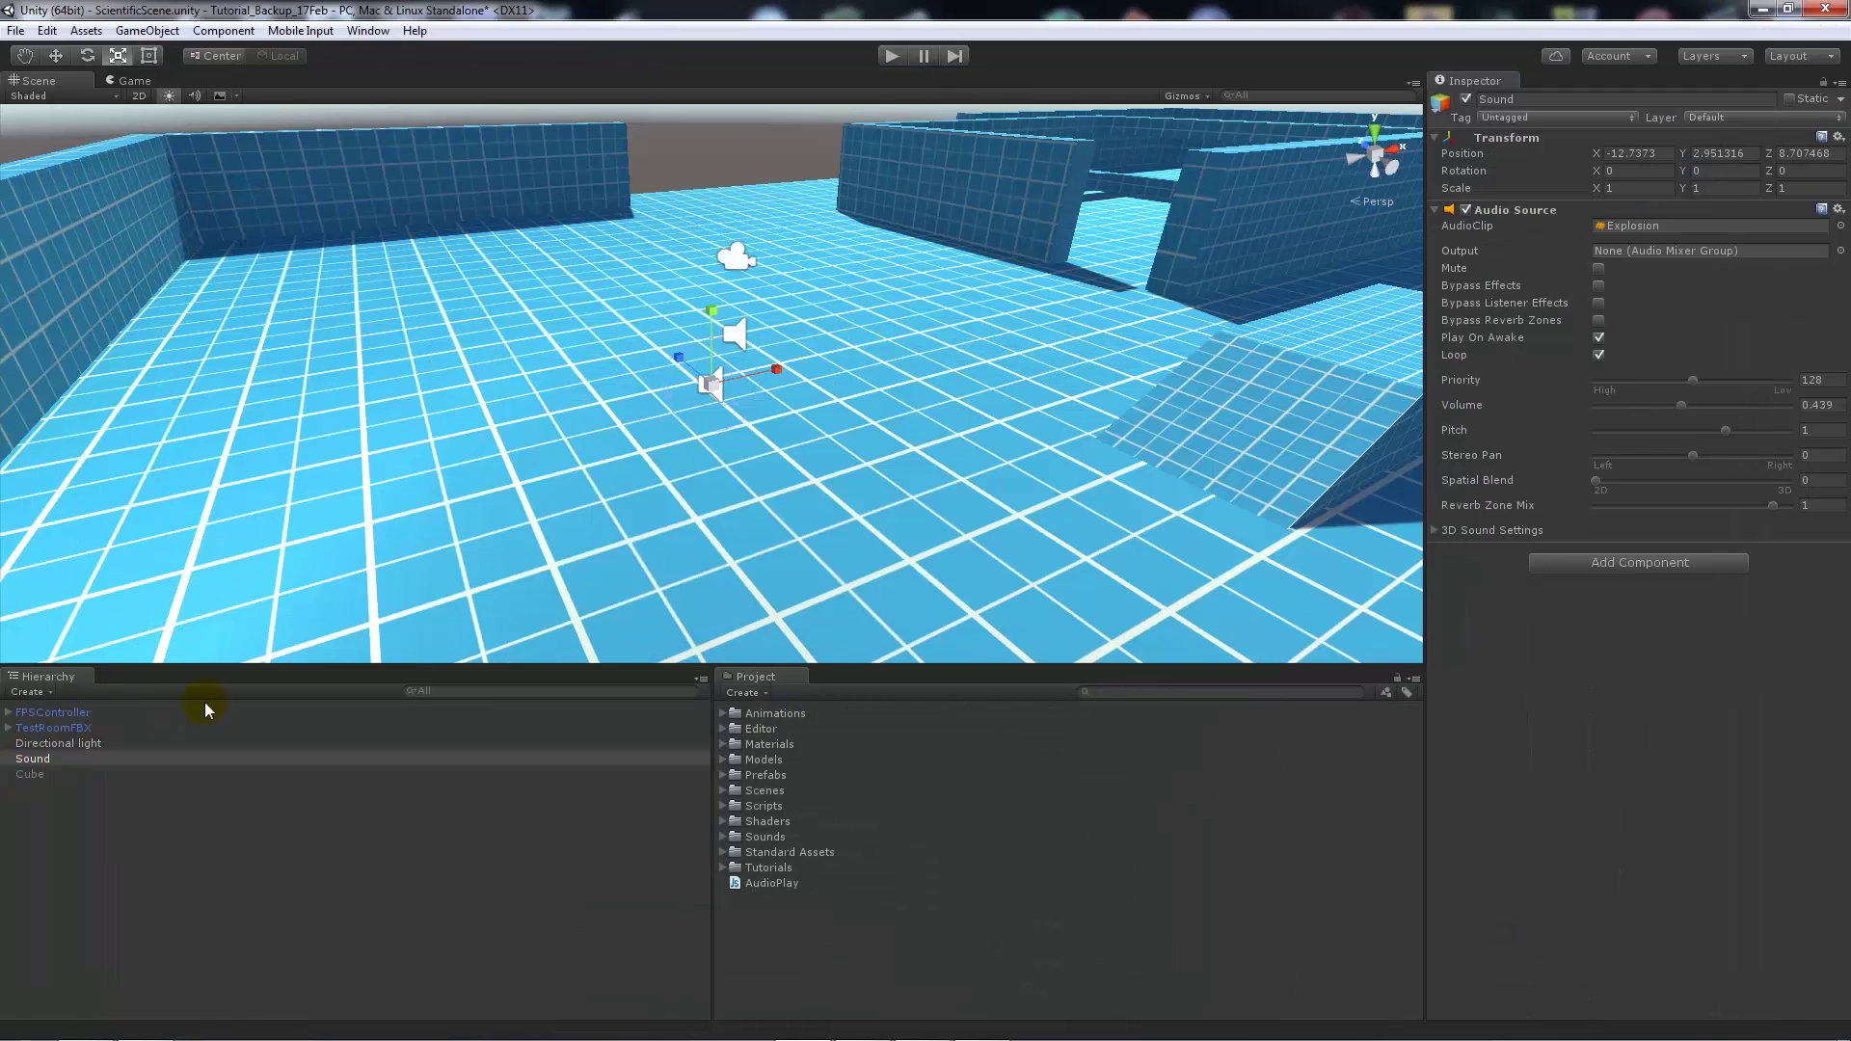
Step: Turn off Loop on the Sound object's Audio Source
{"action": "left_click", "coordinate": [71, 788]}
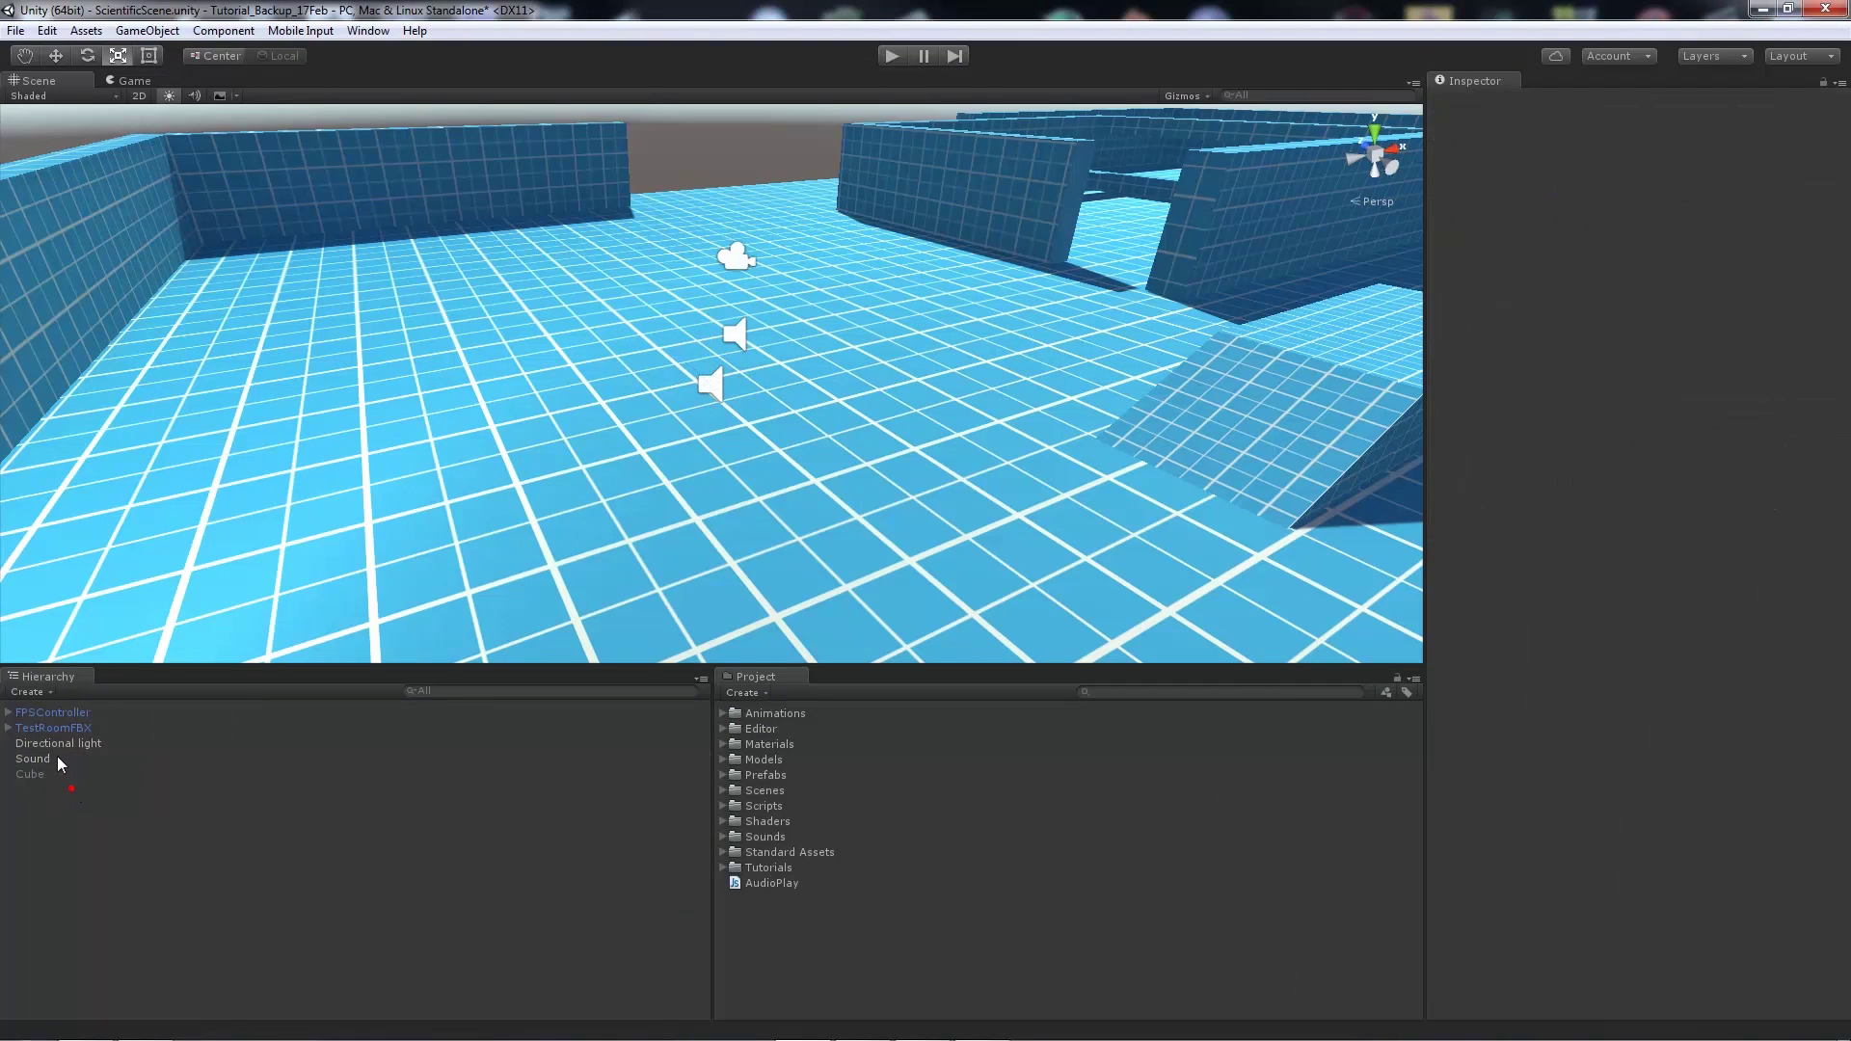
{"action": "left_click", "coordinate": [59, 760]}
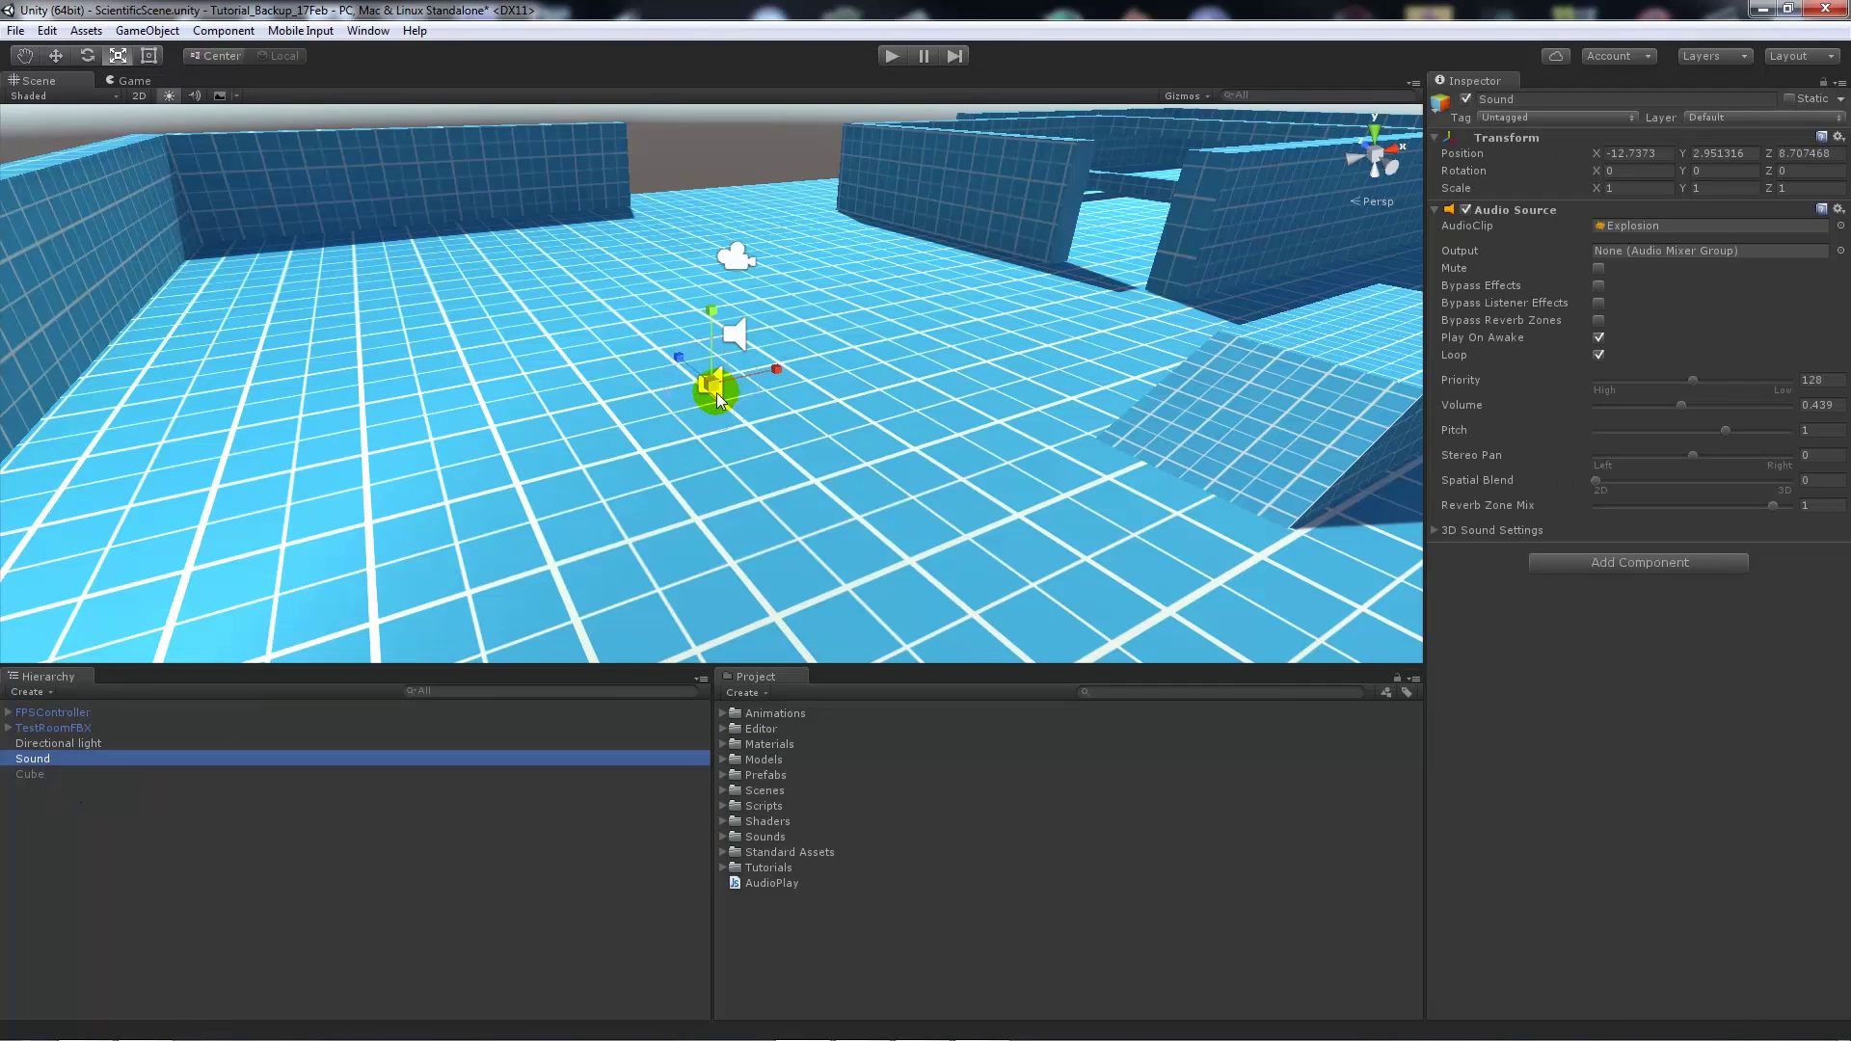
{"action": "left_click", "coordinate": [1598, 355]}
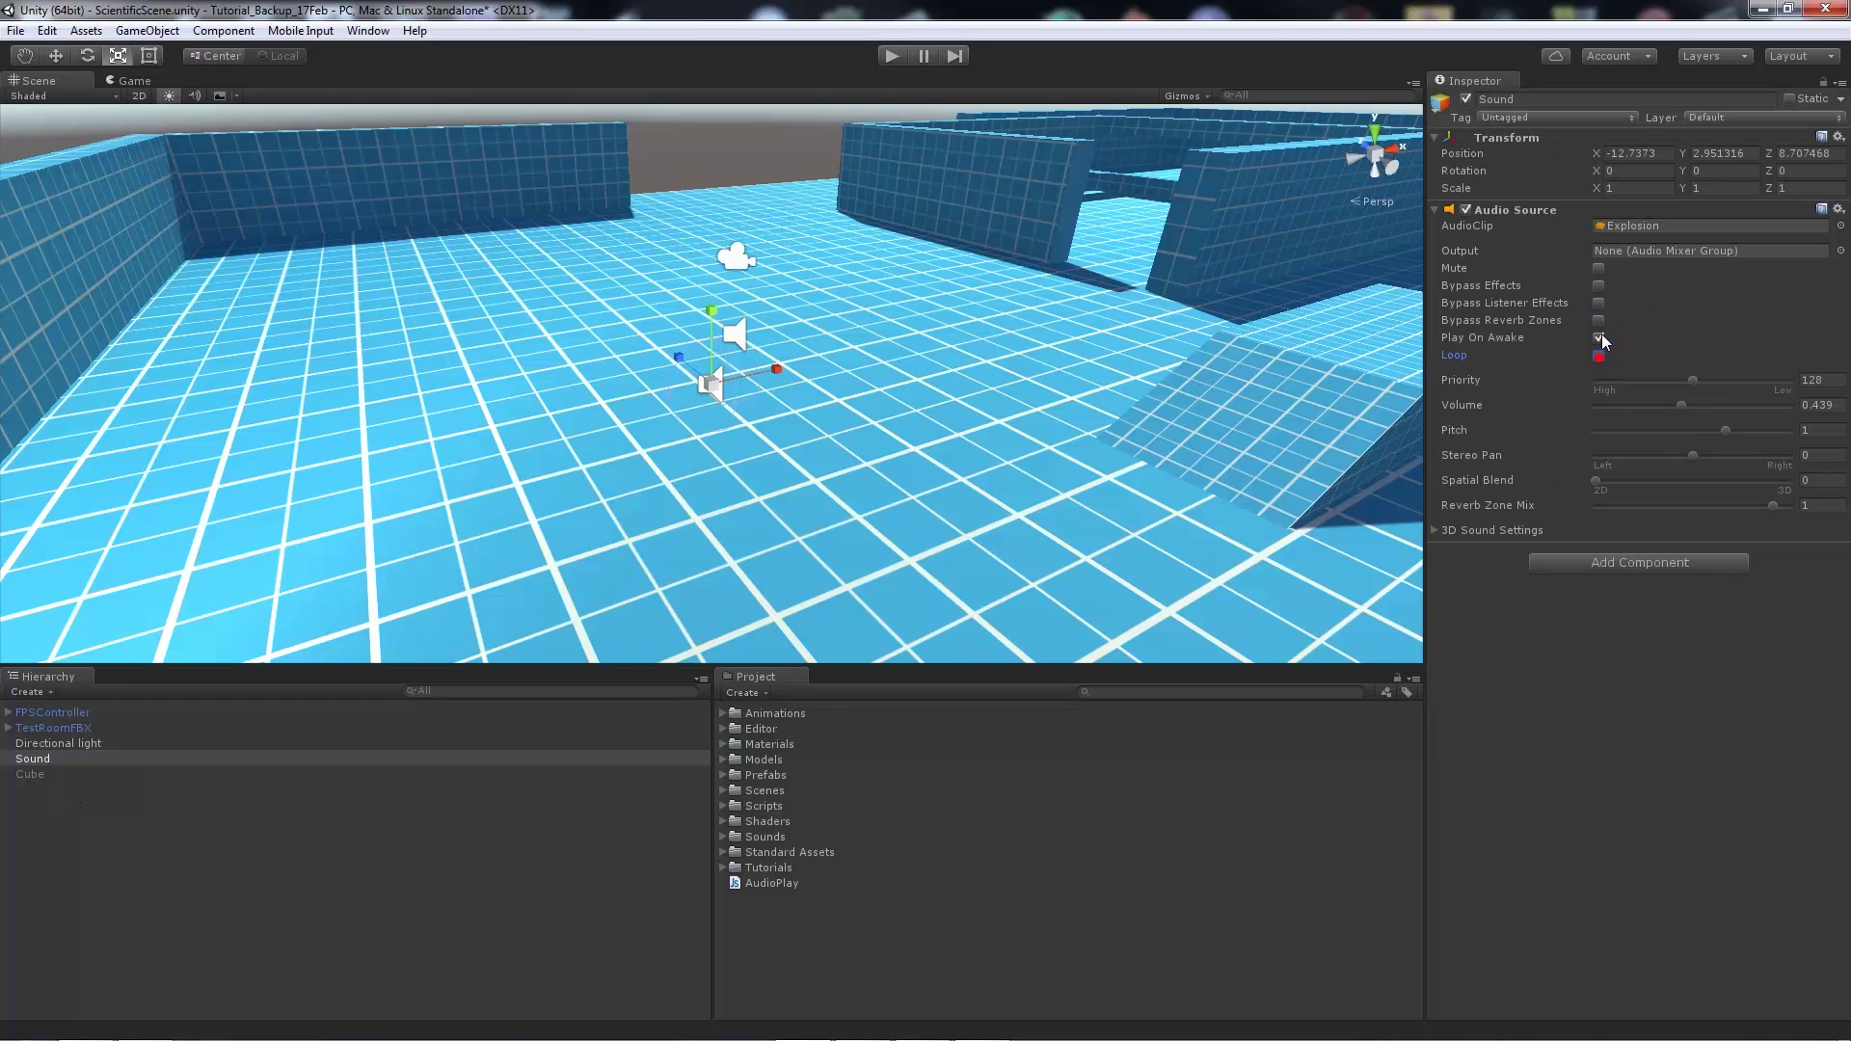
Step: Toggle the Sound object's active checkbox off and on several times
{"action": "left_click", "coordinate": [1467, 100]}
{"action": "left_click", "coordinate": [1467, 101]}
{"action": "left_click", "coordinate": [1467, 100]}
{"action": "left_click", "coordinate": [1468, 101]}
{"action": "left_click", "coordinate": [1467, 101]}
{"action": "left_click", "coordinate": [1467, 101]}
{"action": "left_click", "coordinate": [1599, 337]}
{"action": "left_click", "coordinate": [1467, 100]}
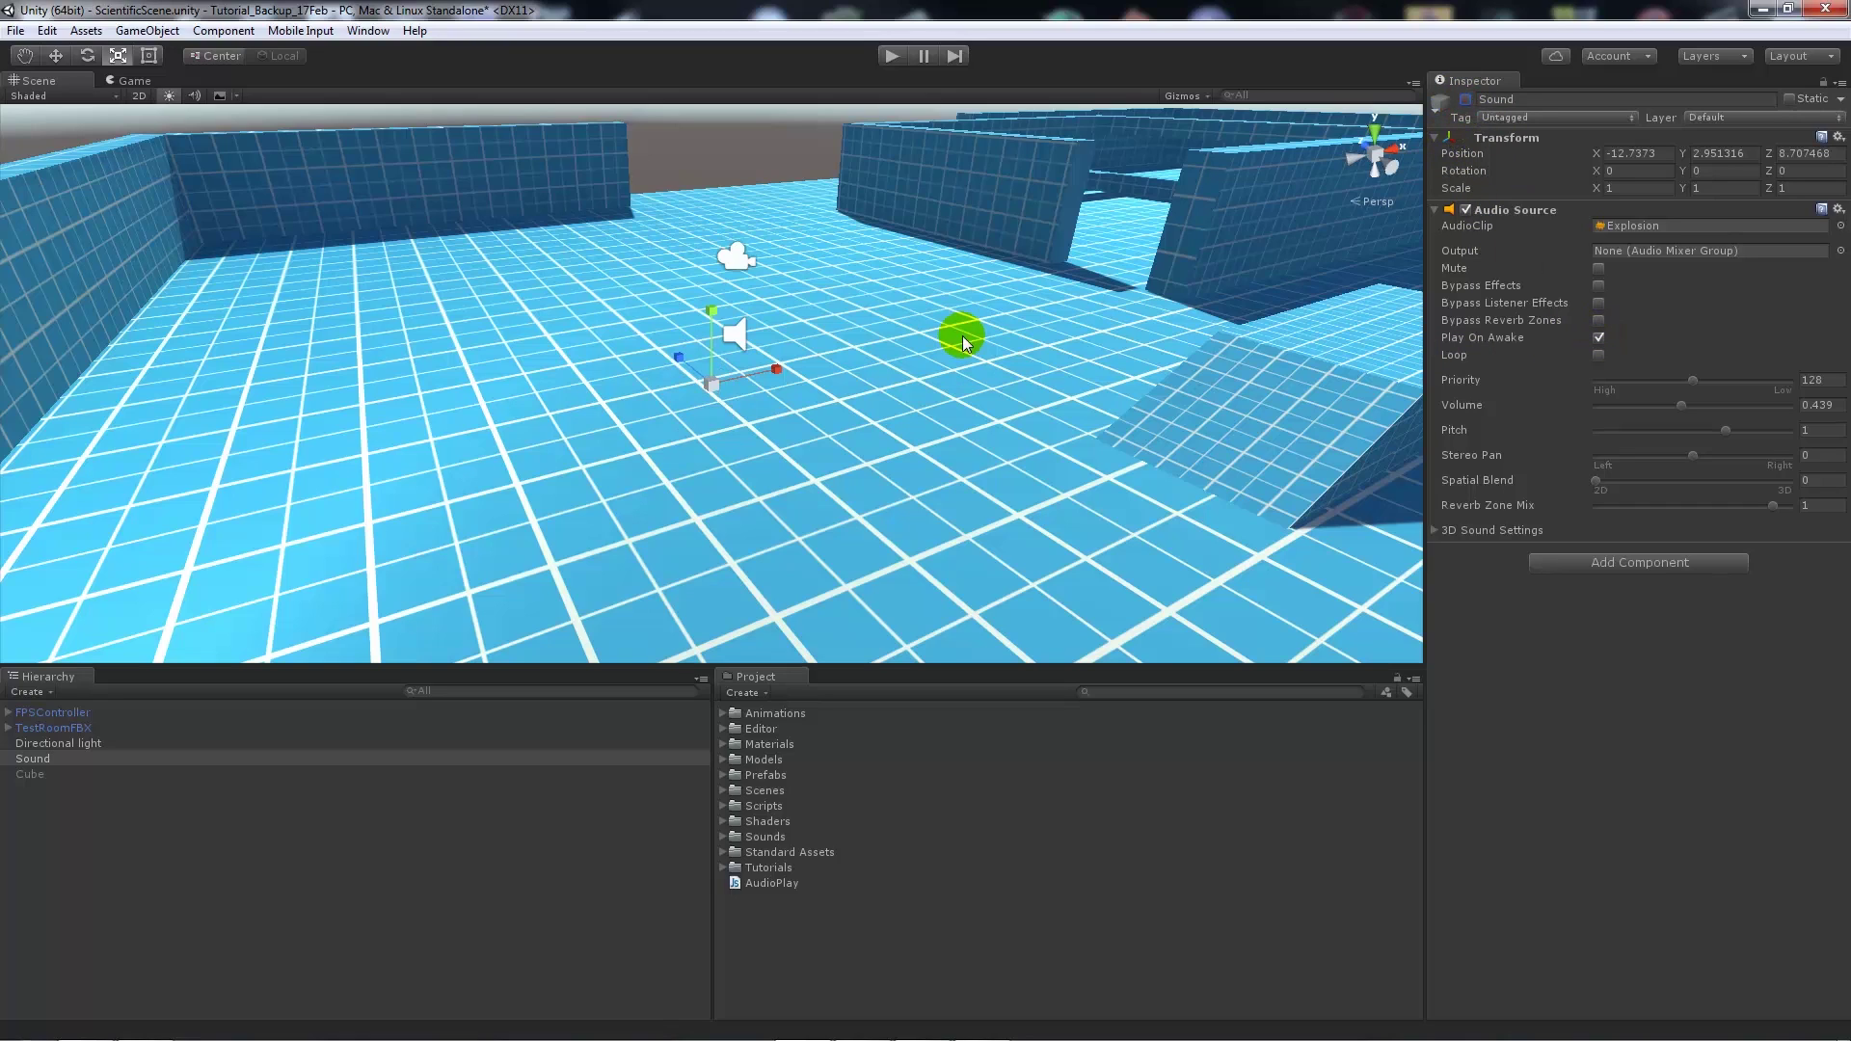